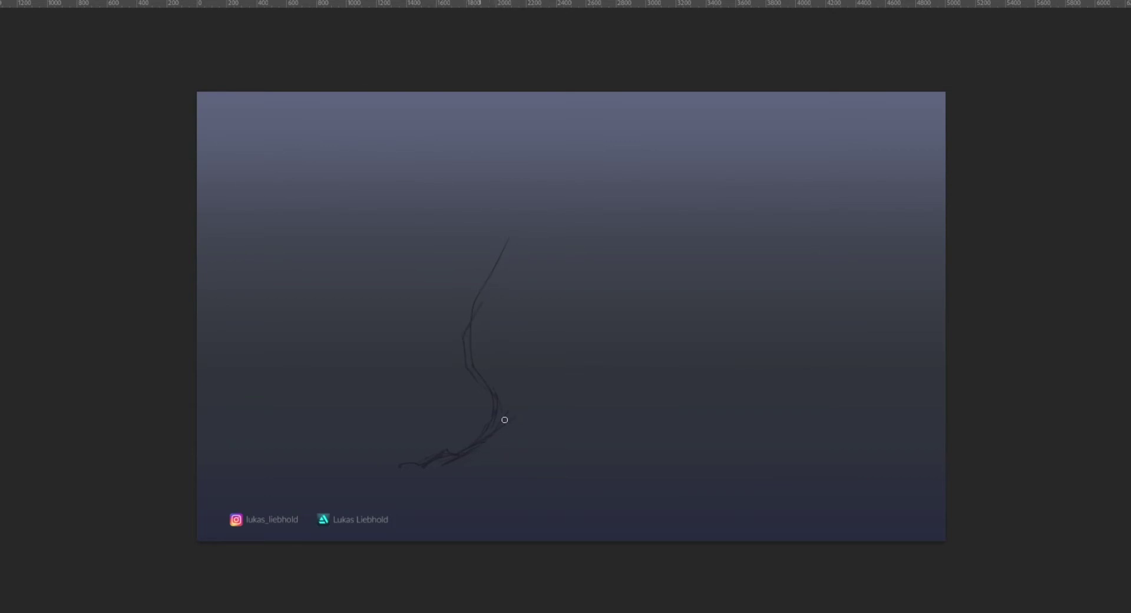
Sketch the trunk's right contour with roots at the base and the curved upper-left branch.
{"action": "left_click_drag", "start_coordinate": [517, 405], "coordinate": [502, 366]}
{"action": "left_click_drag", "start_coordinate": [504, 277], "coordinate": [487, 348]}
{"action": "mouse_move", "coordinate": [500, 231]}
{"action": "left_mouse_down"}
{"action": "mouse_move", "coordinate": [454, 210]}
{"action": "mouse_move", "coordinate": [446, 171]}
{"action": "mouse_move", "coordinate": [452, 200]}
{"action": "mouse_move", "coordinate": [498, 214]}
{"action": "mouse_move", "coordinate": [512, 262]}
{"action": "mouse_move", "coordinate": [497, 218]}
{"action": "mouse_move", "coordinate": [445, 204]}
{"action": "left_mouse_up"}
Sketch the long right-hand branch with an upright fork and a crooked side twig at its end.
{"action": "mouse_move", "coordinate": [510, 279]}
{"action": "left_mouse_down"}
{"action": "mouse_move", "coordinate": [590, 243]}
{"action": "mouse_move", "coordinate": [607, 219]}
{"action": "mouse_move", "coordinate": [616, 128]}
{"action": "mouse_move", "coordinate": [611, 174]}
{"action": "left_mouse_up"}
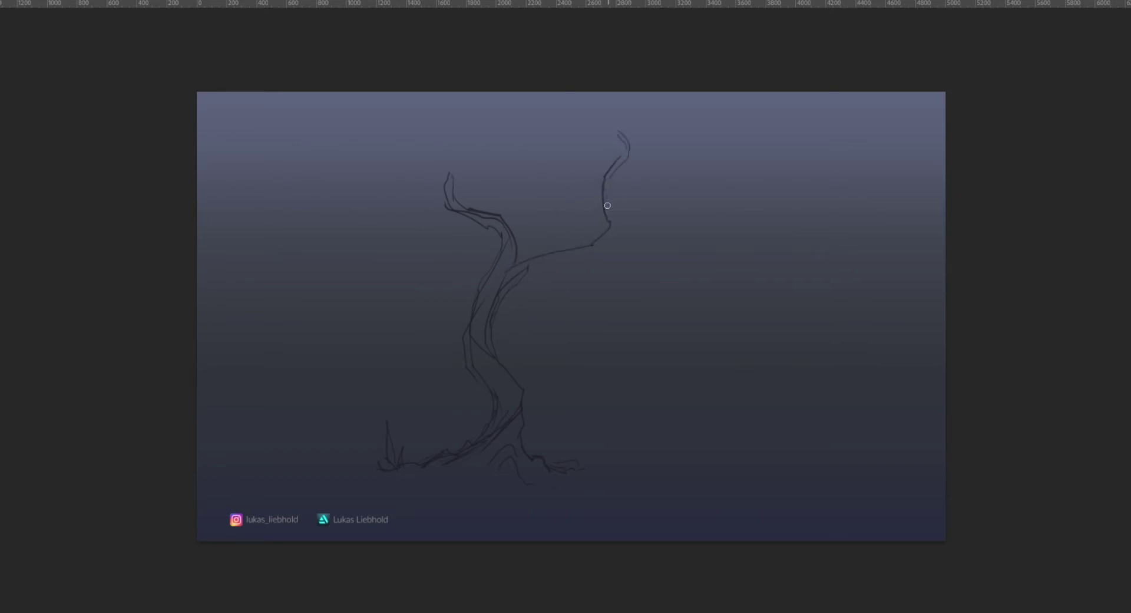
{"action": "mouse_move", "coordinate": [618, 227]}
{"action": "left_mouse_down"}
{"action": "mouse_move", "coordinate": [609, 235]}
{"action": "mouse_move", "coordinate": [612, 169]}
{"action": "left_mouse_up"}
{"action": "mouse_move", "coordinate": [550, 255]}
{"action": "left_mouse_down"}
{"action": "mouse_move", "coordinate": [579, 239]}
{"action": "mouse_move", "coordinate": [515, 252]}
{"action": "mouse_move", "coordinate": [606, 240]}
{"action": "mouse_move", "coordinate": [555, 258]}
{"action": "mouse_move", "coordinate": [598, 246]}
{"action": "mouse_move", "coordinate": [611, 214]}
{"action": "mouse_move", "coordinate": [625, 226]}
{"action": "mouse_move", "coordinate": [672, 212]}
{"action": "mouse_move", "coordinate": [651, 202]}
{"action": "mouse_move", "coordinate": [673, 180]}
{"action": "mouse_move", "coordinate": [640, 201]}
{"action": "mouse_move", "coordinate": [663, 216]}
{"action": "mouse_move", "coordinate": [622, 225]}
{"action": "left_mouse_up"}
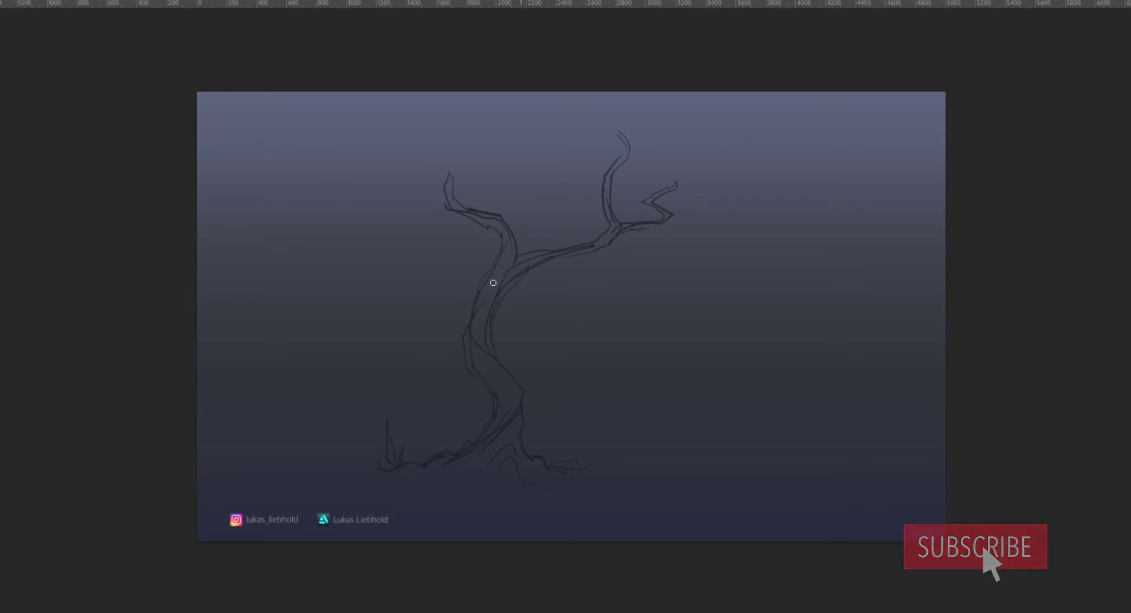
Sketch a lower-left branch with two twigs, and refine the upper fork and the trunk contour with a knot.
{"action": "mouse_move", "coordinate": [472, 304]}
{"action": "left_mouse_down"}
{"action": "mouse_move", "coordinate": [401, 296]}
{"action": "mouse_move", "coordinate": [417, 259]}
{"action": "mouse_move", "coordinate": [398, 244]}
{"action": "mouse_move", "coordinate": [423, 251]}
{"action": "mouse_move", "coordinate": [420, 277]}
{"action": "mouse_move", "coordinate": [402, 292]}
{"action": "mouse_move", "coordinate": [460, 290]}
{"action": "mouse_move", "coordinate": [446, 301]}
{"action": "mouse_move", "coordinate": [465, 318]}
{"action": "left_mouse_up"}
{"action": "left_click_drag", "start_coordinate": [426, 264], "coordinate": [438, 240]}
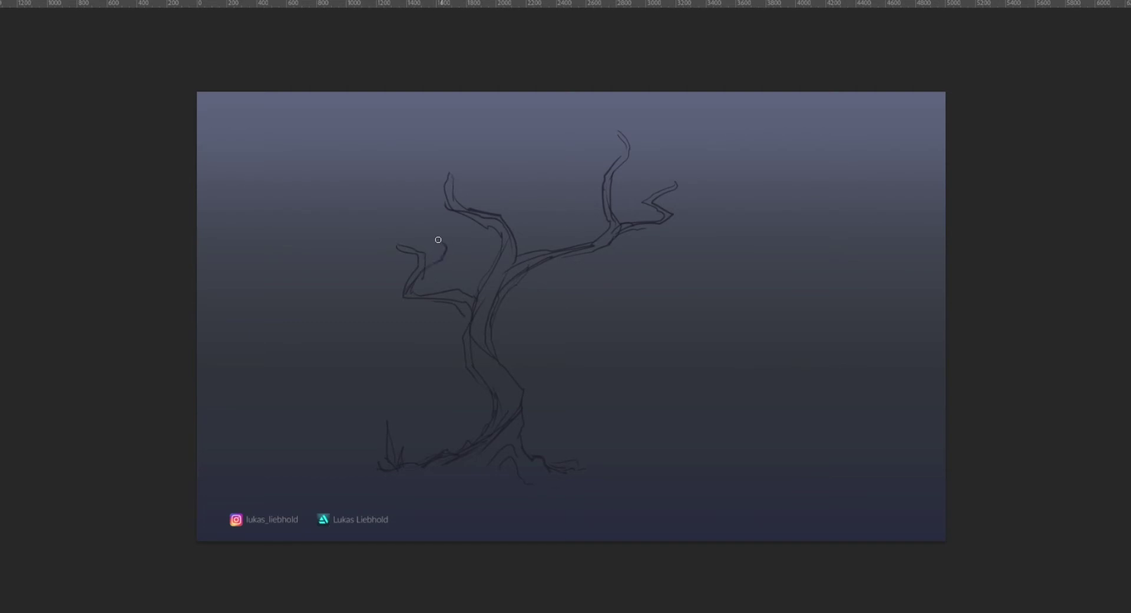
{"action": "mouse_move", "coordinate": [494, 214]}
{"action": "left_mouse_down"}
{"action": "mouse_move", "coordinate": [502, 150]}
{"action": "mouse_move", "coordinate": [513, 201]}
{"action": "mouse_move", "coordinate": [501, 218]}
{"action": "left_mouse_up"}
{"action": "left_click_drag", "start_coordinate": [517, 420], "coordinate": [525, 456]}
{"action": "mouse_move", "coordinate": [451, 198]}
{"action": "left_mouse_down"}
{"action": "mouse_move", "coordinate": [452, 169]}
{"action": "mouse_move", "coordinate": [455, 210]}
{"action": "left_mouse_up"}
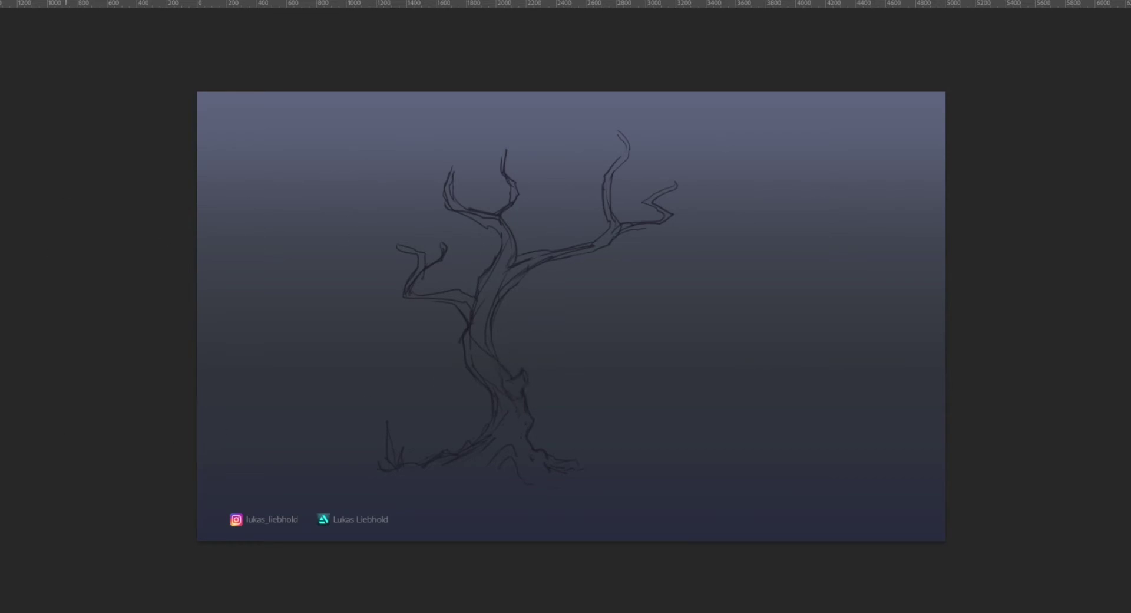
Scale the tree sketch down slightly and reposition it on the canvas.
{"action": "mouse_move", "coordinate": [653, 441]}
{"action": "left_mouse_down"}
{"action": "mouse_move", "coordinate": [613, 454]}
{"action": "mouse_move", "coordinate": [631, 448]}
{"action": "left_mouse_up"}
{"action": "key", "text": "v"}
{"action": "left_click_drag", "start_coordinate": [532, 369], "coordinate": [568, 376]}
{"action": "left_click_drag", "start_coordinate": [722, 126], "coordinate": [674, 182]}
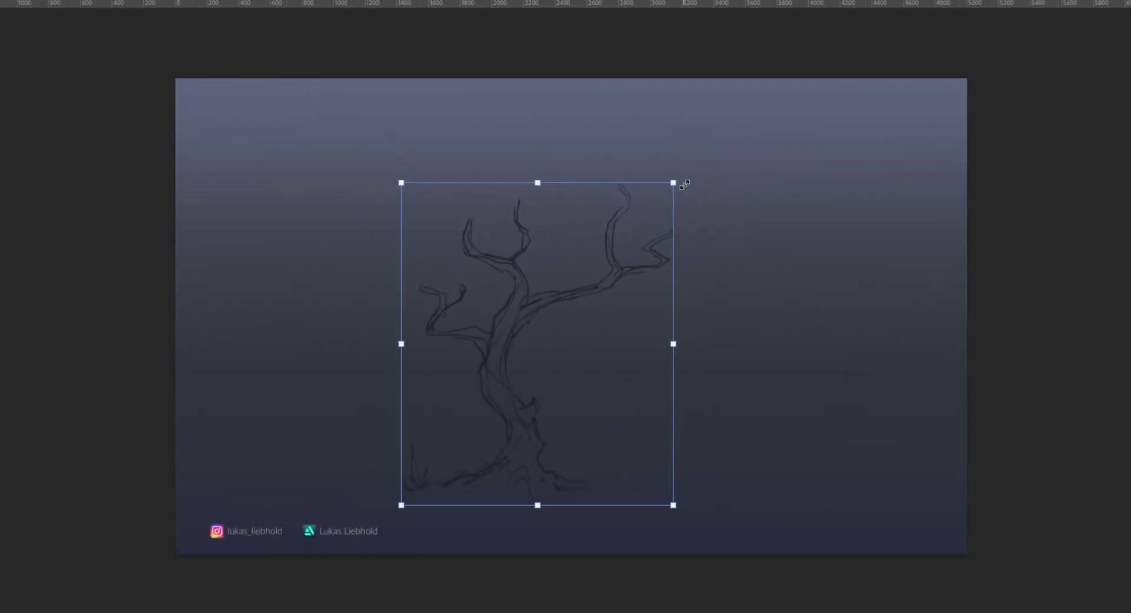
{"action": "key", "text": "Return"}
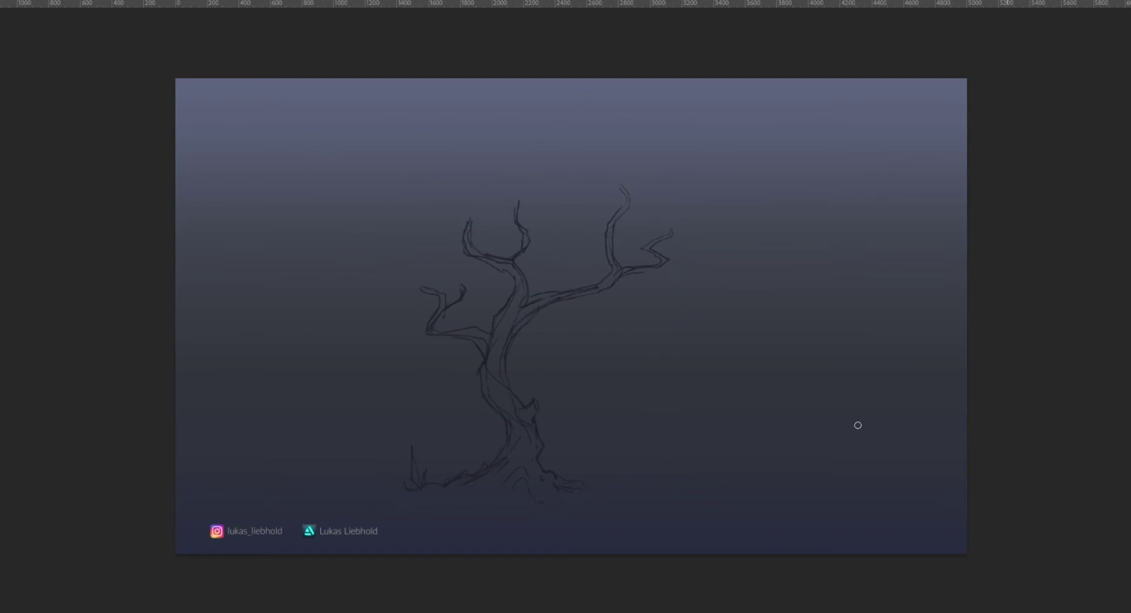
Sketch a branch study in the empty area beside the tree, with two bent contours splitting at the base.
{"action": "scroll", "coordinate": [775, 412], "scroll_direction": "up", "scroll_amount": 3}
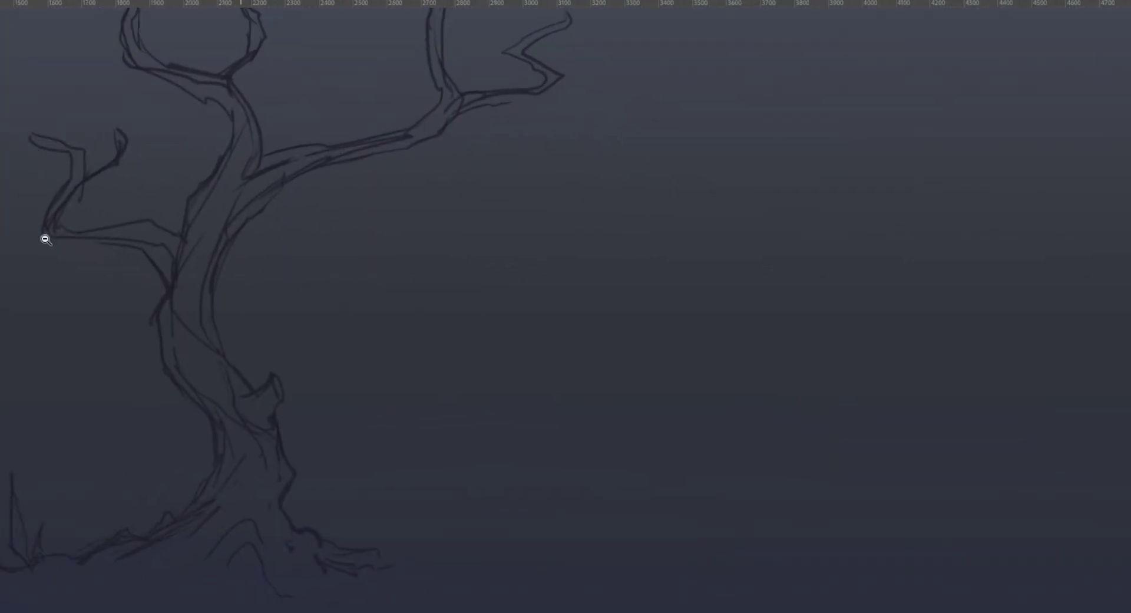
{"action": "mouse_move", "coordinate": [443, 353]}
{"action": "left_mouse_down"}
{"action": "mouse_move", "coordinate": [506, 313]}
{"action": "mouse_move", "coordinate": [578, 294]}
{"action": "mouse_move", "coordinate": [631, 214]}
{"action": "mouse_move", "coordinate": [618, 267]}
{"action": "left_mouse_up"}
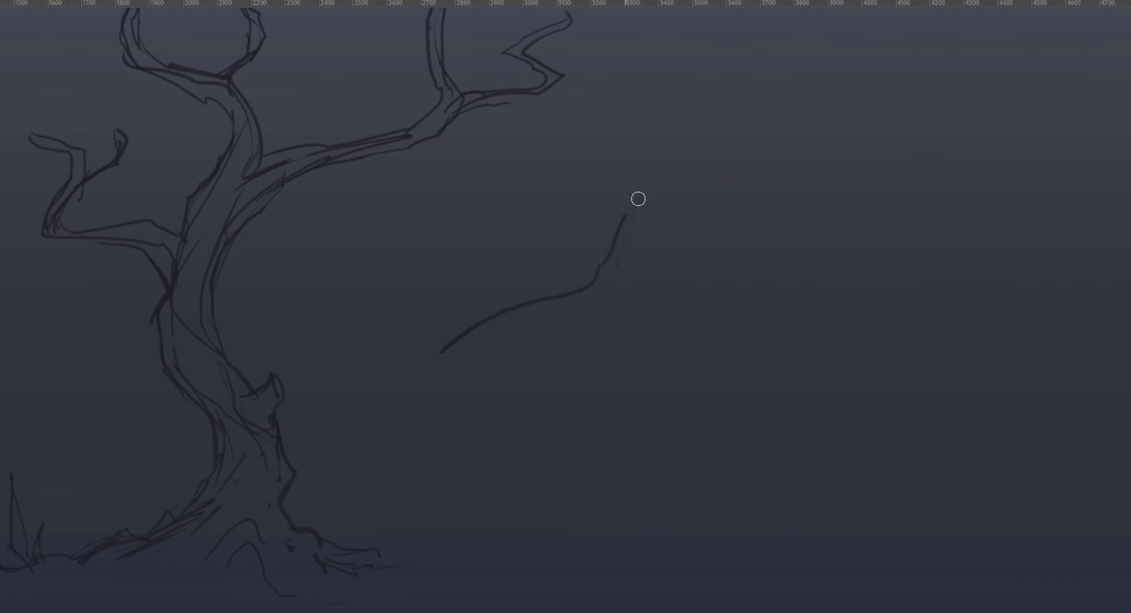
{"action": "mouse_move", "coordinate": [638, 201]}
{"action": "left_mouse_down"}
{"action": "mouse_move", "coordinate": [605, 305]}
{"action": "mouse_move", "coordinate": [479, 384]}
{"action": "left_mouse_up"}
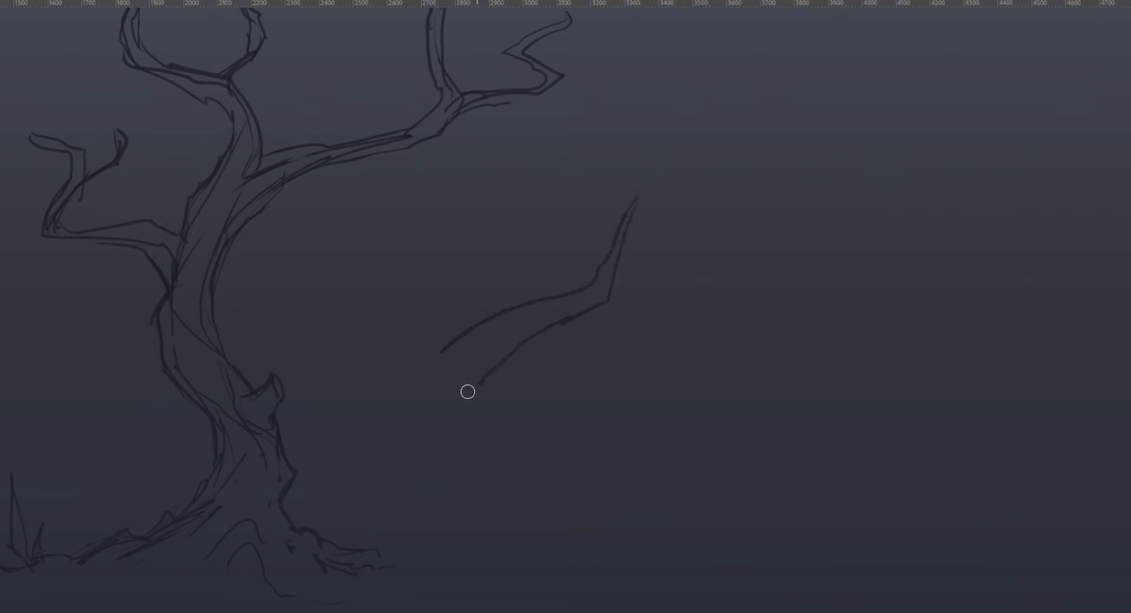
{"action": "mouse_move", "coordinate": [442, 351]}
{"action": "left_mouse_down"}
{"action": "mouse_move", "coordinate": [582, 269]}
{"action": "mouse_move", "coordinate": [622, 183]}
{"action": "mouse_move", "coordinate": [637, 233]}
{"action": "mouse_move", "coordinate": [638, 189]}
{"action": "left_mouse_up"}
{"action": "left_click_drag", "start_coordinate": [556, 326], "coordinate": [505, 387]}
{"action": "left_click_drag", "start_coordinate": [553, 323], "coordinate": [500, 406]}
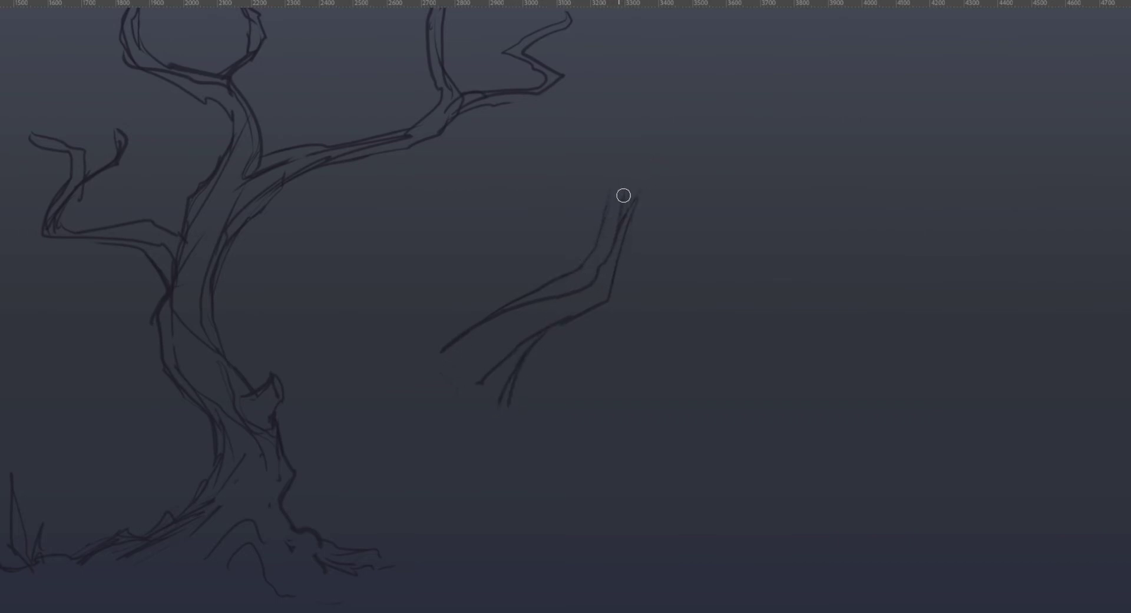
Rework the upper end of the branch study with longer, flowing upward contour lines.
{"action": "mouse_move", "coordinate": [619, 166]}
{"action": "left_mouse_down"}
{"action": "mouse_move", "coordinate": [624, 213]}
{"action": "mouse_move", "coordinate": [623, 166]}
{"action": "left_mouse_up"}
{"action": "left_click_drag", "start_coordinate": [606, 230], "coordinate": [616, 180]}
{"action": "left_click_drag", "start_coordinate": [625, 222], "coordinate": [625, 170]}
{"action": "key", "text": "ctrl+z"}
{"action": "left_click_drag", "start_coordinate": [612, 245], "coordinate": [611, 173]}
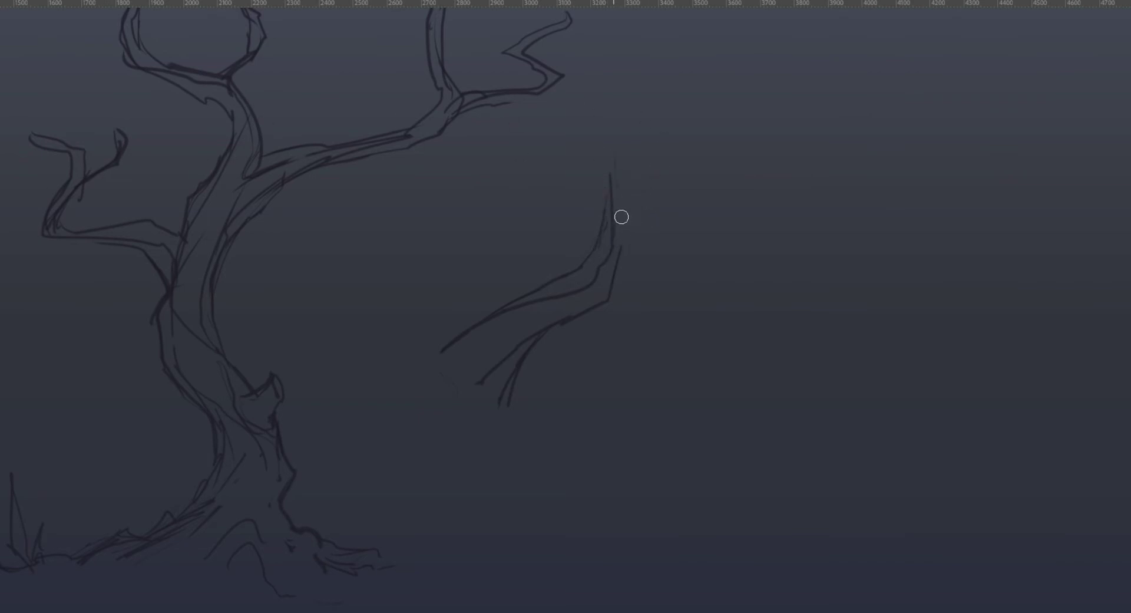
{"action": "left_click_drag", "start_coordinate": [623, 243], "coordinate": [636, 139]}
Sketch a second, more upright branch study with curved contours crossing and flaring into a splayed base.
{"action": "mouse_move", "coordinate": [600, 435]}
{"action": "left_mouse_down"}
{"action": "mouse_move", "coordinate": [706, 346]}
{"action": "mouse_move", "coordinate": [731, 263]}
{"action": "mouse_move", "coordinate": [733, 171]}
{"action": "mouse_move", "coordinate": [758, 125]}
{"action": "left_mouse_up"}
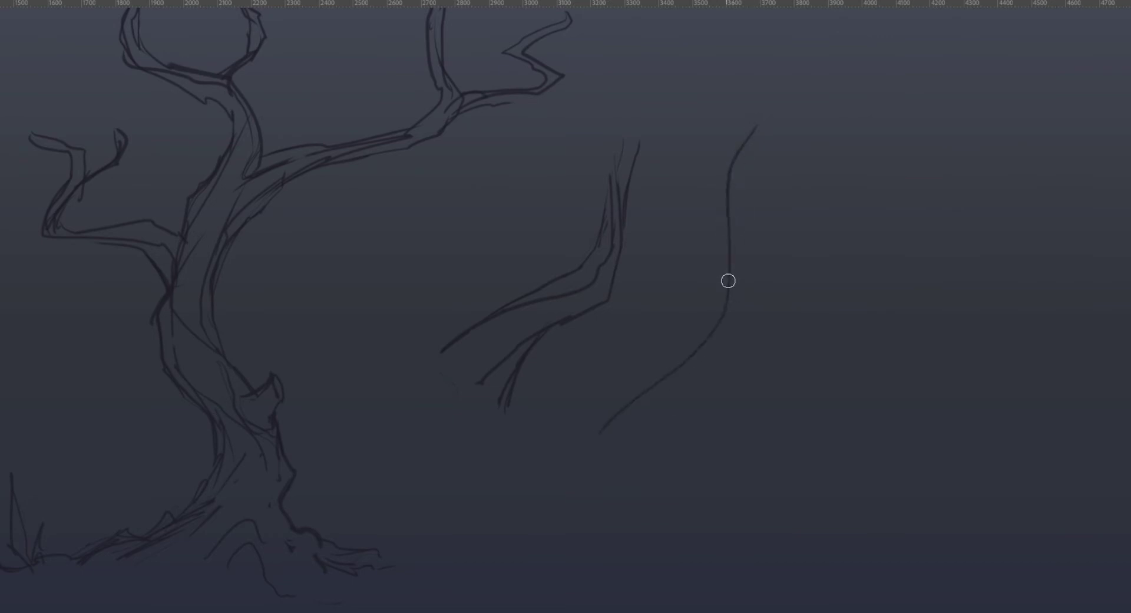
{"action": "mouse_move", "coordinate": [634, 405]}
{"action": "left_mouse_down"}
{"action": "mouse_move", "coordinate": [615, 427]}
{"action": "mouse_move", "coordinate": [679, 371]}
{"action": "mouse_move", "coordinate": [705, 304]}
{"action": "mouse_move", "coordinate": [720, 190]}
{"action": "mouse_move", "coordinate": [757, 126]}
{"action": "left_mouse_up"}
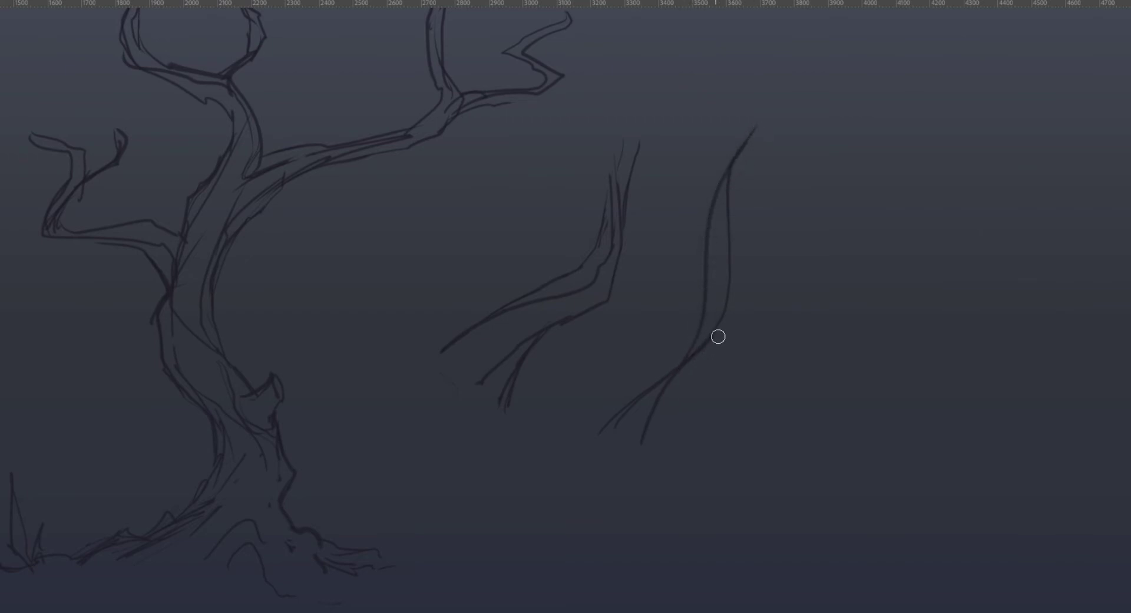
{"action": "left_click_drag", "start_coordinate": [711, 339], "coordinate": [676, 436]}
{"action": "mouse_move", "coordinate": [751, 137]}
{"action": "left_mouse_down"}
{"action": "mouse_move", "coordinate": [737, 176]}
{"action": "mouse_move", "coordinate": [724, 334]}
{"action": "left_mouse_up"}
{"action": "left_click_drag", "start_coordinate": [735, 275], "coordinate": [693, 437]}
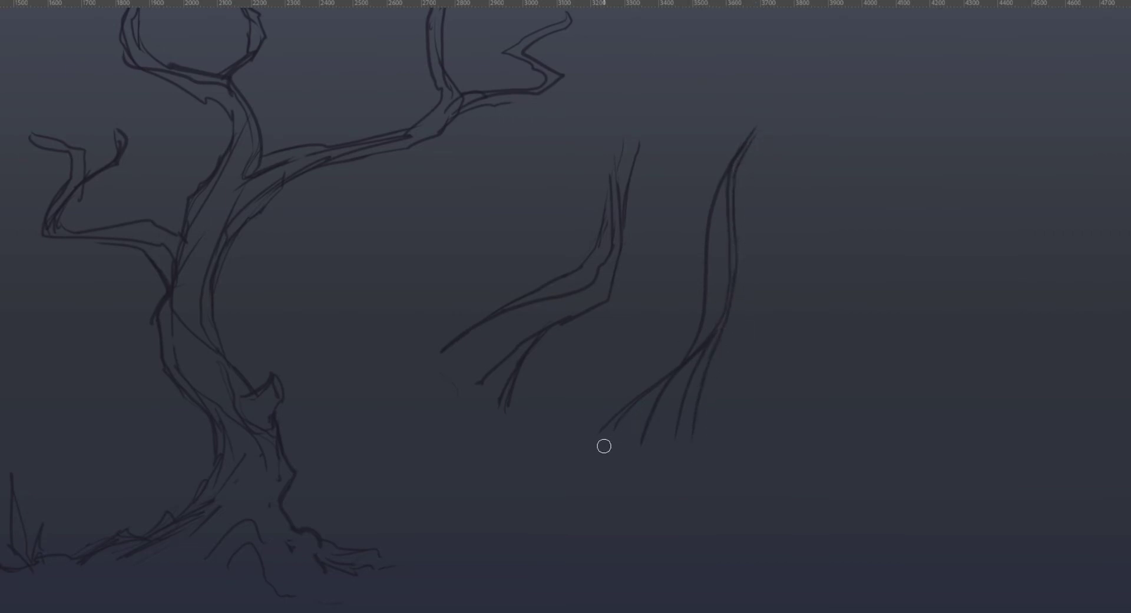
{"action": "left_click_drag", "start_coordinate": [601, 437], "coordinate": [684, 363]}
{"action": "left_click_drag", "start_coordinate": [662, 389], "coordinate": [641, 440]}
{"action": "mouse_move", "coordinate": [764, 157]}
{"action": "left_mouse_down"}
{"action": "mouse_move", "coordinate": [740, 255]}
{"action": "mouse_move", "coordinate": [766, 153]}
{"action": "mouse_move", "coordinate": [745, 194]}
{"action": "mouse_move", "coordinate": [757, 170]}
{"action": "left_mouse_up"}
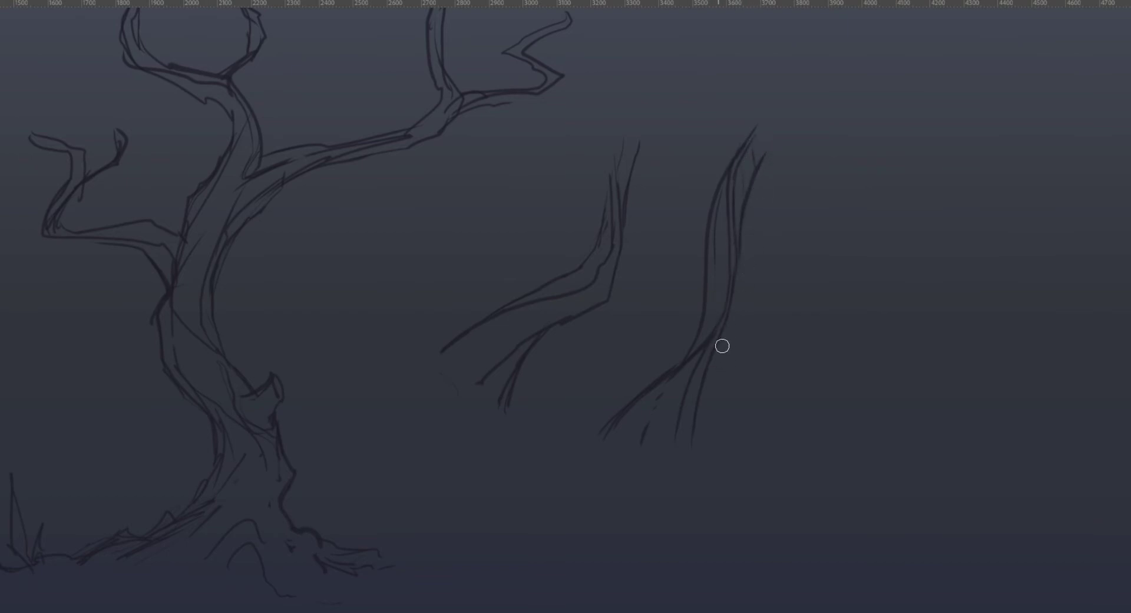
{"action": "left_click_drag", "start_coordinate": [721, 343], "coordinate": [710, 450]}
Add a side branch with cross-contour lines and two curled twigs to the upright branch study.
{"action": "left_click_drag", "start_coordinate": [609, 433], "coordinate": [688, 410]}
{"action": "mouse_move", "coordinate": [691, 430]}
{"action": "left_mouse_down"}
{"action": "mouse_move", "coordinate": [687, 403]}
{"action": "mouse_move", "coordinate": [707, 375]}
{"action": "mouse_move", "coordinate": [707, 414]}
{"action": "mouse_move", "coordinate": [715, 377]}
{"action": "mouse_move", "coordinate": [831, 382]}
{"action": "mouse_move", "coordinate": [837, 287]}
{"action": "mouse_move", "coordinate": [850, 384]}
{"action": "mouse_move", "coordinate": [760, 399]}
{"action": "mouse_move", "coordinate": [848, 385]}
{"action": "left_mouse_up"}
{"action": "mouse_move", "coordinate": [742, 379]}
{"action": "left_mouse_down"}
{"action": "mouse_move", "coordinate": [738, 397]}
{"action": "mouse_move", "coordinate": [765, 398]}
{"action": "left_mouse_up"}
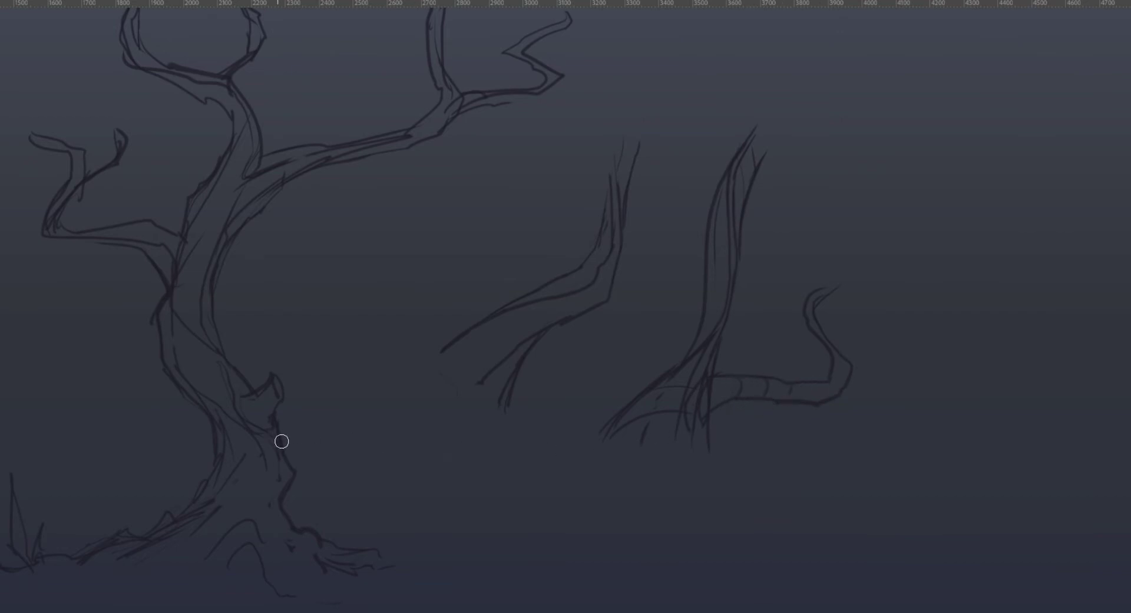
{"action": "key", "text": "ctrl+z"}
{"action": "key", "text": "ctrl+z"}
{"action": "mouse_move", "coordinate": [715, 389]}
{"action": "left_mouse_down"}
{"action": "mouse_move", "coordinate": [702, 414]}
{"action": "mouse_move", "coordinate": [735, 380]}
{"action": "mouse_move", "coordinate": [721, 378]}
{"action": "mouse_move", "coordinate": [724, 403]}
{"action": "mouse_move", "coordinate": [754, 392]}
{"action": "mouse_move", "coordinate": [831, 403]}
{"action": "mouse_move", "coordinate": [843, 388]}
{"action": "mouse_move", "coordinate": [840, 355]}
{"action": "mouse_move", "coordinate": [879, 320]}
{"action": "mouse_move", "coordinate": [858, 344]}
{"action": "left_mouse_up"}
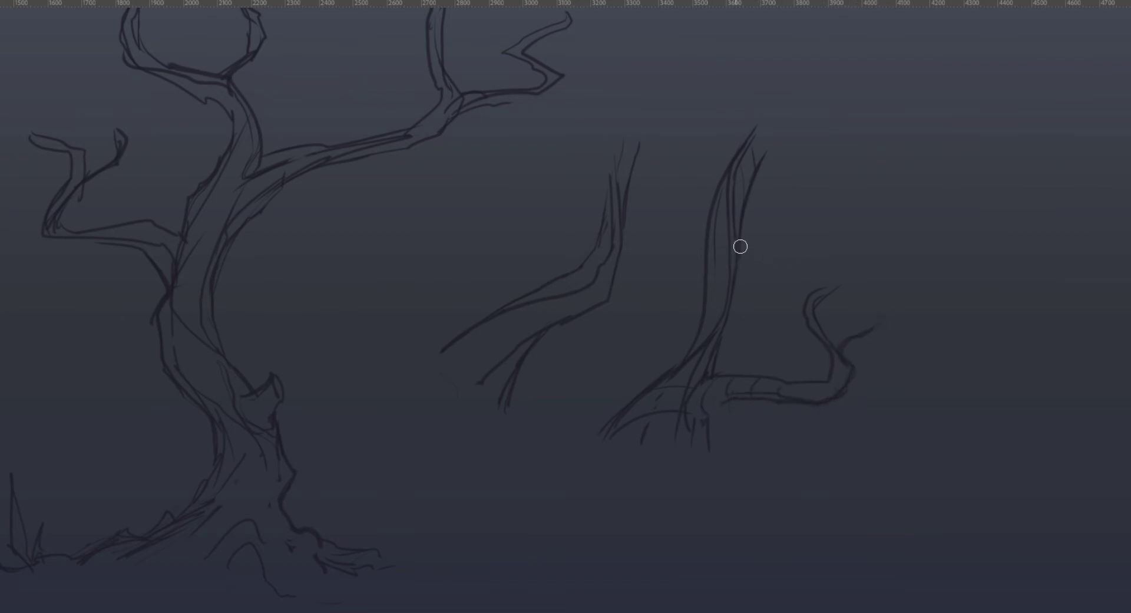
Hatch the shadow areas of the upright branch study and darken the underside of its side branch.
{"action": "mouse_move", "coordinate": [742, 228]}
{"action": "left_mouse_down"}
{"action": "mouse_move", "coordinate": [739, 205]}
{"action": "mouse_move", "coordinate": [755, 148]}
{"action": "left_mouse_up"}
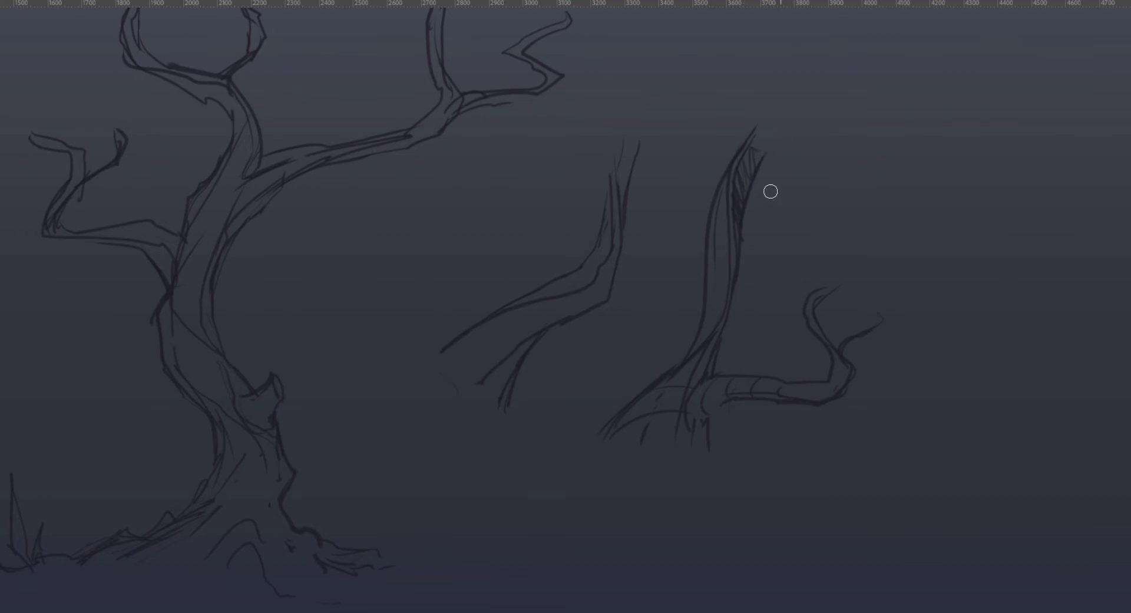
{"action": "left_click_drag", "start_coordinate": [698, 358], "coordinate": [708, 330]}
{"action": "mouse_move", "coordinate": [697, 459]}
{"action": "left_mouse_down"}
{"action": "mouse_move", "coordinate": [703, 408]}
{"action": "mouse_move", "coordinate": [728, 392]}
{"action": "mouse_move", "coordinate": [706, 416]}
{"action": "mouse_move", "coordinate": [745, 397]}
{"action": "mouse_move", "coordinate": [793, 402]}
{"action": "mouse_move", "coordinate": [854, 386]}
{"action": "left_mouse_up"}
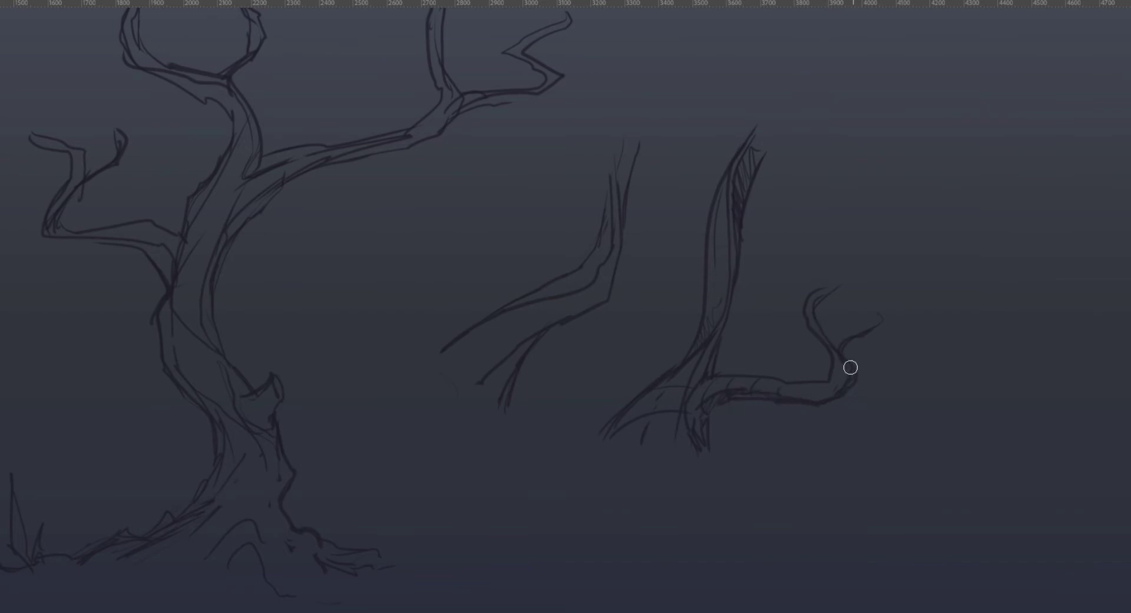
Hatch the shadowed underside of the first branch study and draw short strokes across its form.
{"action": "mouse_move", "coordinate": [484, 385]}
{"action": "left_mouse_down"}
{"action": "mouse_move", "coordinate": [505, 365]}
{"action": "mouse_move", "coordinate": [518, 368]}
{"action": "mouse_move", "coordinate": [638, 167]}
{"action": "left_mouse_up"}
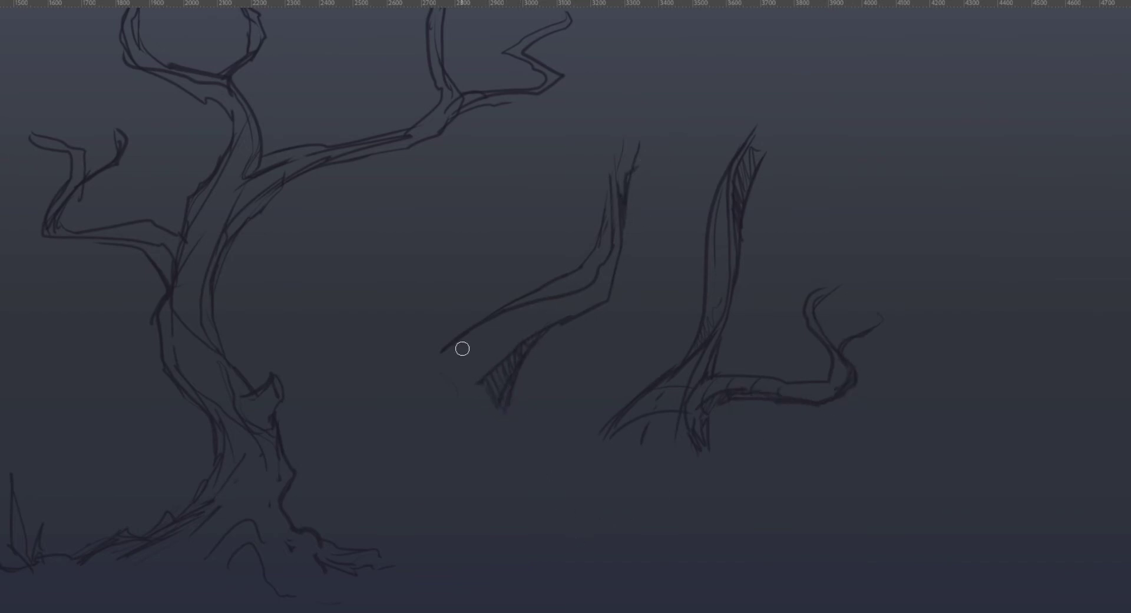
{"action": "left_click_drag", "start_coordinate": [457, 342], "coordinate": [492, 362]}
{"action": "left_click_drag", "start_coordinate": [510, 316], "coordinate": [528, 338]}
{"action": "left_click_drag", "start_coordinate": [546, 303], "coordinate": [560, 325]}
{"action": "mouse_move", "coordinate": [555, 284]}
{"action": "left_mouse_down"}
{"action": "mouse_move", "coordinate": [609, 267]}
{"action": "mouse_move", "coordinate": [616, 275]}
{"action": "mouse_move", "coordinate": [622, 247]}
{"action": "left_mouse_up"}
Clear both branch studies from the area beside the tree.
{"action": "key", "text": "Delete"}
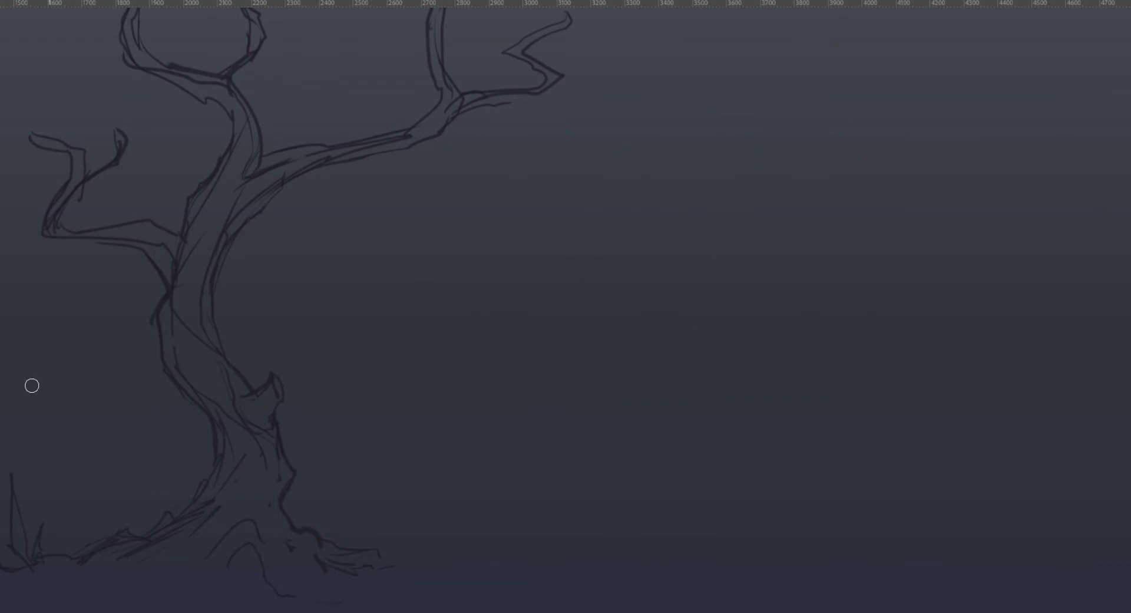
{"action": "left_click_drag", "start_coordinate": [501, 416], "coordinate": [397, 416]}
{"action": "left_click_drag", "start_coordinate": [578, 333], "coordinate": [608, 326]}
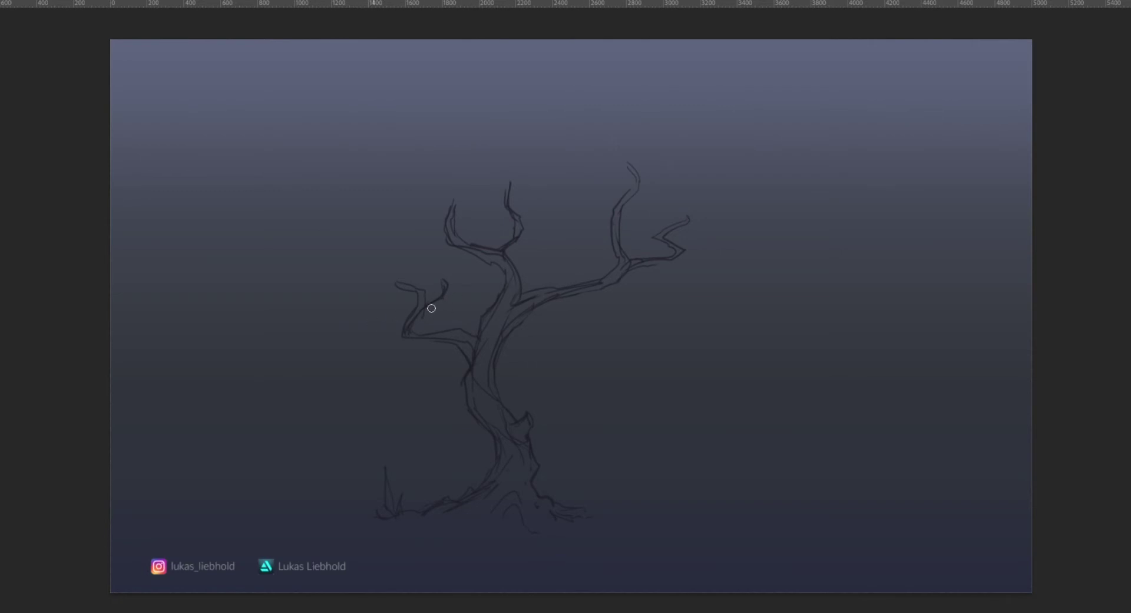
Sketch the crown's outer silhouette with long angular lines around the left side and over the branches.
{"action": "mouse_move", "coordinate": [360, 330]}
{"action": "left_mouse_down"}
{"action": "mouse_move", "coordinate": [283, 302]}
{"action": "mouse_move", "coordinate": [287, 262]}
{"action": "left_mouse_up"}
{"action": "left_click_drag", "start_coordinate": [323, 224], "coordinate": [356, 223]}
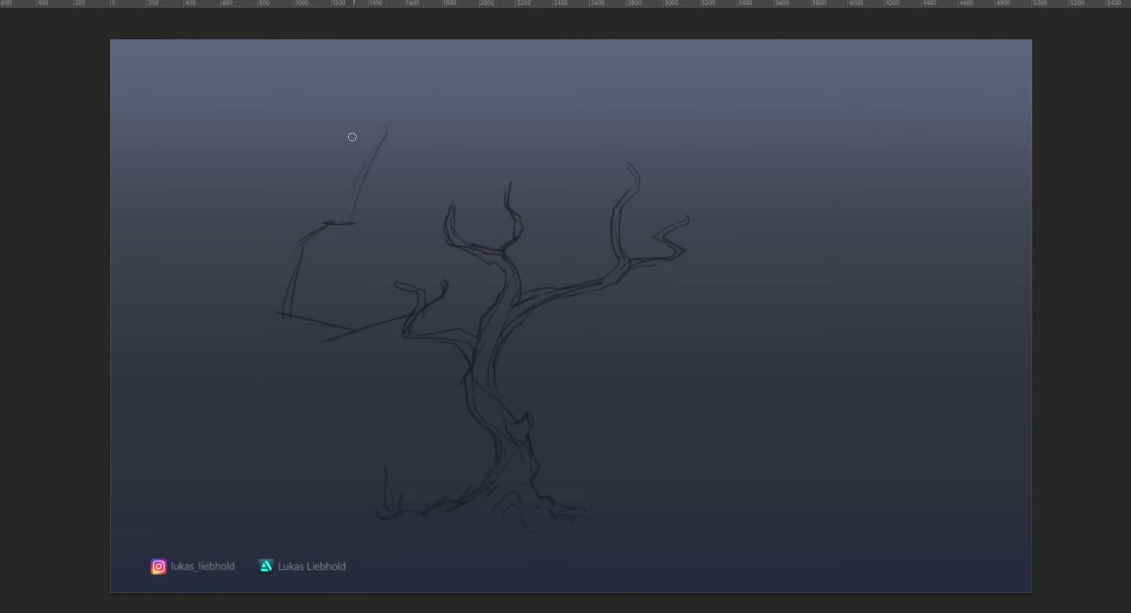
{"action": "mouse_move", "coordinate": [354, 135]}
{"action": "left_mouse_down"}
{"action": "mouse_move", "coordinate": [473, 73]}
{"action": "mouse_move", "coordinate": [658, 133]}
{"action": "left_mouse_up"}
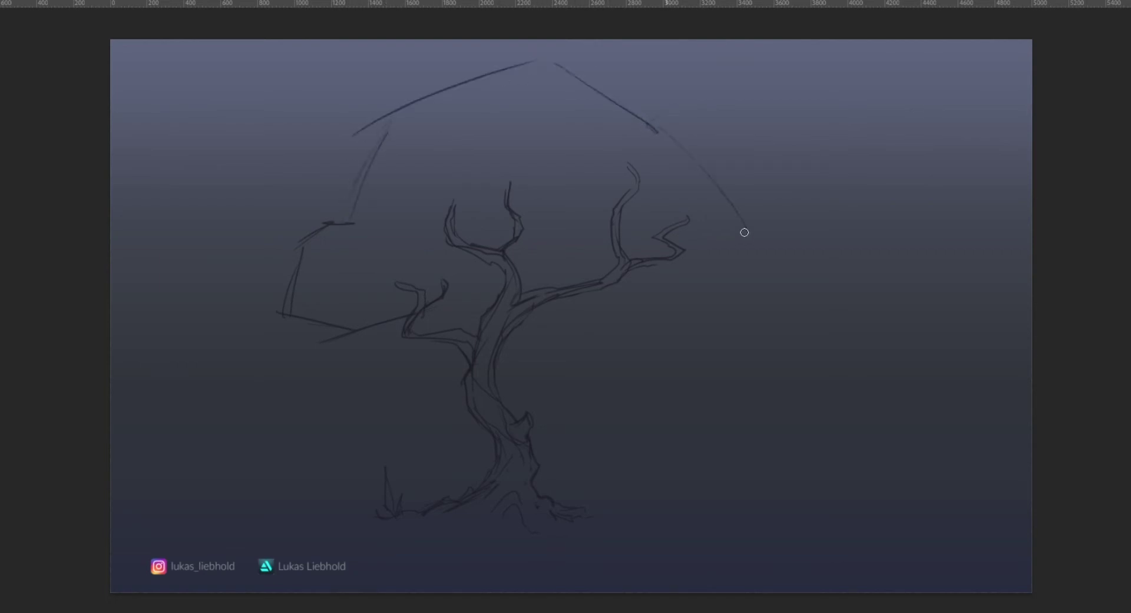
Sketch the lower edges of the foliage masses around the left and upper branches with zigzag leaf lines.
{"action": "mouse_move", "coordinate": [342, 316]}
{"action": "left_mouse_down"}
{"action": "mouse_move", "coordinate": [389, 308]}
{"action": "mouse_move", "coordinate": [436, 266]}
{"action": "left_mouse_up"}
{"action": "mouse_move", "coordinate": [387, 227]}
{"action": "left_mouse_down"}
{"action": "mouse_move", "coordinate": [500, 226]}
{"action": "mouse_move", "coordinate": [456, 234]}
{"action": "mouse_move", "coordinate": [559, 187]}
{"action": "left_mouse_up"}
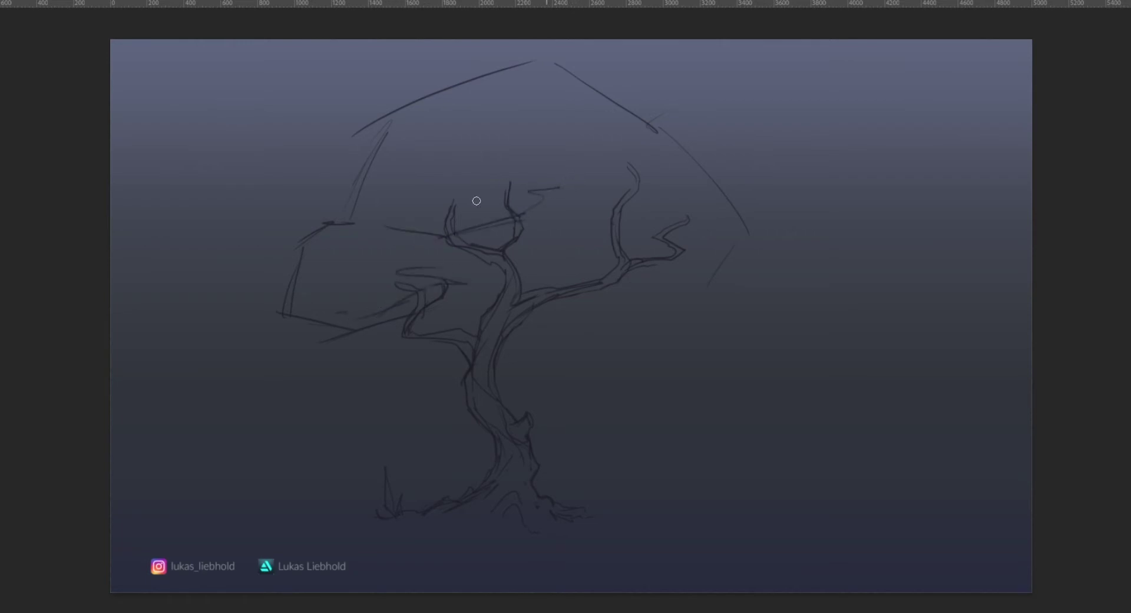
{"action": "mouse_move", "coordinate": [490, 209]}
{"action": "left_mouse_down"}
{"action": "mouse_move", "coordinate": [558, 207]}
{"action": "mouse_move", "coordinate": [379, 219]}
{"action": "mouse_move", "coordinate": [403, 207]}
{"action": "left_mouse_up"}
{"action": "left_click_drag", "start_coordinate": [570, 187], "coordinate": [568, 194]}
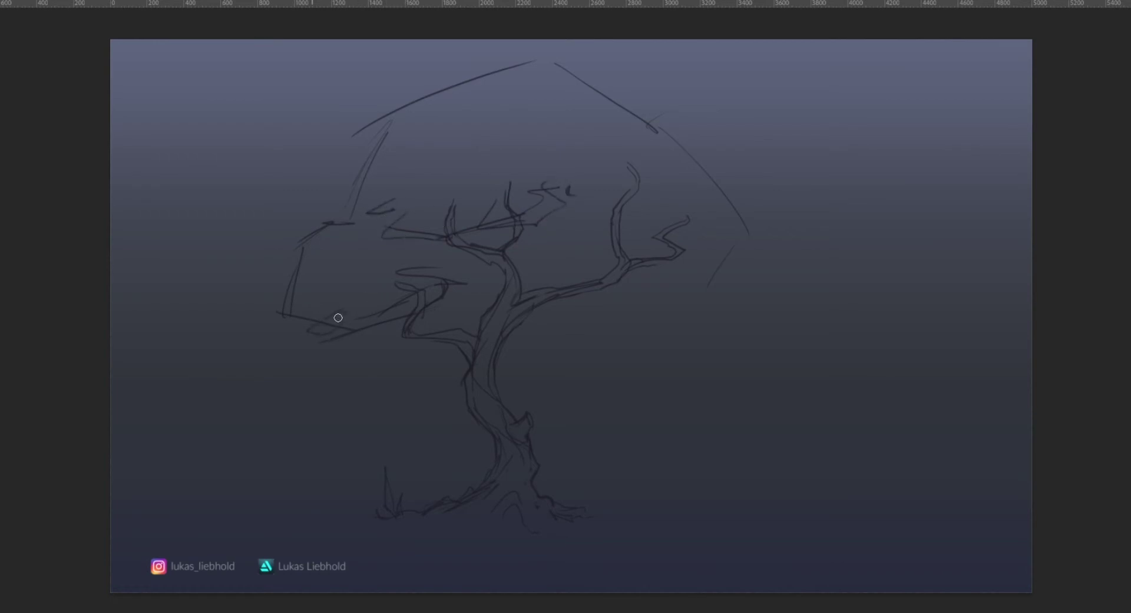
Add angular leaf clusters at the crown's far-left tip, between the branches and along its lower-right edge.
{"action": "mouse_move", "coordinate": [338, 318]}
{"action": "left_mouse_down"}
{"action": "mouse_move", "coordinate": [292, 305]}
{"action": "mouse_move", "coordinate": [286, 314]}
{"action": "mouse_move", "coordinate": [281, 279]}
{"action": "left_mouse_up"}
{"action": "mouse_move", "coordinate": [613, 183]}
{"action": "left_mouse_down"}
{"action": "mouse_move", "coordinate": [631, 194]}
{"action": "mouse_move", "coordinate": [584, 169]}
{"action": "mouse_move", "coordinate": [664, 236]}
{"action": "mouse_move", "coordinate": [690, 239]}
{"action": "left_mouse_up"}
{"action": "mouse_move", "coordinate": [541, 248]}
{"action": "left_mouse_down"}
{"action": "mouse_move", "coordinate": [565, 255]}
{"action": "mouse_move", "coordinate": [546, 234]}
{"action": "mouse_move", "coordinate": [589, 257]}
{"action": "left_mouse_up"}
{"action": "mouse_move", "coordinate": [604, 303]}
{"action": "left_mouse_down"}
{"action": "mouse_move", "coordinate": [636, 323]}
{"action": "mouse_move", "coordinate": [709, 300]}
{"action": "left_mouse_up"}
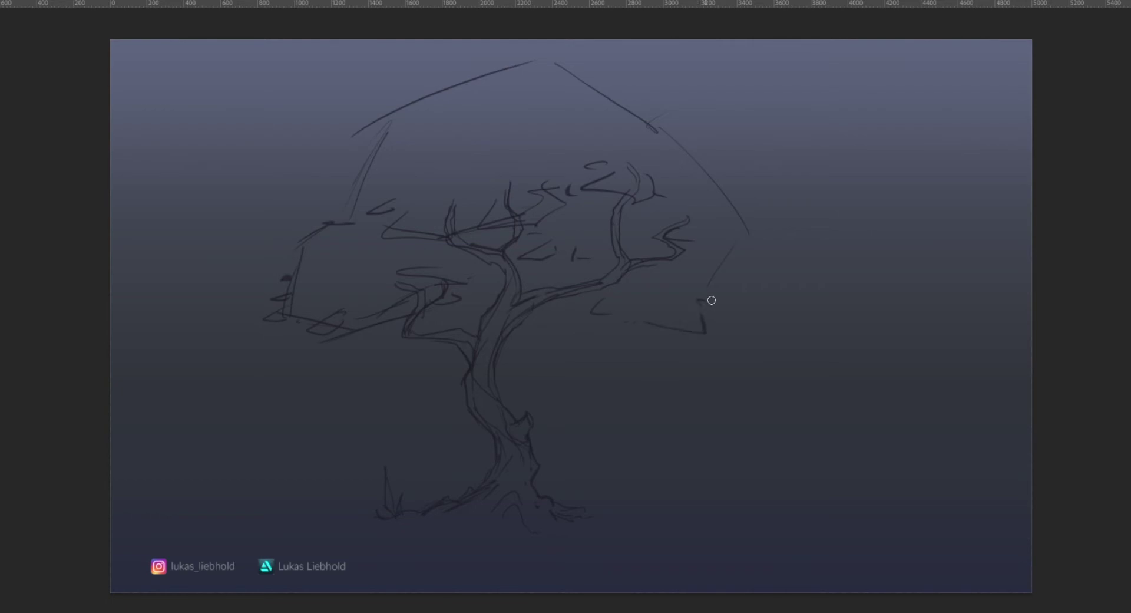
{"action": "mouse_move", "coordinate": [716, 236]}
{"action": "left_mouse_down"}
{"action": "mouse_move", "coordinate": [728, 270]}
{"action": "mouse_move", "coordinate": [742, 266]}
{"action": "left_mouse_up"}
Add small leaf shapes along the crown's top outline and at its outer left and right corners.
{"action": "mouse_move", "coordinate": [348, 213]}
{"action": "left_mouse_down"}
{"action": "mouse_move", "coordinate": [381, 127]}
{"action": "mouse_move", "coordinate": [369, 134]}
{"action": "mouse_move", "coordinate": [382, 135]}
{"action": "left_mouse_up"}
{"action": "left_click_drag", "start_coordinate": [393, 107], "coordinate": [397, 98]}
{"action": "left_click_drag", "start_coordinate": [327, 225], "coordinate": [341, 222]}
{"action": "left_click_drag", "start_coordinate": [462, 76], "coordinate": [460, 86]}
{"action": "left_click_drag", "start_coordinate": [570, 72], "coordinate": [587, 80]}
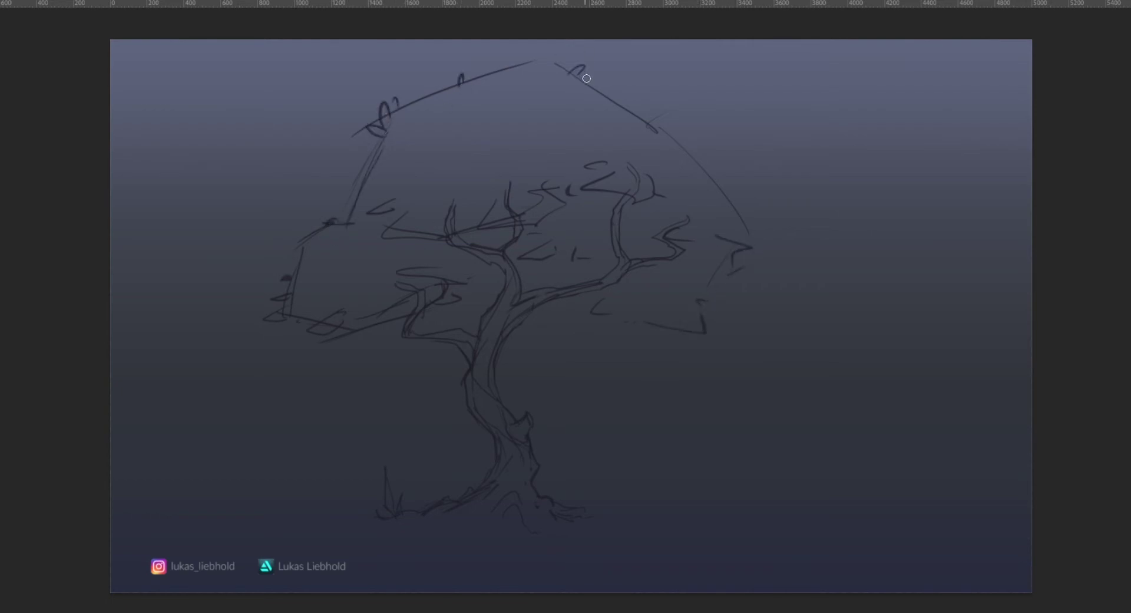
{"action": "left_click_drag", "start_coordinate": [742, 231], "coordinate": [757, 235]}
Strengthen the crown's outline with thicker strokes and add more leaf marks along its lower-right edge.
{"action": "left_click_drag", "start_coordinate": [383, 135], "coordinate": [348, 217]}
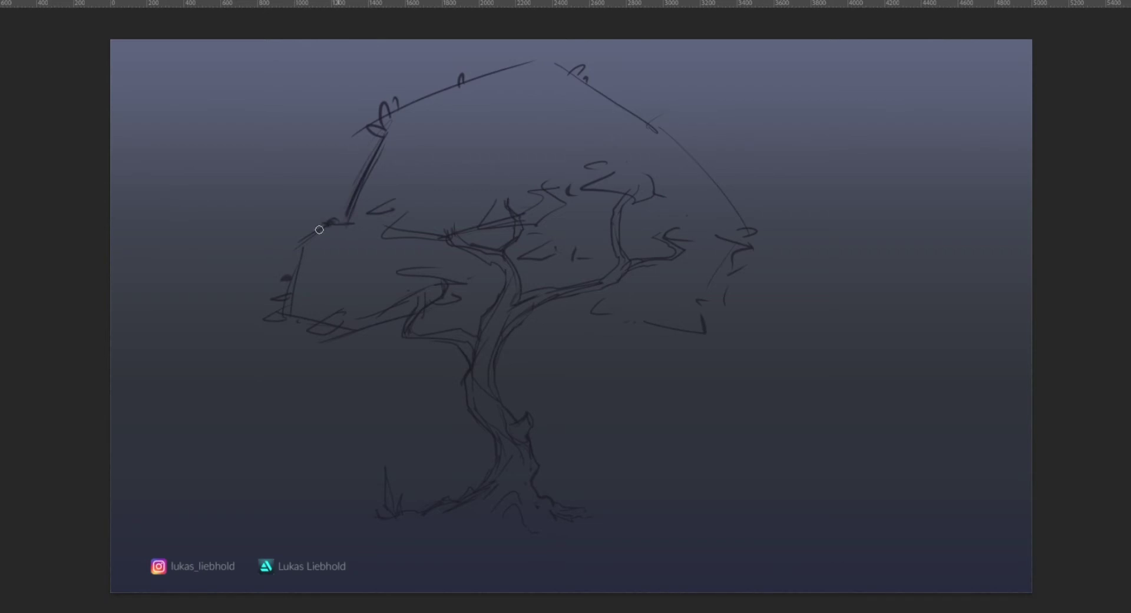
{"action": "mouse_move", "coordinate": [406, 105]}
{"action": "left_mouse_down"}
{"action": "mouse_move", "coordinate": [484, 72]}
{"action": "mouse_move", "coordinate": [641, 116]}
{"action": "mouse_move", "coordinate": [668, 129]}
{"action": "mouse_move", "coordinate": [706, 186]}
{"action": "left_mouse_up"}
{"action": "left_click_drag", "start_coordinate": [614, 173], "coordinate": [641, 201]}
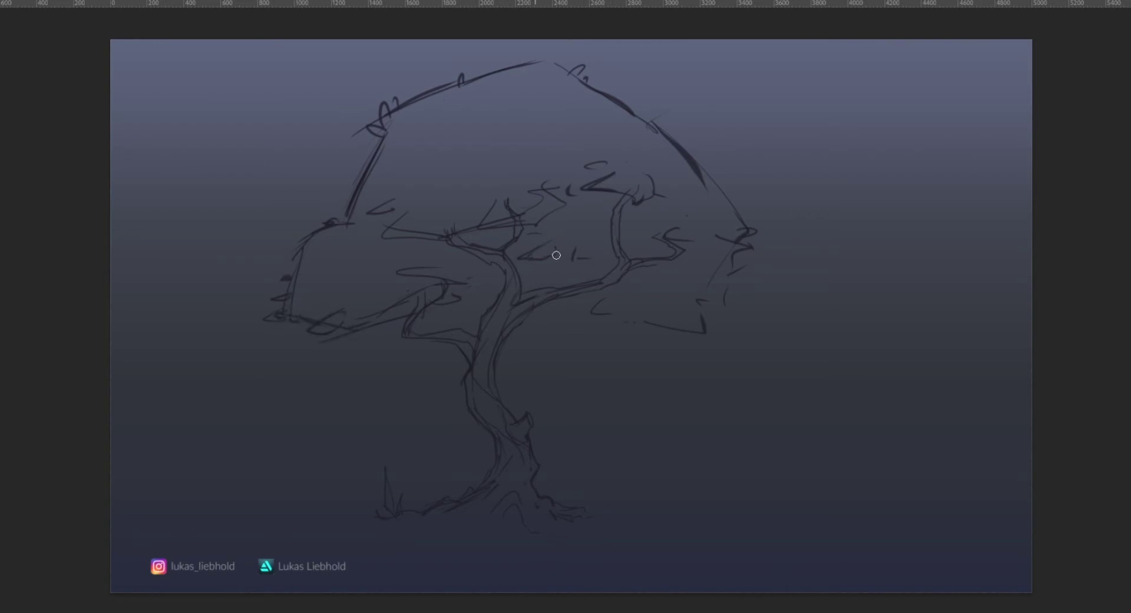
{"action": "mouse_move", "coordinate": [556, 255]}
{"action": "left_mouse_down"}
{"action": "mouse_move", "coordinate": [588, 257]}
{"action": "mouse_move", "coordinate": [571, 273]}
{"action": "left_mouse_up"}
{"action": "mouse_move", "coordinate": [605, 306]}
{"action": "left_mouse_down"}
{"action": "mouse_move", "coordinate": [692, 326]}
{"action": "mouse_move", "coordinate": [722, 295]}
{"action": "mouse_move", "coordinate": [743, 303]}
{"action": "mouse_move", "coordinate": [732, 305]}
{"action": "mouse_move", "coordinate": [732, 275]}
{"action": "mouse_move", "coordinate": [740, 297]}
{"action": "left_mouse_up"}
Draw curved contour lines across the crown and place small leaf marks along them to describe its volume.
{"action": "left_click_drag", "start_coordinate": [575, 122], "coordinate": [365, 155]}
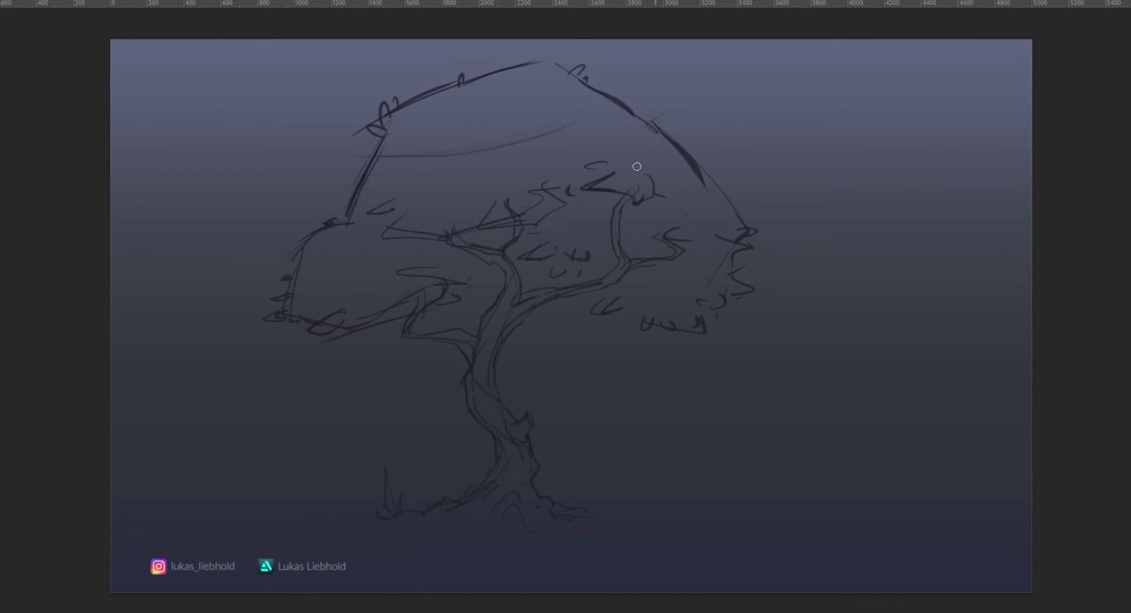
{"action": "left_click_drag", "start_coordinate": [710, 185], "coordinate": [557, 217]}
{"action": "mouse_move", "coordinate": [427, 154]}
{"action": "left_mouse_down"}
{"action": "mouse_move", "coordinate": [488, 150]}
{"action": "mouse_move", "coordinate": [557, 127]}
{"action": "left_mouse_up"}
{"action": "left_click_drag", "start_coordinate": [323, 269], "coordinate": [354, 273]}
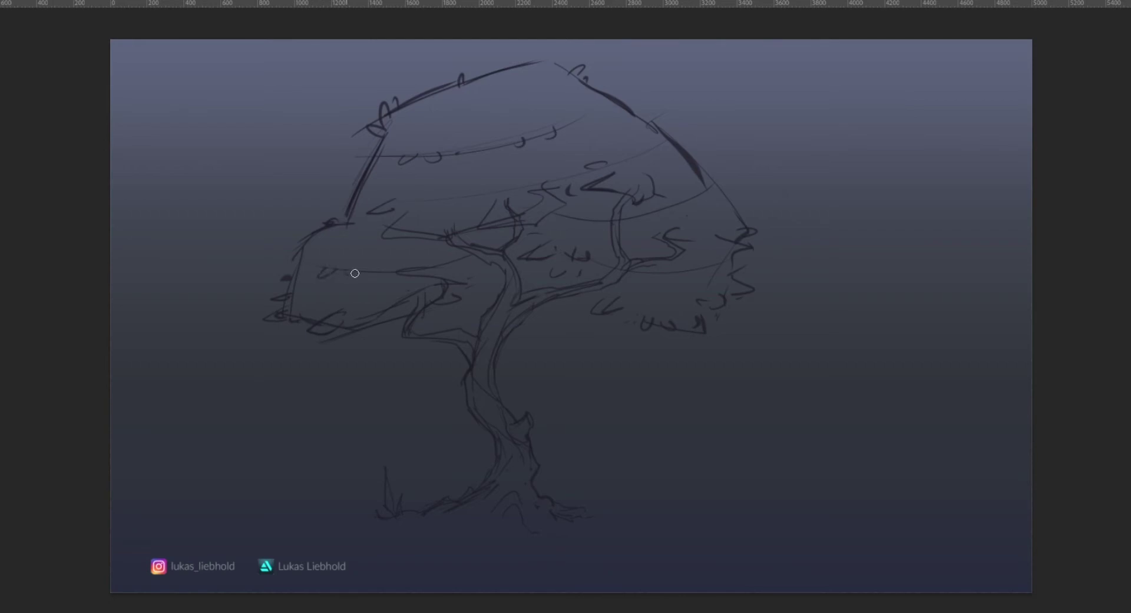
{"action": "left_click_drag", "start_coordinate": [691, 271], "coordinate": [717, 266]}
Add hanging vines below the crown, and shift the whole tree sketch right toward the canvas centre.
{"action": "left_click_drag", "start_coordinate": [351, 342], "coordinate": [352, 370]}
{"action": "key", "text": "ctrl+t"}
{"action": "mouse_move", "coordinate": [575, 379]}
{"action": "left_mouse_down"}
{"action": "mouse_move", "coordinate": [626, 396]}
{"action": "mouse_move", "coordinate": [605, 443]}
{"action": "mouse_move", "coordinate": [719, 352]}
{"action": "mouse_move", "coordinate": [739, 366]}
{"action": "left_mouse_up"}
{"action": "key", "text": "Return"}
Lasso a selection around the trunk, roots and all branches, including the lower-left branch.
{"action": "key", "text": "z"}
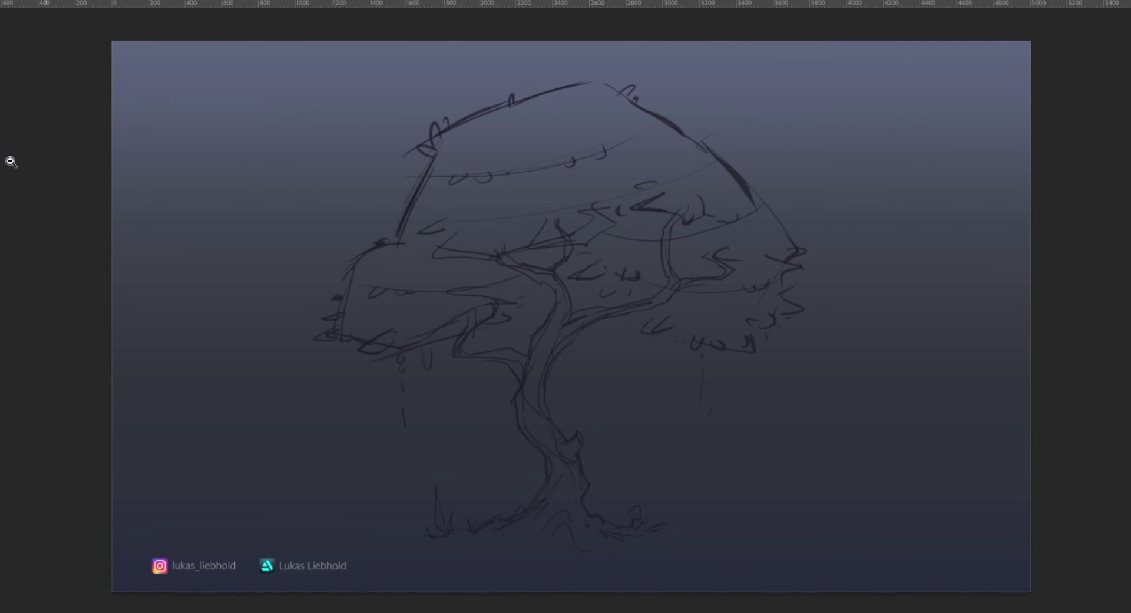
{"action": "key", "text": "l"}
{"action": "mouse_move", "coordinate": [443, 531]}
{"action": "left_mouse_down"}
{"action": "mouse_move", "coordinate": [508, 520]}
{"action": "mouse_move", "coordinate": [544, 487]}
{"action": "mouse_move", "coordinate": [545, 462]}
{"action": "mouse_move", "coordinate": [507, 395]}
{"action": "mouse_move", "coordinate": [524, 333]}
{"action": "mouse_move", "coordinate": [549, 299]}
{"action": "mouse_move", "coordinate": [544, 280]}
{"action": "mouse_move", "coordinate": [489, 250]}
{"action": "mouse_move", "coordinate": [491, 232]}
{"action": "mouse_move", "coordinate": [494, 247]}
{"action": "mouse_move", "coordinate": [540, 265]}
{"action": "mouse_move", "coordinate": [558, 250]}
{"action": "mouse_move", "coordinate": [553, 208]}
{"action": "mouse_move", "coordinate": [565, 235]}
{"action": "mouse_move", "coordinate": [551, 264]}
{"action": "mouse_move", "coordinate": [563, 316]}
{"action": "mouse_move", "coordinate": [642, 295]}
{"action": "mouse_move", "coordinate": [665, 279]}
{"action": "left_mouse_up"}
{"action": "mouse_move", "coordinate": [661, 242]}
{"action": "left_mouse_down"}
{"action": "mouse_move", "coordinate": [679, 200]}
{"action": "mouse_move", "coordinate": [672, 282]}
{"action": "mouse_move", "coordinate": [722, 272]}
{"action": "mouse_move", "coordinate": [712, 258]}
{"action": "mouse_move", "coordinate": [729, 243]}
{"action": "mouse_move", "coordinate": [726, 268]}
{"action": "mouse_move", "coordinate": [583, 331]}
{"action": "mouse_move", "coordinate": [541, 387]}
{"action": "mouse_move", "coordinate": [559, 436]}
{"action": "mouse_move", "coordinate": [580, 436]}
{"action": "mouse_move", "coordinate": [595, 512]}
{"action": "mouse_move", "coordinate": [616, 534]}
{"action": "mouse_move", "coordinate": [662, 547]}
{"action": "mouse_move", "coordinate": [607, 557]}
{"action": "mouse_move", "coordinate": [521, 536]}
{"action": "mouse_move", "coordinate": [437, 537]}
{"action": "left_mouse_up"}
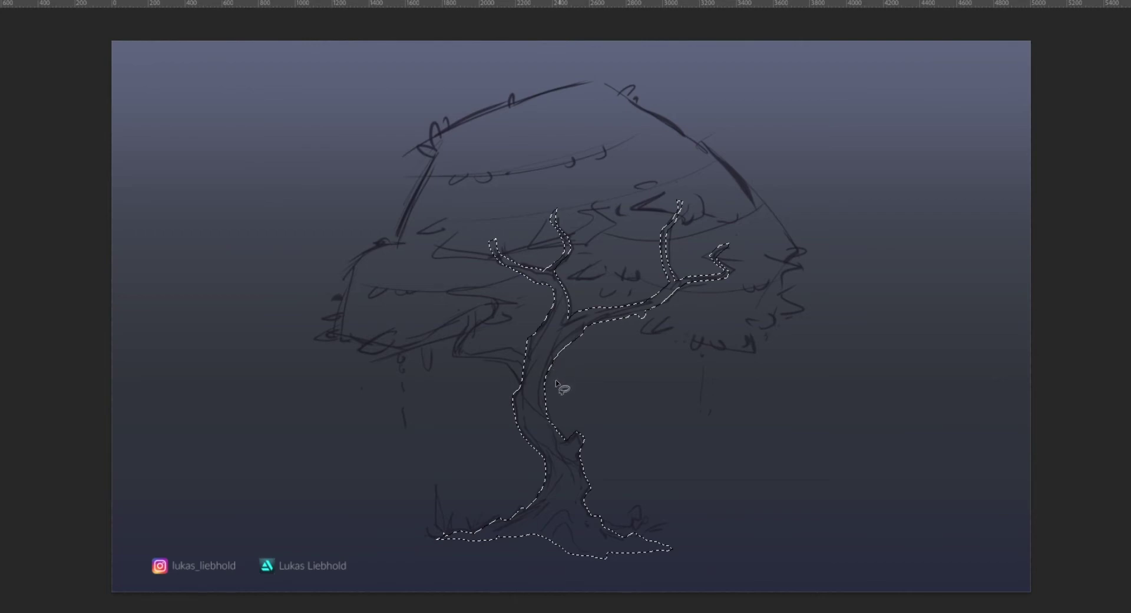
{"action": "mouse_move", "coordinate": [525, 357]}
{"action": "left_mouse_down"}
{"action": "mouse_move", "coordinate": [462, 351]}
{"action": "mouse_move", "coordinate": [490, 314]}
{"action": "mouse_move", "coordinate": [471, 316]}
{"action": "mouse_move", "coordinate": [456, 361]}
{"action": "mouse_move", "coordinate": [511, 362]}
{"action": "mouse_move", "coordinate": [522, 383]}
{"action": "mouse_move", "coordinate": [525, 358]}
{"action": "left_mouse_up"}
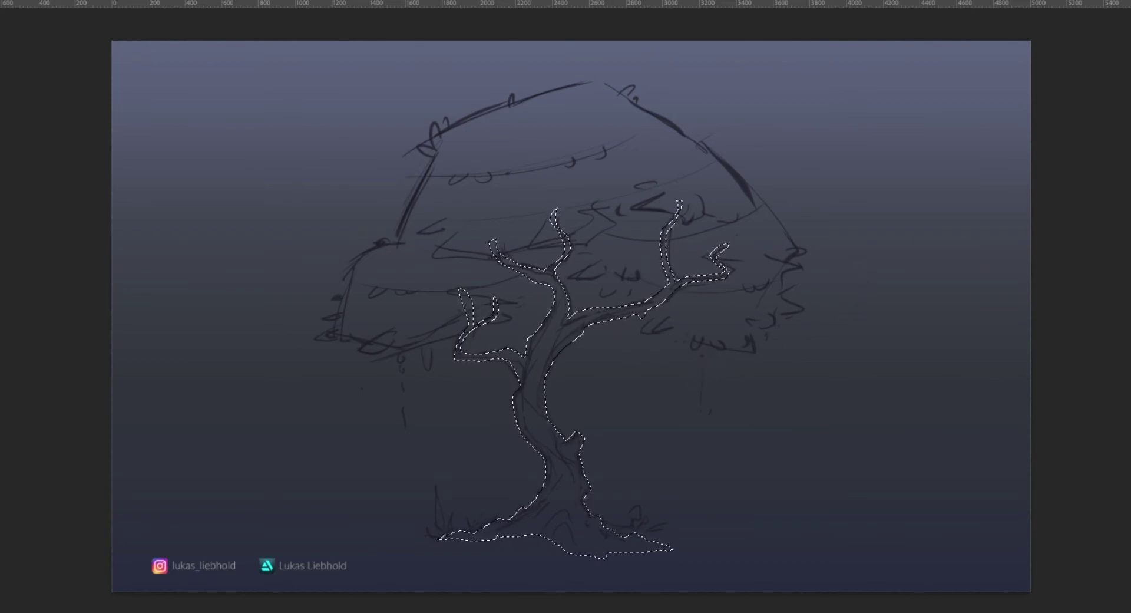
Fill the selected trunk, roots and branches with a flat muted purple-brown and clear the selection.
{"action": "left_click", "coordinate": [551, 436]}
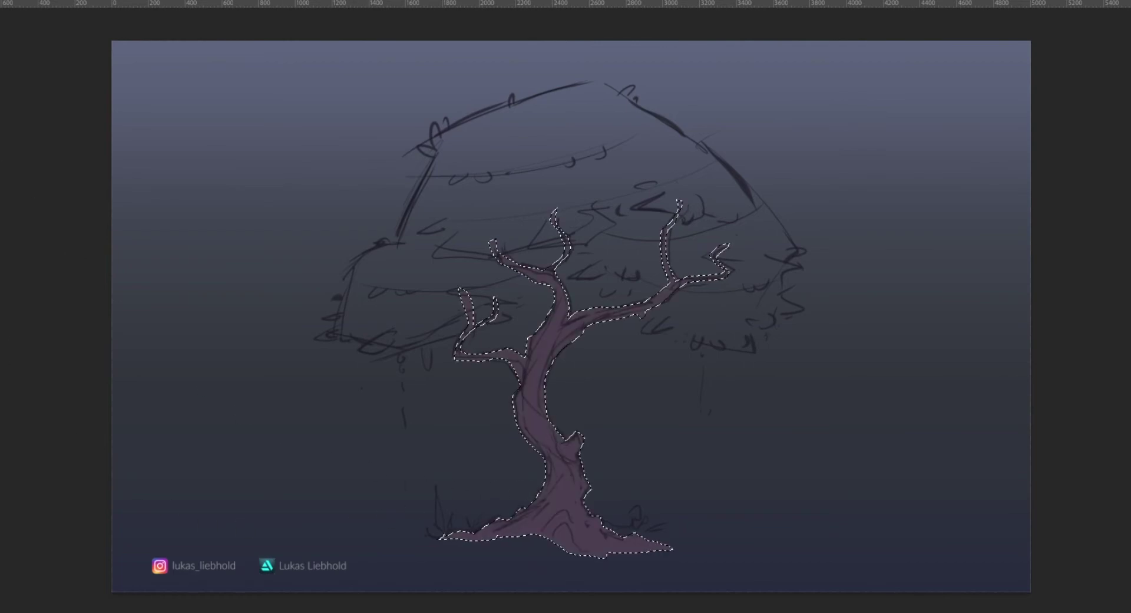
{"action": "key", "text": "ctrl+d"}
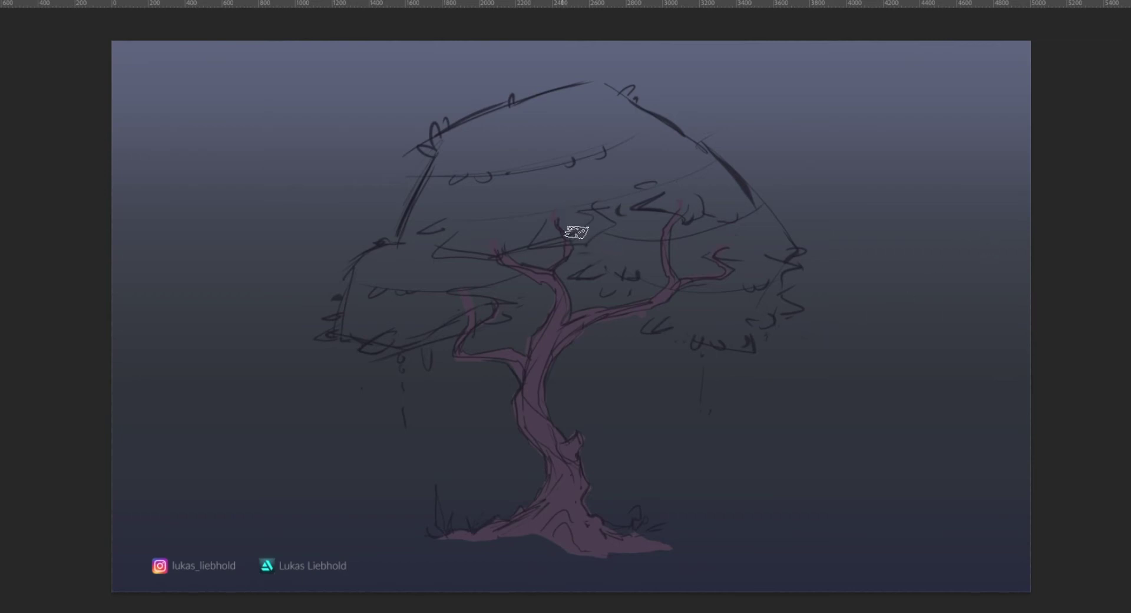
Paint dark purple shadows on the upper branches, along the trunk and between the spreading roots.
{"action": "left_click_drag", "start_coordinate": [576, 232], "coordinate": [580, 272]}
{"action": "left_click", "coordinate": [511, 263]}
{"action": "left_click_drag", "start_coordinate": [511, 263], "coordinate": [543, 279]}
{"action": "mouse_move", "coordinate": [469, 299]}
{"action": "left_mouse_down"}
{"action": "mouse_move", "coordinate": [475, 327]}
{"action": "mouse_move", "coordinate": [481, 309]}
{"action": "left_mouse_up"}
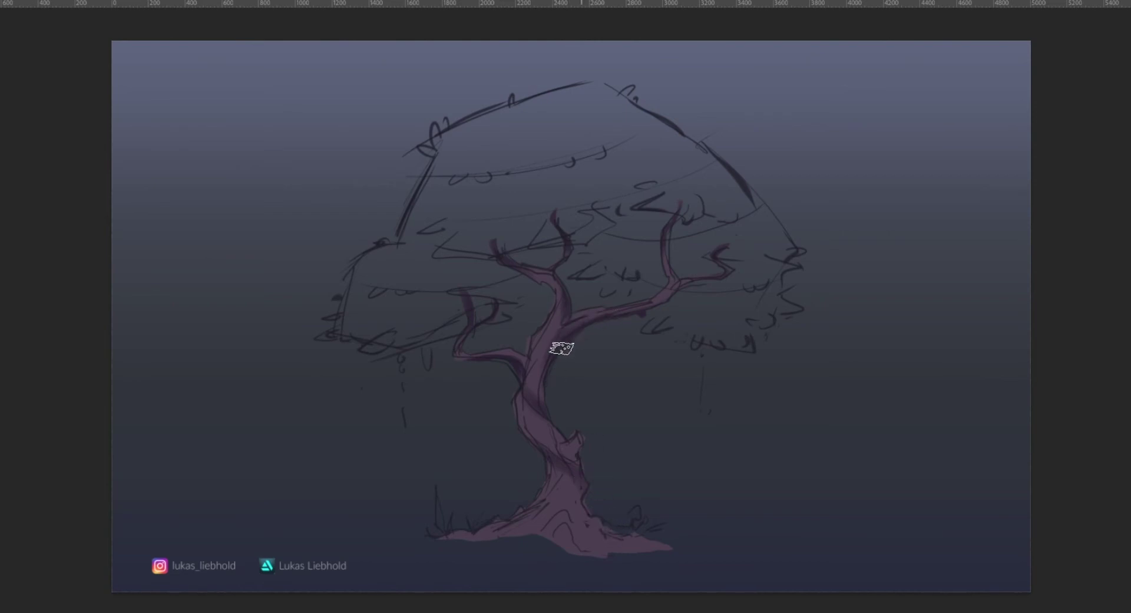
{"action": "mouse_move", "coordinate": [601, 544]}
{"action": "left_mouse_down"}
{"action": "mouse_move", "coordinate": [634, 535]}
{"action": "mouse_move", "coordinate": [666, 545]}
{"action": "left_mouse_up"}
{"action": "mouse_move", "coordinate": [528, 535]}
{"action": "left_mouse_down"}
{"action": "mouse_move", "coordinate": [557, 519]}
{"action": "mouse_move", "coordinate": [528, 530]}
{"action": "left_mouse_up"}
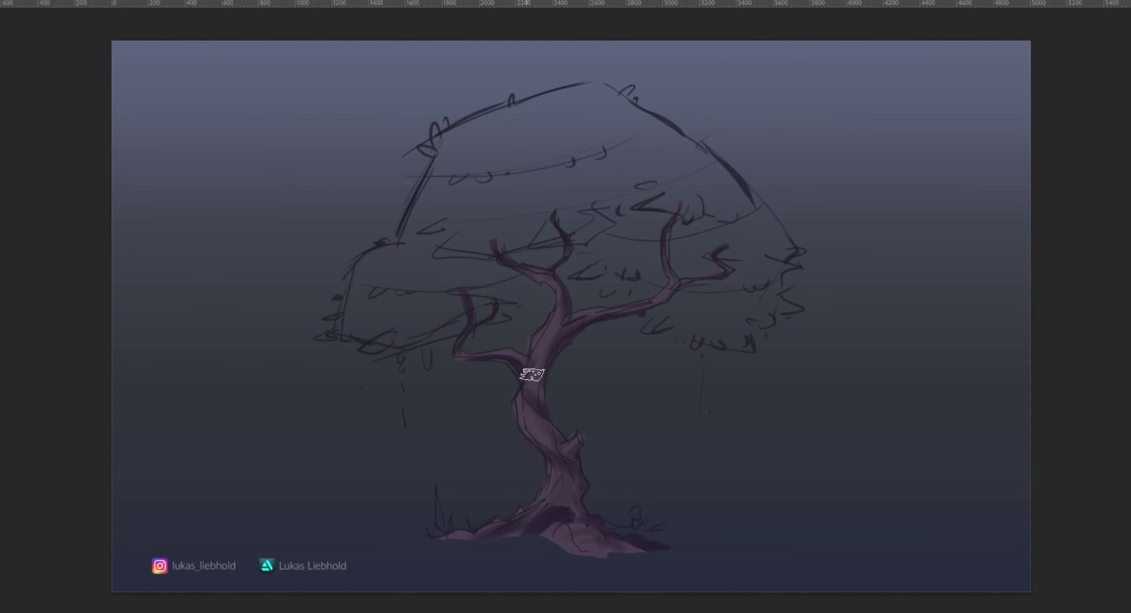
Paint light pinkish highlights along the twisting trunk, the side branches and the roots, undoing unwanted strokes.
{"action": "mouse_move", "coordinate": [533, 373]}
{"action": "left_mouse_down"}
{"action": "mouse_move", "coordinate": [552, 316]}
{"action": "mouse_move", "coordinate": [660, 290]}
{"action": "mouse_move", "coordinate": [677, 338]}
{"action": "mouse_move", "coordinate": [672, 357]}
{"action": "mouse_move", "coordinate": [601, 309]}
{"action": "mouse_move", "coordinate": [569, 315]}
{"action": "mouse_move", "coordinate": [539, 363]}
{"action": "mouse_move", "coordinate": [538, 334]}
{"action": "left_mouse_up"}
{"action": "key", "text": "ctrl+z"}
{"action": "key", "text": "ctrl+z"}
{"action": "mouse_move", "coordinate": [529, 415]}
{"action": "left_mouse_down"}
{"action": "mouse_move", "coordinate": [557, 436]}
{"action": "mouse_move", "coordinate": [525, 399]}
{"action": "mouse_move", "coordinate": [559, 442]}
{"action": "mouse_move", "coordinate": [523, 415]}
{"action": "mouse_move", "coordinate": [560, 437]}
{"action": "mouse_move", "coordinate": [540, 431]}
{"action": "mouse_move", "coordinate": [561, 290]}
{"action": "left_mouse_up"}
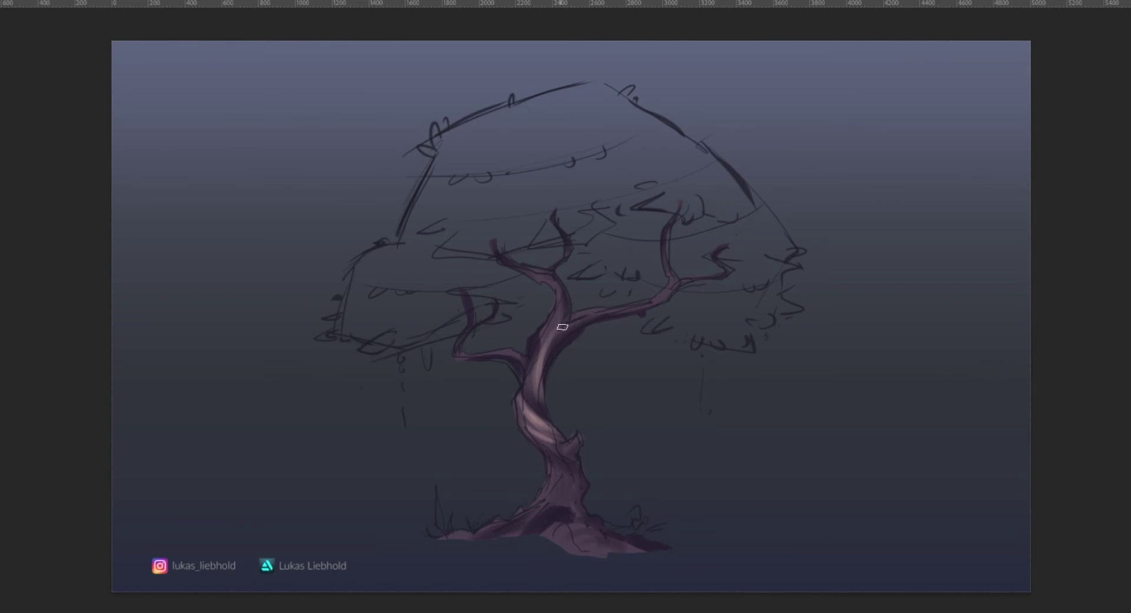
{"action": "left_click_drag", "start_coordinate": [668, 288], "coordinate": [650, 305]}
{"action": "mouse_move", "coordinate": [559, 476]}
{"action": "left_mouse_down"}
{"action": "mouse_move", "coordinate": [588, 475]}
{"action": "mouse_move", "coordinate": [579, 468]}
{"action": "mouse_move", "coordinate": [579, 508]}
{"action": "left_mouse_up"}
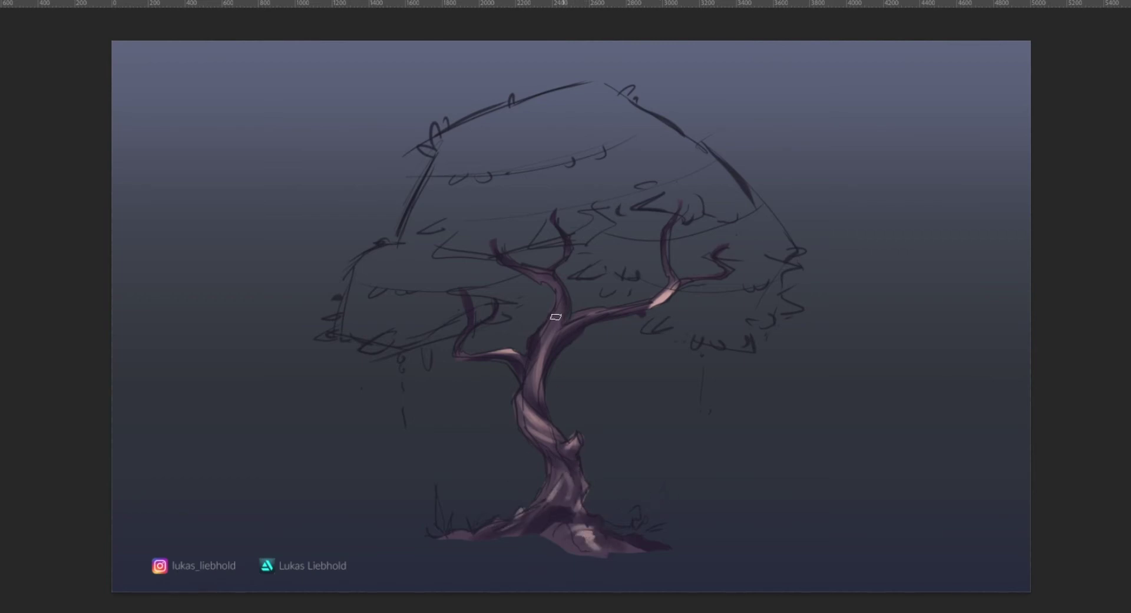
{"action": "mouse_move", "coordinate": [556, 317]}
{"action": "left_mouse_down"}
{"action": "mouse_move", "coordinate": [560, 286]}
{"action": "mouse_move", "coordinate": [578, 311]}
{"action": "mouse_move", "coordinate": [350, 280]}
{"action": "left_mouse_up"}
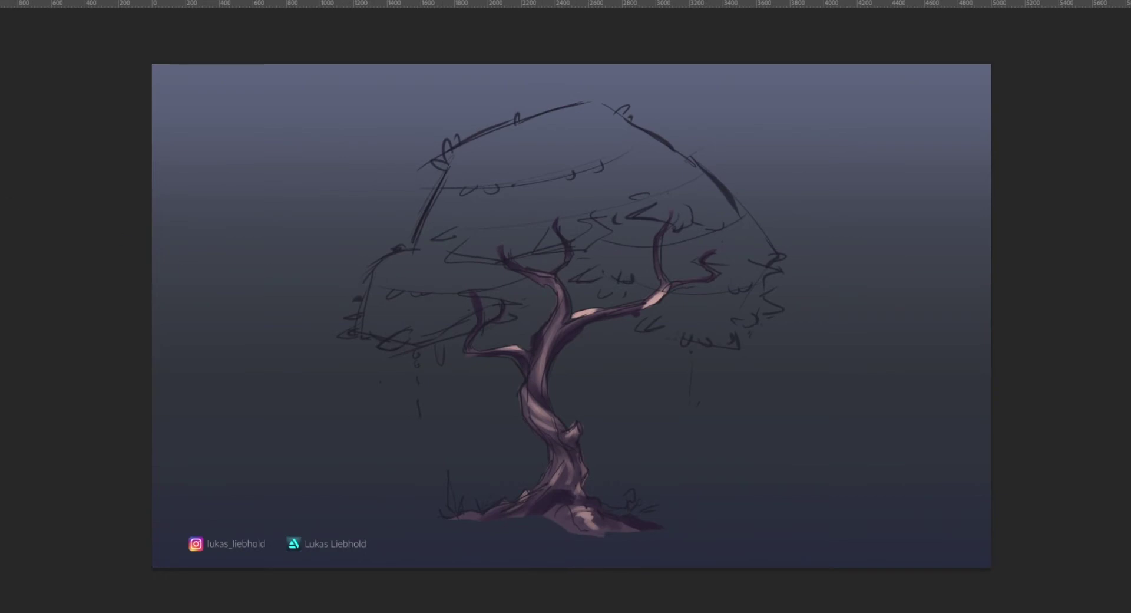
{"action": "key", "text": "ctrl+z"}
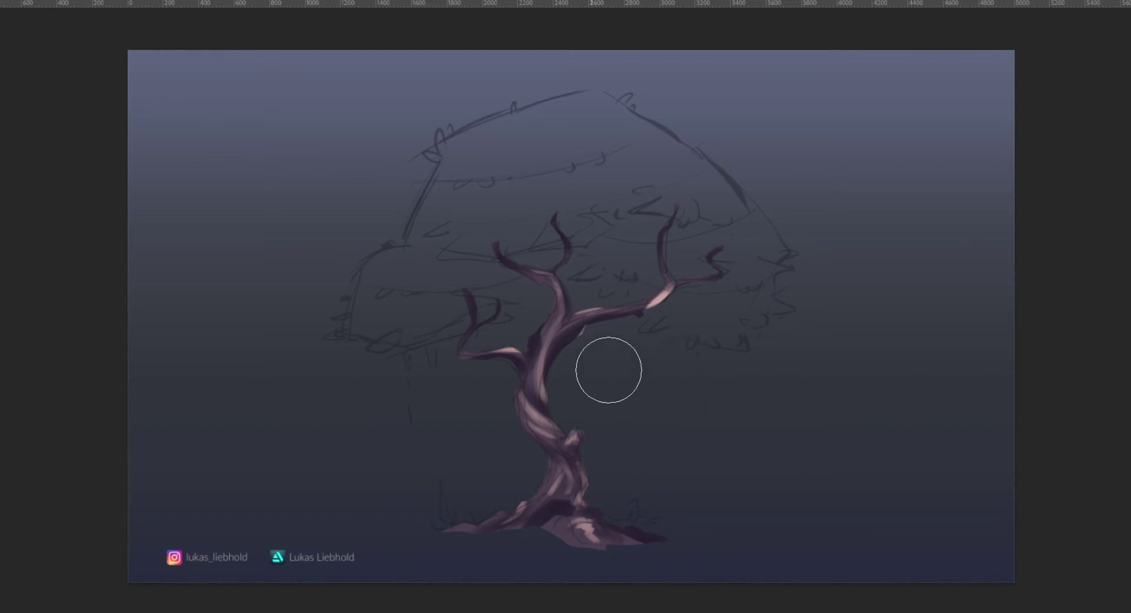
Tint the right side of the trunk and the large right branch warm orange-brown with a large soft brush.
{"action": "left_click_drag", "start_coordinate": [594, 357], "coordinate": [653, 316]}
{"action": "left_click_drag", "start_coordinate": [578, 427], "coordinate": [586, 404]}
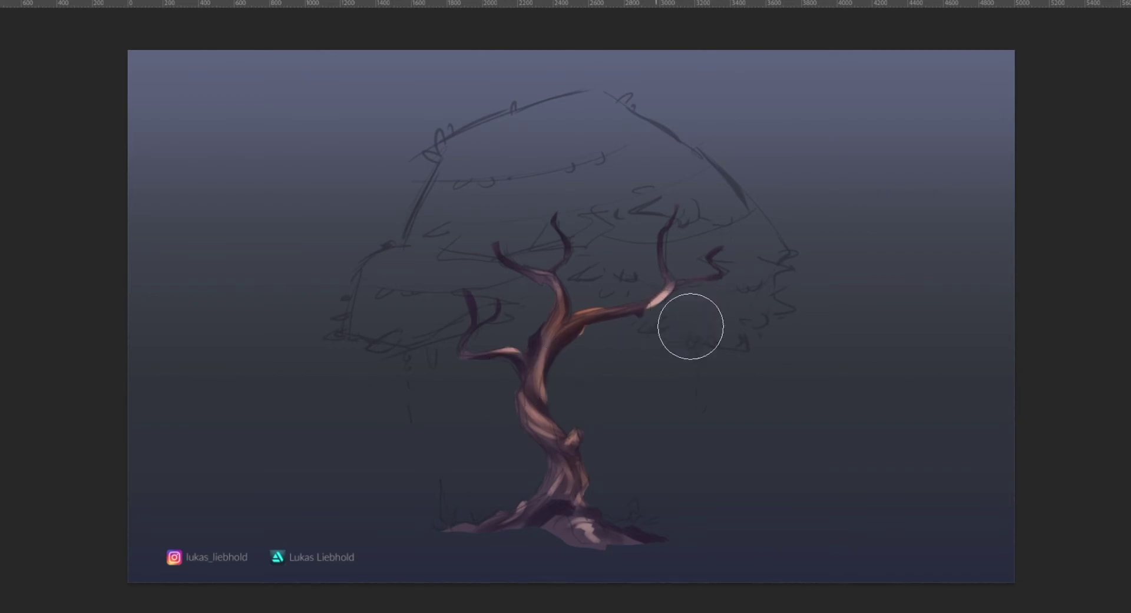
{"action": "left_click_drag", "start_coordinate": [618, 492], "coordinate": [610, 534]}
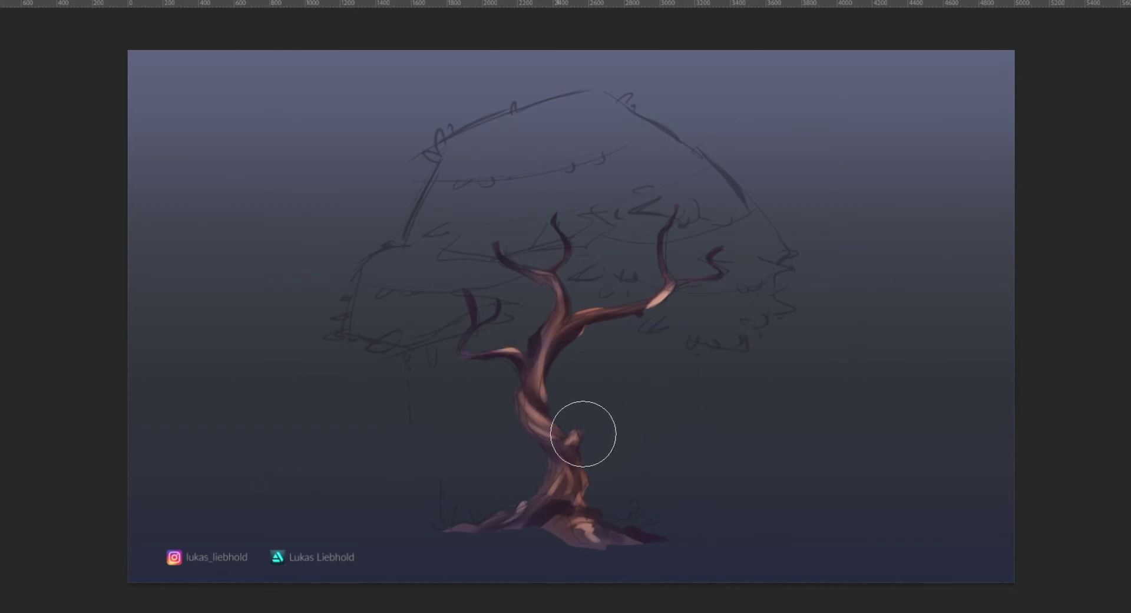
{"action": "mouse_move", "coordinate": [583, 433]}
{"action": "left_mouse_down"}
{"action": "mouse_move", "coordinate": [569, 456]}
{"action": "mouse_move", "coordinate": [579, 495]}
{"action": "mouse_move", "coordinate": [524, 559]}
{"action": "left_mouse_up"}
{"action": "left_click_drag", "start_coordinate": [627, 481], "coordinate": [651, 370]}
{"action": "scroll", "coordinate": [651, 370], "scroll_direction": "up", "scroll_amount": 4}
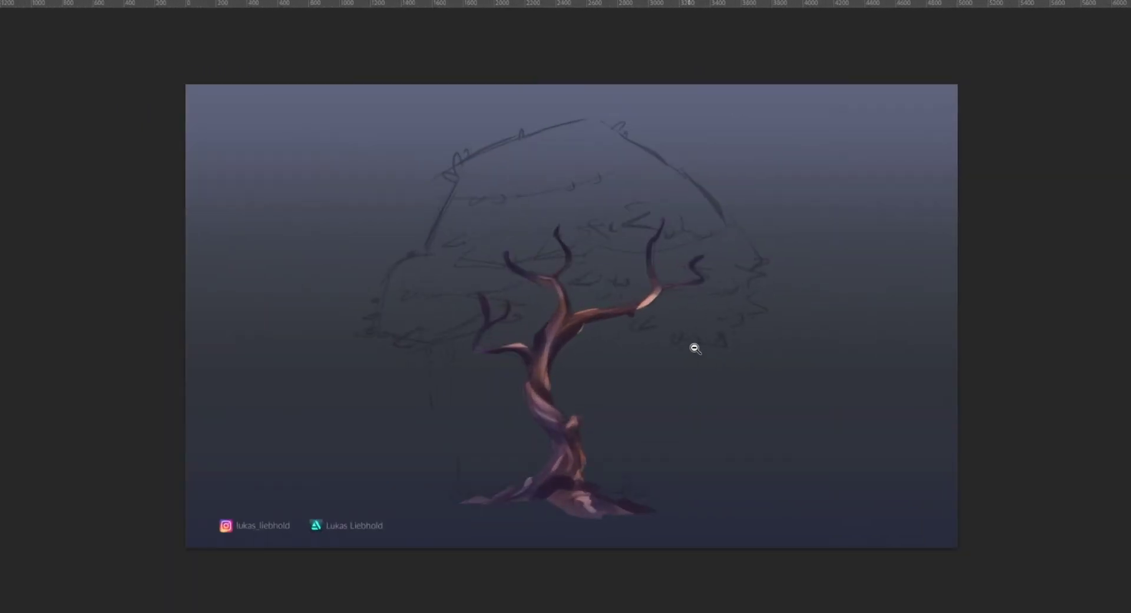
{"action": "scroll", "coordinate": [647, 421], "scroll_direction": "down", "scroll_amount": 4}
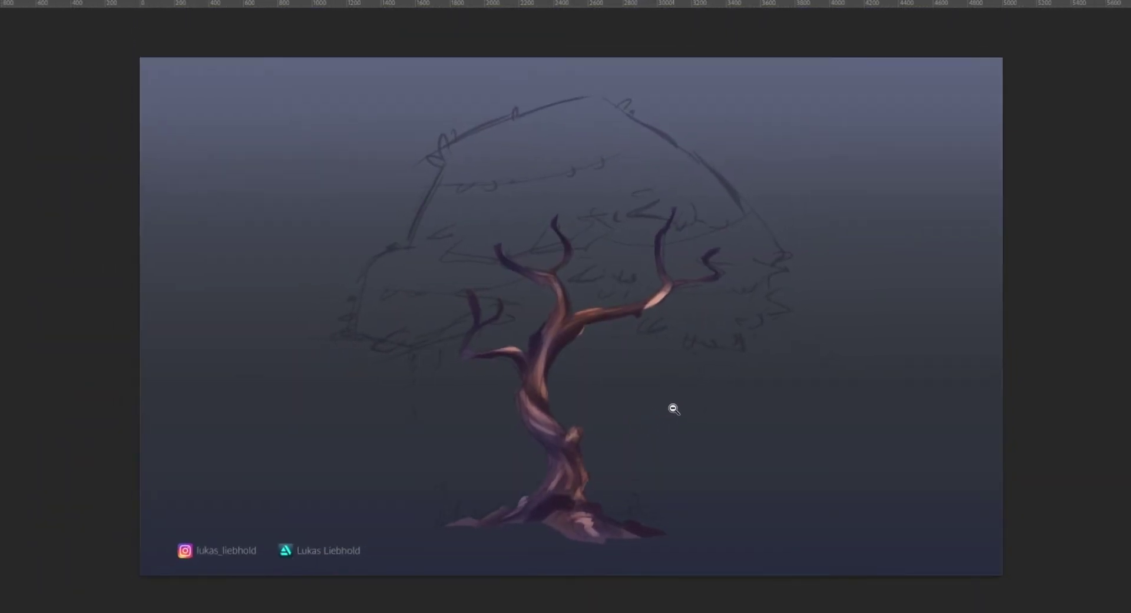
Lasso the left clump and main crown as one silhouette, fill it with flat dark green and clear the selection.
{"action": "left_click", "coordinate": [1039, 226]}
{"action": "mouse_move", "coordinate": [406, 246]}
{"action": "left_mouse_down"}
{"action": "mouse_move", "coordinate": [365, 258]}
{"action": "mouse_move", "coordinate": [353, 332]}
{"action": "mouse_move", "coordinate": [422, 343]}
{"action": "mouse_move", "coordinate": [459, 325]}
{"action": "mouse_move", "coordinate": [503, 327]}
{"action": "mouse_move", "coordinate": [538, 301]}
{"action": "mouse_move", "coordinate": [528, 272]}
{"action": "mouse_move", "coordinate": [494, 246]}
{"action": "mouse_move", "coordinate": [419, 237]}
{"action": "mouse_move", "coordinate": [418, 196]}
{"action": "mouse_move", "coordinate": [443, 141]}
{"action": "mouse_move", "coordinate": [478, 122]}
{"action": "left_mouse_up"}
{"action": "mouse_move", "coordinate": [592, 90]}
{"action": "left_mouse_down"}
{"action": "mouse_move", "coordinate": [701, 173]}
{"action": "mouse_move", "coordinate": [731, 181]}
{"action": "mouse_move", "coordinate": [788, 272]}
{"action": "mouse_move", "coordinate": [776, 311]}
{"action": "mouse_move", "coordinate": [706, 328]}
{"action": "mouse_move", "coordinate": [681, 331]}
{"action": "mouse_move", "coordinate": [616, 302]}
{"action": "left_mouse_up"}
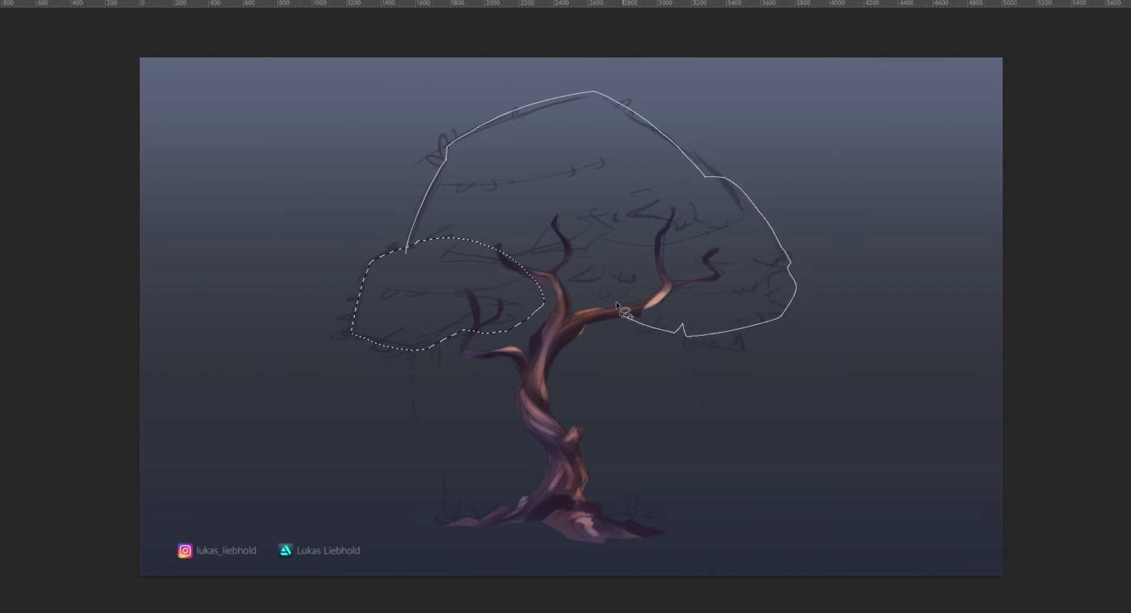
{"action": "mouse_move", "coordinate": [570, 259]}
{"action": "left_mouse_down"}
{"action": "mouse_move", "coordinate": [494, 258]}
{"action": "mouse_move", "coordinate": [411, 291]}
{"action": "left_mouse_up"}
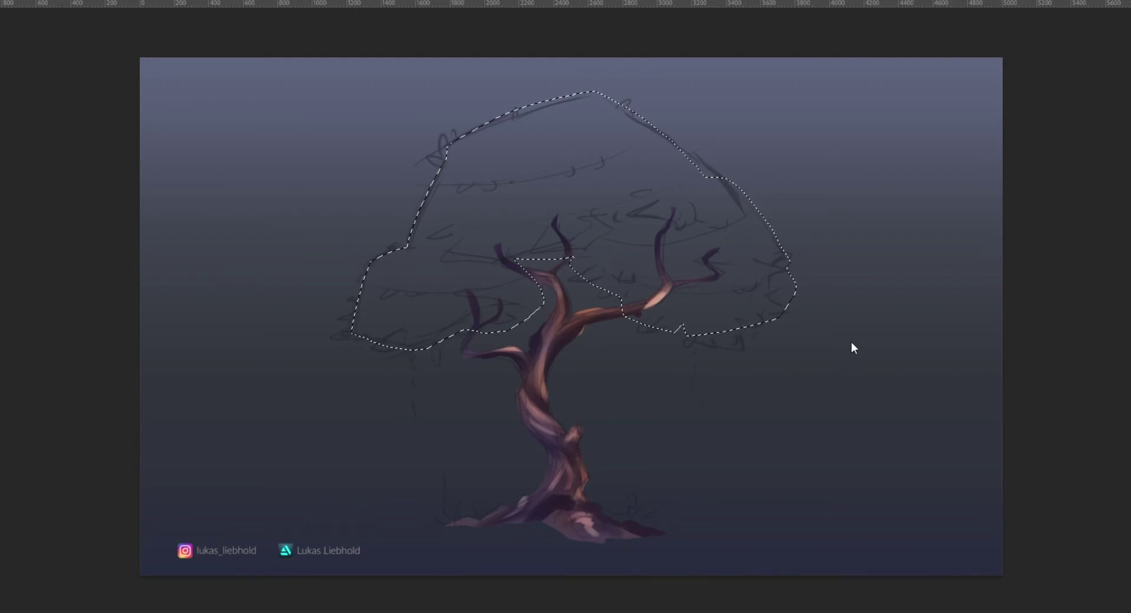
{"action": "key", "text": "b"}
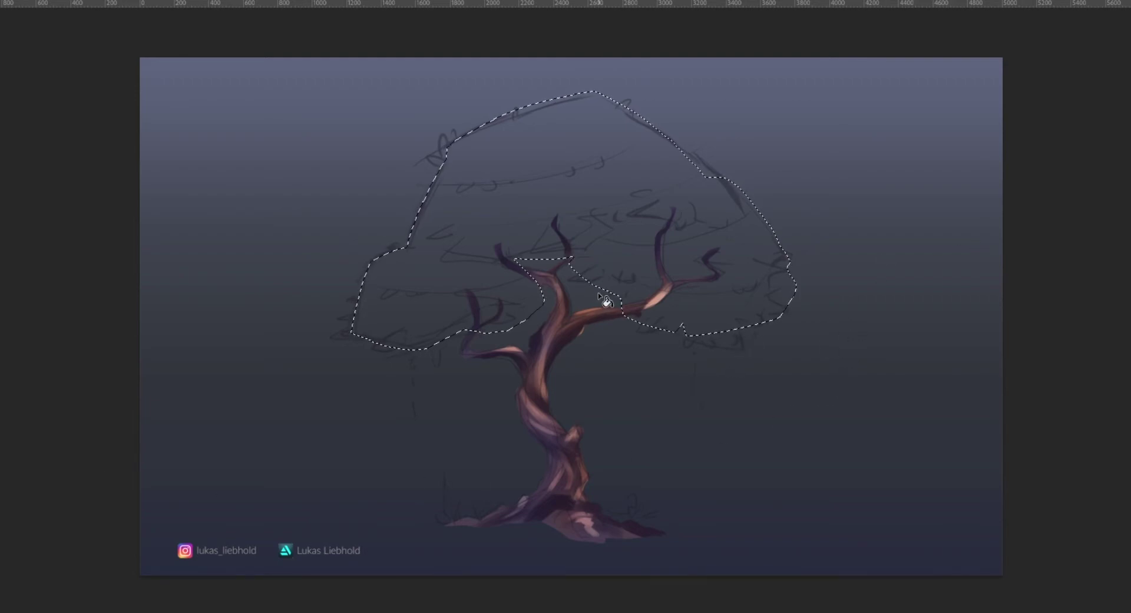
{"action": "key", "text": "alt+BackSpace"}
{"action": "key", "text": "ctrl+d"}
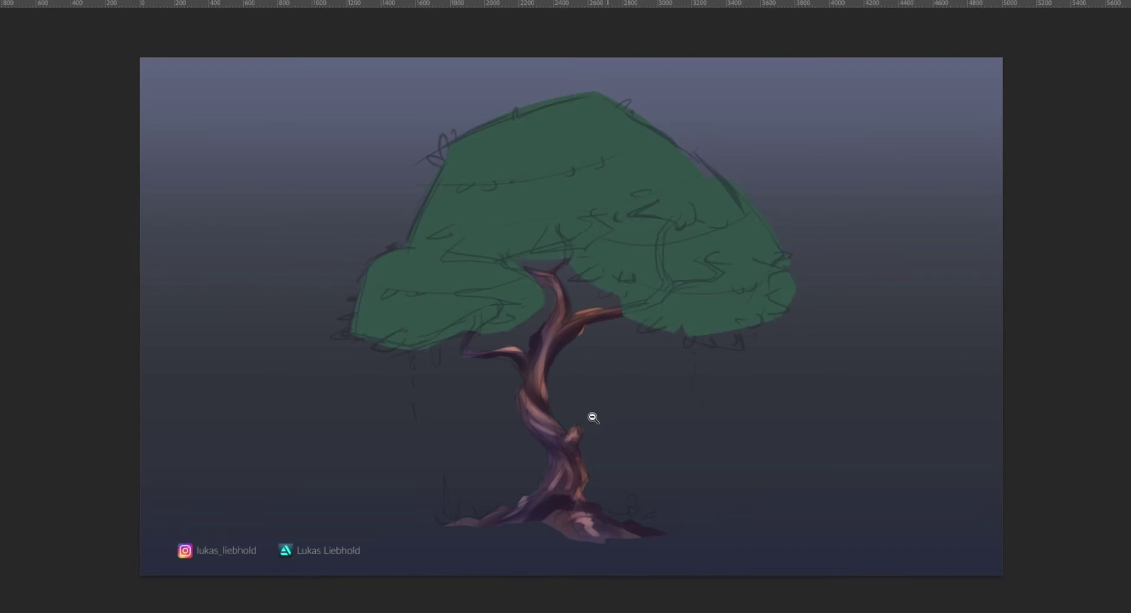
Shade the crown's left side and underside in dark blue-green and brighten its upper right areas with soft light green.
{"action": "left_click_drag", "start_coordinate": [593, 417], "coordinate": [649, 332]}
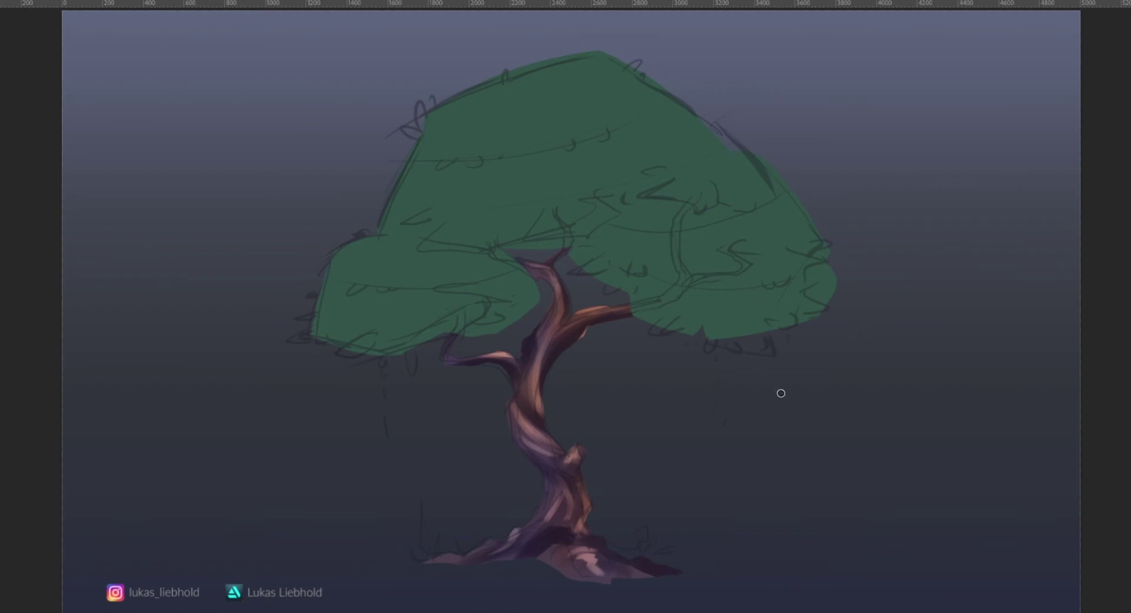
{"action": "mouse_move", "coordinate": [470, 479]}
{"action": "left_mouse_down"}
{"action": "mouse_move", "coordinate": [498, 479]}
{"action": "mouse_move", "coordinate": [455, 492]}
{"action": "mouse_move", "coordinate": [492, 500]}
{"action": "mouse_move", "coordinate": [447, 468]}
{"action": "mouse_move", "coordinate": [560, 495]}
{"action": "mouse_move", "coordinate": [641, 481]}
{"action": "mouse_move", "coordinate": [615, 255]}
{"action": "mouse_move", "coordinate": [564, 281]}
{"action": "mouse_move", "coordinate": [607, 226]}
{"action": "mouse_move", "coordinate": [593, 269]}
{"action": "mouse_move", "coordinate": [707, 372]}
{"action": "mouse_move", "coordinate": [687, 385]}
{"action": "mouse_move", "coordinate": [726, 386]}
{"action": "left_mouse_up"}
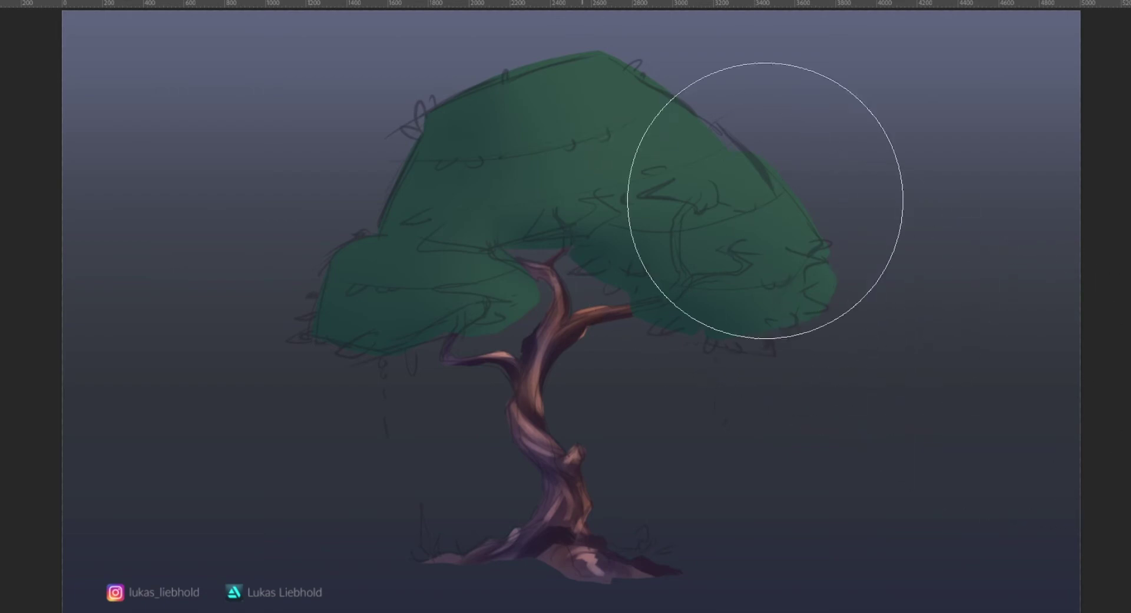
{"action": "left_click_drag", "start_coordinate": [764, 196], "coordinate": [662, 207]}
{"action": "left_click_drag", "start_coordinate": [545, 321], "coordinate": [578, 354]}
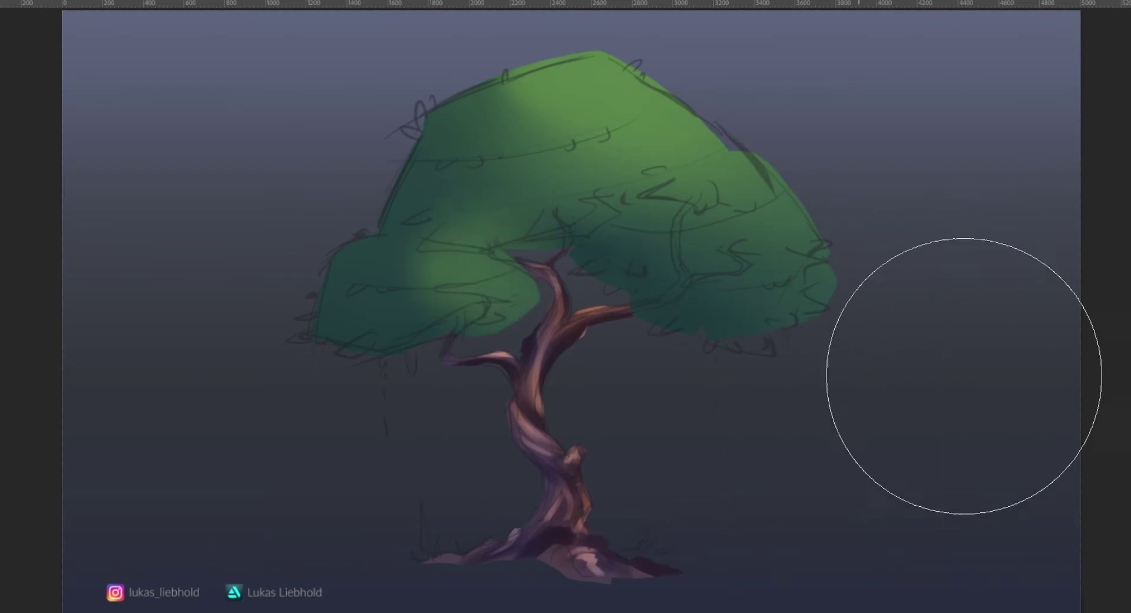
{"action": "left_click_drag", "start_coordinate": [854, 277], "coordinate": [896, 312]}
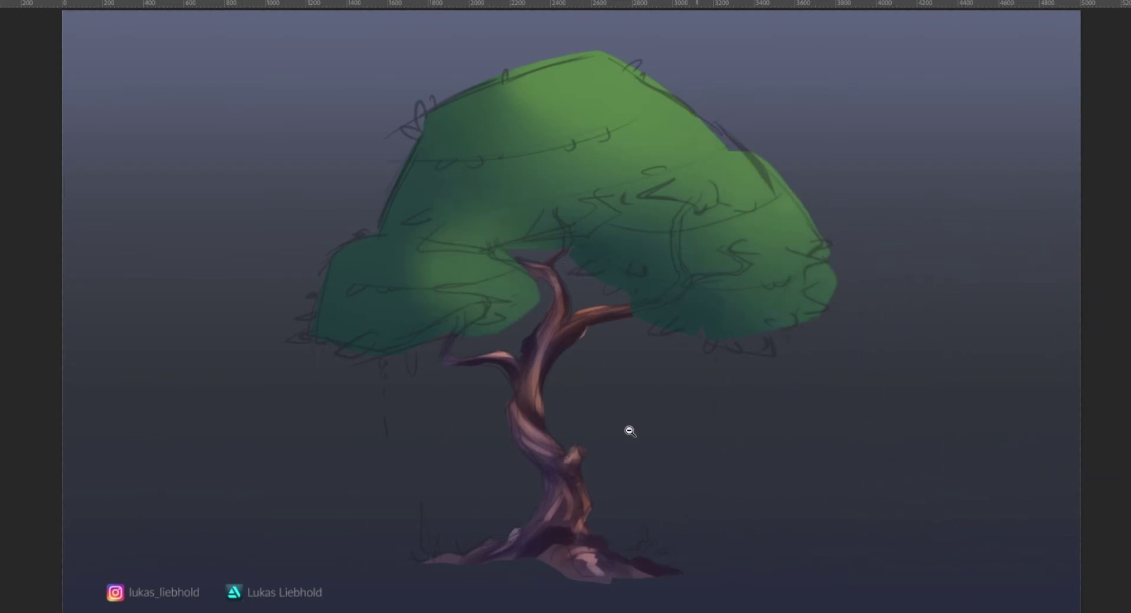
Separate the left leaf clump from the main crown by painting around its lassoed edge through an inverted selection, then deselect.
{"action": "mouse_move", "coordinate": [630, 431]}
{"action": "left_mouse_down"}
{"action": "mouse_move", "coordinate": [613, 448]}
{"action": "mouse_move", "coordinate": [700, 363]}
{"action": "mouse_move", "coordinate": [723, 357]}
{"action": "mouse_move", "coordinate": [662, 417]}
{"action": "mouse_move", "coordinate": [640, 412]}
{"action": "left_mouse_up"}
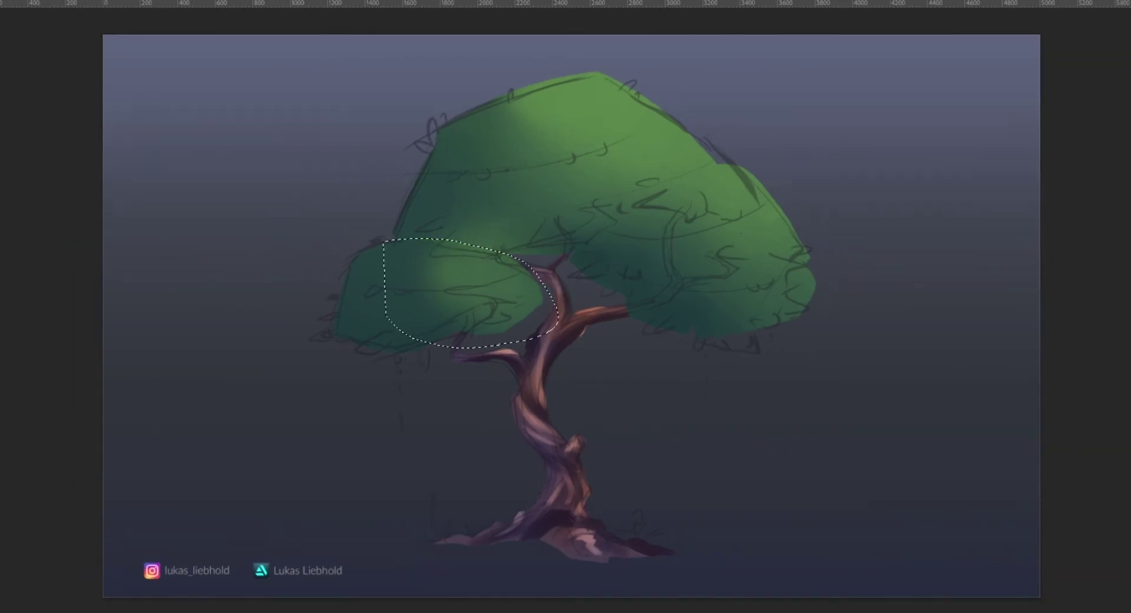
{"action": "key", "text": "b"}
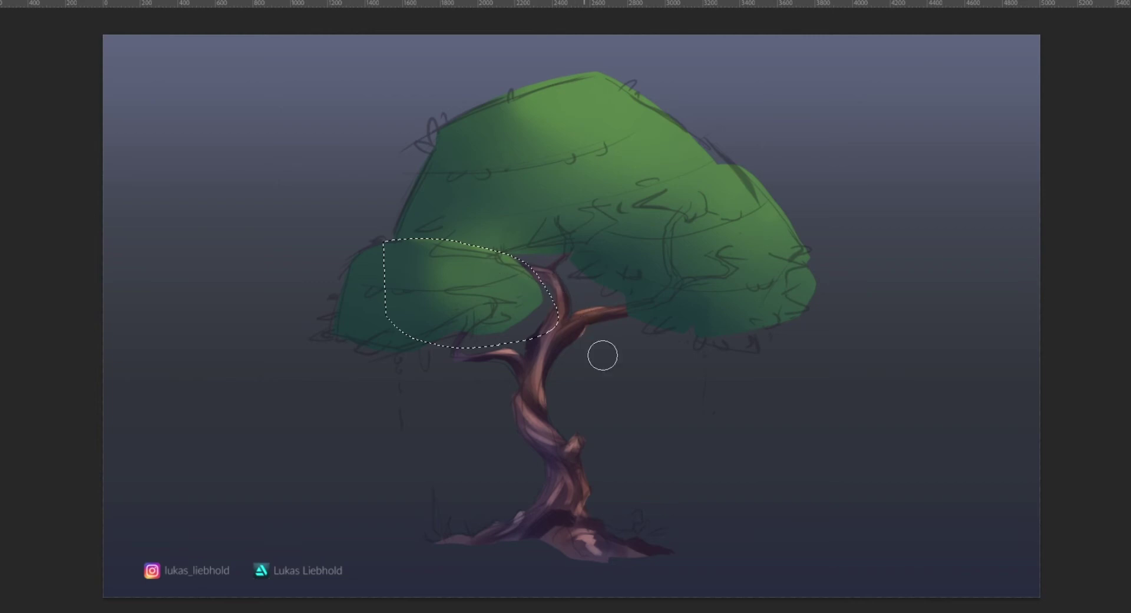
{"action": "key", "text": "ctrl+shift+i"}
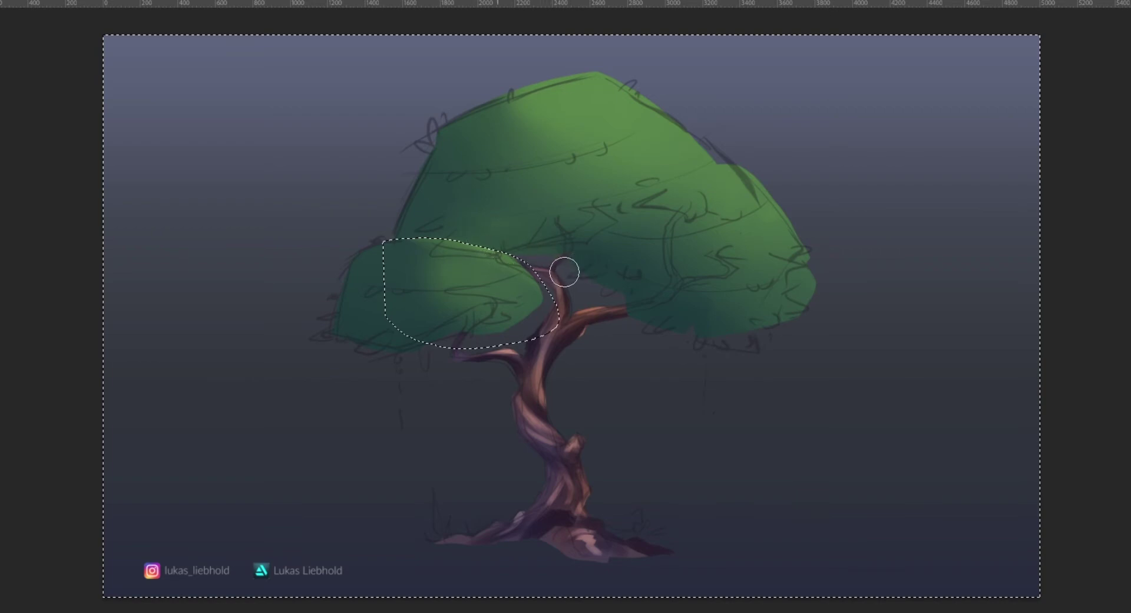
{"action": "key", "text": "ctrl+d"}
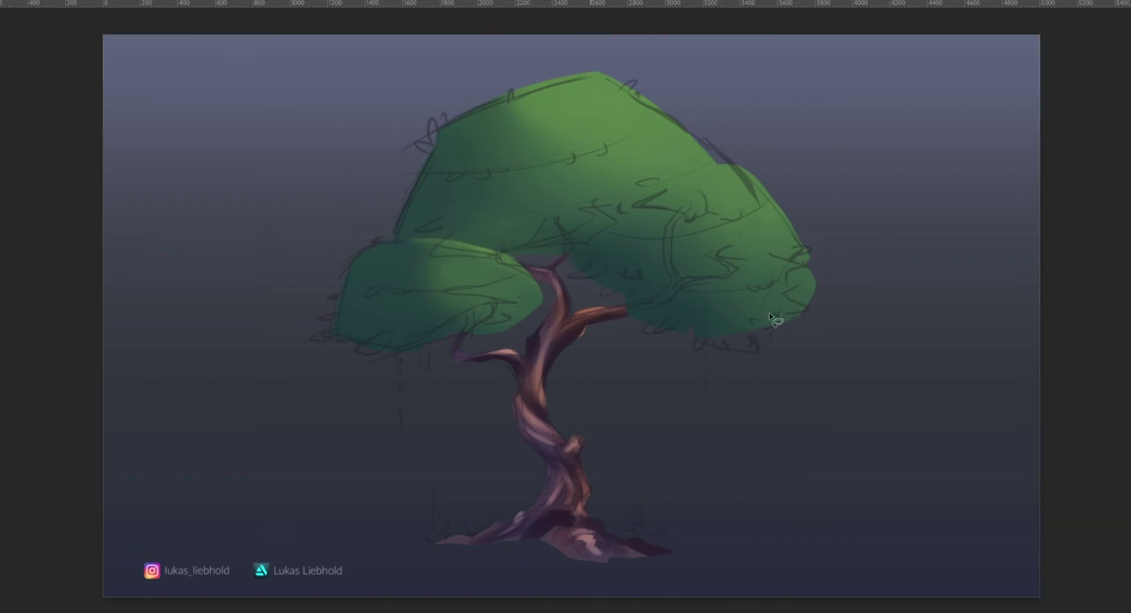
Lasso an arc above the right leaf clump, darken the crown behind its upper edge with soft shading, and deselect.
{"action": "left_click_drag", "start_coordinate": [581, 232], "coordinate": [647, 187]}
{"action": "left_click_drag", "start_coordinate": [717, 122], "coordinate": [545, 258]}
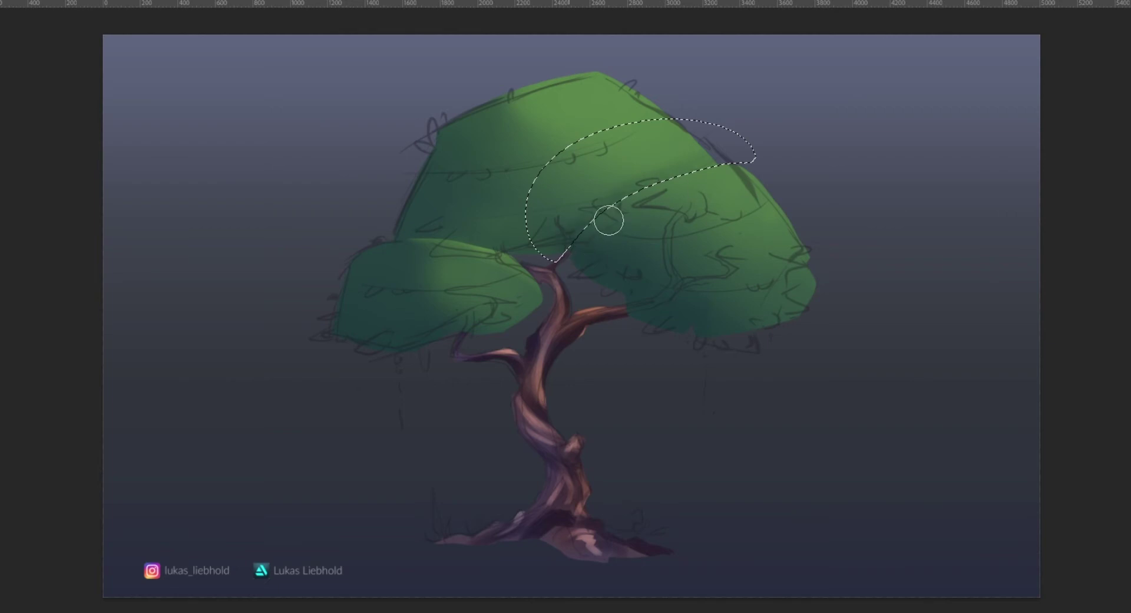
{"action": "key", "text": "ctrl+shift+i"}
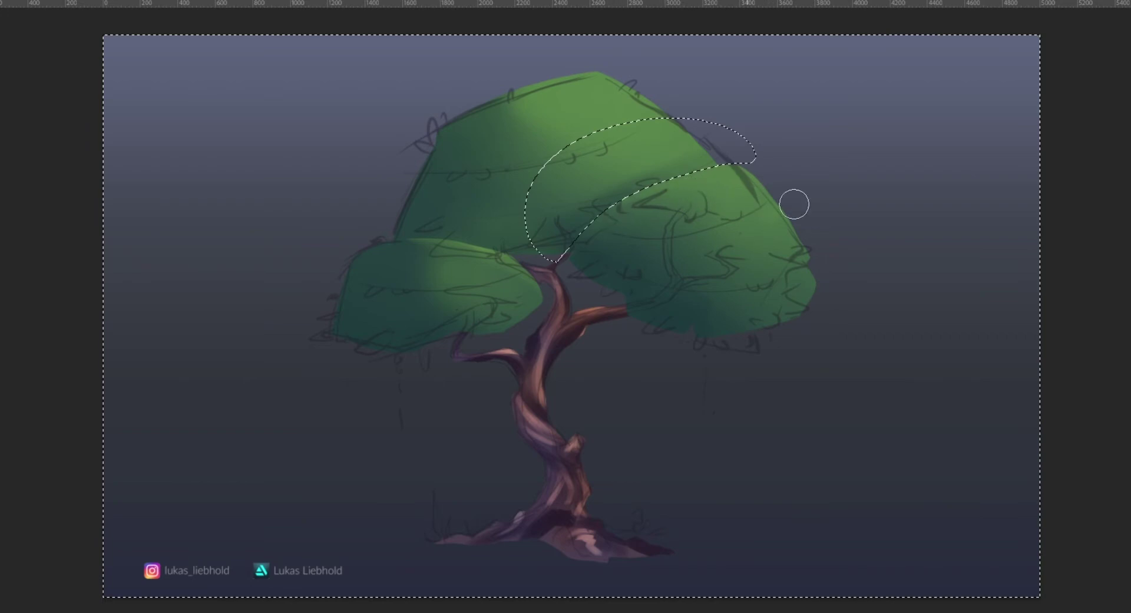
{"action": "key", "text": "ctrl+d"}
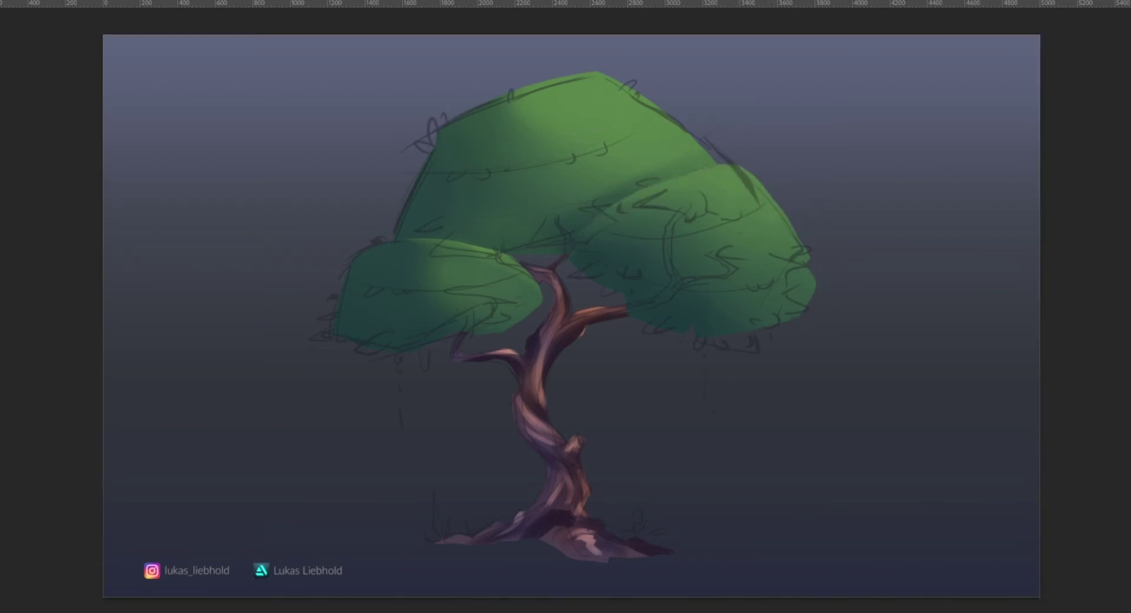
Lasso small pointed leaf shapes around the crown's outer edge and along the undersides of the leaf clumps.
{"action": "mouse_move", "coordinate": [604, 405]}
{"action": "left_mouse_down"}
{"action": "mouse_move", "coordinate": [577, 411]}
{"action": "mouse_move", "coordinate": [666, 339]}
{"action": "mouse_move", "coordinate": [697, 339]}
{"action": "left_mouse_up"}
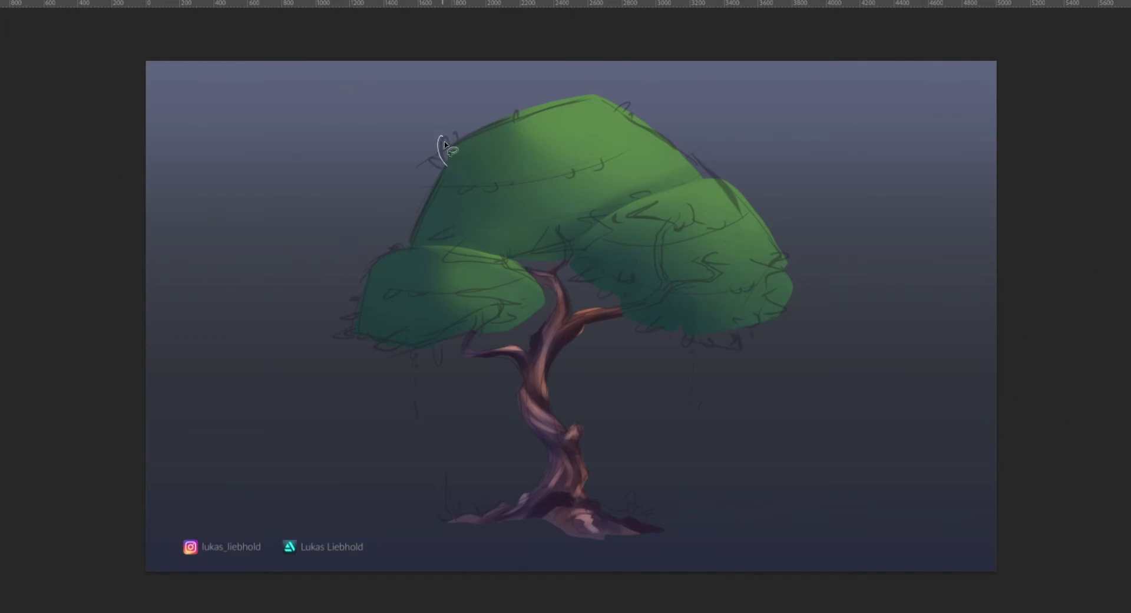
{"action": "left_click_drag", "start_coordinate": [439, 166], "coordinate": [449, 170]}
{"action": "left_click_drag", "start_coordinate": [513, 119], "coordinate": [517, 123]}
{"action": "left_click_drag", "start_coordinate": [781, 248], "coordinate": [777, 259]}
{"action": "mouse_move", "coordinate": [362, 298]}
{"action": "left_mouse_down"}
{"action": "mouse_move", "coordinate": [328, 338]}
{"action": "mouse_move", "coordinate": [360, 324]}
{"action": "left_mouse_up"}
{"action": "mouse_move", "coordinate": [404, 321]}
{"action": "left_mouse_down"}
{"action": "mouse_move", "coordinate": [381, 337]}
{"action": "mouse_move", "coordinate": [443, 330]}
{"action": "left_mouse_up"}
{"action": "mouse_move", "coordinate": [658, 317]}
{"action": "left_mouse_down"}
{"action": "mouse_move", "coordinate": [626, 336]}
{"action": "mouse_move", "coordinate": [664, 320]}
{"action": "mouse_move", "coordinate": [682, 347]}
{"action": "mouse_move", "coordinate": [695, 320]}
{"action": "mouse_move", "coordinate": [724, 316]}
{"action": "mouse_move", "coordinate": [725, 325]}
{"action": "left_mouse_up"}
{"action": "mouse_move", "coordinate": [592, 260]}
{"action": "left_mouse_down"}
{"action": "mouse_move", "coordinate": [567, 282]}
{"action": "mouse_move", "coordinate": [593, 262]}
{"action": "left_mouse_up"}
{"action": "mouse_move", "coordinate": [421, 228]}
{"action": "left_mouse_down"}
{"action": "mouse_move", "coordinate": [390, 230]}
{"action": "mouse_move", "coordinate": [429, 229]}
{"action": "left_mouse_up"}
{"action": "mouse_move", "coordinate": [380, 274]}
{"action": "left_mouse_down"}
{"action": "mouse_move", "coordinate": [356, 288]}
{"action": "mouse_move", "coordinate": [380, 275]}
{"action": "left_mouse_up"}
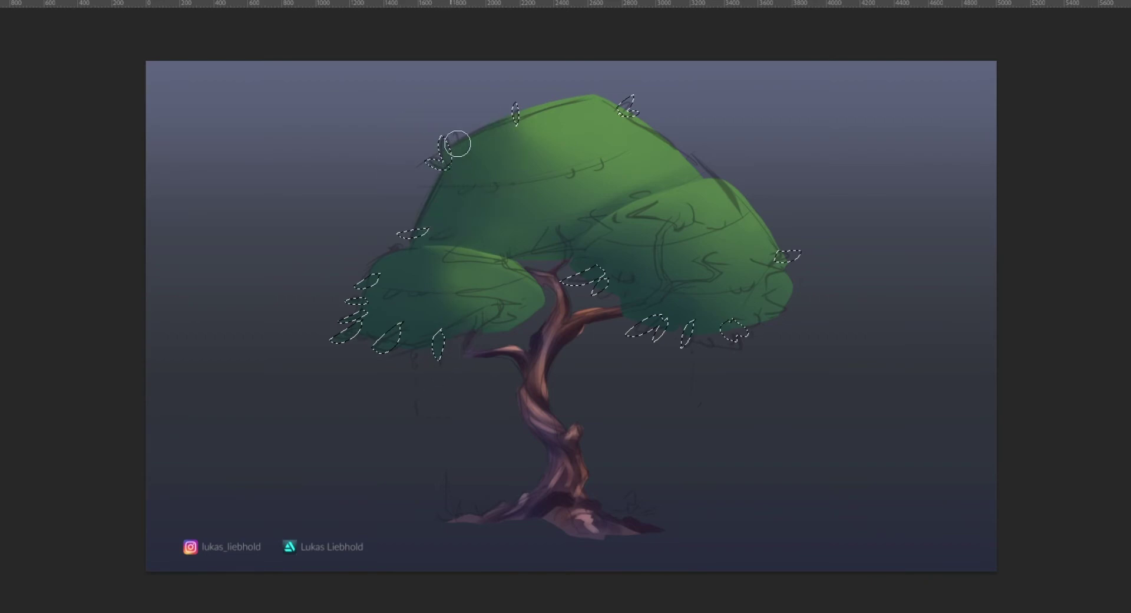
Paint the selected leaf shapes with greens sampled from the adjacent crown areas and clear the selection.
{"action": "left_click_drag", "start_coordinate": [445, 162], "coordinate": [442, 147]}
{"action": "mouse_move", "coordinate": [407, 247]}
{"action": "left_mouse_down"}
{"action": "mouse_move", "coordinate": [424, 232]}
{"action": "mouse_move", "coordinate": [416, 252]}
{"action": "left_mouse_up"}
{"action": "left_click", "coordinate": [617, 118], "text": "alt"}
{"action": "left_click_drag", "start_coordinate": [630, 112], "coordinate": [651, 96]}
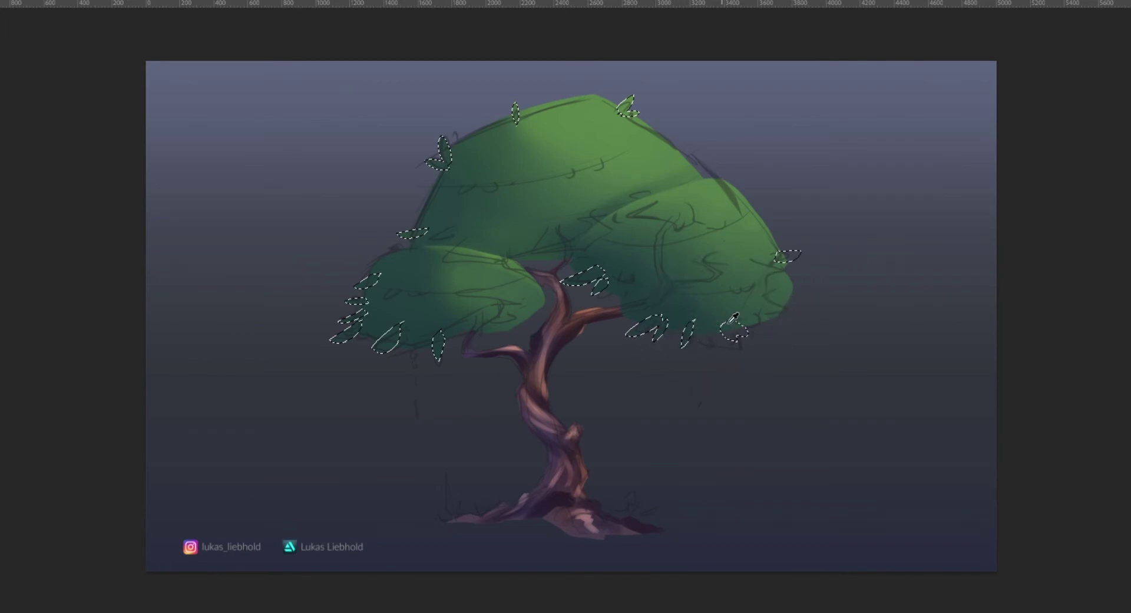
{"action": "left_click_drag", "start_coordinate": [740, 345], "coordinate": [764, 337]}
{"action": "left_click", "coordinate": [782, 257], "text": "alt"}
{"action": "left_click_drag", "start_coordinate": [790, 260], "coordinate": [822, 260]}
{"action": "key", "text": "l"}
{"action": "key", "text": "ctrl+d"}
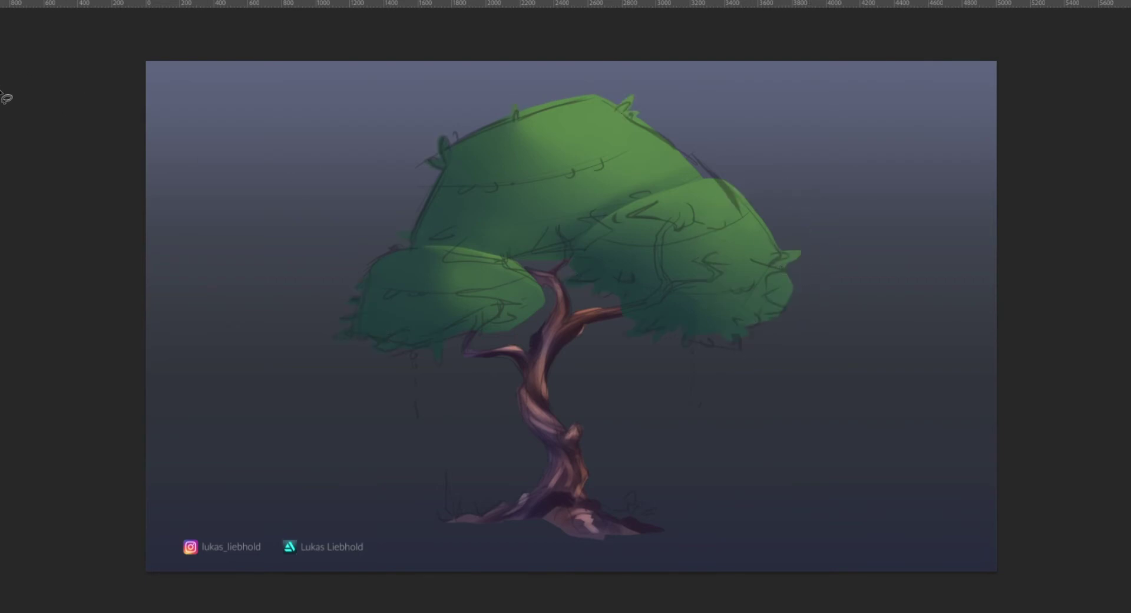
Hide the sketch lines and compare the crown with and without the added edge leaves, keeping the leaves shown.
{"action": "left_click", "coordinate": [1008, 228]}
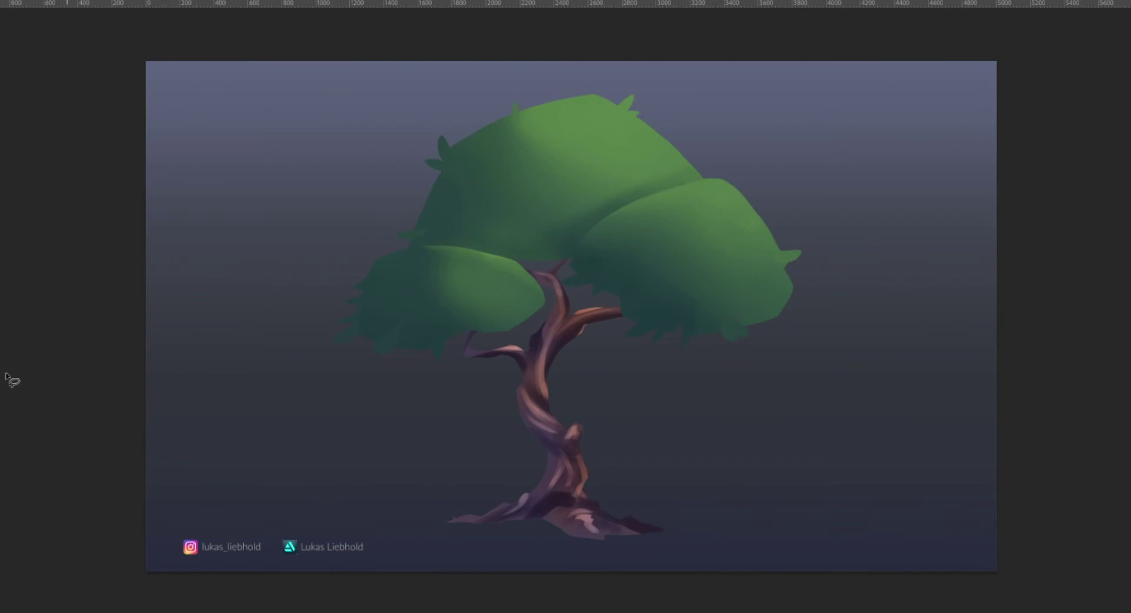
{"action": "left_click_drag", "start_coordinate": [627, 469], "coordinate": [702, 459]}
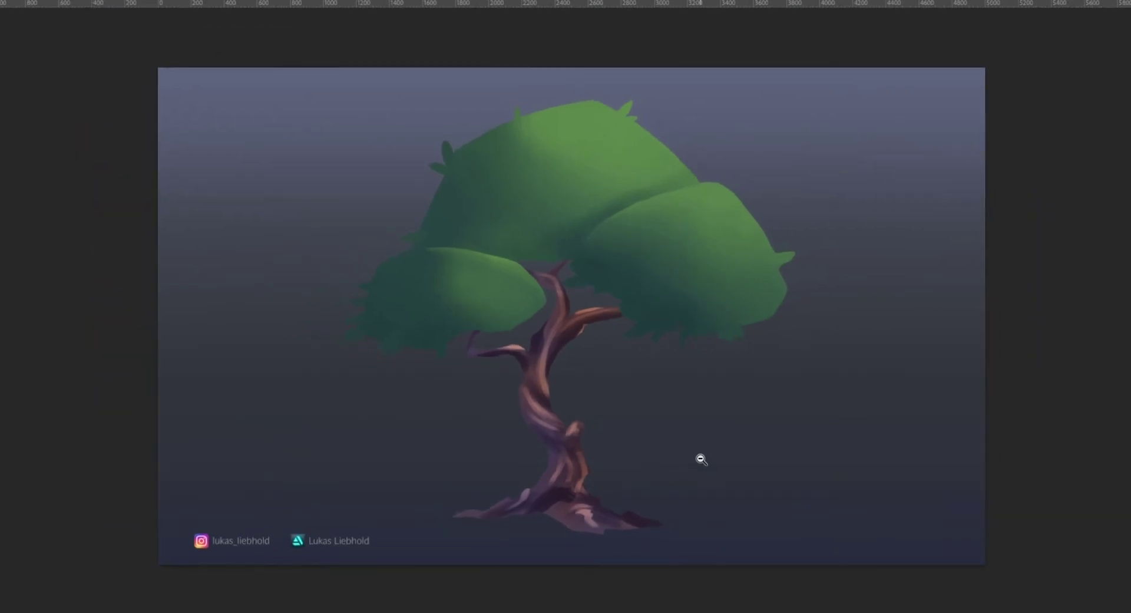
{"action": "left_click", "coordinate": [1035, 220]}
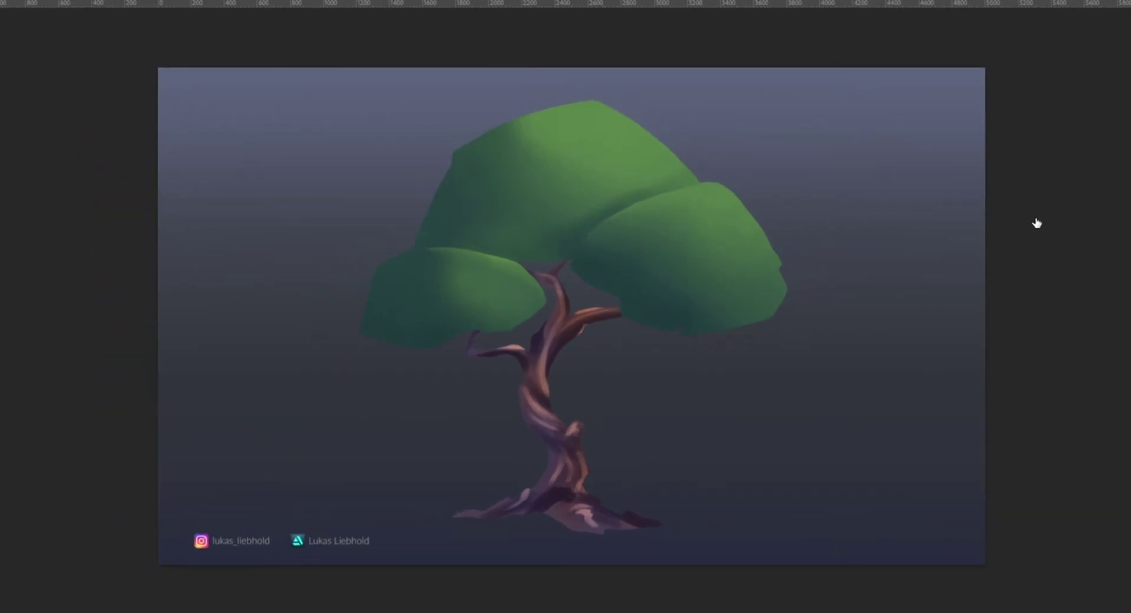
{"action": "key", "text": "ctrl+shift+z"}
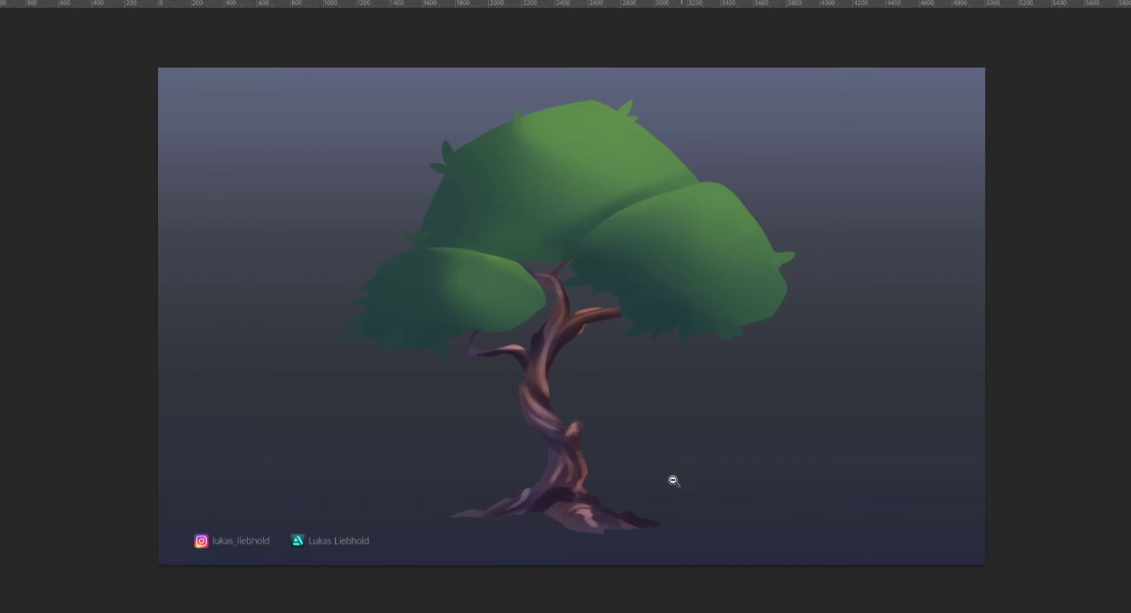
Lasso the trunk's middle twist and the upper trunk strand in turn, brighten them with warm pinkish-brown strokes, and deselect.
{"action": "left_click_drag", "start_coordinate": [649, 468], "coordinate": [699, 442]}
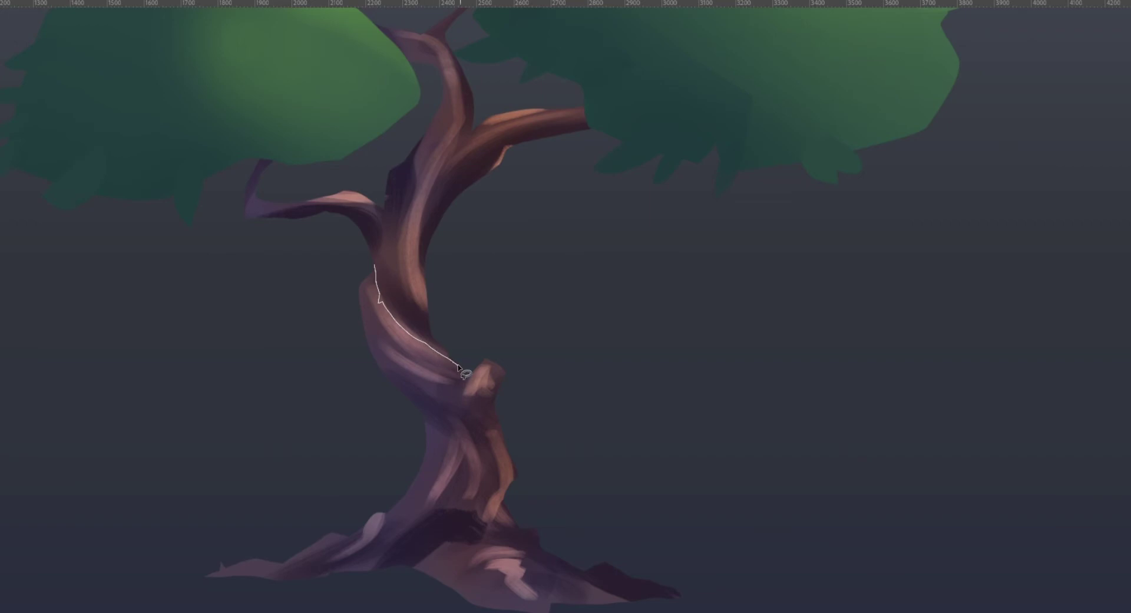
{"action": "mouse_move", "coordinate": [452, 406]}
{"action": "left_mouse_down"}
{"action": "mouse_move", "coordinate": [383, 378]}
{"action": "mouse_move", "coordinate": [346, 277]}
{"action": "mouse_move", "coordinate": [363, 259]}
{"action": "left_mouse_up"}
{"action": "key", "text": "b"}
{"action": "left_click_drag", "start_coordinate": [411, 321], "coordinate": [452, 363]}
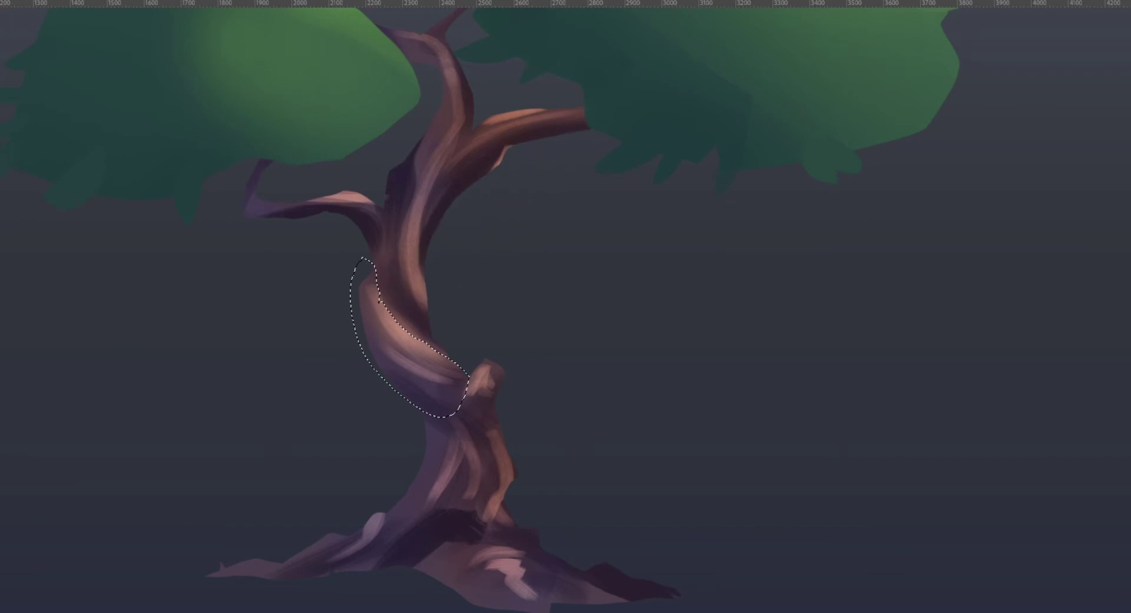
{"action": "key", "text": "ctrl+d"}
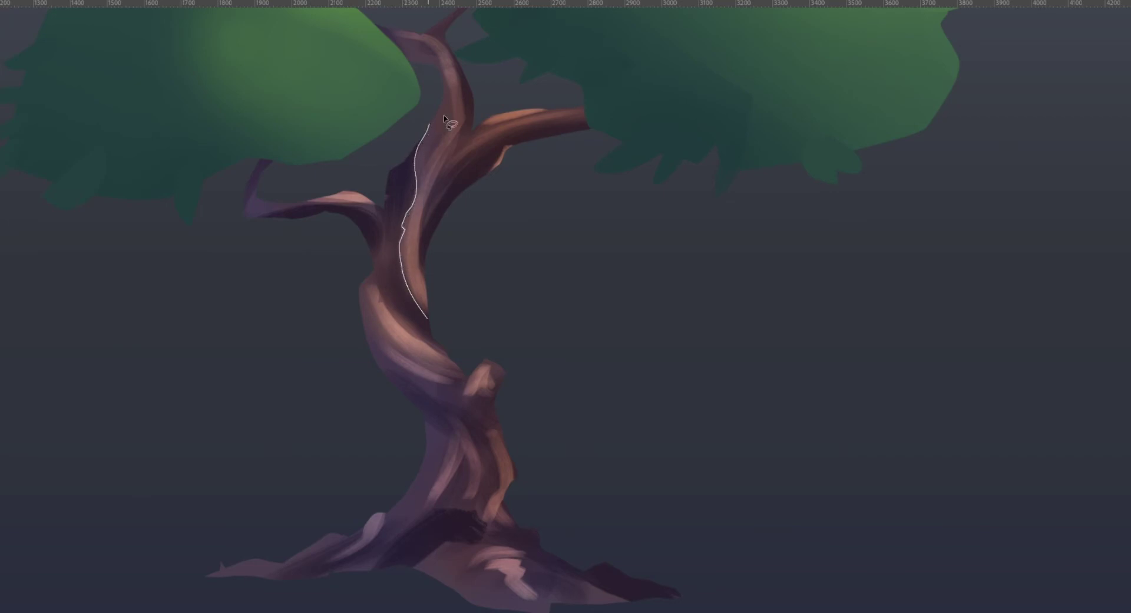
{"action": "left_click_drag", "start_coordinate": [445, 118], "coordinate": [482, 341]}
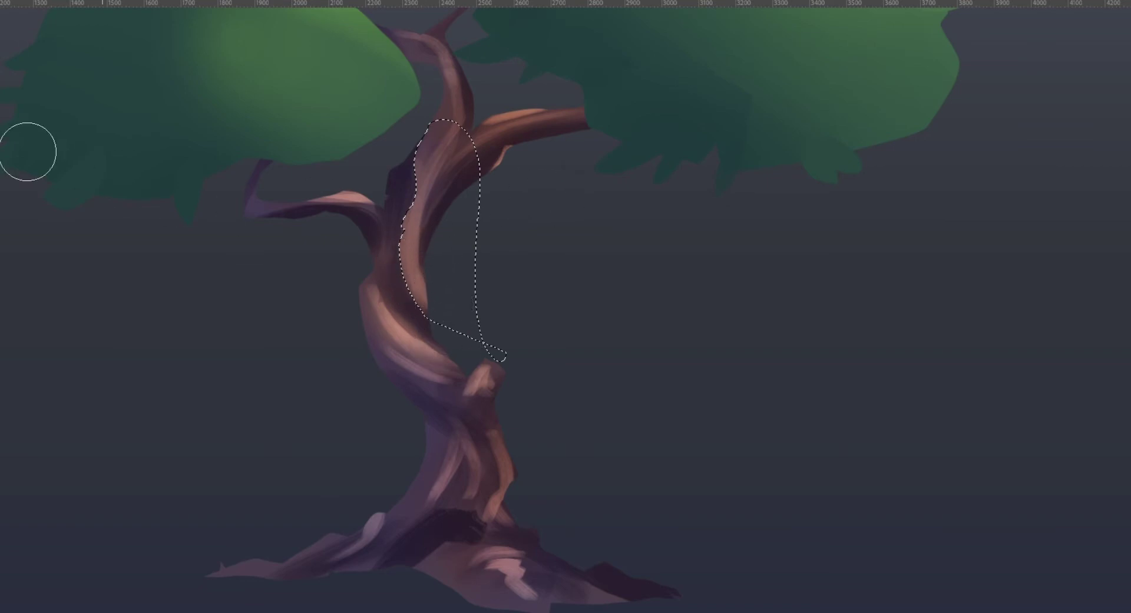
{"action": "key", "text": "ctrl+shift+a"}
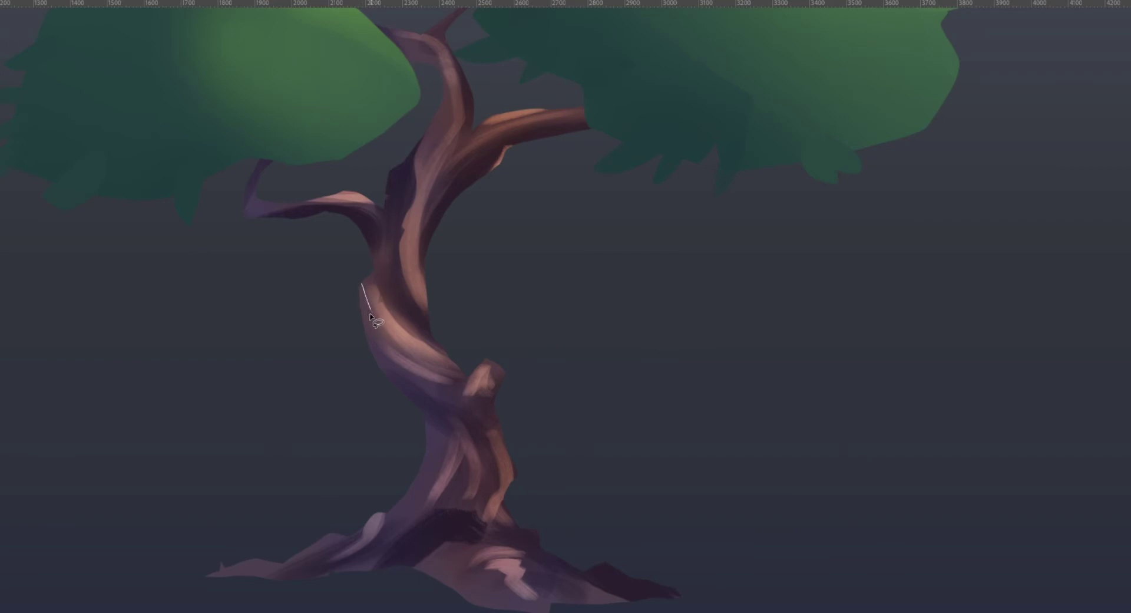
Lasso the underside of the trunk's middle twist, shade it dark purple below the highlight, and deselect.
{"action": "mouse_move", "coordinate": [371, 317]}
{"action": "left_mouse_down"}
{"action": "mouse_move", "coordinate": [394, 346]}
{"action": "mouse_move", "coordinate": [462, 373]}
{"action": "mouse_move", "coordinate": [468, 391]}
{"action": "mouse_move", "coordinate": [384, 417]}
{"action": "mouse_move", "coordinate": [343, 270]}
{"action": "left_mouse_up"}
{"action": "key", "text": "b"}
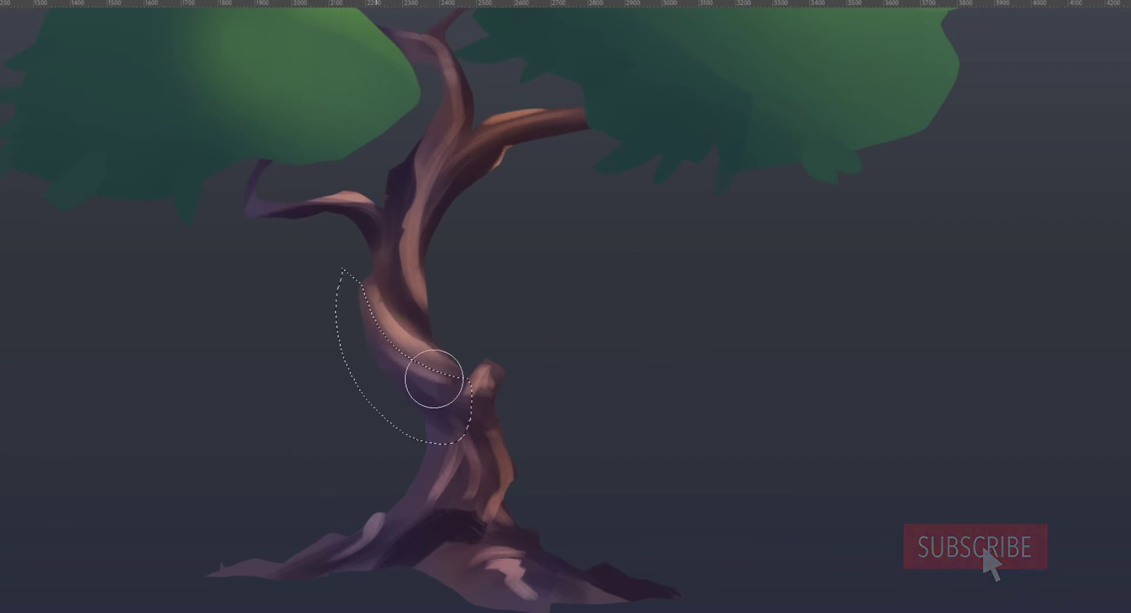
{"action": "mouse_move", "coordinate": [434, 378]}
{"action": "left_mouse_down"}
{"action": "mouse_move", "coordinate": [400, 332]}
{"action": "mouse_move", "coordinate": [452, 394]}
{"action": "mouse_move", "coordinate": [399, 337]}
{"action": "mouse_move", "coordinate": [439, 395]}
{"action": "mouse_move", "coordinate": [408, 352]}
{"action": "left_mouse_up"}
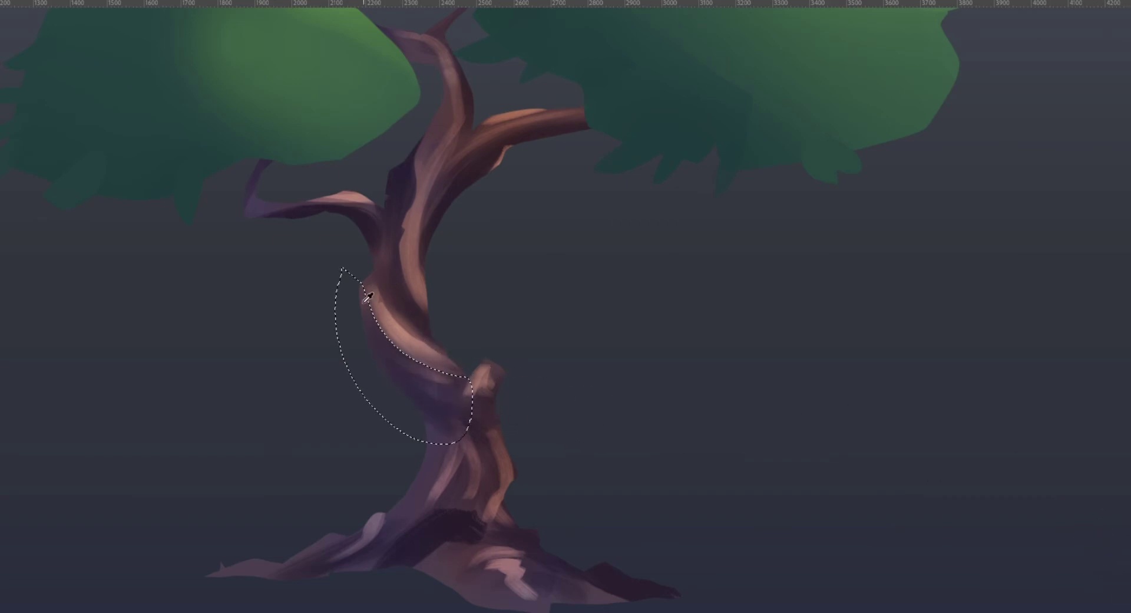
{"action": "mouse_move", "coordinate": [392, 332]}
{"action": "left_mouse_down"}
{"action": "mouse_move", "coordinate": [436, 382]}
{"action": "mouse_move", "coordinate": [408, 352]}
{"action": "left_mouse_up"}
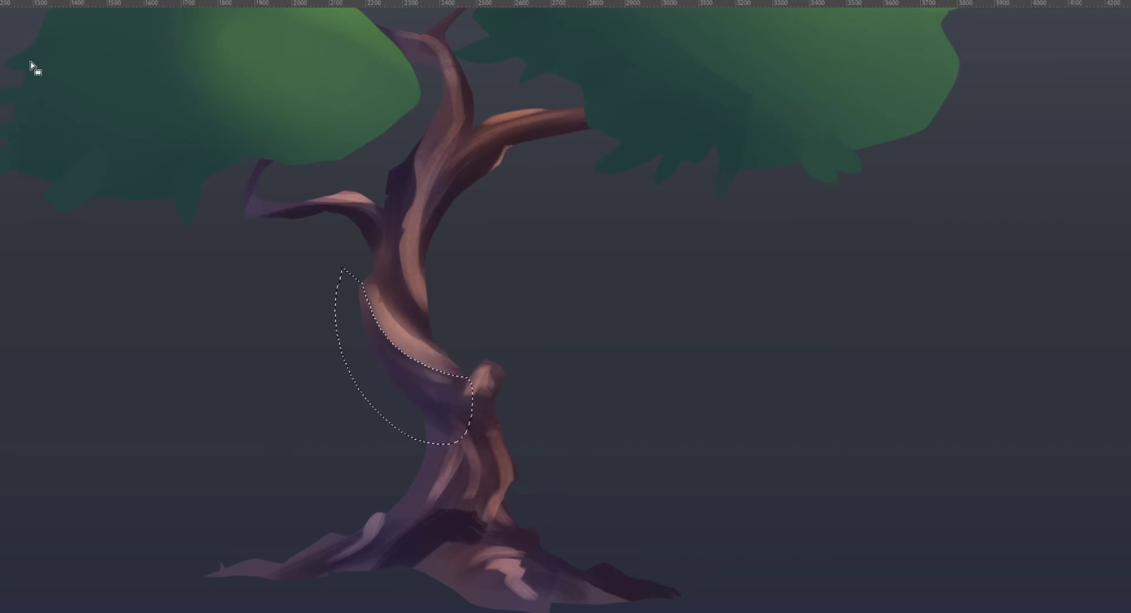
{"action": "key", "text": "ctrl+d"}
Lasso the joint where the left branch meets the trunk, darken it with purple-brown sampled from the bark, and deselect.
{"action": "left_click_drag", "start_coordinate": [539, 398], "coordinate": [471, 435]}
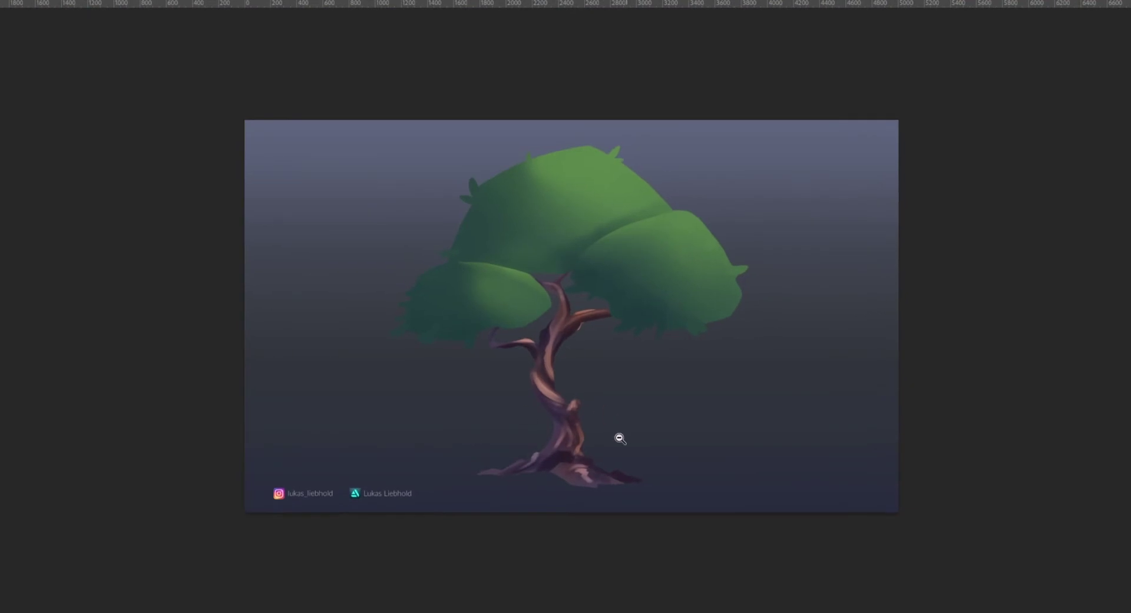
{"action": "left_click_drag", "start_coordinate": [595, 439], "coordinate": [631, 382]}
{"action": "left_click_drag", "start_coordinate": [532, 336], "coordinate": [616, 312]}
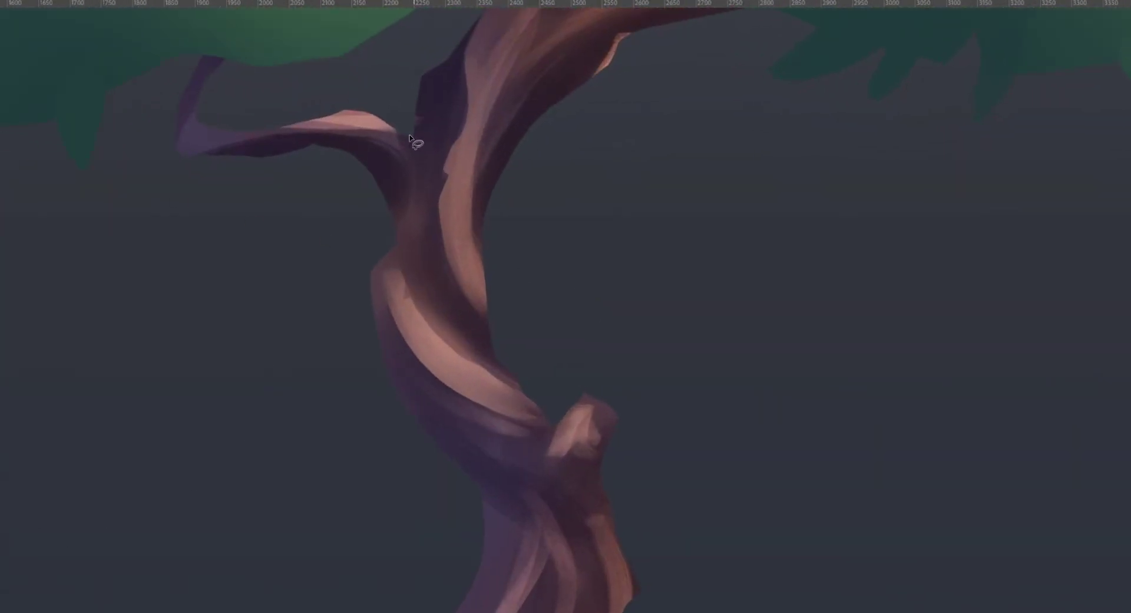
{"action": "mouse_move", "coordinate": [418, 204]}
{"action": "left_mouse_down"}
{"action": "mouse_move", "coordinate": [395, 256]}
{"action": "mouse_move", "coordinate": [369, 209]}
{"action": "mouse_move", "coordinate": [403, 112]}
{"action": "left_mouse_up"}
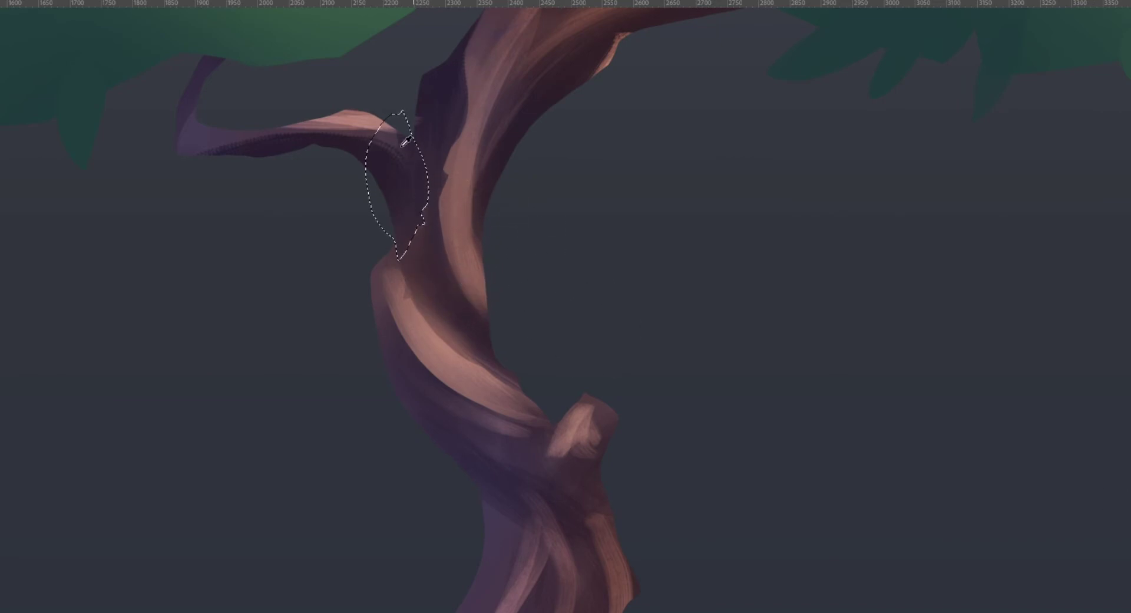
{"action": "left_click", "coordinate": [403, 282], "text": "alt"}
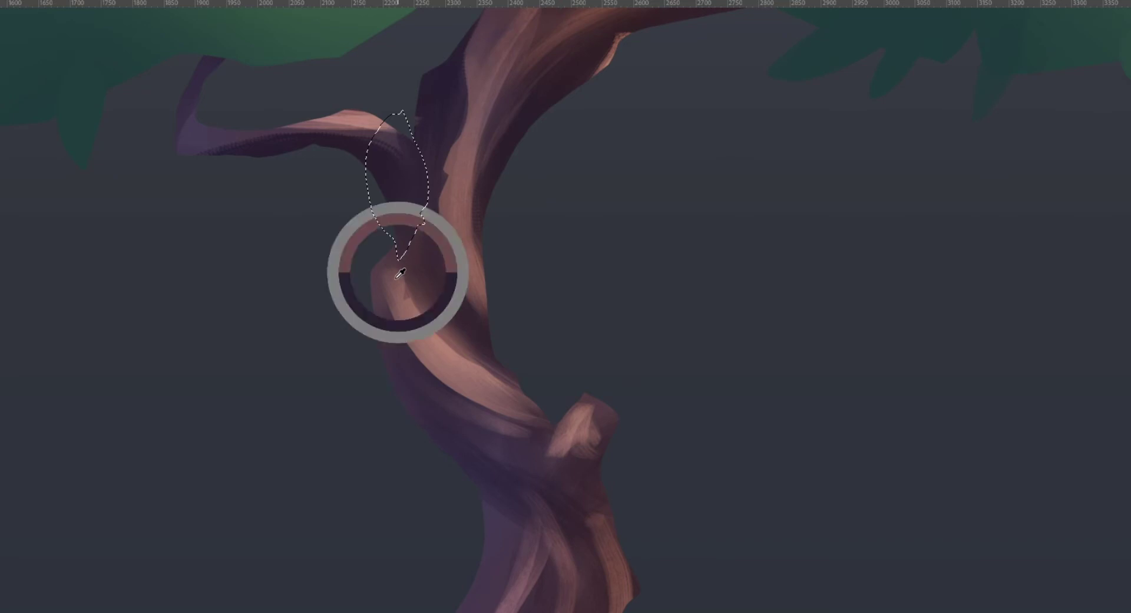
{"action": "mouse_move", "coordinate": [472, 245]}
{"action": "left_mouse_down"}
{"action": "mouse_move", "coordinate": [461, 191]}
{"action": "mouse_move", "coordinate": [461, 259]}
{"action": "mouse_move", "coordinate": [470, 249]}
{"action": "mouse_move", "coordinate": [456, 288]}
{"action": "mouse_move", "coordinate": [459, 253]}
{"action": "left_mouse_up"}
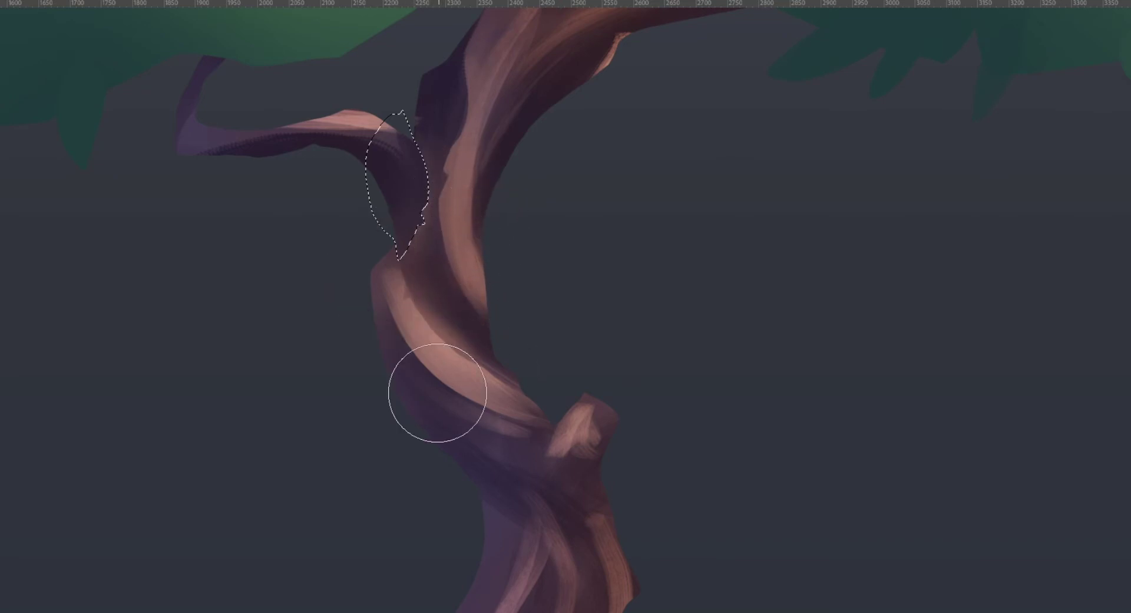
{"action": "key", "text": "ctrl+d"}
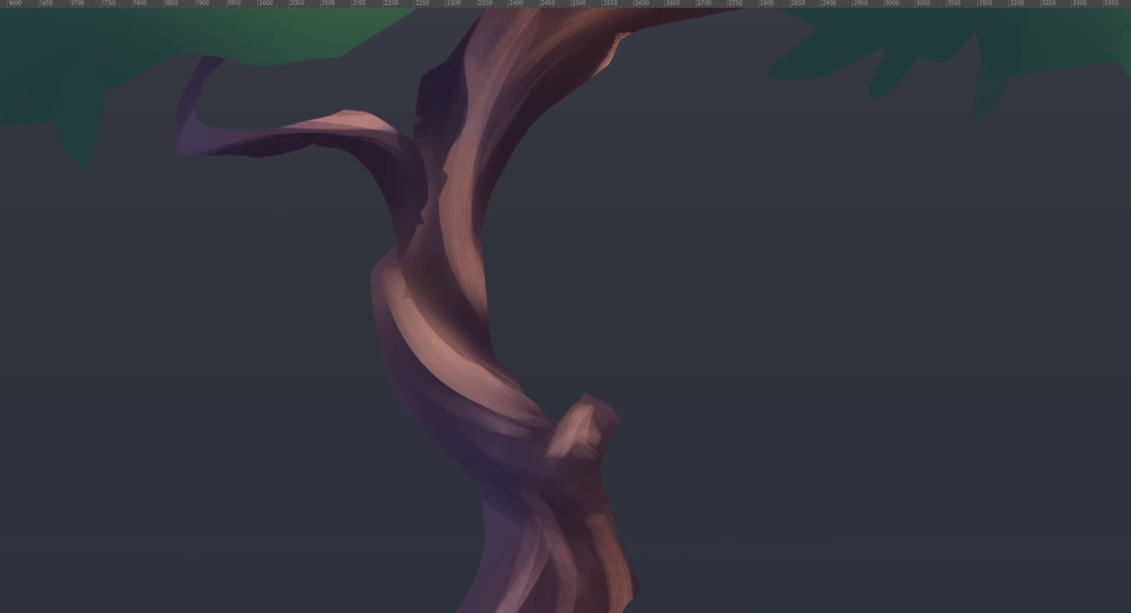
Lasso along the upper trunk's right edge, shade the base of the right branch with sampled dark browns, and deselect.
{"action": "left_click_drag", "start_coordinate": [505, 327], "coordinate": [474, 394]}
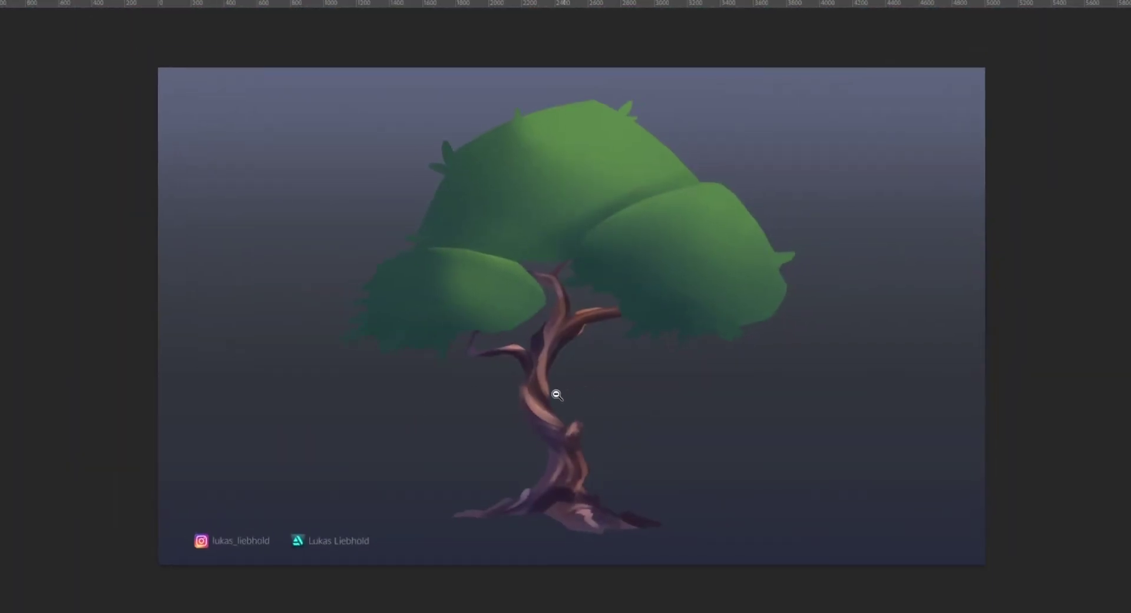
{"action": "scroll", "coordinate": [557, 395], "scroll_direction": "up", "scroll_amount": 3}
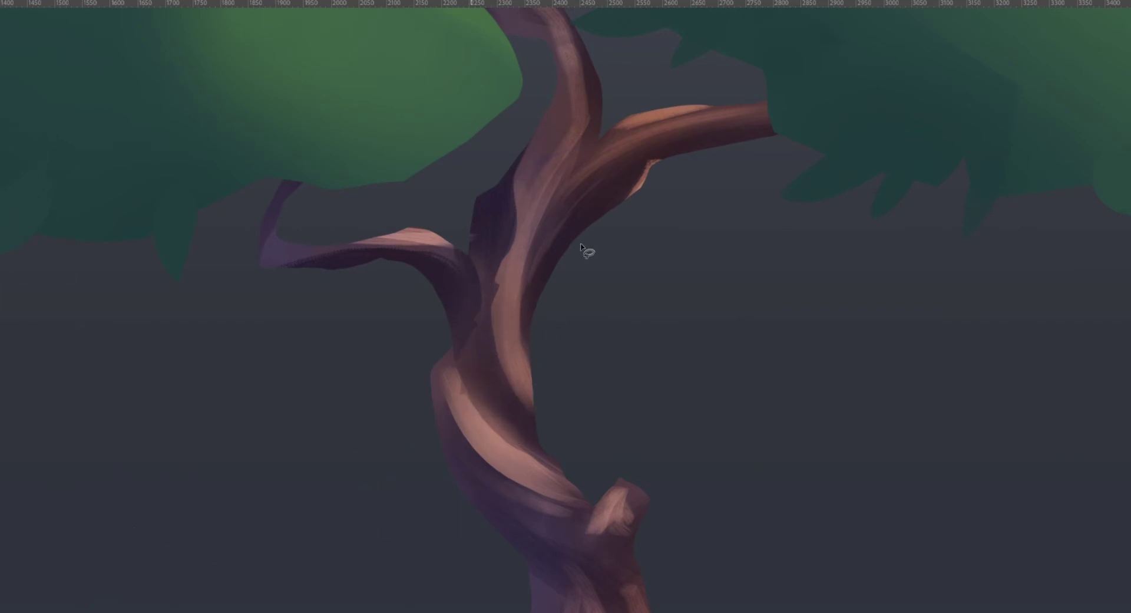
{"action": "left_click_drag", "start_coordinate": [636, 267], "coordinate": [545, 359]}
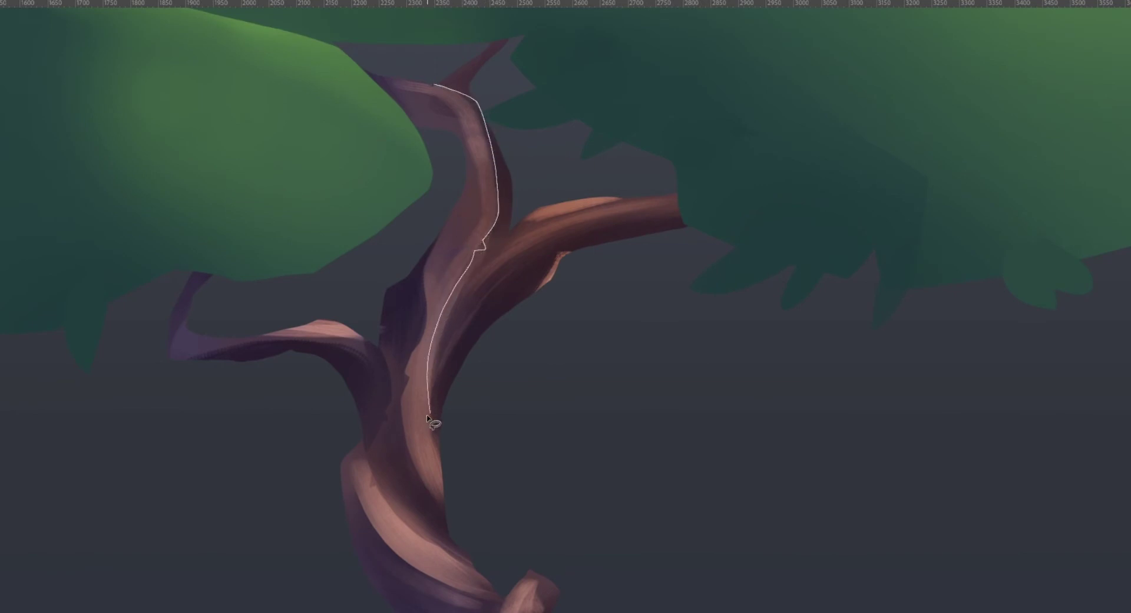
{"action": "mouse_move", "coordinate": [472, 494]}
{"action": "left_mouse_down"}
{"action": "mouse_move", "coordinate": [524, 406]}
{"action": "mouse_move", "coordinate": [554, 155]}
{"action": "mouse_move", "coordinate": [489, 61]}
{"action": "left_mouse_up"}
{"action": "left_click", "coordinate": [465, 340], "text": "alt"}
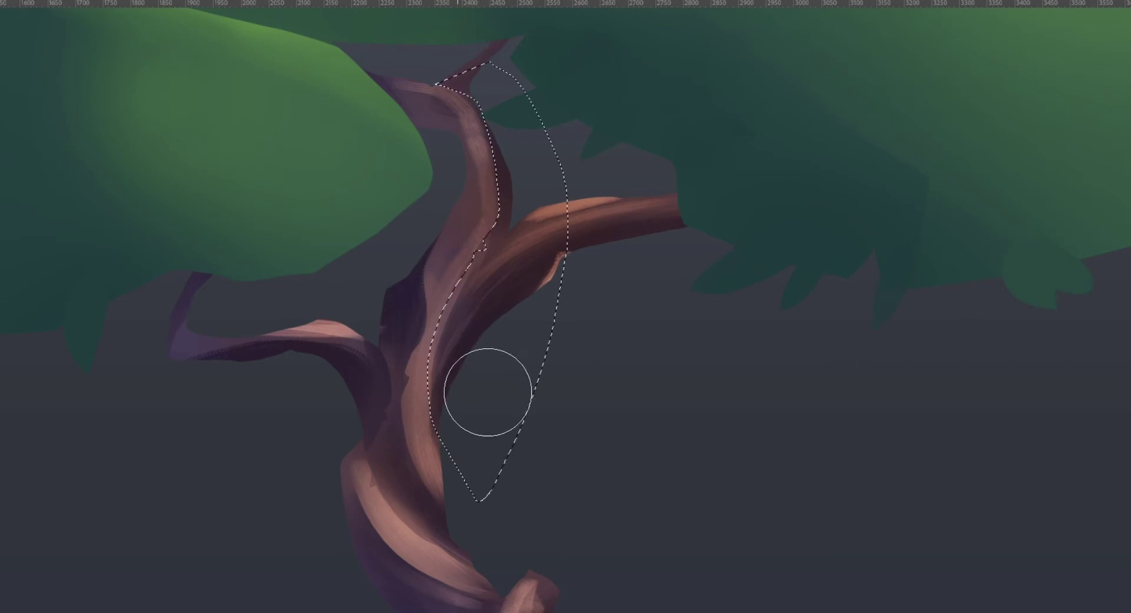
{"action": "mouse_move", "coordinate": [488, 392]}
{"action": "left_mouse_down"}
{"action": "mouse_move", "coordinate": [478, 359]}
{"action": "mouse_move", "coordinate": [504, 307]}
{"action": "mouse_move", "coordinate": [470, 418]}
{"action": "mouse_move", "coordinate": [537, 214]}
{"action": "mouse_move", "coordinate": [507, 292]}
{"action": "left_mouse_up"}
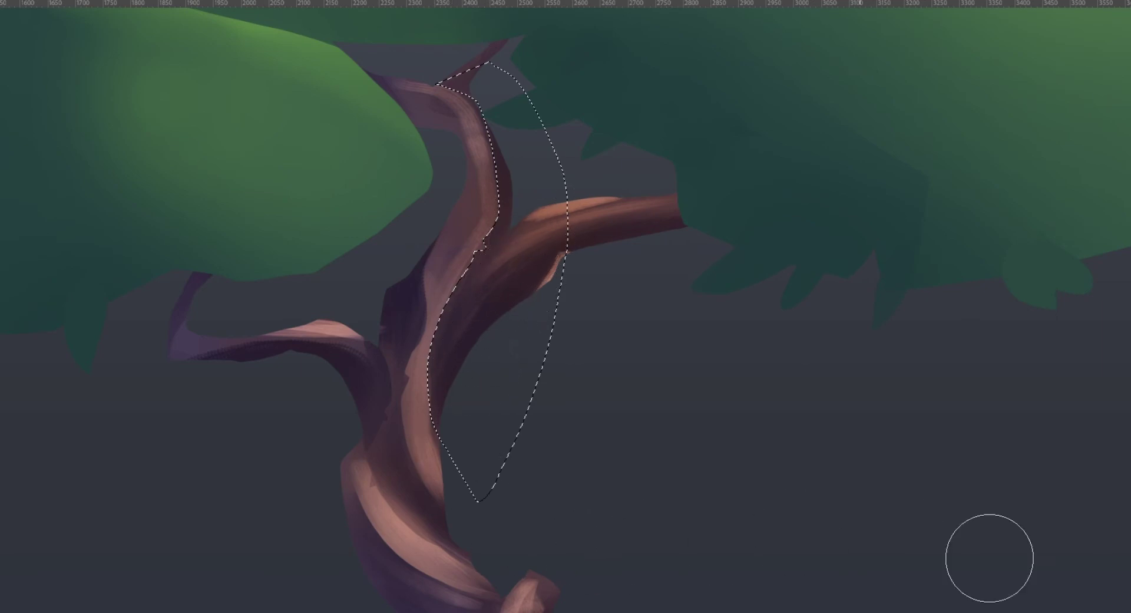
{"action": "left_click", "coordinate": [443, 299], "text": "alt"}
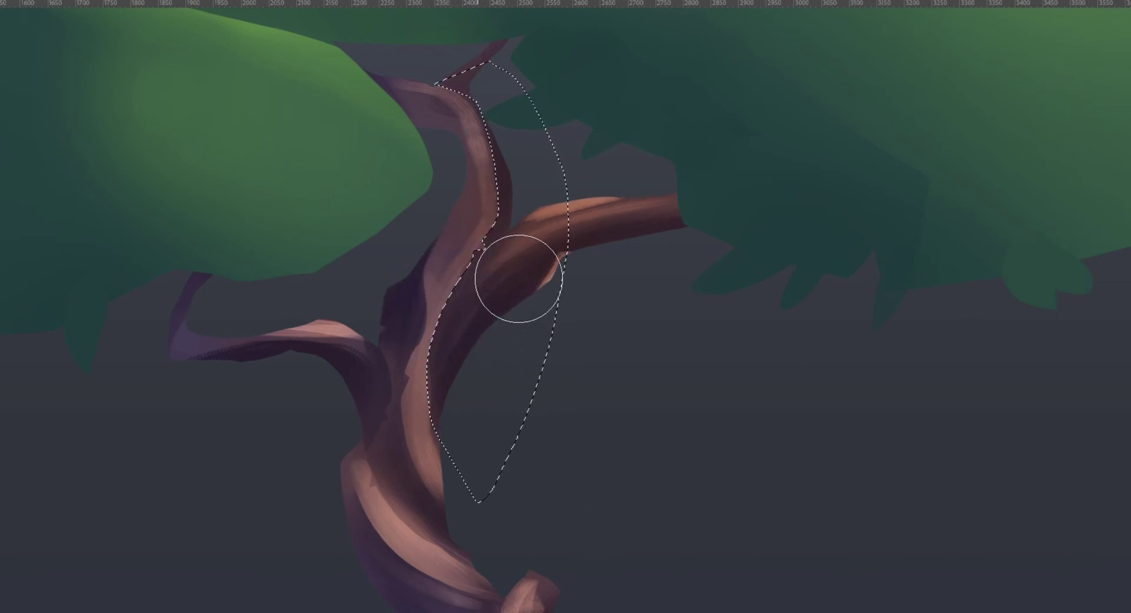
{"action": "left_click_drag", "start_coordinate": [514, 298], "coordinate": [525, 284]}
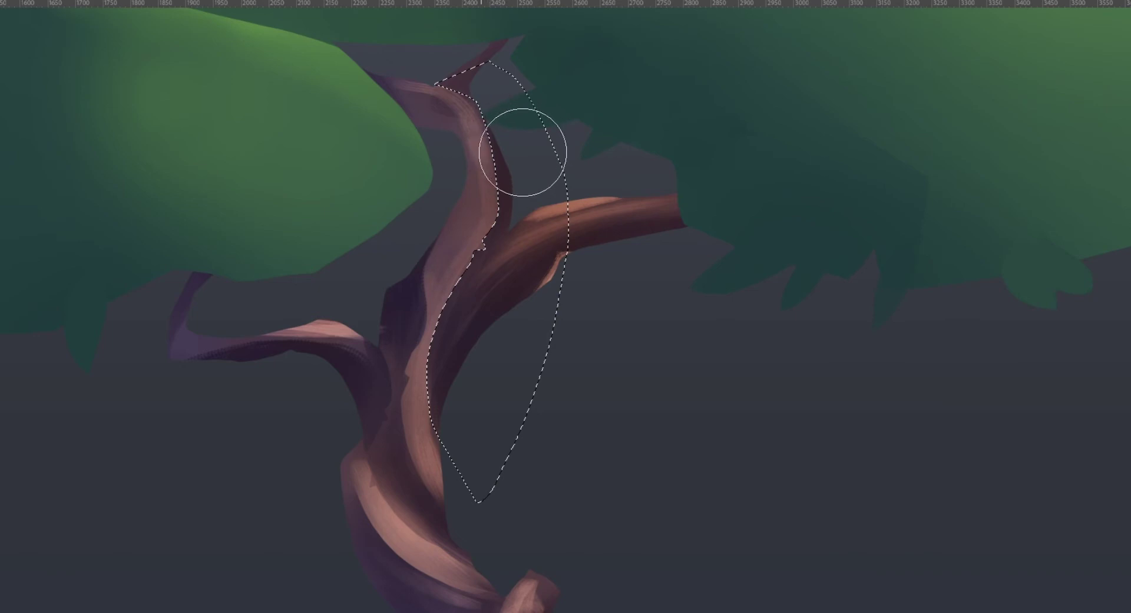
{"action": "key", "text": "ctrl+shift+a"}
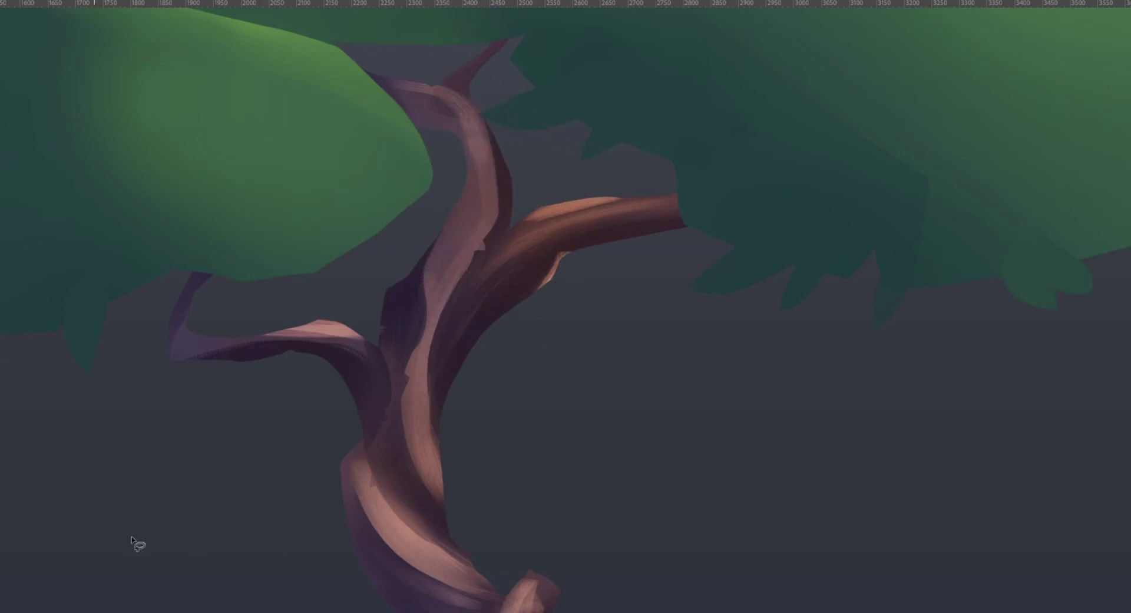
Darken the upper trunk below the crown with a muted purple-brown so its highlights recede.
{"action": "key", "text": "z"}
{"action": "left_click_drag", "start_coordinate": [545, 455], "coordinate": [454, 513]}
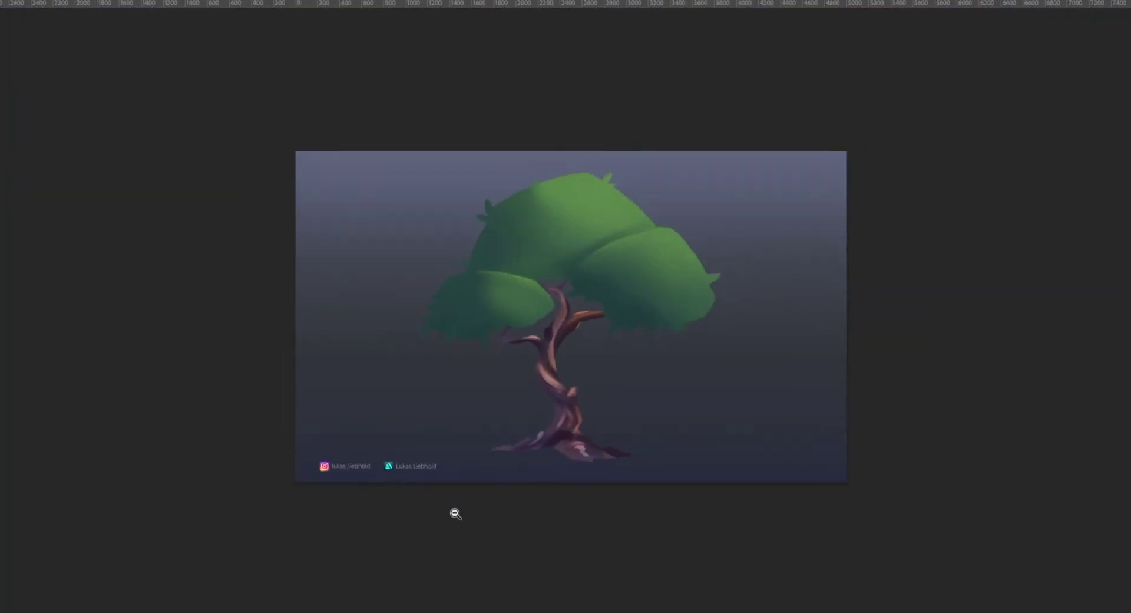
{"action": "left_click_drag", "start_coordinate": [638, 422], "coordinate": [666, 412]}
{"action": "left_click_drag", "start_coordinate": [612, 387], "coordinate": [647, 377]}
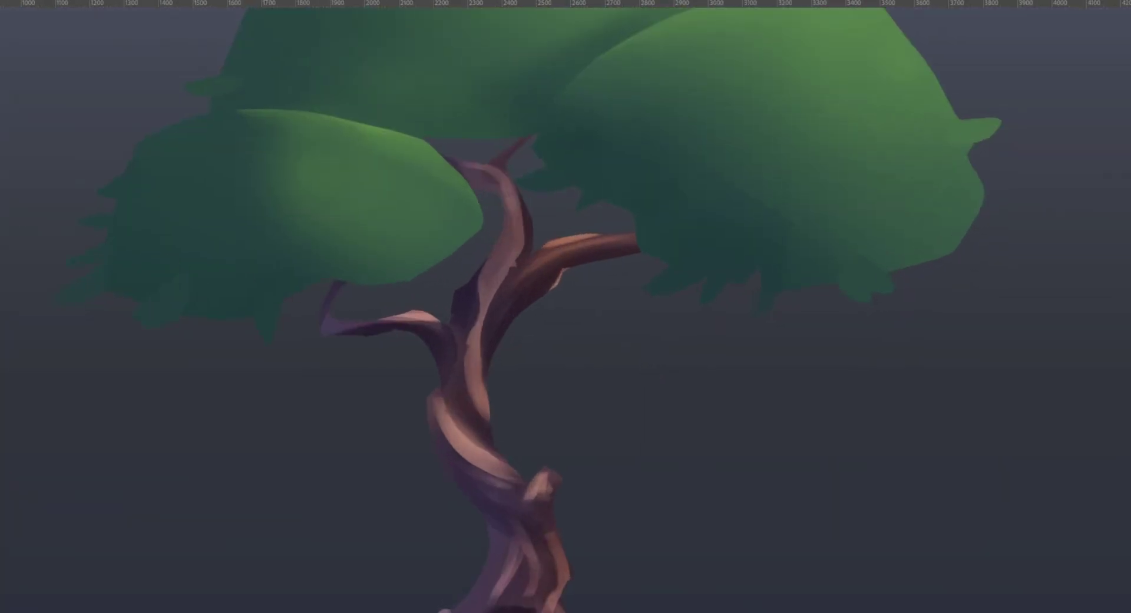
{"action": "key", "text": "b"}
{"action": "left_click", "coordinate": [503, 299], "text": "alt"}
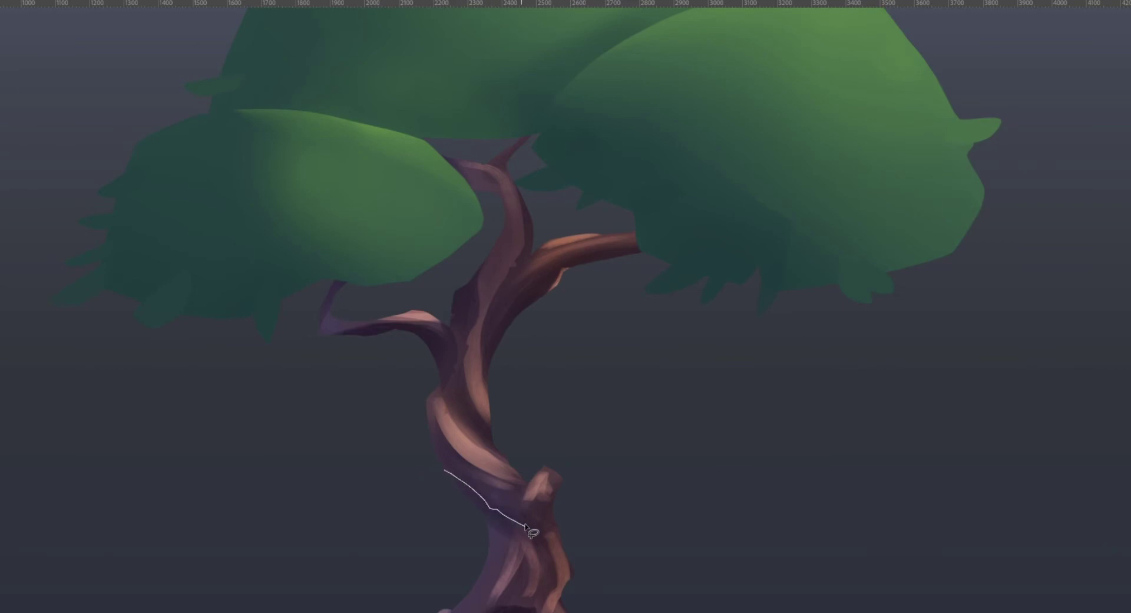
Lasso the lower trunk below the middle twist, shade it dark purple, and paint a lighter rim along its upper edge.
{"action": "mouse_move", "coordinate": [547, 610]}
{"action": "left_mouse_down"}
{"action": "mouse_move", "coordinate": [446, 561]}
{"action": "mouse_move", "coordinate": [415, 452]}
{"action": "left_mouse_up"}
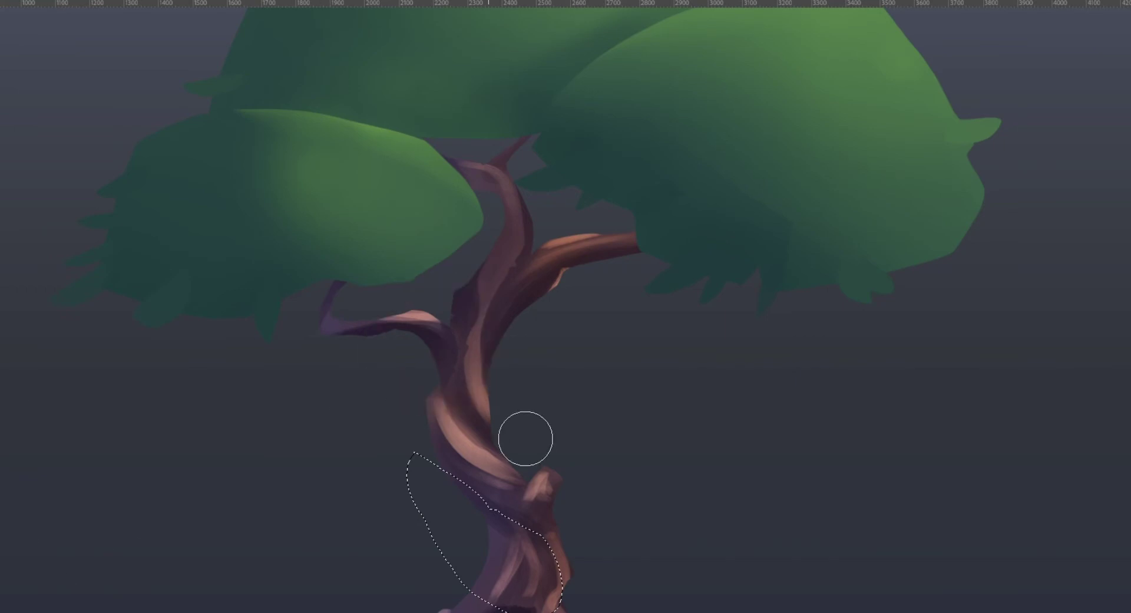
{"action": "left_click_drag", "start_coordinate": [507, 430], "coordinate": [465, 286]}
{"action": "mouse_move", "coordinate": [501, 370]}
{"action": "left_mouse_down"}
{"action": "mouse_move", "coordinate": [505, 414]}
{"action": "mouse_move", "coordinate": [490, 406]}
{"action": "mouse_move", "coordinate": [516, 434]}
{"action": "mouse_move", "coordinate": [520, 465]}
{"action": "mouse_move", "coordinate": [518, 434]}
{"action": "mouse_move", "coordinate": [522, 476]}
{"action": "left_mouse_up"}
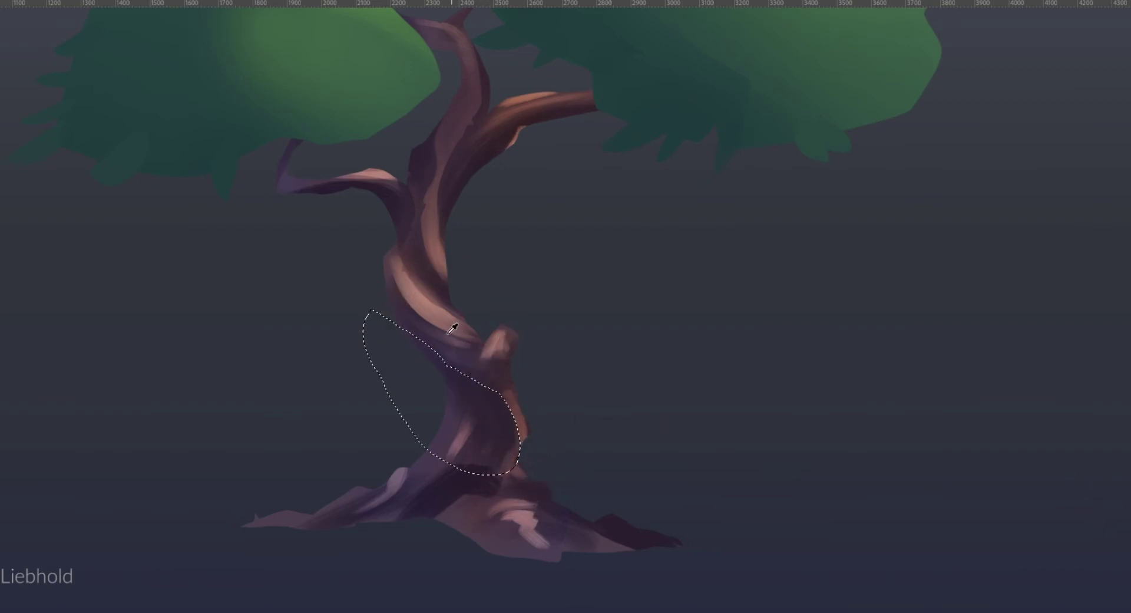
{"action": "left_click", "coordinate": [448, 333], "text": "alt"}
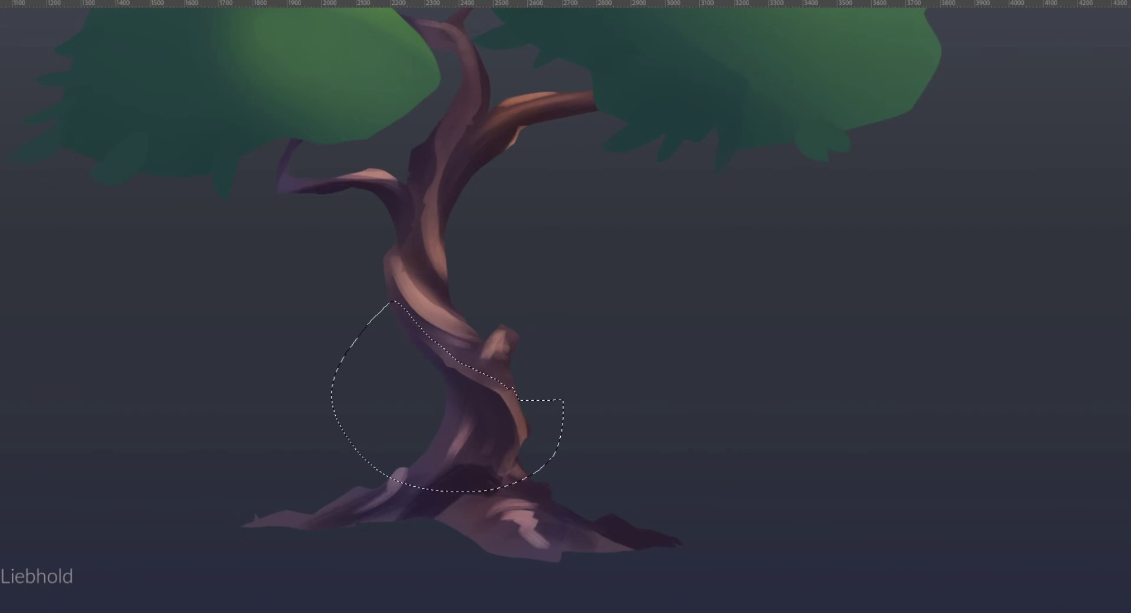
{"action": "left_click", "coordinate": [118, 458]}
Lasso along the lower trunk's left contour, blend the light streaks into the dark shading, and deselect.
{"action": "mouse_move", "coordinate": [439, 457]}
{"action": "left_mouse_down"}
{"action": "mouse_move", "coordinate": [315, 530]}
{"action": "mouse_move", "coordinate": [299, 506]}
{"action": "mouse_move", "coordinate": [378, 333]}
{"action": "left_mouse_up"}
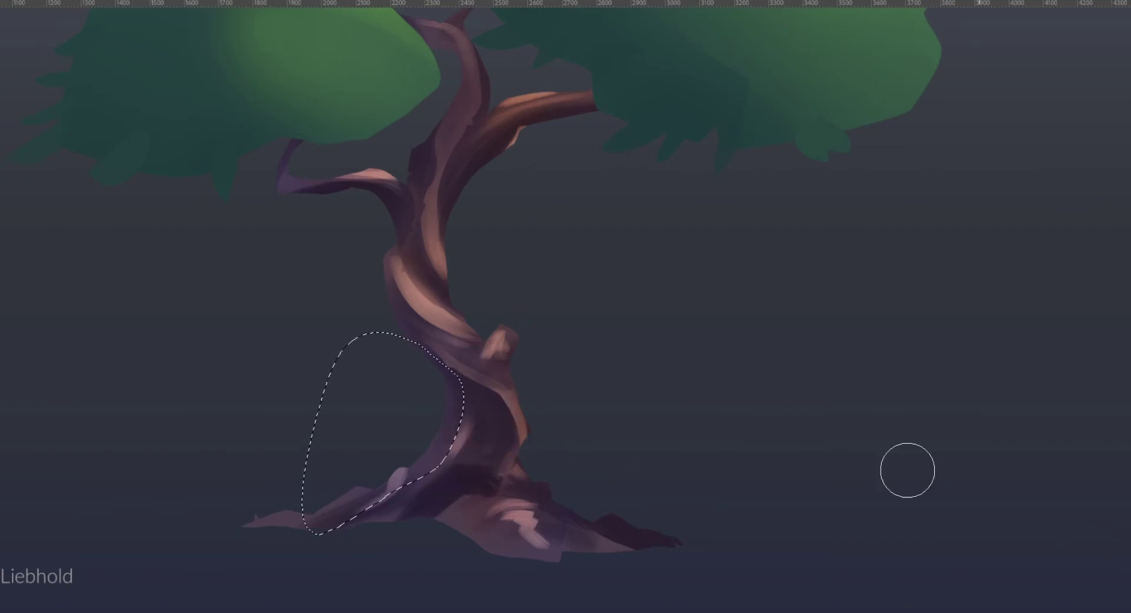
{"action": "left_click_drag", "start_coordinate": [486, 444], "coordinate": [465, 474]}
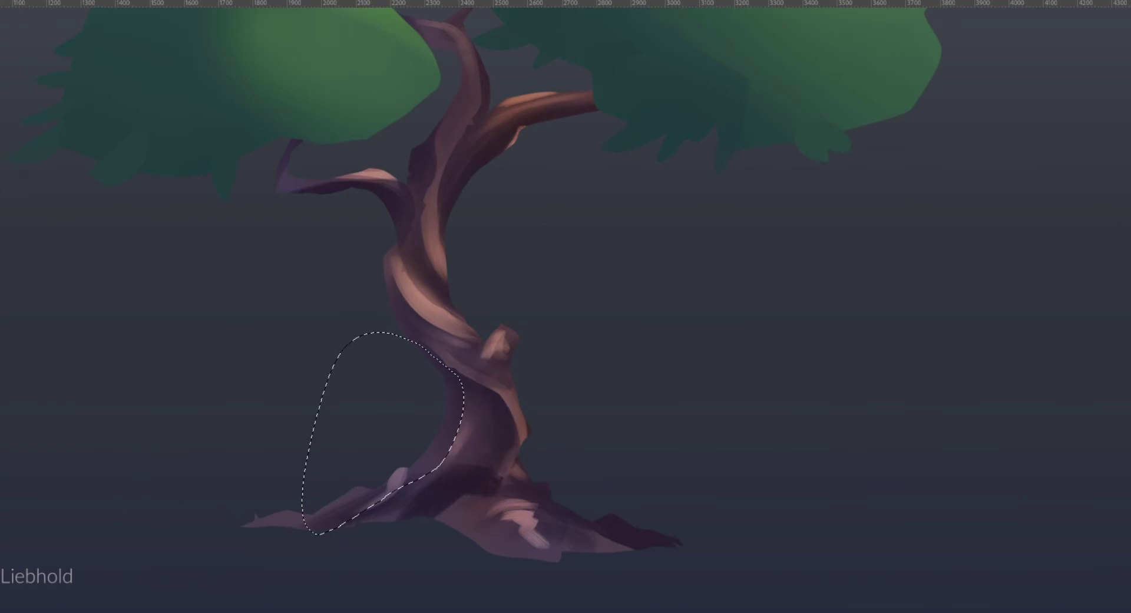
{"action": "key", "text": "ctrl+shift+a"}
Lasso the strand running from the trunk into the right branch, deepen its brown shading, and deselect.
{"action": "left_click_drag", "start_coordinate": [495, 380], "coordinate": [470, 396]}
{"action": "left_click_drag", "start_coordinate": [574, 405], "coordinate": [559, 409]}
{"action": "left_click_drag", "start_coordinate": [604, 445], "coordinate": [628, 430]}
{"action": "left_click_drag", "start_coordinate": [517, 341], "coordinate": [551, 394]}
{"action": "left_click_drag", "start_coordinate": [611, 351], "coordinate": [671, 313]}
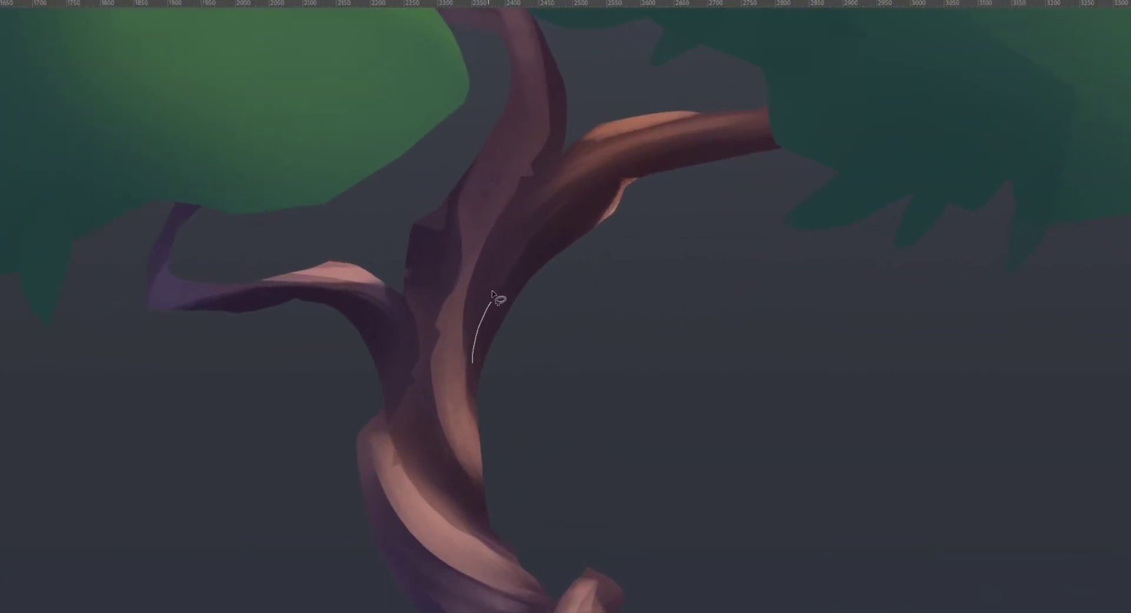
{"action": "mouse_move", "coordinate": [529, 233]}
{"action": "left_mouse_down"}
{"action": "mouse_move", "coordinate": [594, 184]}
{"action": "mouse_move", "coordinate": [433, 401]}
{"action": "mouse_move", "coordinate": [442, 420]}
{"action": "left_mouse_up"}
{"action": "key", "text": "b"}
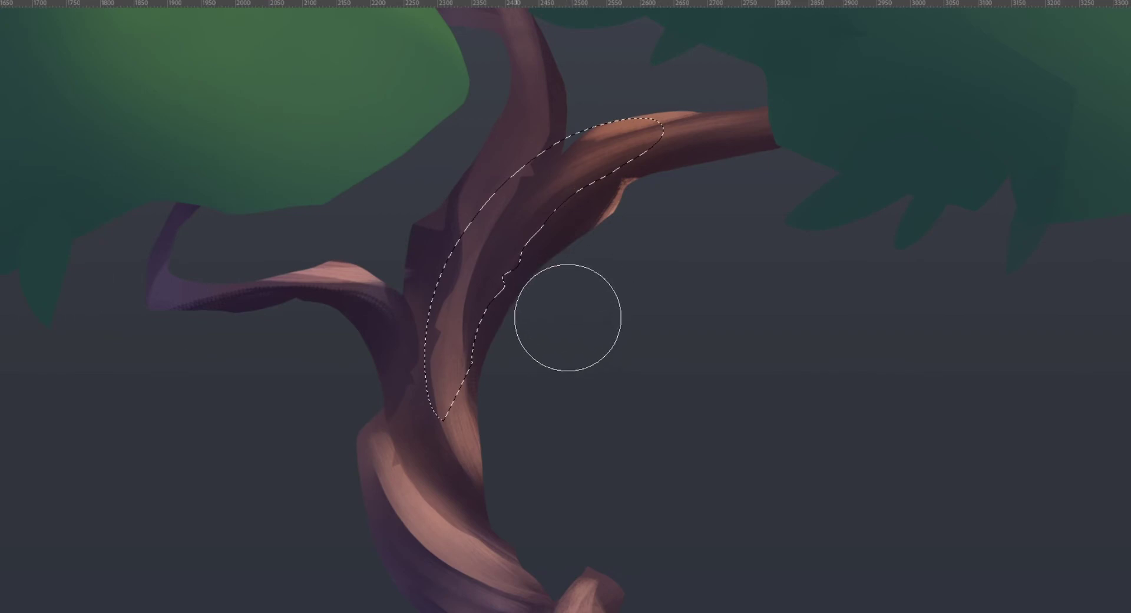
{"action": "key", "text": "ctrl+d"}
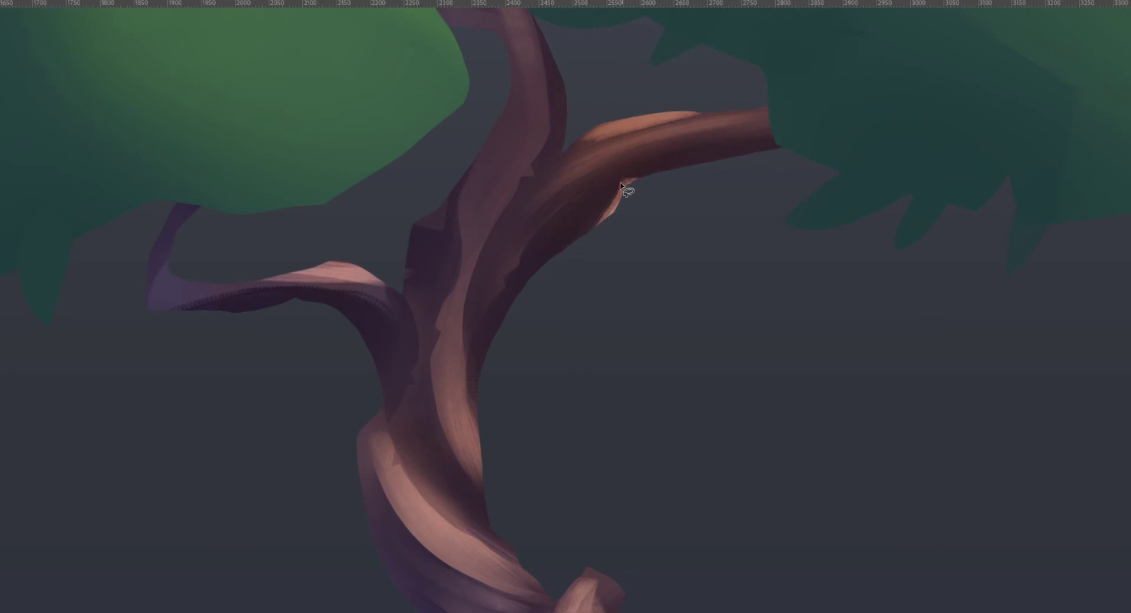
Lasso the right branch's upper side and lower knob in turn, paint warm orange-brown light and shadow, and deselect.
{"action": "mouse_move", "coordinate": [621, 184]}
{"action": "left_mouse_down"}
{"action": "mouse_move", "coordinate": [655, 145]}
{"action": "mouse_move", "coordinate": [833, 111]}
{"action": "left_mouse_up"}
{"action": "key", "text": "ctrl+d"}
{"action": "mouse_move", "coordinate": [624, 190]}
{"action": "left_mouse_down"}
{"action": "mouse_move", "coordinate": [634, 156]}
{"action": "mouse_move", "coordinate": [675, 131]}
{"action": "mouse_move", "coordinate": [653, 150]}
{"action": "mouse_move", "coordinate": [816, 102]}
{"action": "mouse_move", "coordinate": [626, 286]}
{"action": "left_mouse_up"}
{"action": "key", "text": "ctrl+d"}
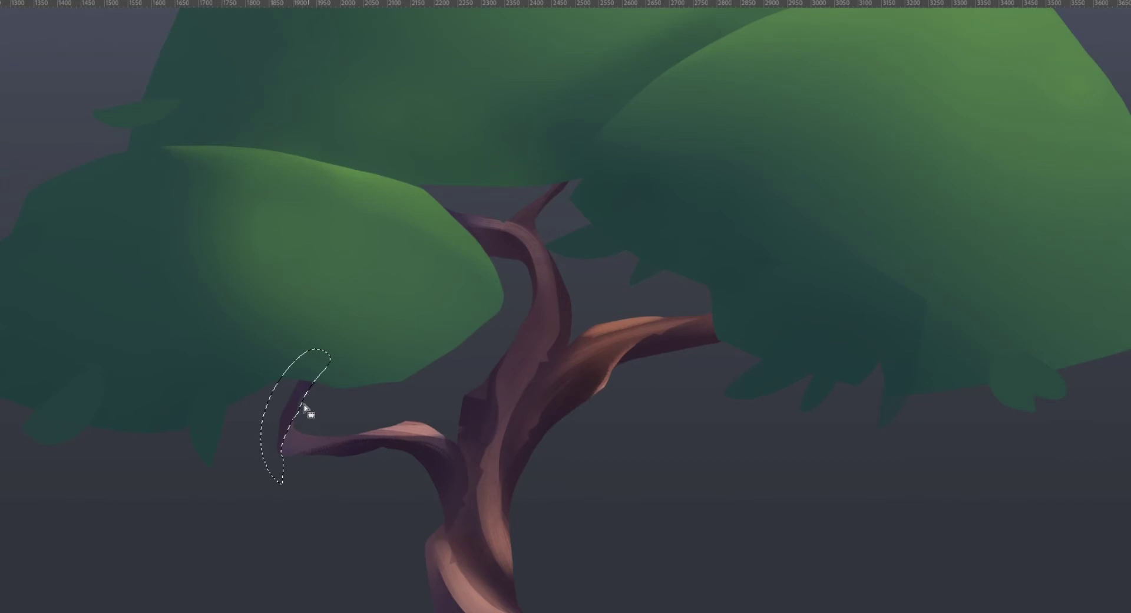
Shade the selected upturned tip of the left branch dark purple and deselect.
{"action": "key", "text": "ctrl+d"}
{"action": "left_click", "coordinate": [511, 437], "text": "alt"}
{"action": "left_click", "coordinate": [494, 466], "text": "alt"}
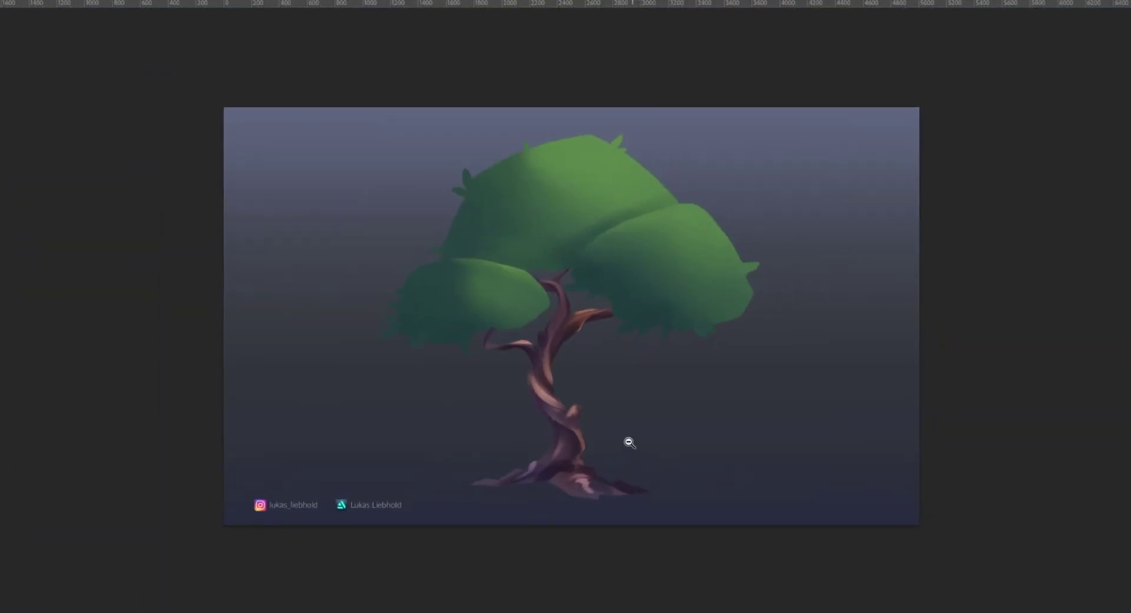
Examine the whole tree and its trunk at several zoom levels to check the light and shadow.
{"action": "left_click_drag", "start_coordinate": [617, 419], "coordinate": [642, 427]}
{"action": "left_click_drag", "start_coordinate": [584, 486], "coordinate": [631, 465]}
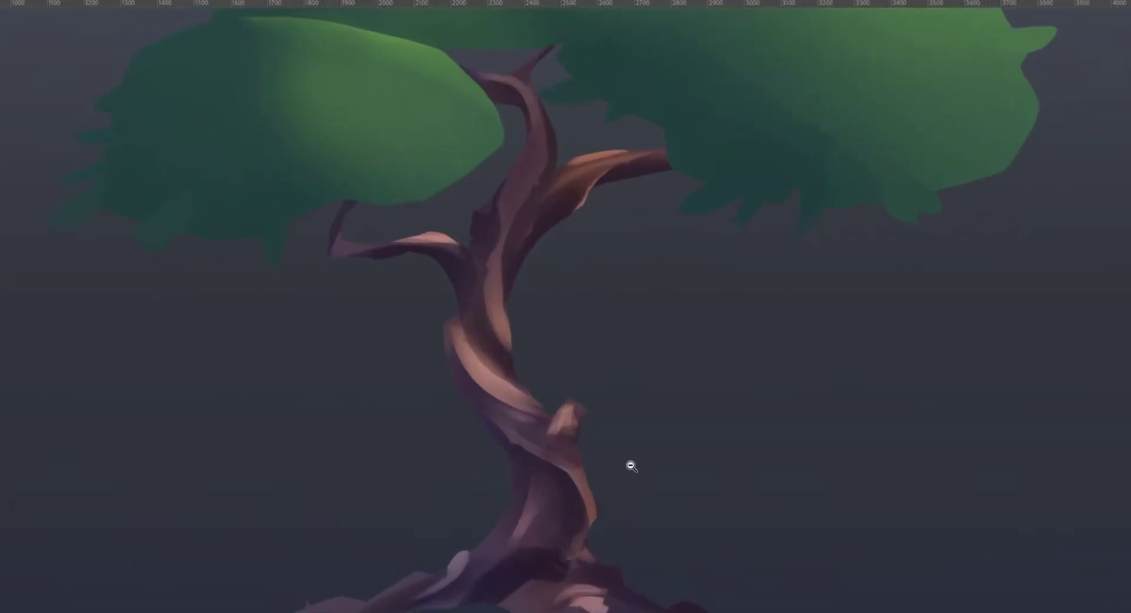
{"action": "scroll", "coordinate": [601, 323], "scroll_direction": "down", "scroll_amount": 3}
{"action": "scroll", "coordinate": [349, 247], "scroll_direction": "up", "scroll_amount": 4}
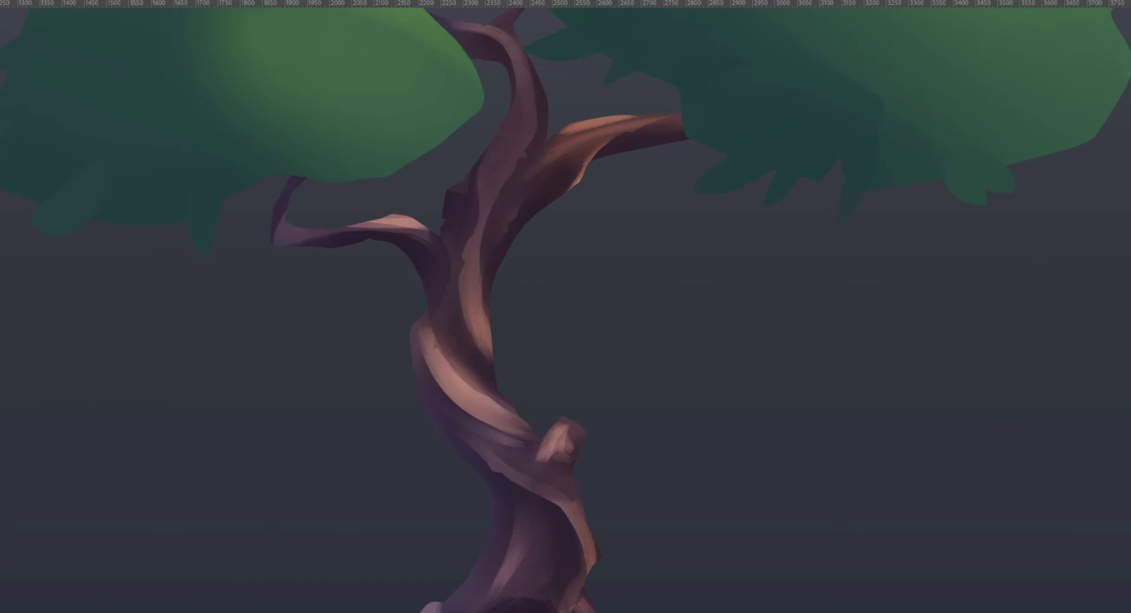
{"action": "left_click_drag", "start_coordinate": [636, 403], "coordinate": [570, 455]}
{"action": "left_click_drag", "start_coordinate": [684, 461], "coordinate": [670, 462]}
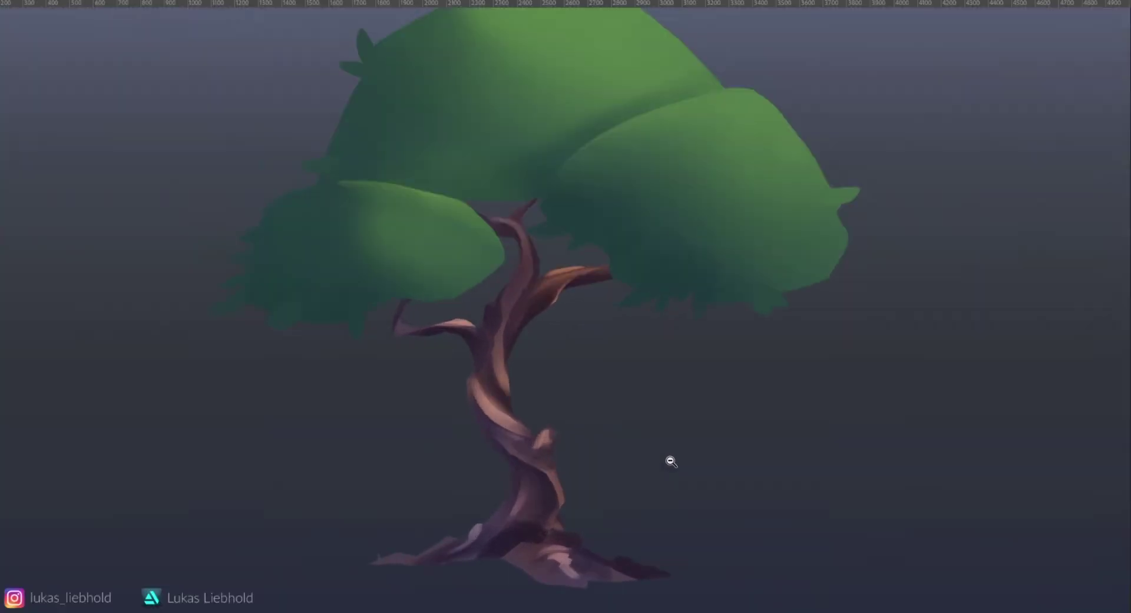
{"action": "scroll", "coordinate": [712, 426], "scroll_direction": "up", "scroll_amount": 1}
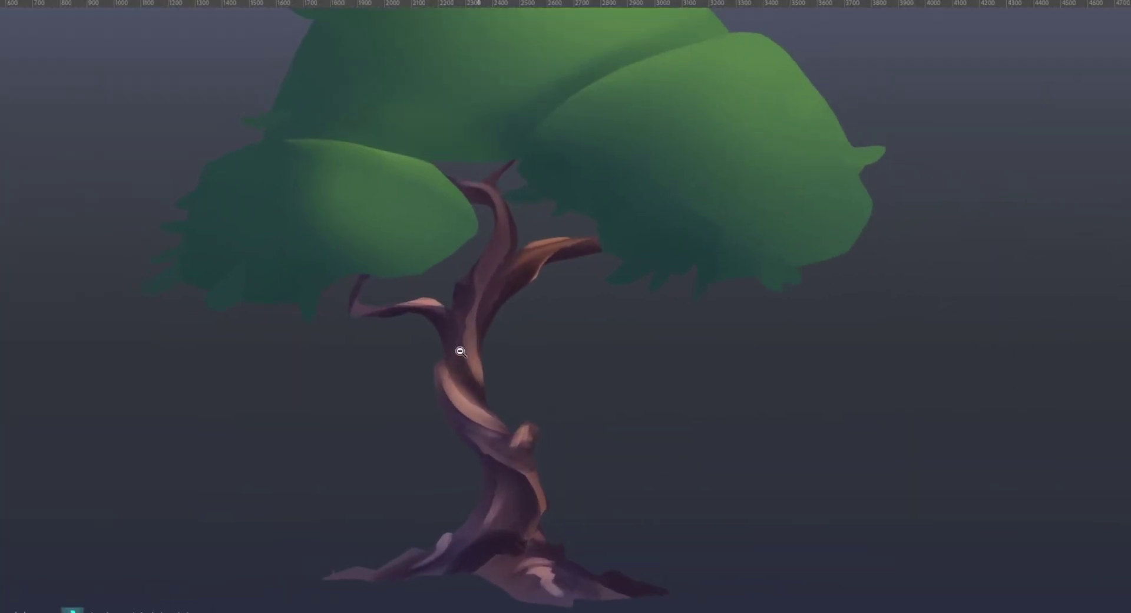
{"action": "scroll", "coordinate": [485, 360], "scroll_direction": "up", "scroll_amount": 5}
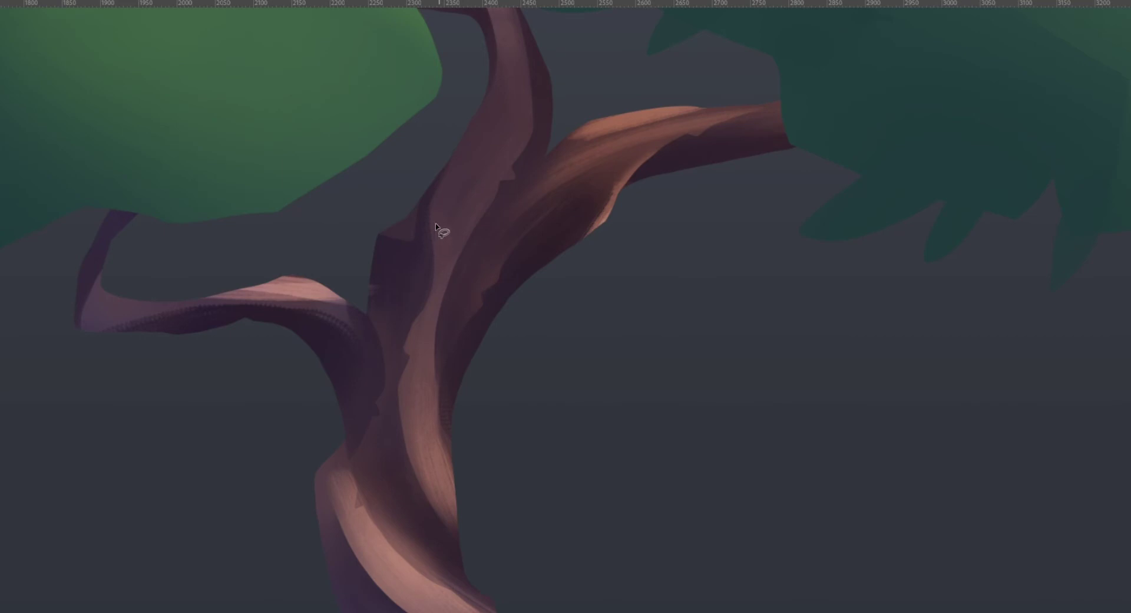
Lasso narrow bark streaks across the trunk, both branches and the lit twist, paint contrasting light and dark tones inside, and deselect.
{"action": "mouse_move", "coordinate": [436, 203]}
{"action": "left_mouse_down"}
{"action": "mouse_move", "coordinate": [495, 111]}
{"action": "mouse_move", "coordinate": [472, 176]}
{"action": "mouse_move", "coordinate": [502, 115]}
{"action": "mouse_move", "coordinate": [439, 248]}
{"action": "mouse_move", "coordinate": [501, 141]}
{"action": "mouse_move", "coordinate": [445, 231]}
{"action": "left_mouse_up"}
{"action": "mouse_move", "coordinate": [436, 273]}
{"action": "left_mouse_down"}
{"action": "mouse_move", "coordinate": [449, 254]}
{"action": "mouse_move", "coordinate": [427, 310]}
{"action": "left_mouse_up"}
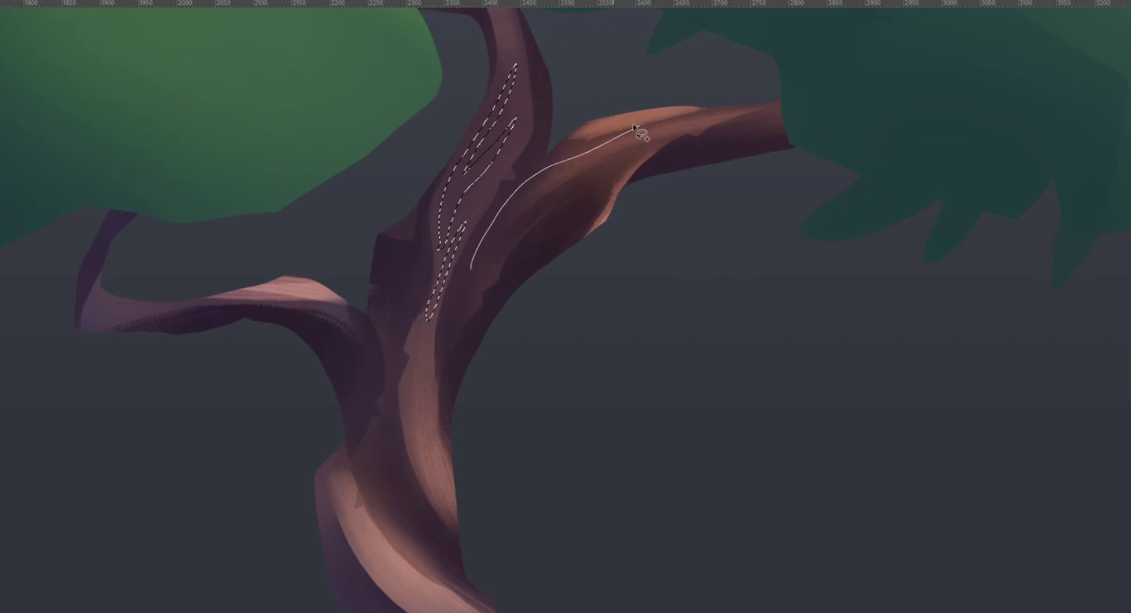
{"action": "mouse_move", "coordinate": [633, 125]}
{"action": "left_mouse_down"}
{"action": "mouse_move", "coordinate": [548, 182]}
{"action": "mouse_move", "coordinate": [469, 282]}
{"action": "left_mouse_up"}
{"action": "mouse_move", "coordinate": [471, 286]}
{"action": "left_mouse_down"}
{"action": "mouse_move", "coordinate": [567, 187]}
{"action": "mouse_move", "coordinate": [446, 323]}
{"action": "left_mouse_up"}
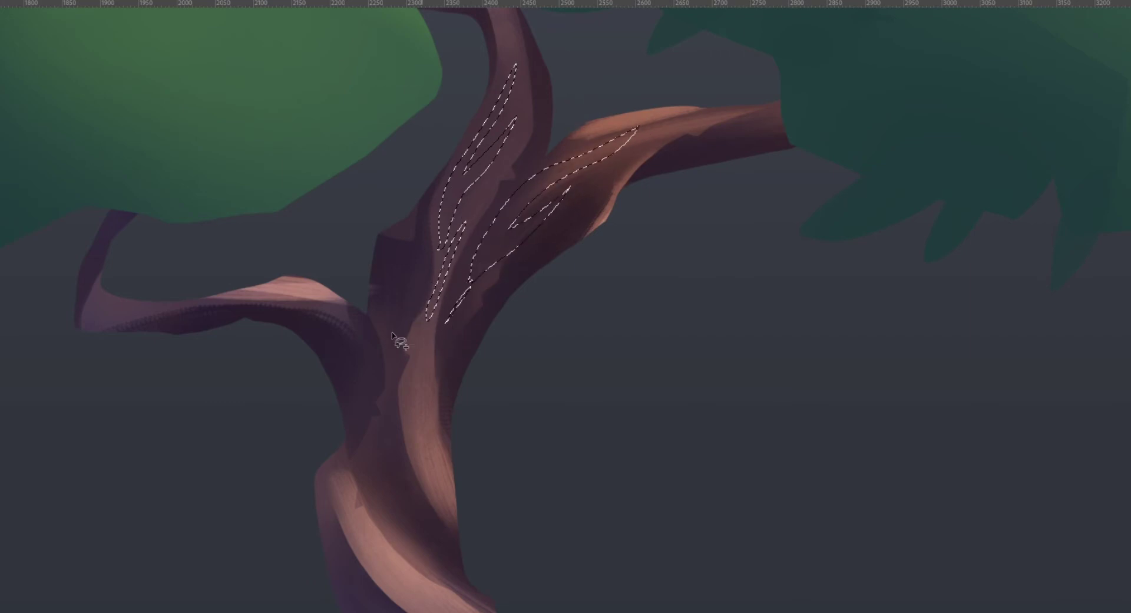
{"action": "mouse_move", "coordinate": [347, 368]}
{"action": "left_mouse_down"}
{"action": "mouse_move", "coordinate": [354, 382]}
{"action": "mouse_move", "coordinate": [354, 370]}
{"action": "left_mouse_up"}
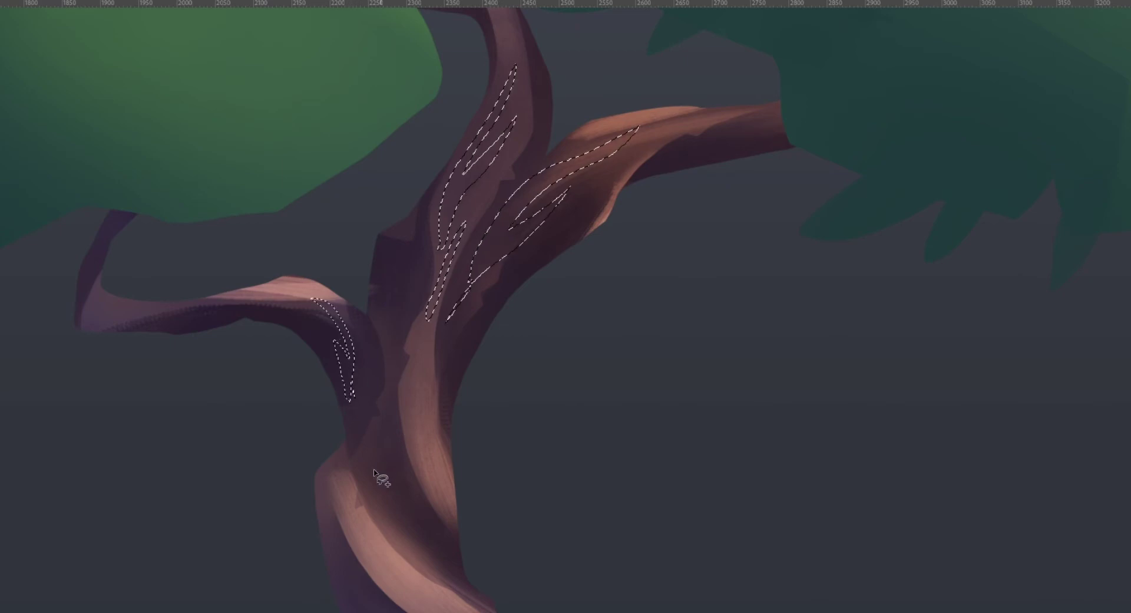
{"action": "mouse_move", "coordinate": [401, 492]}
{"action": "left_mouse_down"}
{"action": "mouse_move", "coordinate": [391, 413]}
{"action": "mouse_move", "coordinate": [427, 557]}
{"action": "mouse_move", "coordinate": [386, 508]}
{"action": "left_mouse_up"}
{"action": "mouse_move", "coordinate": [445, 393]}
{"action": "left_mouse_down"}
{"action": "mouse_move", "coordinate": [475, 316]}
{"action": "mouse_move", "coordinate": [451, 377]}
{"action": "left_mouse_up"}
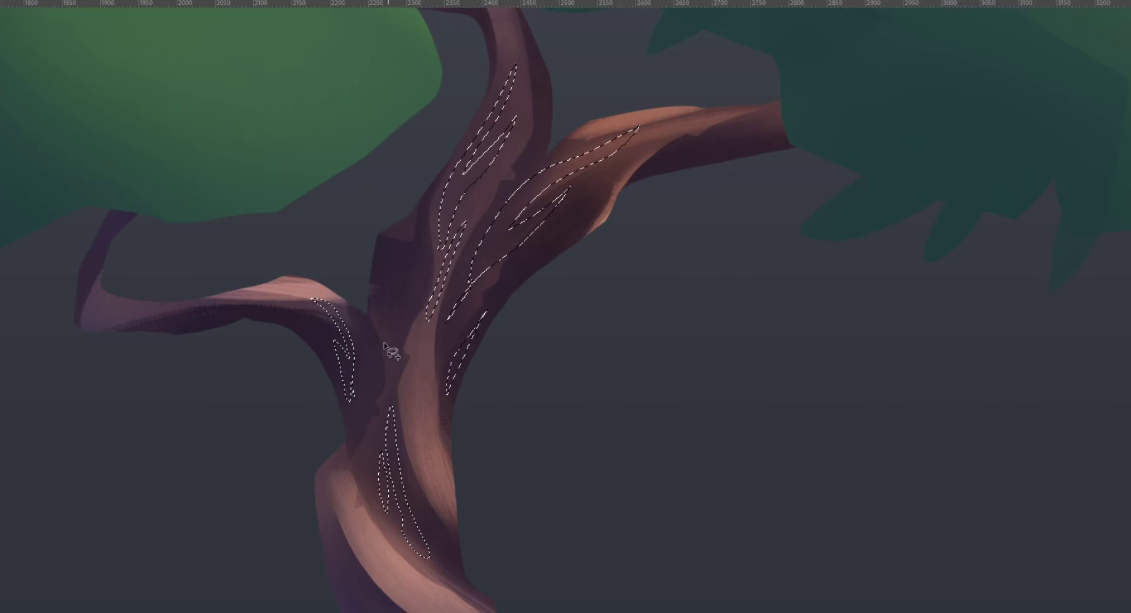
{"action": "mouse_move", "coordinate": [389, 333]}
{"action": "left_mouse_down"}
{"action": "mouse_move", "coordinate": [392, 245]}
{"action": "mouse_move", "coordinate": [402, 273]}
{"action": "mouse_move", "coordinate": [387, 355]}
{"action": "mouse_move", "coordinate": [413, 248]}
{"action": "left_mouse_up"}
{"action": "mouse_move", "coordinate": [700, 159]}
{"action": "left_mouse_down"}
{"action": "mouse_move", "coordinate": [655, 170]}
{"action": "mouse_move", "coordinate": [719, 100]}
{"action": "mouse_move", "coordinate": [619, 176]}
{"action": "mouse_move", "coordinate": [631, 159]}
{"action": "left_mouse_up"}
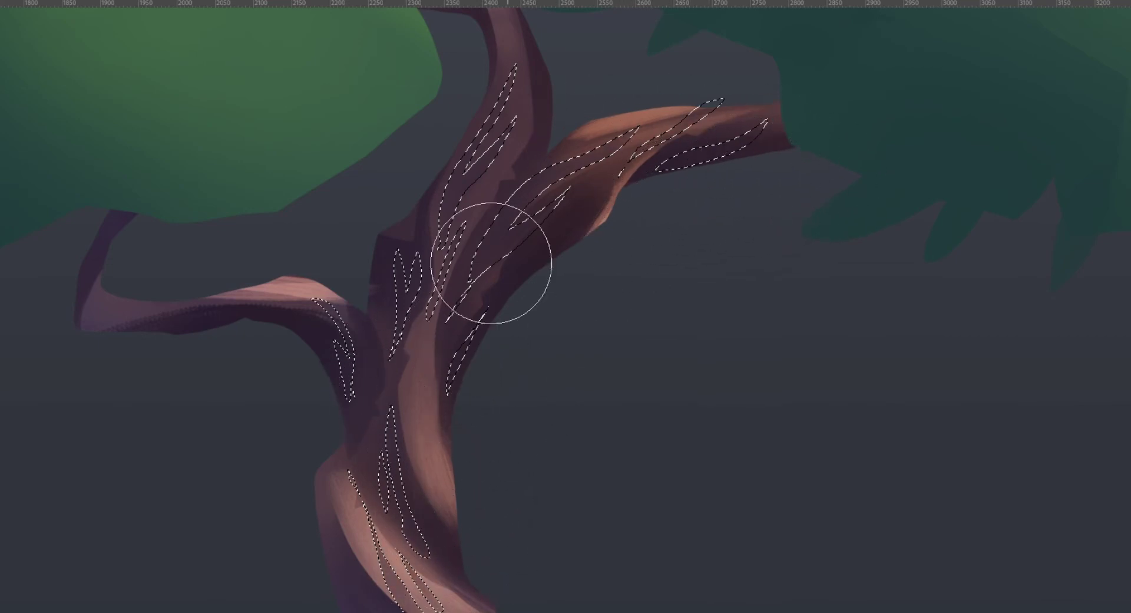
{"action": "key", "text": "ctrl+d"}
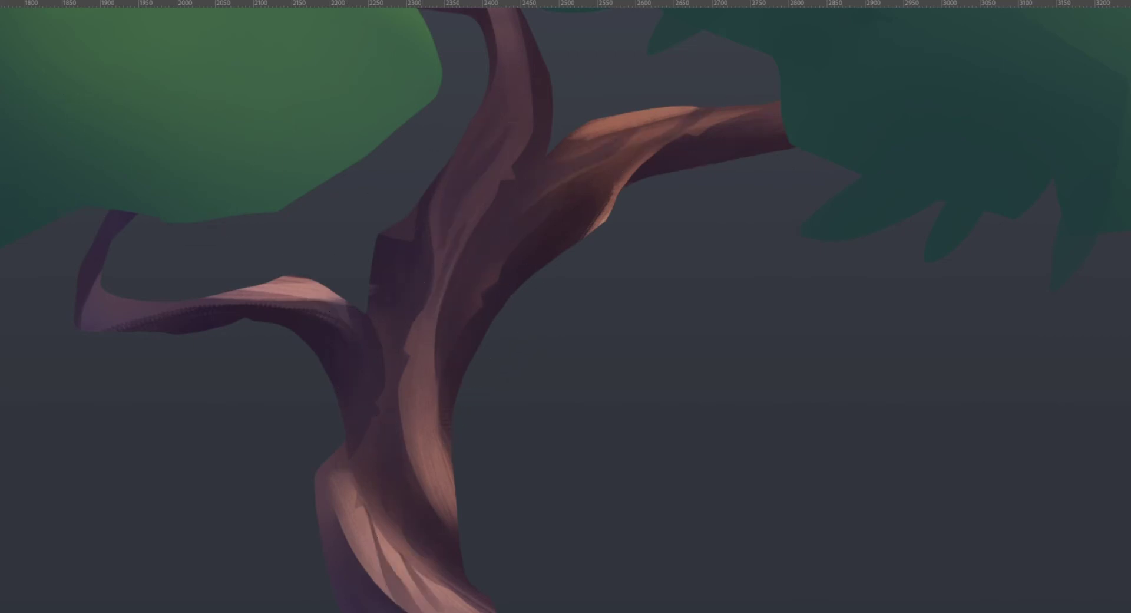
Refine the bark streaks by brush on the upper trunk, right branch and shaded hollow above the lit twist.
{"action": "left_click_drag", "start_coordinate": [528, 380], "coordinate": [481, 470]}
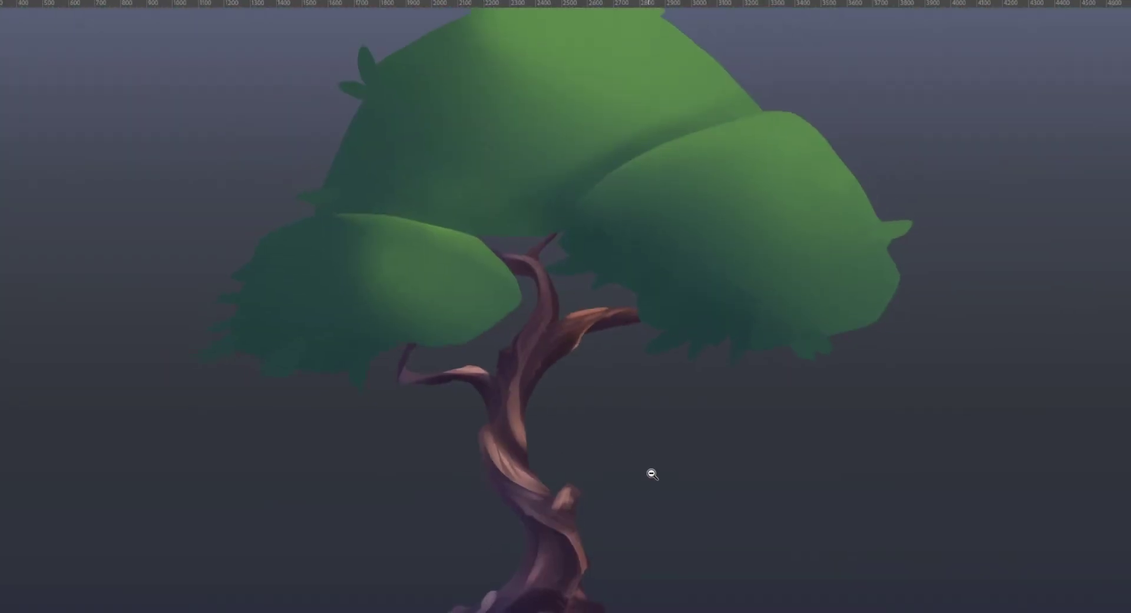
{"action": "left_click_drag", "start_coordinate": [648, 484], "coordinate": [633, 467]}
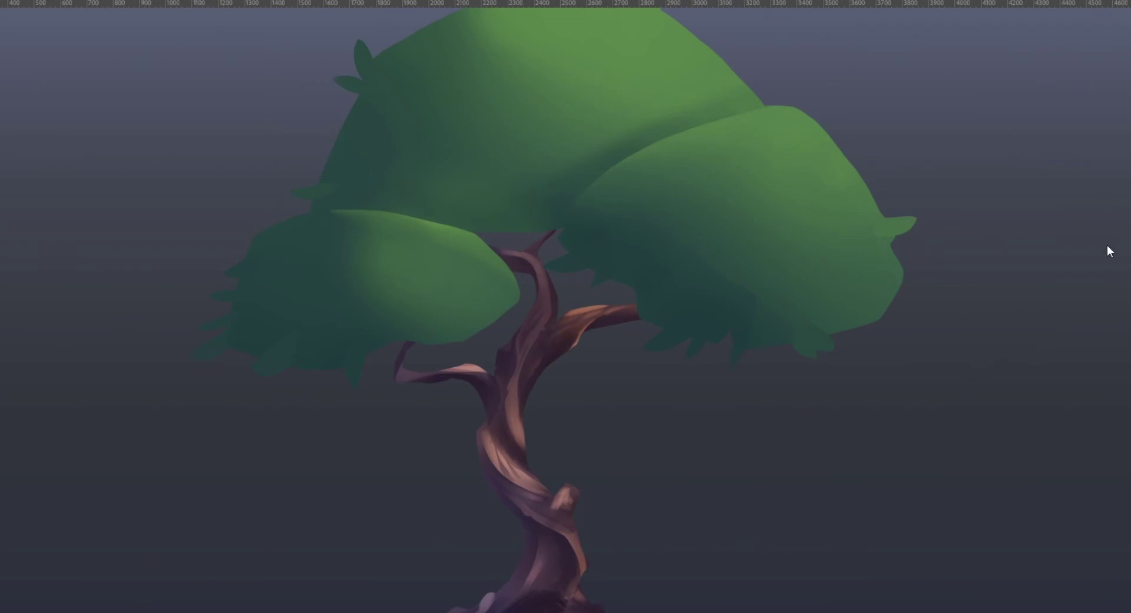
{"action": "left_click_drag", "start_coordinate": [582, 450], "coordinate": [664, 327]}
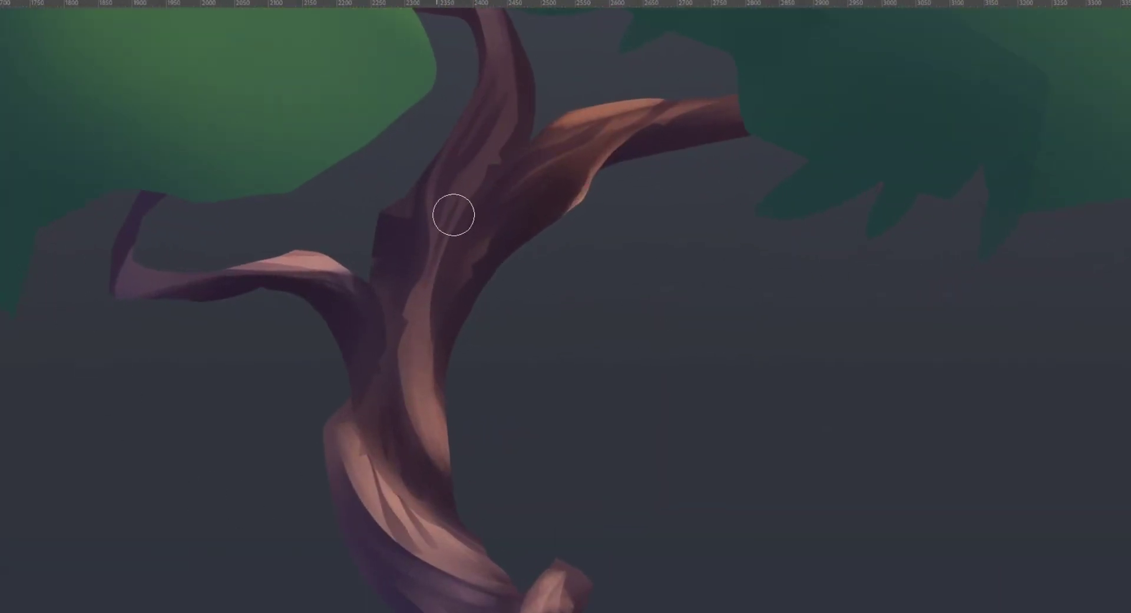
{"action": "left_click_drag", "start_coordinate": [588, 157], "coordinate": [676, 118]}
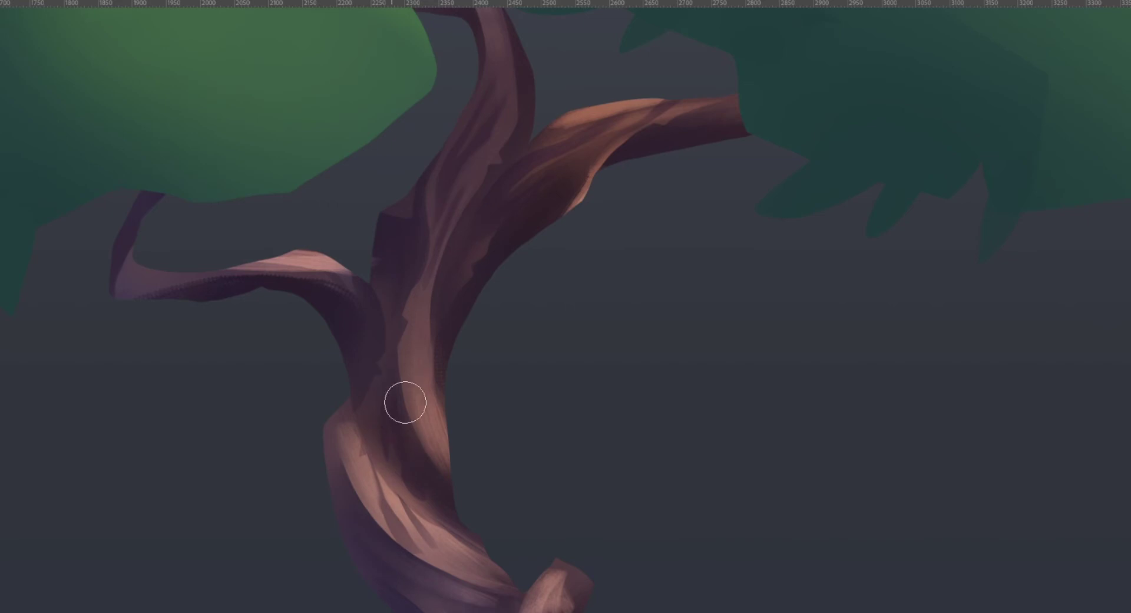
{"action": "left_click_drag", "start_coordinate": [435, 491], "coordinate": [445, 519]}
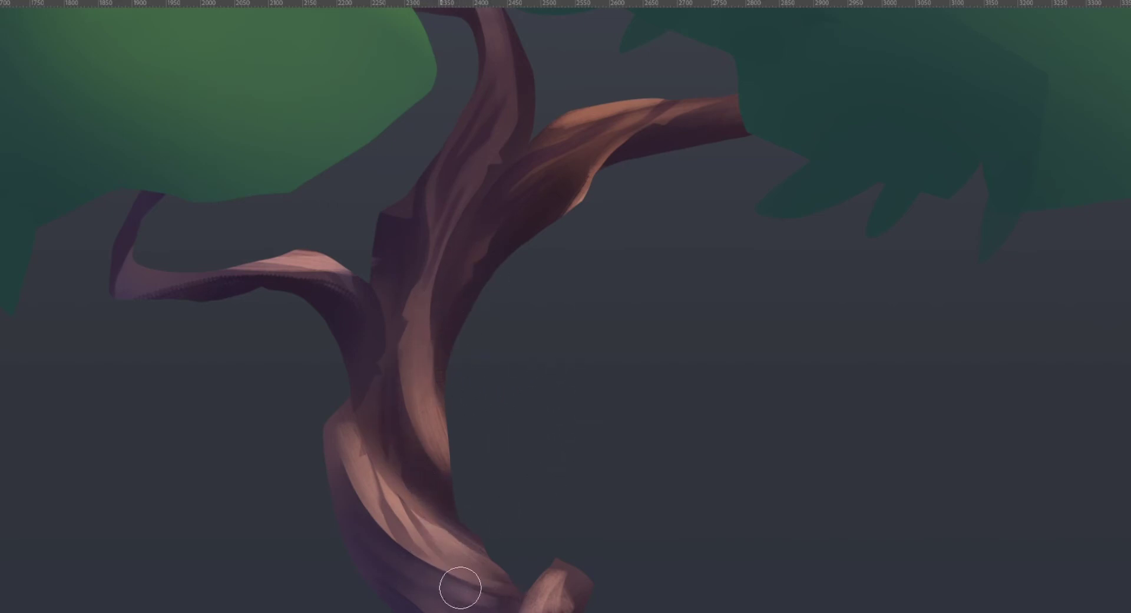
Lasso thin streaks in the trunk's lit central strand, shade them darker, deselect, and compare the trunk with and without the streaks.
{"action": "mouse_move", "coordinate": [567, 374]}
{"action": "left_mouse_down"}
{"action": "mouse_move", "coordinate": [515, 399]}
{"action": "mouse_move", "coordinate": [554, 383]}
{"action": "left_mouse_up"}
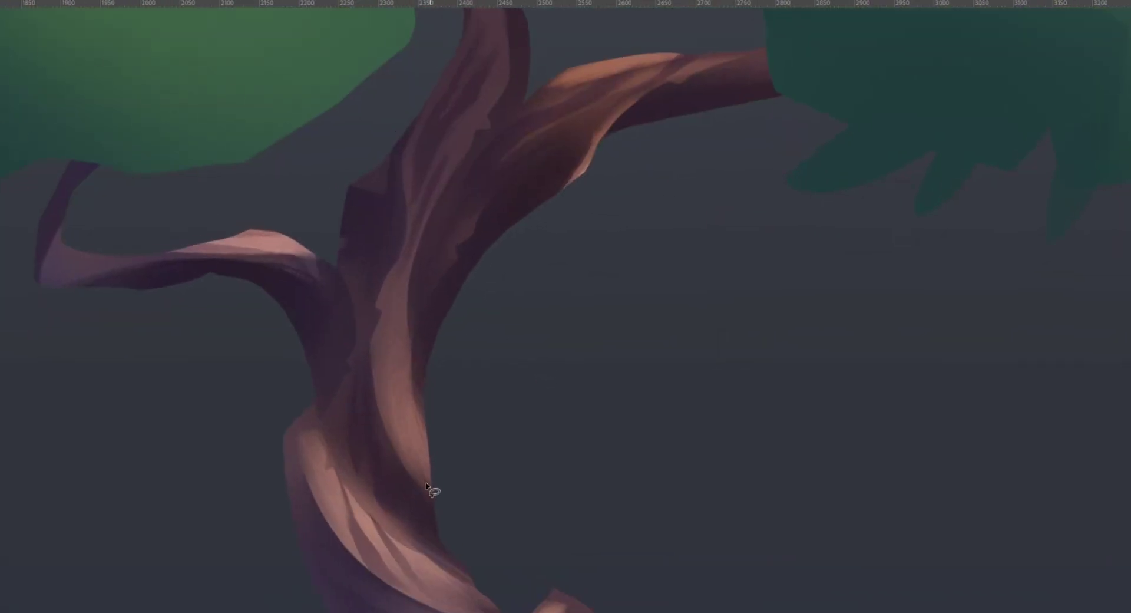
{"action": "left_click_drag", "start_coordinate": [379, 337], "coordinate": [396, 352]}
{"action": "key", "text": "ctrl+d"}
{"action": "mouse_move", "coordinate": [439, 490]}
{"action": "left_mouse_down"}
{"action": "mouse_move", "coordinate": [392, 392]}
{"action": "mouse_move", "coordinate": [379, 276]}
{"action": "mouse_move", "coordinate": [425, 479]}
{"action": "left_mouse_up"}
{"action": "mouse_move", "coordinate": [407, 422]}
{"action": "left_mouse_down"}
{"action": "mouse_move", "coordinate": [393, 329]}
{"action": "mouse_move", "coordinate": [421, 455]}
{"action": "left_mouse_up"}
{"action": "key", "text": "b"}
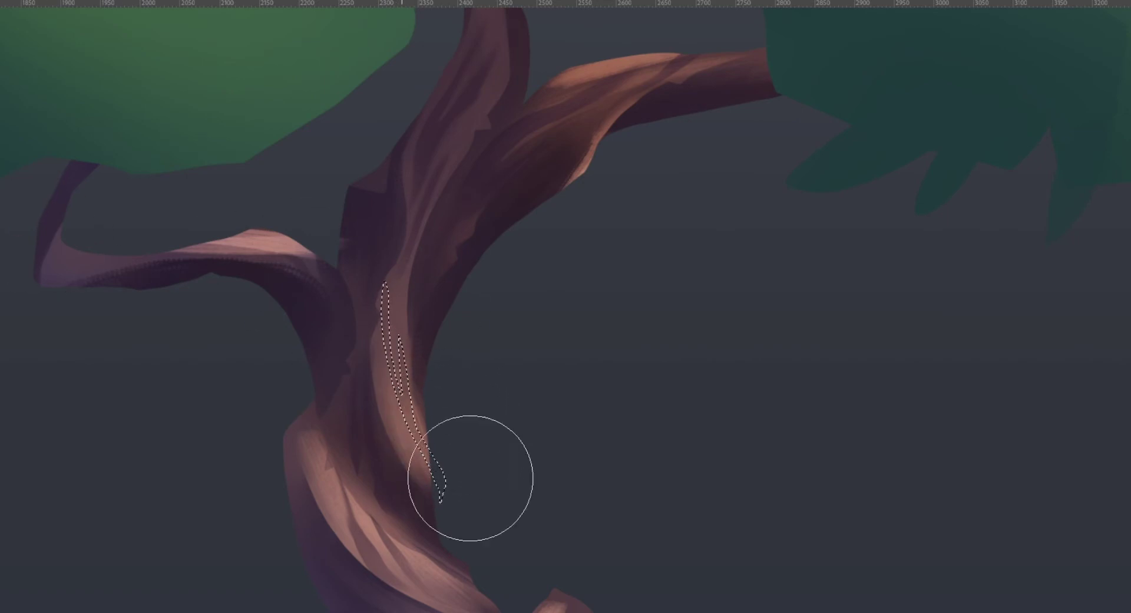
{"action": "left_click_drag", "start_coordinate": [452, 380], "coordinate": [470, 504]}
{"action": "key", "text": "ctrl+d"}
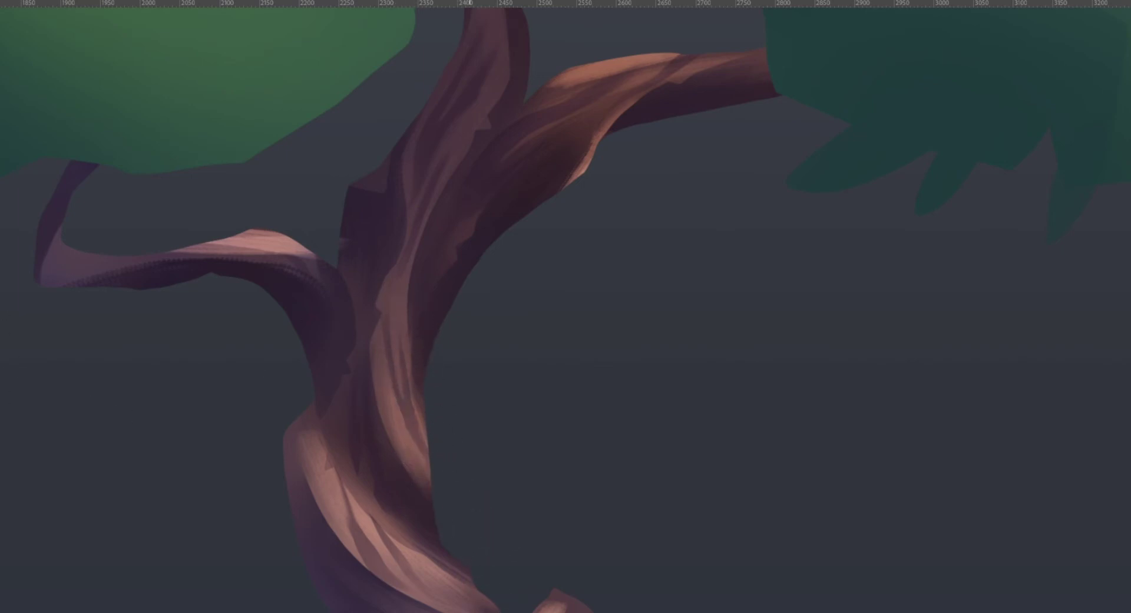
{"action": "left_click", "coordinate": [1038, 251]}
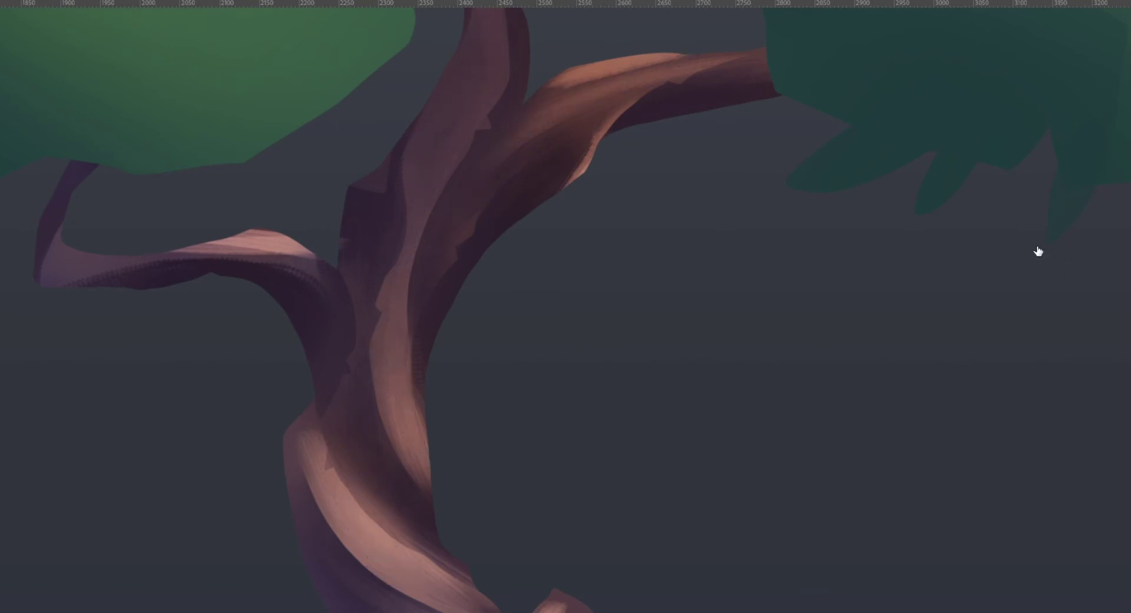
{"action": "left_click", "coordinate": [1038, 252]}
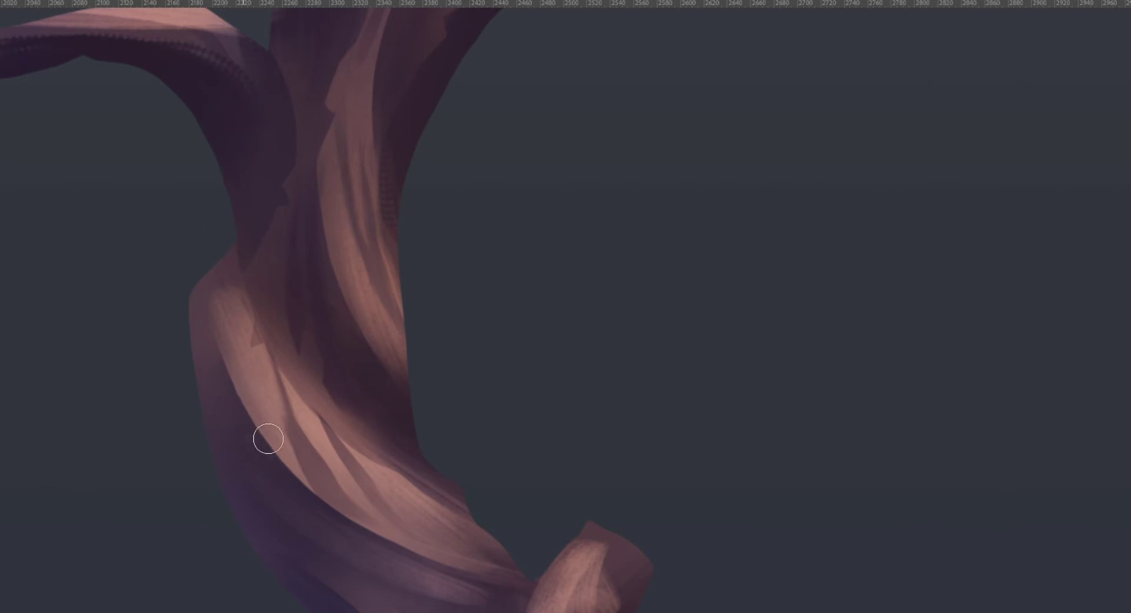
Paint thin light edge lines along the lower contour of the lit twist and the folds of the central strand.
{"action": "left_click_drag", "start_coordinate": [235, 389], "coordinate": [272, 443]}
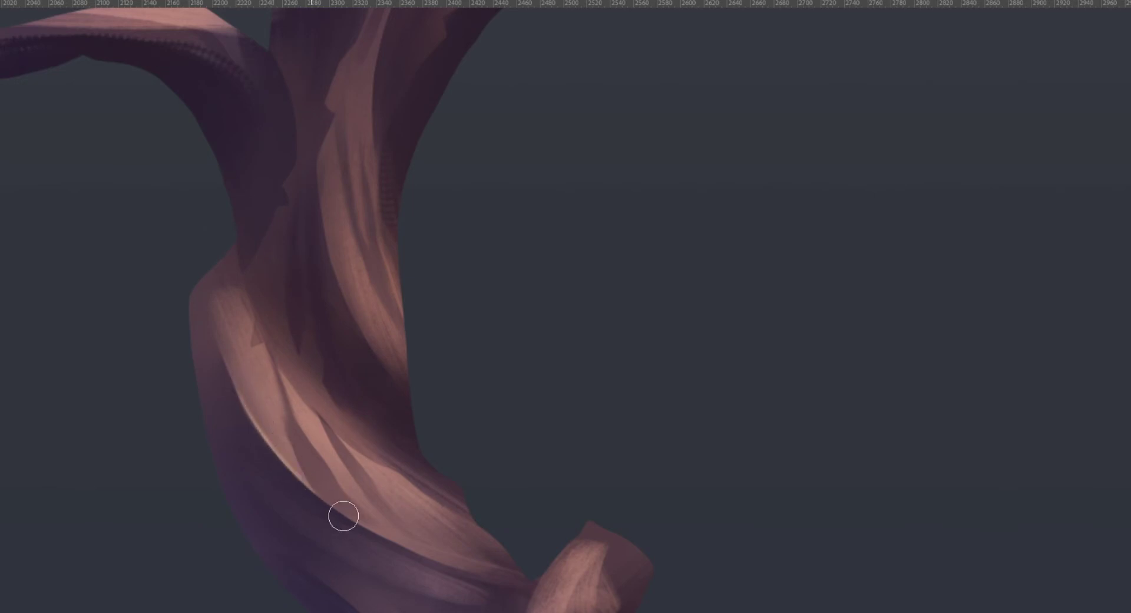
{"action": "left_click_drag", "start_coordinate": [244, 400], "coordinate": [262, 430]}
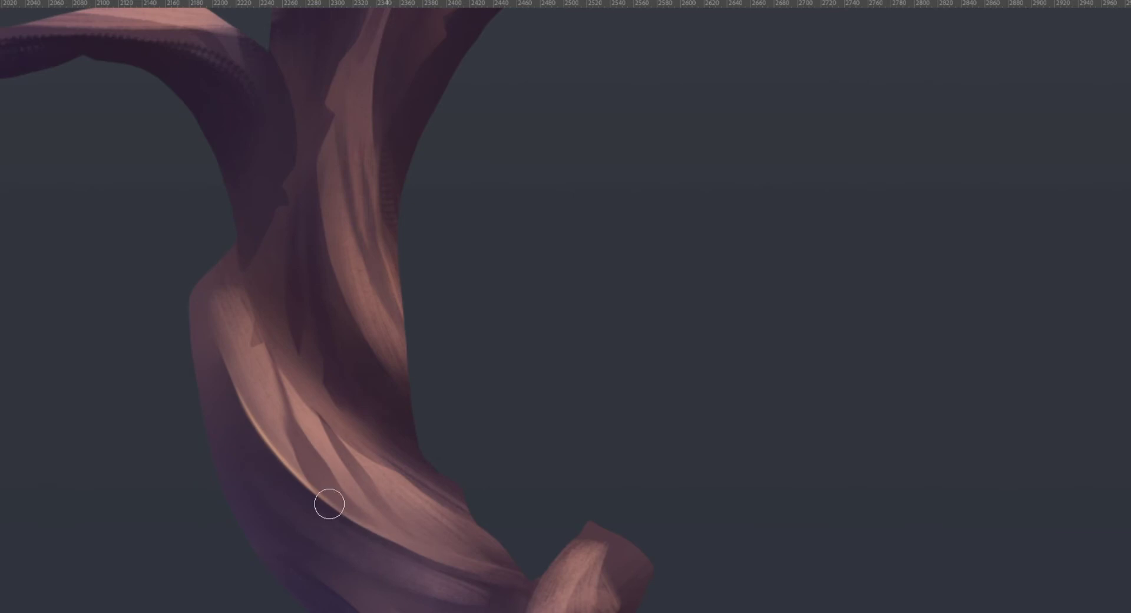
{"action": "left_click_drag", "start_coordinate": [329, 504], "coordinate": [476, 579]}
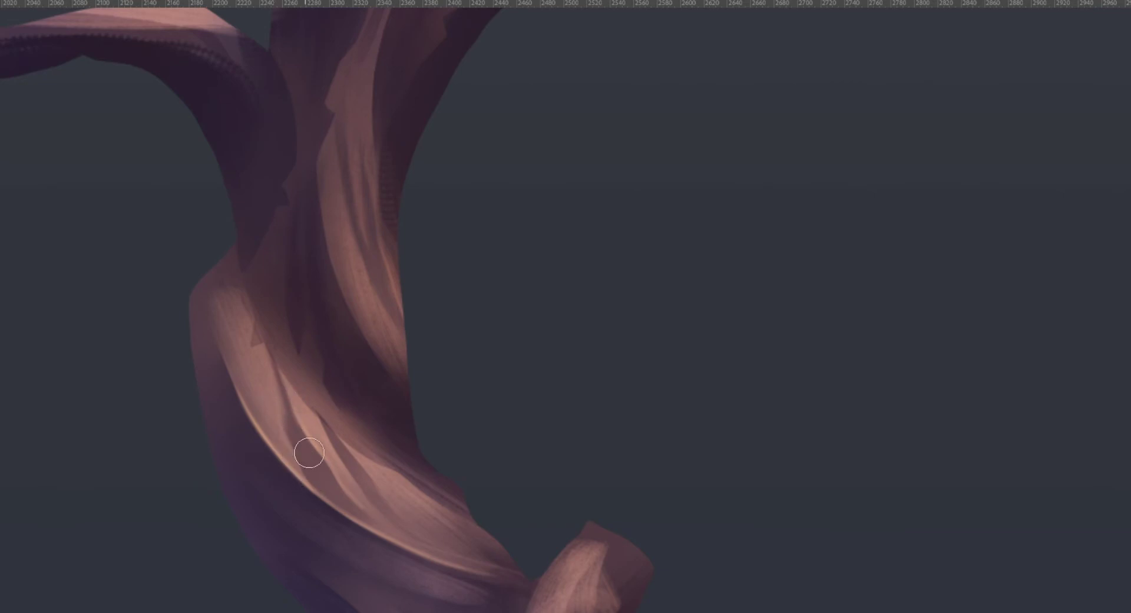
{"action": "mouse_move", "coordinate": [350, 270]}
{"action": "left_mouse_down"}
{"action": "mouse_move", "coordinate": [356, 303]}
{"action": "mouse_move", "coordinate": [333, 215]}
{"action": "mouse_move", "coordinate": [377, 347]}
{"action": "left_mouse_up"}
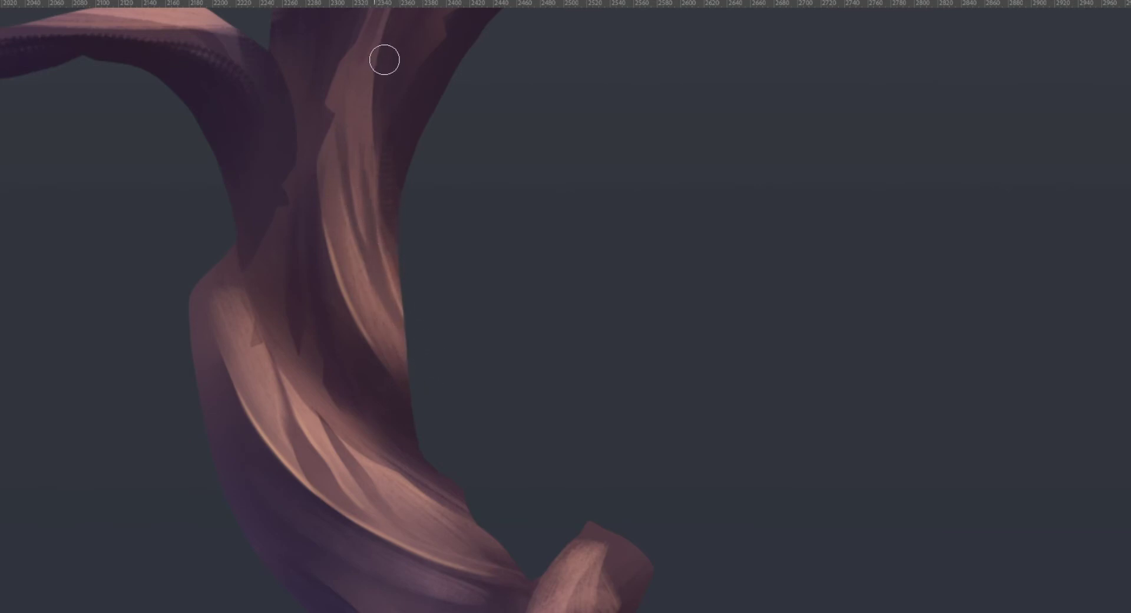
Add warm edge highlights to both branches, the knob on the trunk's left side and the bulge below it.
{"action": "left_click_drag", "start_coordinate": [452, 147], "coordinate": [431, 440]}
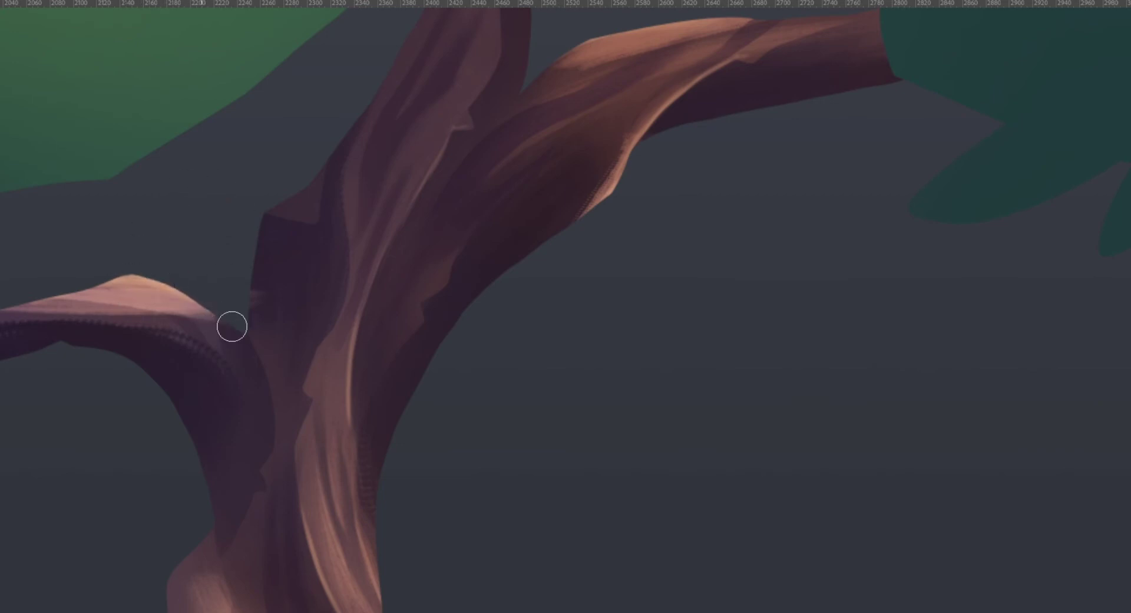
{"action": "mouse_move", "coordinate": [297, 211]}
{"action": "left_mouse_down"}
{"action": "mouse_move", "coordinate": [266, 226]}
{"action": "mouse_move", "coordinate": [306, 194]}
{"action": "left_mouse_up"}
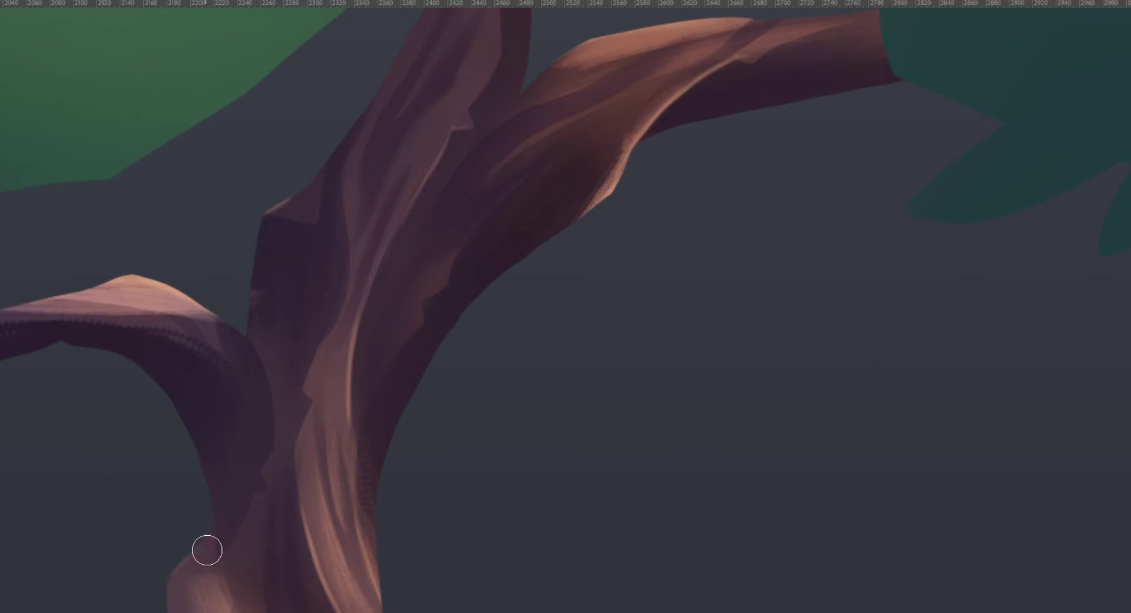
{"action": "left_click_drag", "start_coordinate": [175, 607], "coordinate": [205, 553]}
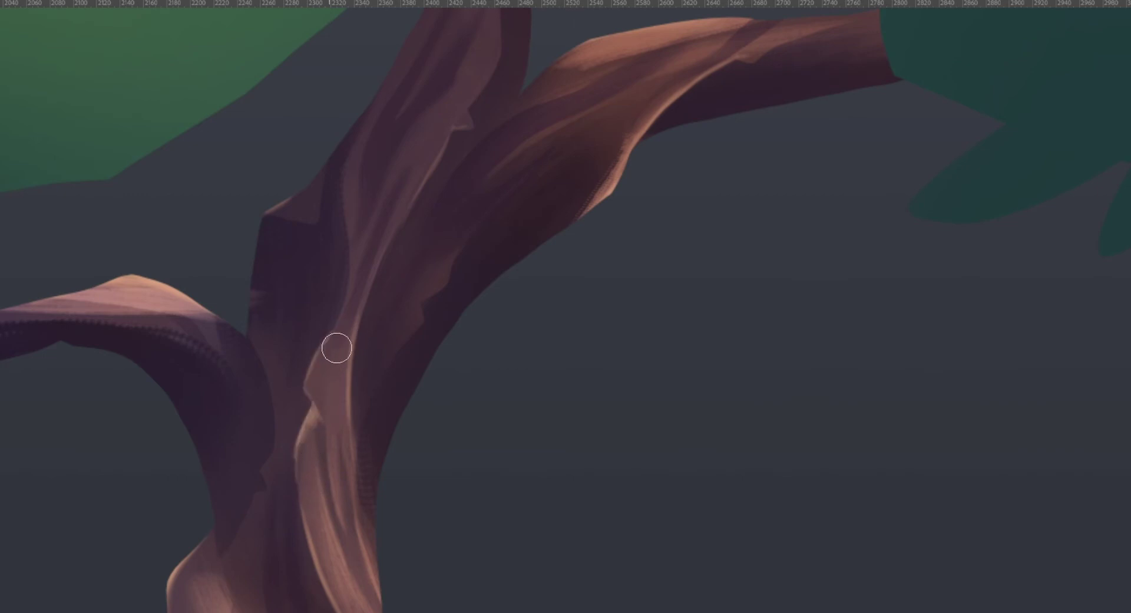
Paint thin light lines along the curving folds of the strand leading into the upper trunk.
{"action": "left_click_drag", "start_coordinate": [359, 163], "coordinate": [356, 228]}
{"action": "left_click_drag", "start_coordinate": [382, 121], "coordinate": [355, 192]}
{"action": "mouse_move", "coordinate": [392, 103]}
{"action": "left_mouse_down"}
{"action": "mouse_move", "coordinate": [360, 177]}
{"action": "mouse_move", "coordinate": [355, 234]}
{"action": "left_mouse_up"}
{"action": "left_click_drag", "start_coordinate": [522, 73], "coordinate": [372, 360]}
Highlight the right edge of the trunk's top twig and the crease beneath the right branch with thin light lines.
{"action": "left_click_drag", "start_coordinate": [333, 156], "coordinate": [356, 300]}
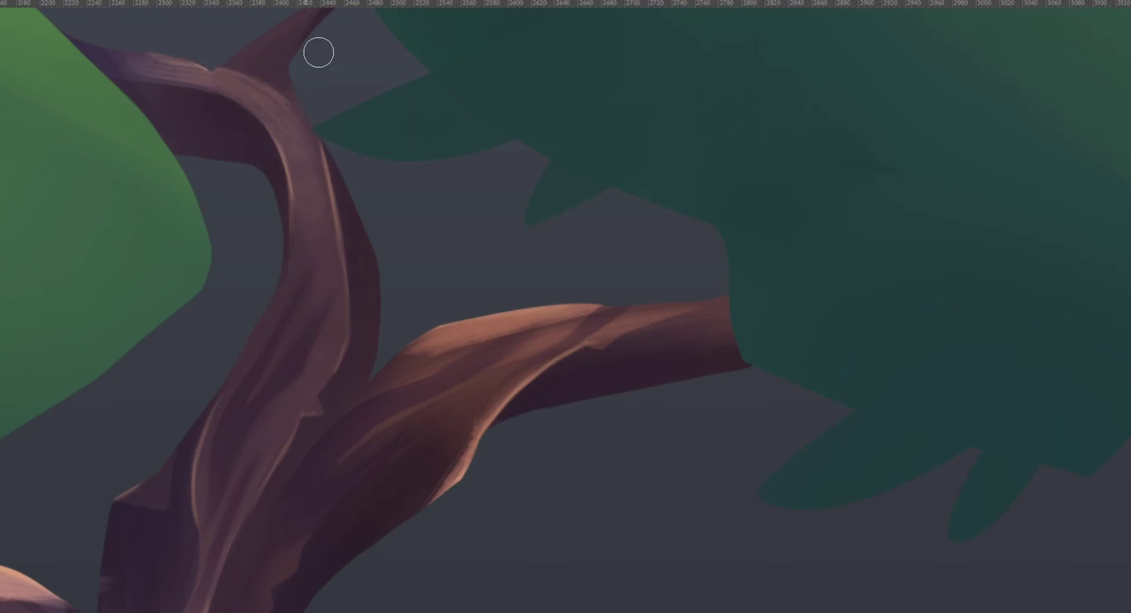
{"action": "left_click_drag", "start_coordinate": [303, 76], "coordinate": [323, 43]}
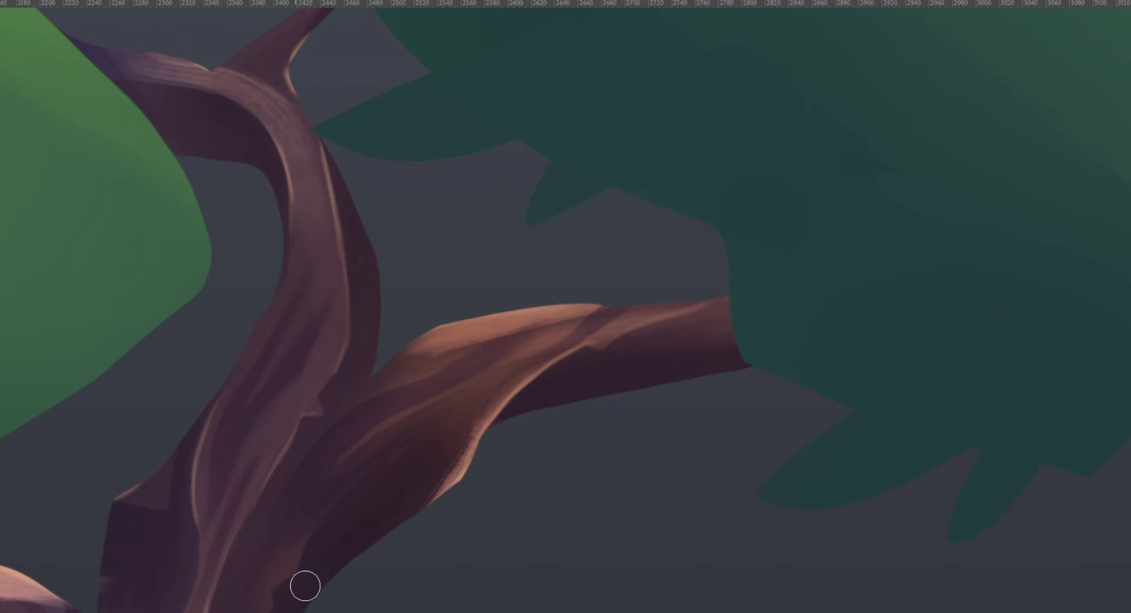
{"action": "left_click_drag", "start_coordinate": [305, 585], "coordinate": [362, 486]}
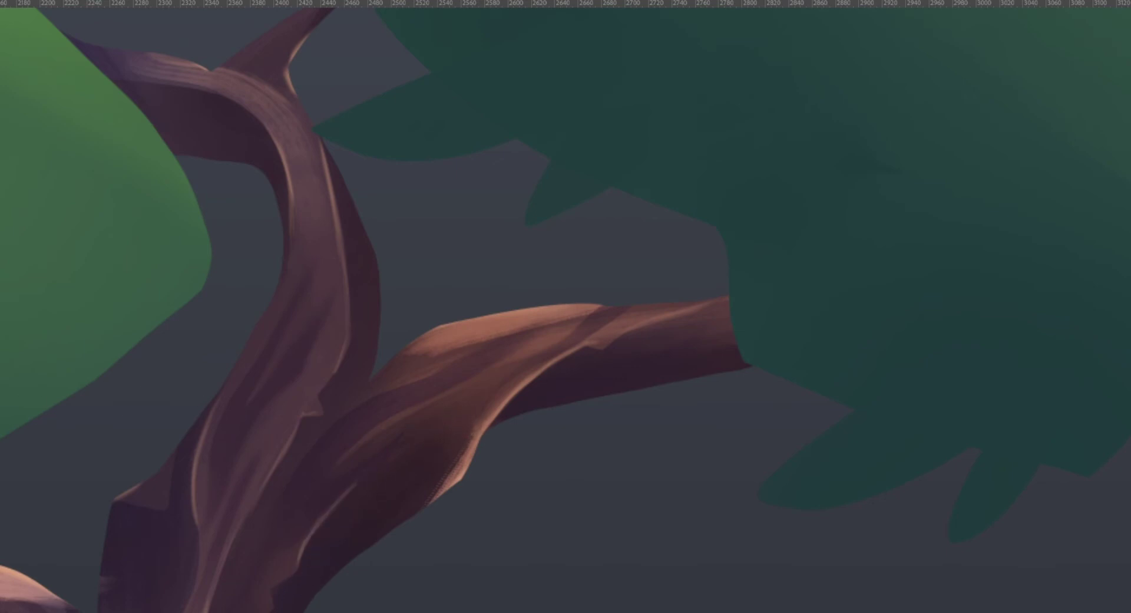
Paint light edge lines along the lower trunk's diagonal fold, its right contour and the right side of the stump.
{"action": "left_click_drag", "start_coordinate": [438, 513], "coordinate": [526, 499]}
{"action": "left_click_drag", "start_coordinate": [627, 486], "coordinate": [631, 441]}
{"action": "left_click_drag", "start_coordinate": [704, 508], "coordinate": [725, 496]}
{"action": "left_click_drag", "start_coordinate": [477, 378], "coordinate": [444, 279]}
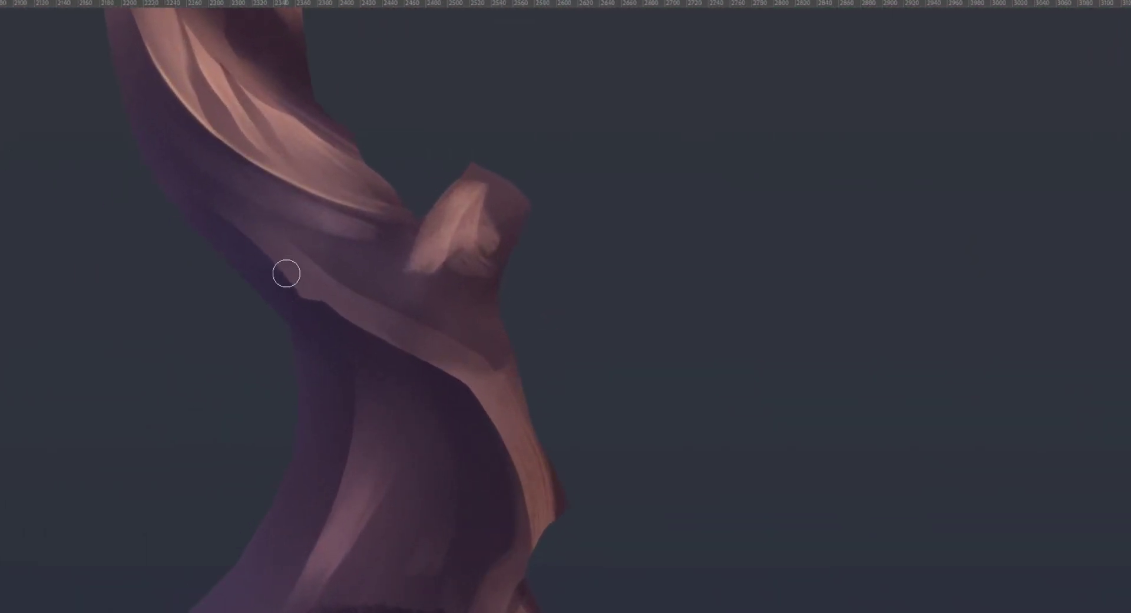
{"action": "mouse_move", "coordinate": [286, 272]}
{"action": "left_mouse_down"}
{"action": "mouse_move", "coordinate": [310, 304]}
{"action": "mouse_move", "coordinate": [473, 396]}
{"action": "left_mouse_up"}
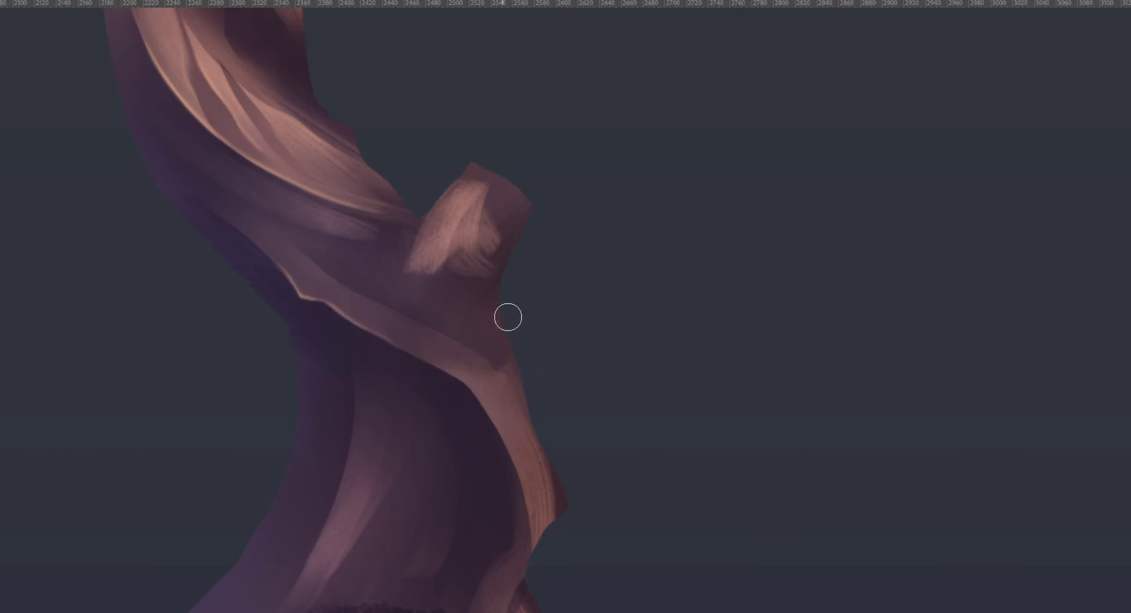
{"action": "left_click_drag", "start_coordinate": [508, 317], "coordinate": [545, 449]}
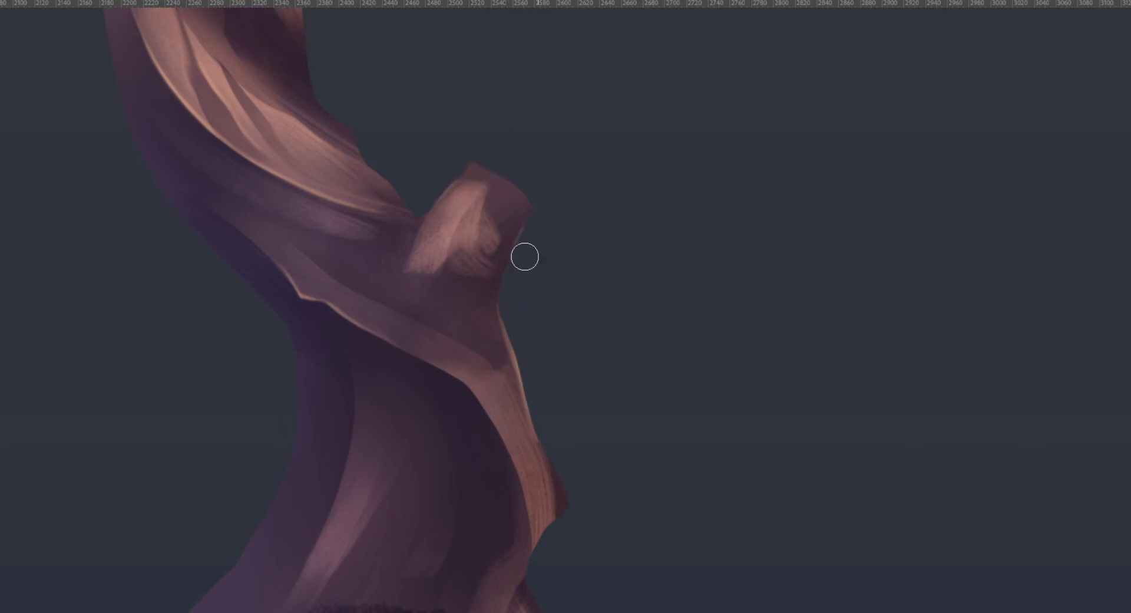
{"action": "left_click_drag", "start_coordinate": [525, 257], "coordinate": [545, 206]}
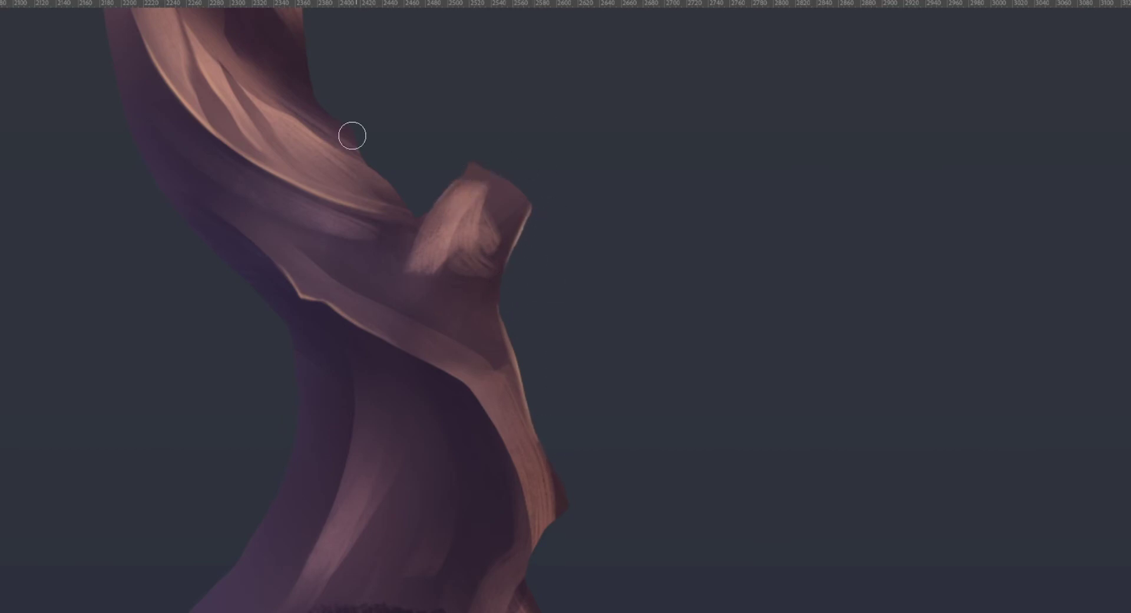
Paint light edge lines on the trunk's right contour above the stump and cut a small notch in the upper strand's right edge.
{"action": "mouse_move", "coordinate": [293, 88]}
{"action": "left_mouse_down"}
{"action": "mouse_move", "coordinate": [388, 152]}
{"action": "mouse_move", "coordinate": [360, 134]}
{"action": "mouse_move", "coordinate": [382, 171]}
{"action": "mouse_move", "coordinate": [329, 143]}
{"action": "mouse_move", "coordinate": [414, 202]}
{"action": "left_mouse_up"}
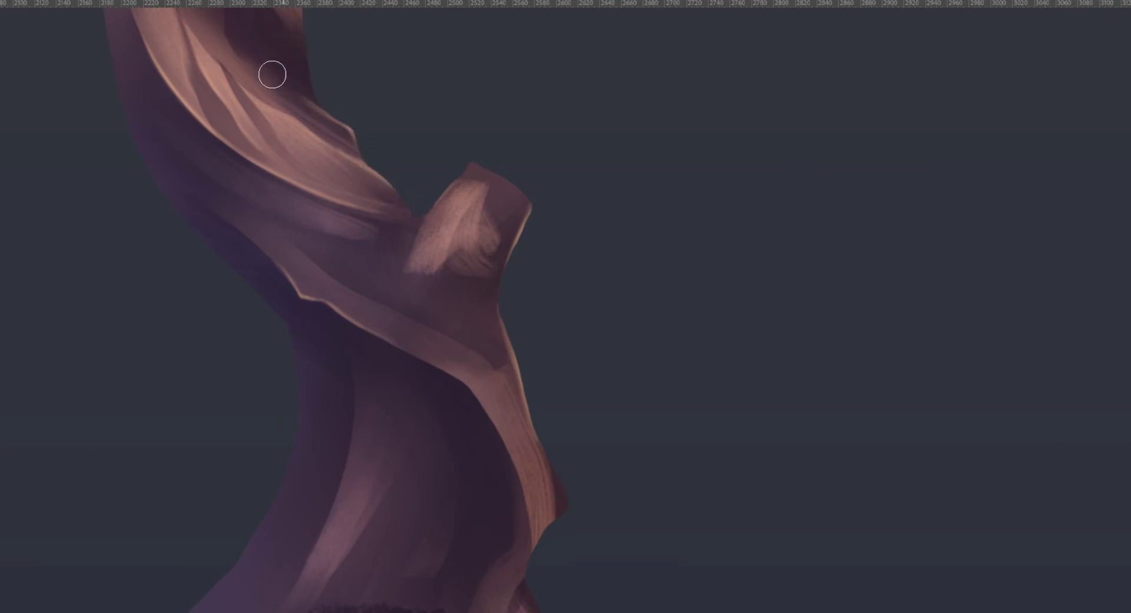
{"action": "left_click_drag", "start_coordinate": [396, 126], "coordinate": [353, 188]}
{"action": "left_click_drag", "start_coordinate": [289, 103], "coordinate": [316, 154]}
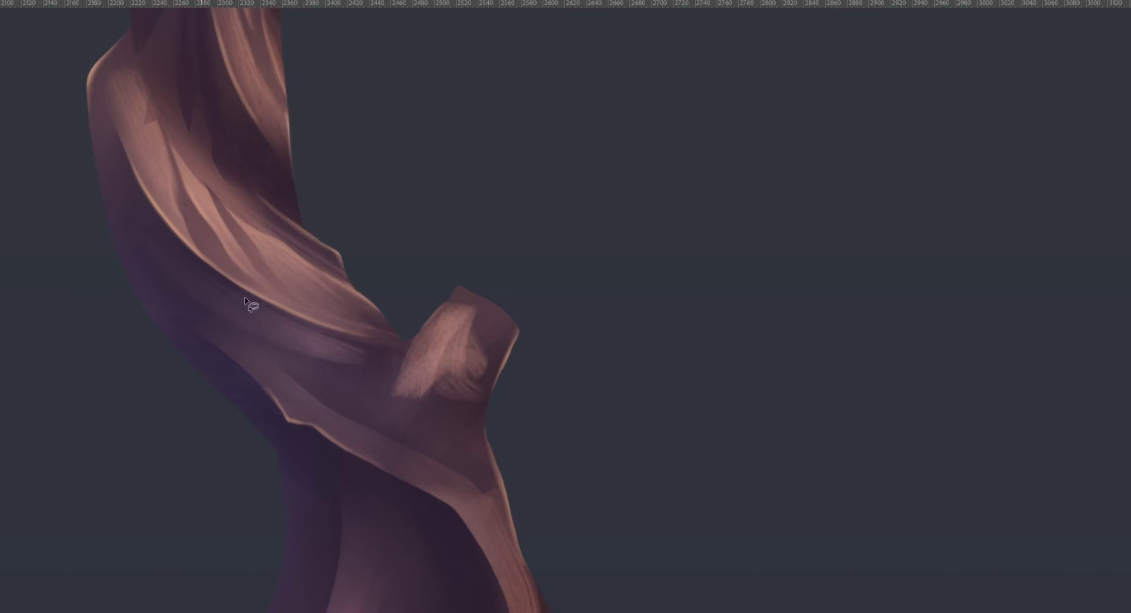
{"action": "key", "text": "l"}
{"action": "left_click_drag", "start_coordinate": [466, 322], "coordinate": [385, 366]}
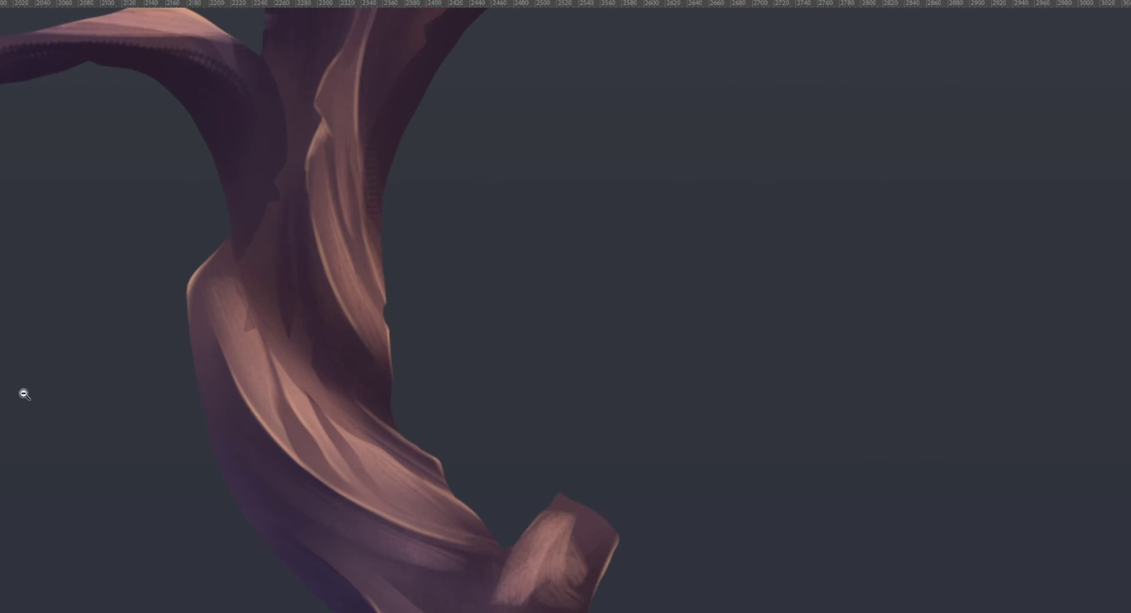
{"action": "mouse_move", "coordinate": [562, 447]}
{"action": "left_mouse_down"}
{"action": "mouse_move", "coordinate": [505, 494]}
{"action": "mouse_move", "coordinate": [448, 512]}
{"action": "left_mouse_up"}
{"action": "mouse_move", "coordinate": [631, 526]}
{"action": "left_mouse_down"}
{"action": "mouse_move", "coordinate": [589, 568]}
{"action": "mouse_move", "coordinate": [560, 565]}
{"action": "left_mouse_up"}
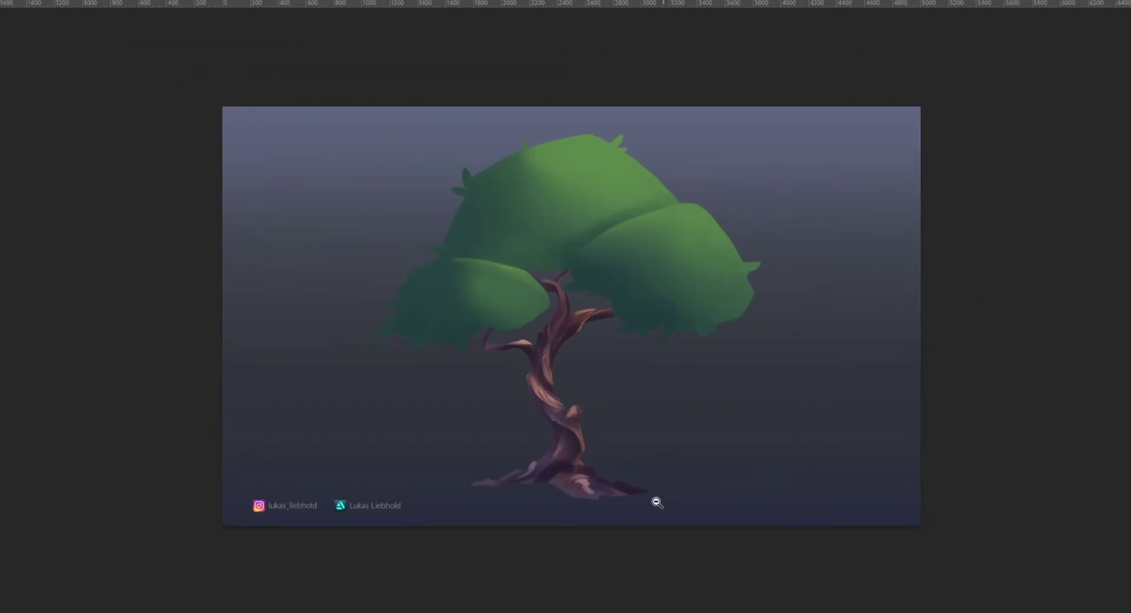
Intensify the trunk's colours with warmer, more saturated lights and deeper purple shadows.
{"action": "left_click_drag", "start_coordinate": [657, 501], "coordinate": [694, 442]}
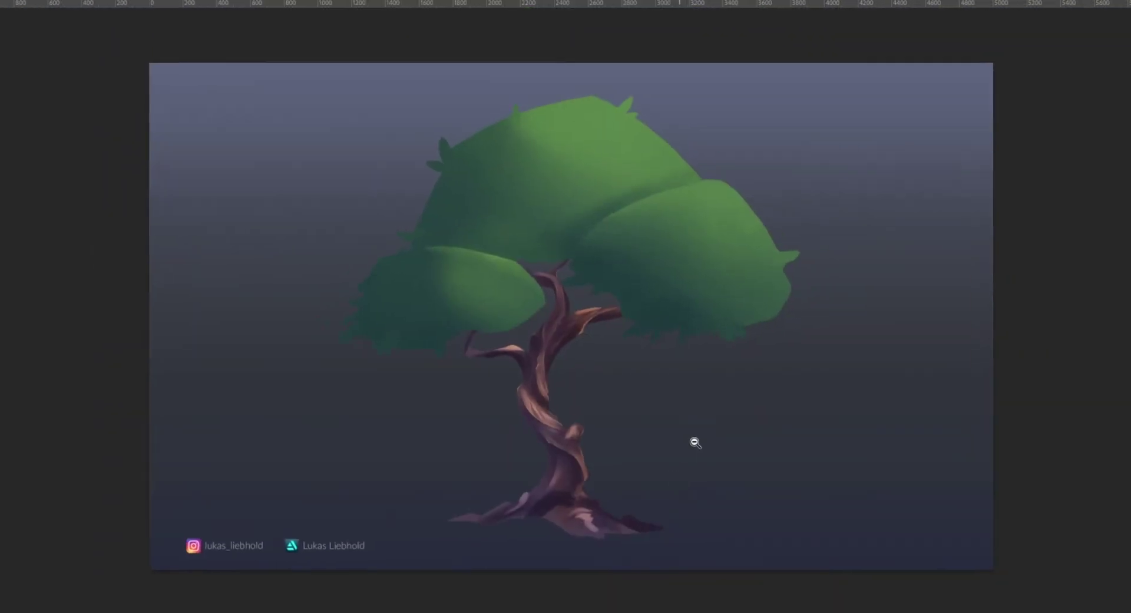
{"action": "scroll", "coordinate": [695, 443], "scroll_direction": "up", "scroll_amount": 2}
{"action": "scroll", "coordinate": [699, 442], "scroll_direction": "down", "scroll_amount": 2}
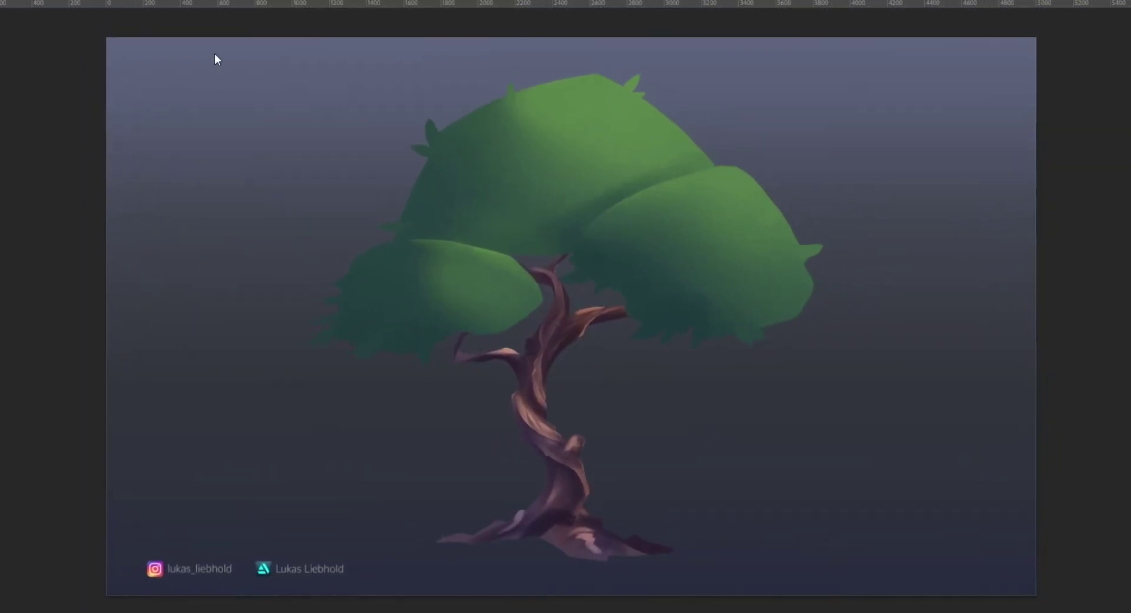
{"action": "left_click", "coordinate": [1036, 254]}
{"action": "left_click", "coordinate": [1035, 254]}
{"action": "left_click", "coordinate": [988, 136]}
{"action": "key", "text": "ctrl+comma"}
{"action": "left_click_drag", "start_coordinate": [651, 486], "coordinate": [671, 442]}
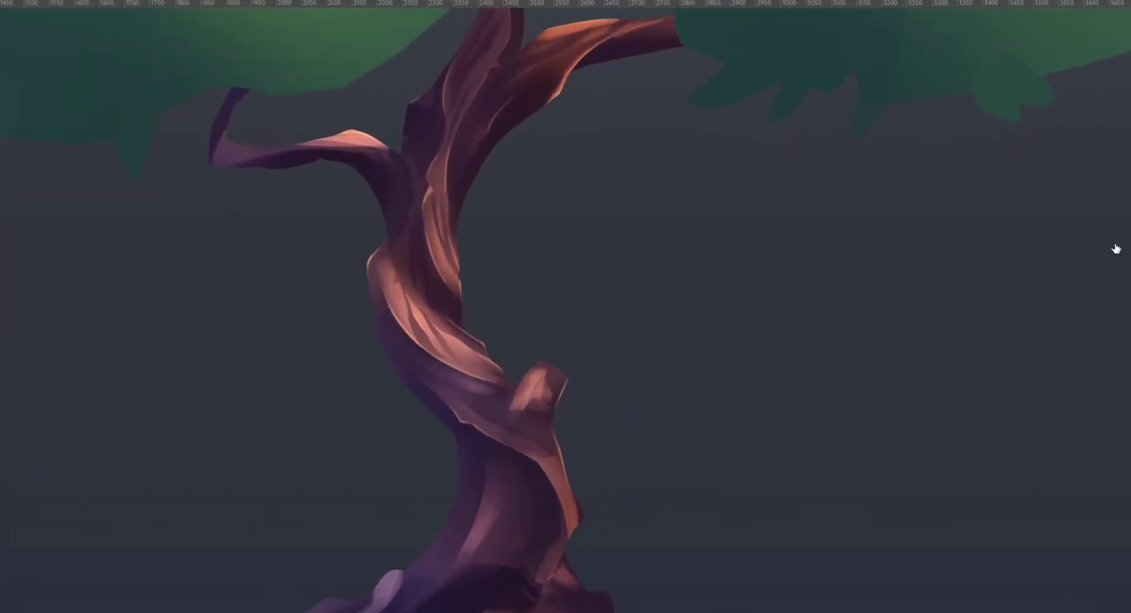
Select a notched oval on the stump's cut end, fill it with dark purple and lighten its rim.
{"action": "left_click_drag", "start_coordinate": [583, 378], "coordinate": [456, 375]}
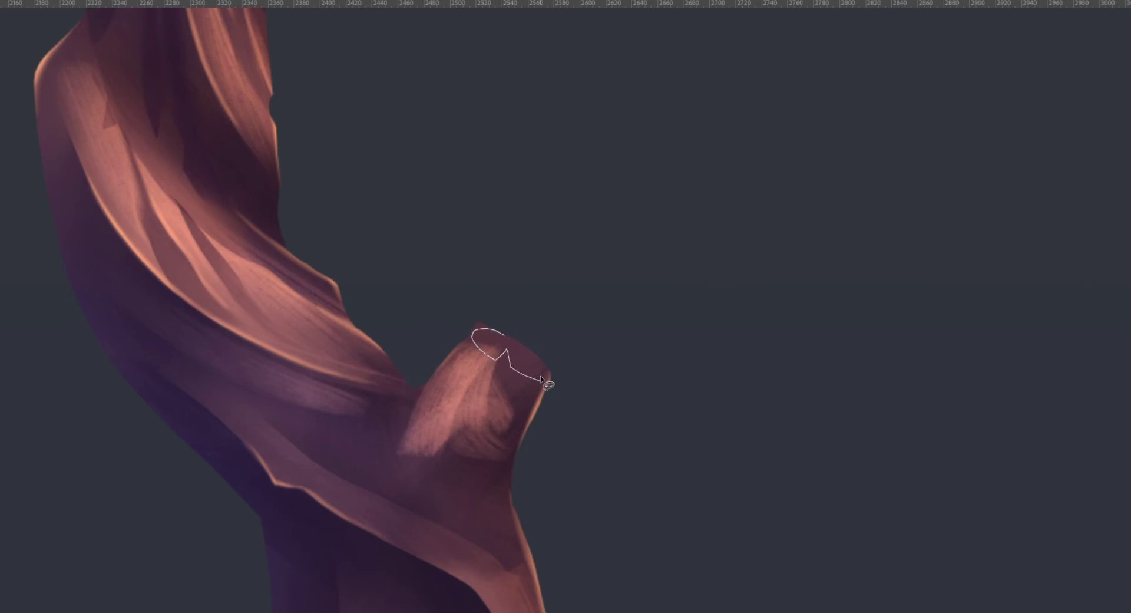
{"action": "left_click_drag", "start_coordinate": [511, 339], "coordinate": [509, 342]}
{"action": "mouse_move", "coordinate": [479, 403]}
{"action": "left_mouse_down"}
{"action": "mouse_move", "coordinate": [497, 347]}
{"action": "mouse_move", "coordinate": [510, 376]}
{"action": "mouse_move", "coordinate": [522, 346]}
{"action": "mouse_move", "coordinate": [512, 376]}
{"action": "mouse_move", "coordinate": [550, 368]}
{"action": "mouse_move", "coordinate": [508, 381]}
{"action": "mouse_move", "coordinate": [514, 371]}
{"action": "mouse_move", "coordinate": [546, 377]}
{"action": "mouse_move", "coordinate": [525, 387]}
{"action": "mouse_move", "coordinate": [552, 380]}
{"action": "mouse_move", "coordinate": [517, 361]}
{"action": "left_mouse_up"}
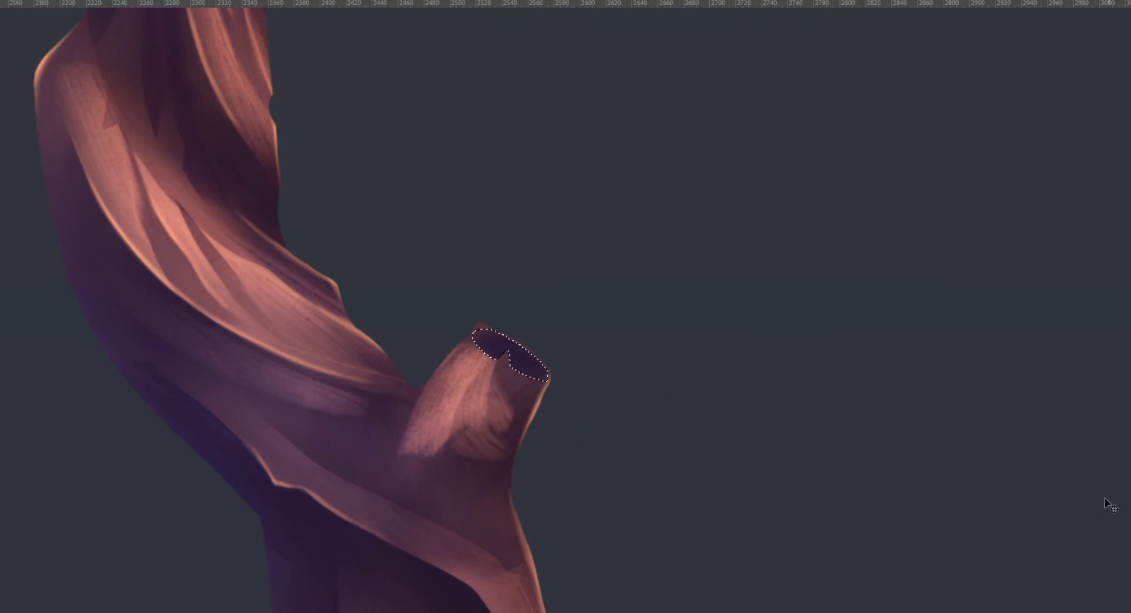
{"action": "mouse_move", "coordinate": [502, 334]}
{"action": "left_mouse_down"}
{"action": "mouse_move", "coordinate": [486, 358]}
{"action": "mouse_move", "coordinate": [495, 340]}
{"action": "mouse_move", "coordinate": [487, 351]}
{"action": "mouse_move", "coordinate": [502, 365]}
{"action": "mouse_move", "coordinate": [523, 359]}
{"action": "mouse_move", "coordinate": [524, 379]}
{"action": "mouse_move", "coordinate": [562, 391]}
{"action": "mouse_move", "coordinate": [564, 379]}
{"action": "mouse_move", "coordinate": [510, 343]}
{"action": "mouse_move", "coordinate": [552, 402]}
{"action": "mouse_move", "coordinate": [541, 354]}
{"action": "mouse_move", "coordinate": [507, 348]}
{"action": "left_mouse_up"}
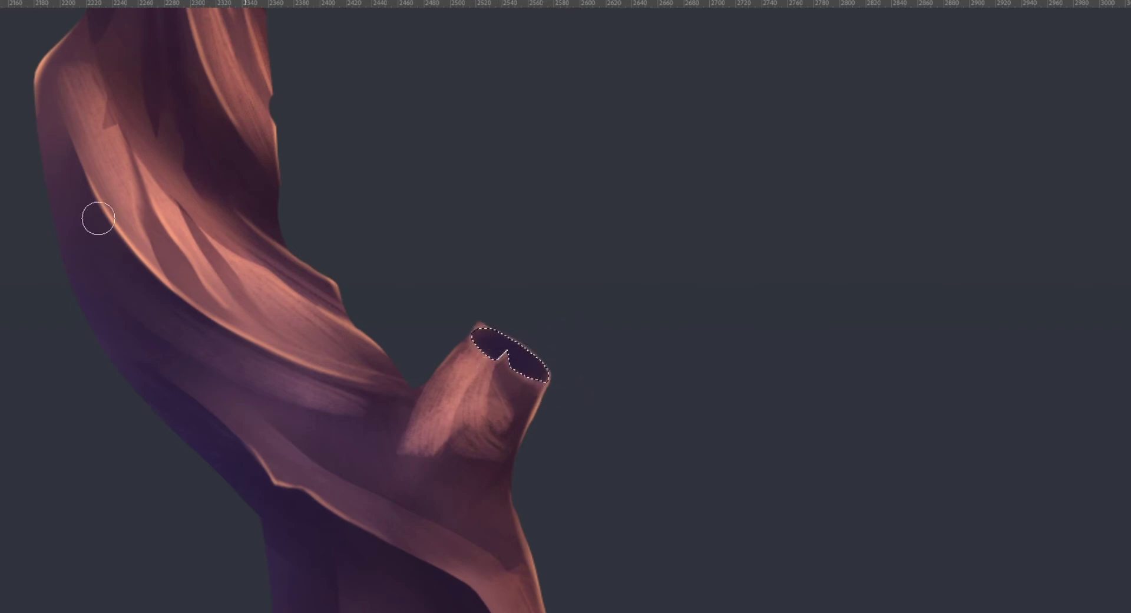
{"action": "key", "text": "ctrl+d"}
Mask the stump's lit left side with a freehand selection and smooth the shading around it with sampled trunk colours.
{"action": "left_click_drag", "start_coordinate": [596, 422], "coordinate": [478, 477]}
{"action": "left_click_drag", "start_coordinate": [624, 459], "coordinate": [541, 319]}
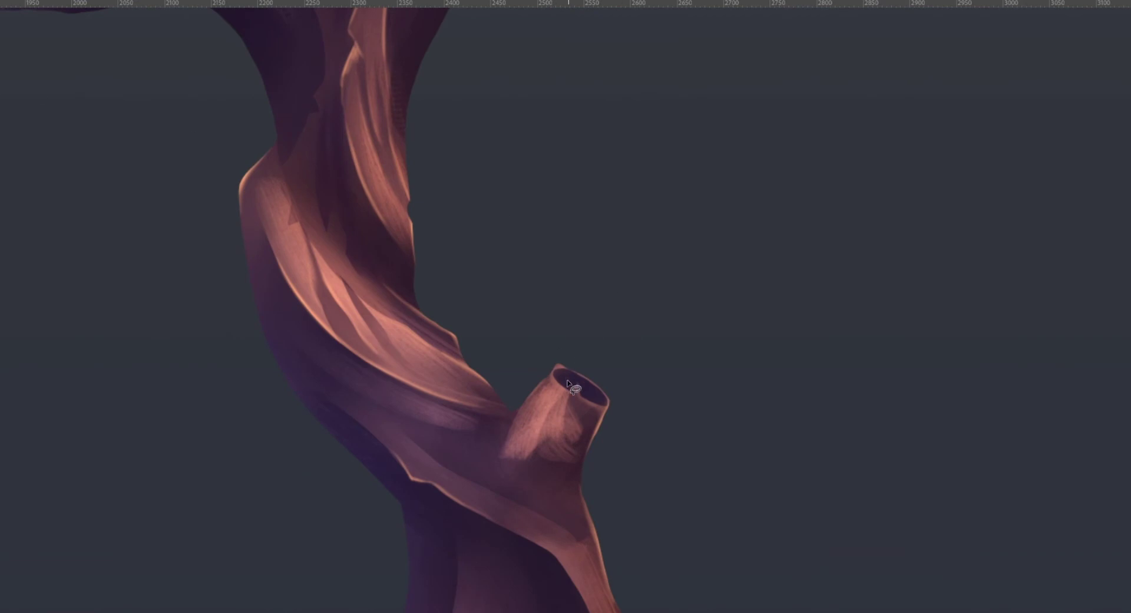
{"action": "mouse_move", "coordinate": [561, 396]}
{"action": "left_mouse_down"}
{"action": "mouse_move", "coordinate": [562, 423]}
{"action": "mouse_move", "coordinate": [501, 474]}
{"action": "mouse_move", "coordinate": [459, 458]}
{"action": "mouse_move", "coordinate": [522, 365]}
{"action": "mouse_move", "coordinate": [563, 386]}
{"action": "left_mouse_up"}
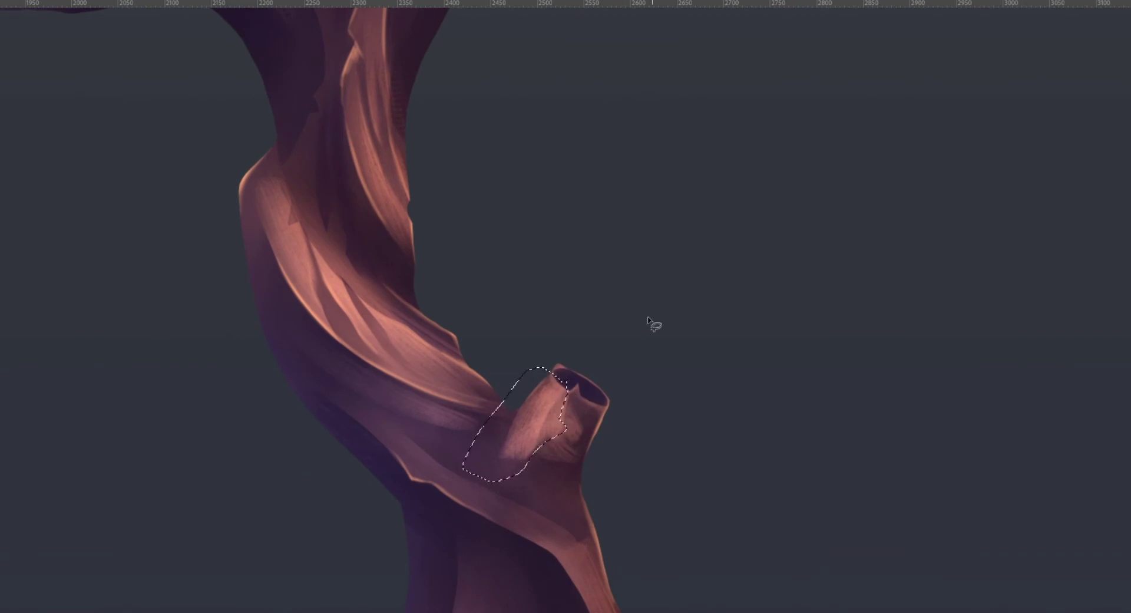
{"action": "left_click", "coordinate": [553, 409], "text": "alt"}
{"action": "key", "text": "alt"}
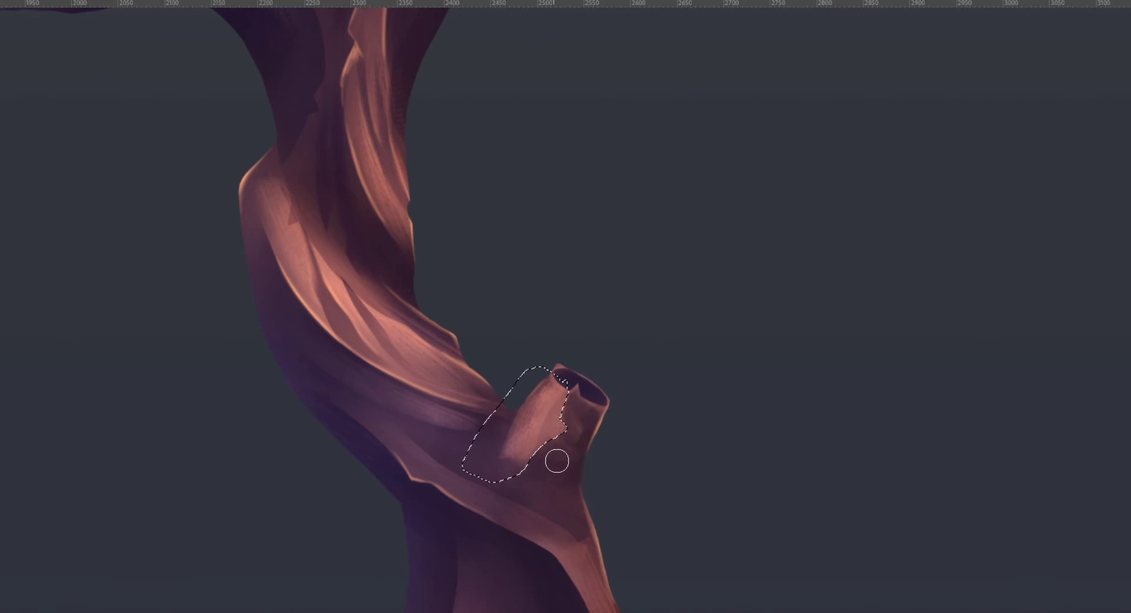
{"action": "key", "text": "ctrl+d"}
Select curved bands across the three foliage masses and shade them darker green to form layered tiers.
{"action": "left_click_drag", "start_coordinate": [415, 390], "coordinate": [356, 390]}
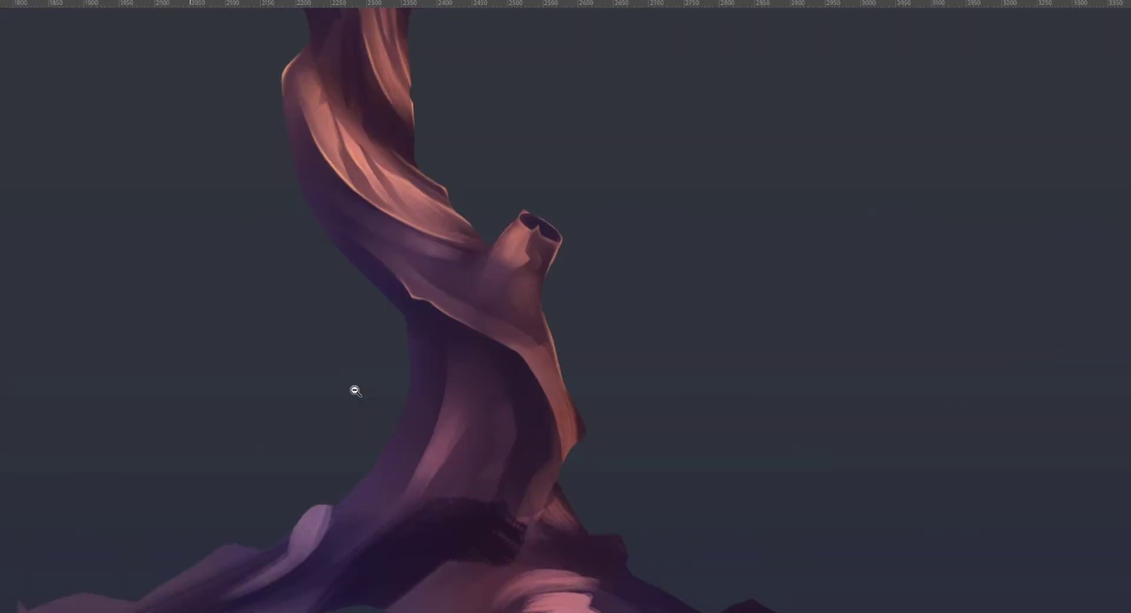
{"action": "mouse_move", "coordinate": [707, 482]}
{"action": "left_mouse_down"}
{"action": "mouse_move", "coordinate": [607, 482]}
{"action": "mouse_move", "coordinate": [596, 536]}
{"action": "mouse_move", "coordinate": [630, 467]}
{"action": "mouse_move", "coordinate": [642, 482]}
{"action": "mouse_move", "coordinate": [611, 513]}
{"action": "mouse_move", "coordinate": [642, 441]}
{"action": "left_mouse_up"}
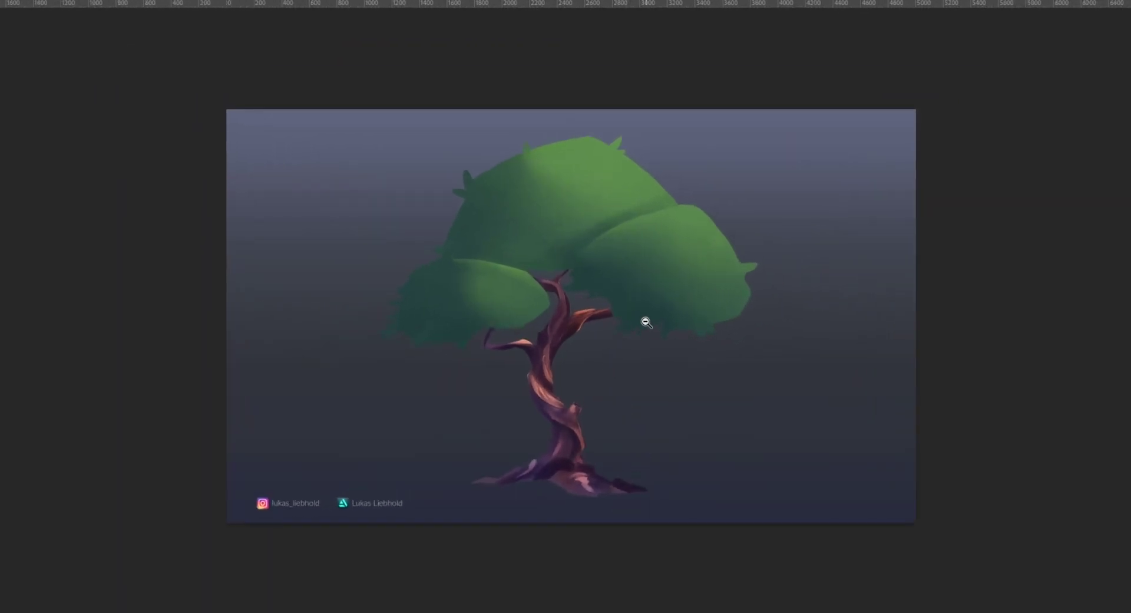
{"action": "scroll", "coordinate": [646, 322], "scroll_direction": "up", "scroll_amount": 3}
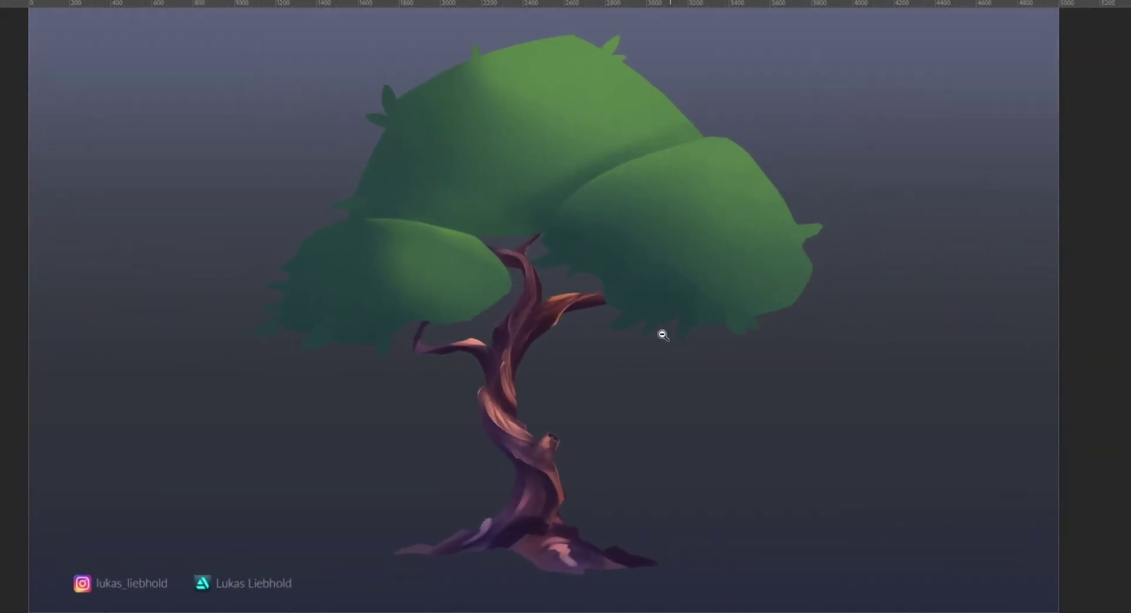
{"action": "scroll", "coordinate": [663, 334], "scroll_direction": "down", "scroll_amount": 2}
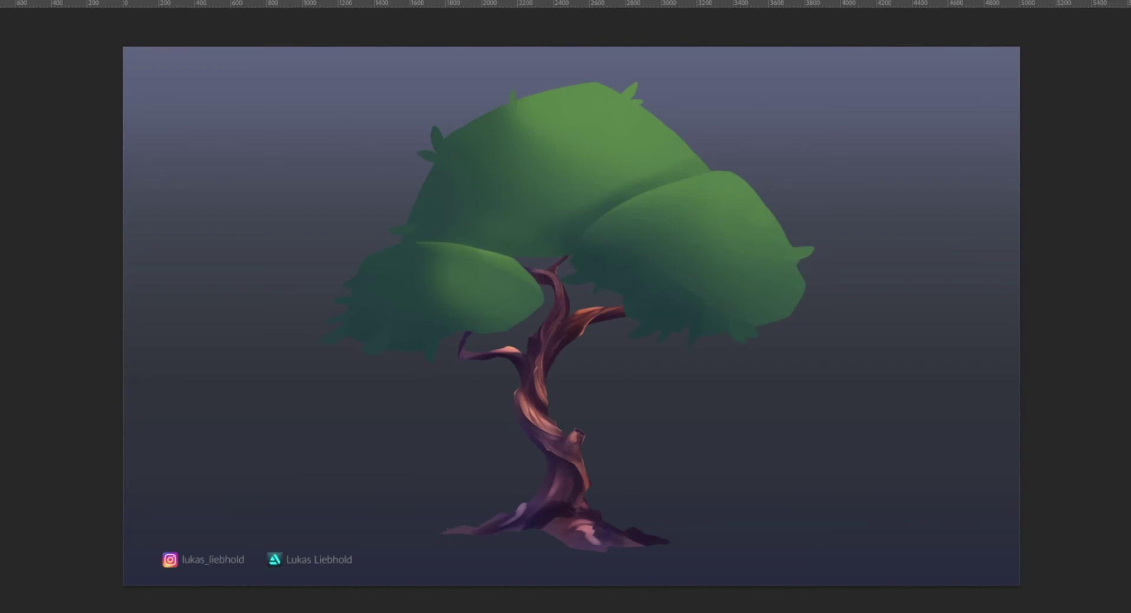
{"action": "mouse_move", "coordinate": [610, 202]}
{"action": "left_mouse_down"}
{"action": "mouse_move", "coordinate": [795, 265]}
{"action": "mouse_move", "coordinate": [658, 282]}
{"action": "mouse_move", "coordinate": [578, 223]}
{"action": "left_mouse_up"}
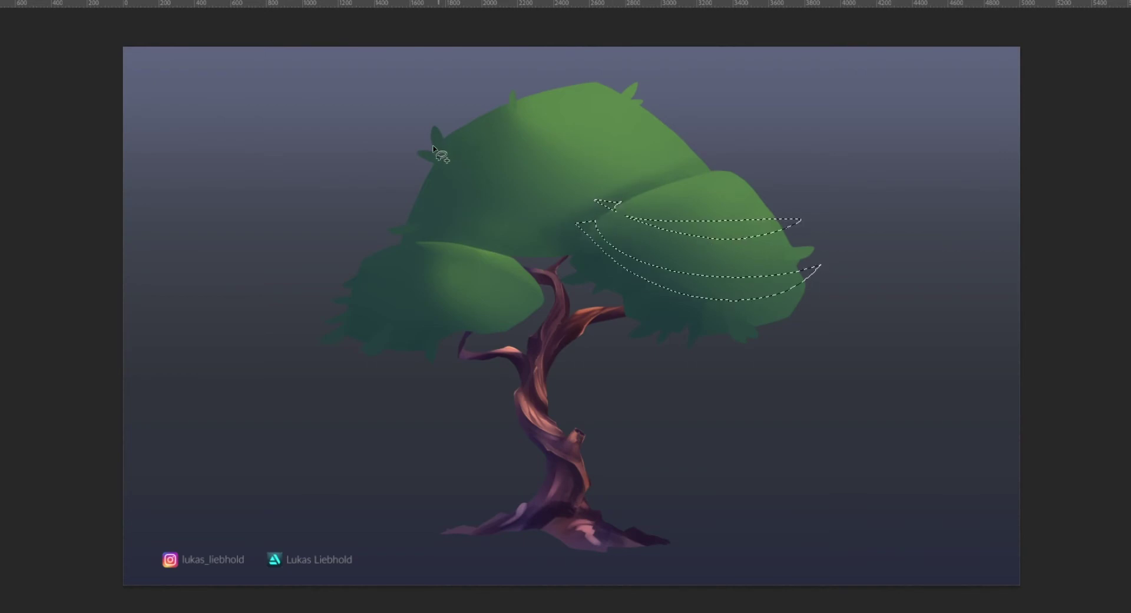
{"action": "mouse_move", "coordinate": [429, 158]}
{"action": "left_mouse_down"}
{"action": "mouse_move", "coordinate": [658, 104]}
{"action": "mouse_move", "coordinate": [574, 165]}
{"action": "mouse_move", "coordinate": [428, 161]}
{"action": "left_mouse_up"}
{"action": "mouse_move", "coordinate": [410, 190]}
{"action": "left_mouse_down"}
{"action": "mouse_move", "coordinate": [481, 203]}
{"action": "mouse_move", "coordinate": [687, 160]}
{"action": "mouse_move", "coordinate": [569, 227]}
{"action": "mouse_move", "coordinate": [472, 229]}
{"action": "mouse_move", "coordinate": [402, 194]}
{"action": "left_mouse_up"}
{"action": "mouse_move", "coordinate": [346, 288]}
{"action": "left_mouse_down"}
{"action": "mouse_move", "coordinate": [436, 278]}
{"action": "mouse_move", "coordinate": [511, 255]}
{"action": "mouse_move", "coordinate": [456, 291]}
{"action": "mouse_move", "coordinate": [390, 308]}
{"action": "mouse_move", "coordinate": [345, 278]}
{"action": "left_mouse_up"}
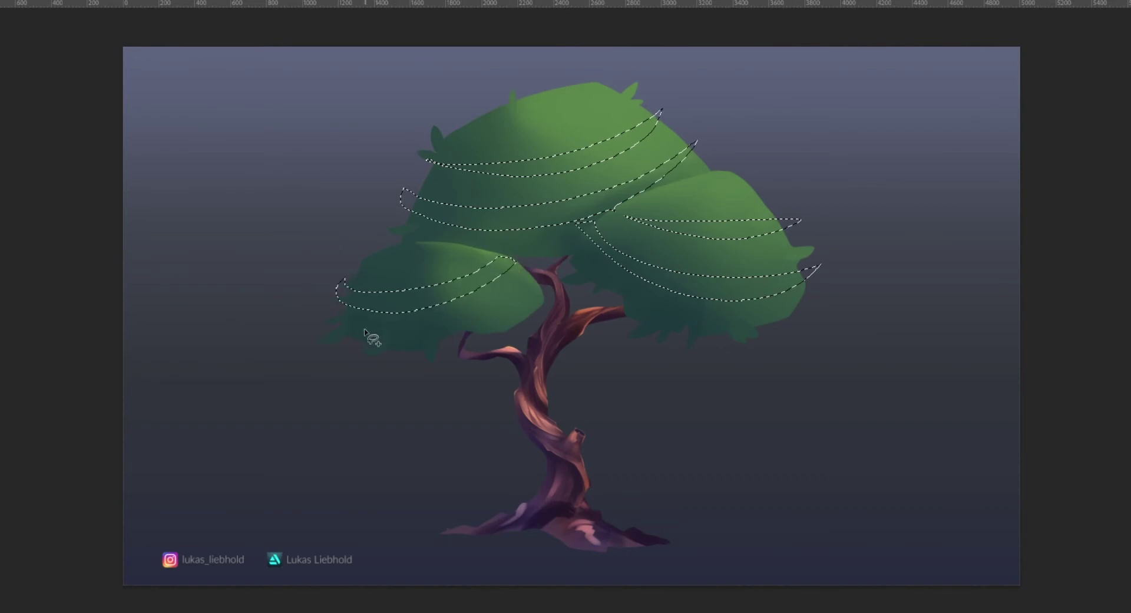
{"action": "mouse_move", "coordinate": [532, 270]}
{"action": "left_mouse_down"}
{"action": "mouse_move", "coordinate": [426, 313]}
{"action": "mouse_move", "coordinate": [511, 296]}
{"action": "mouse_move", "coordinate": [537, 275]}
{"action": "left_mouse_up"}
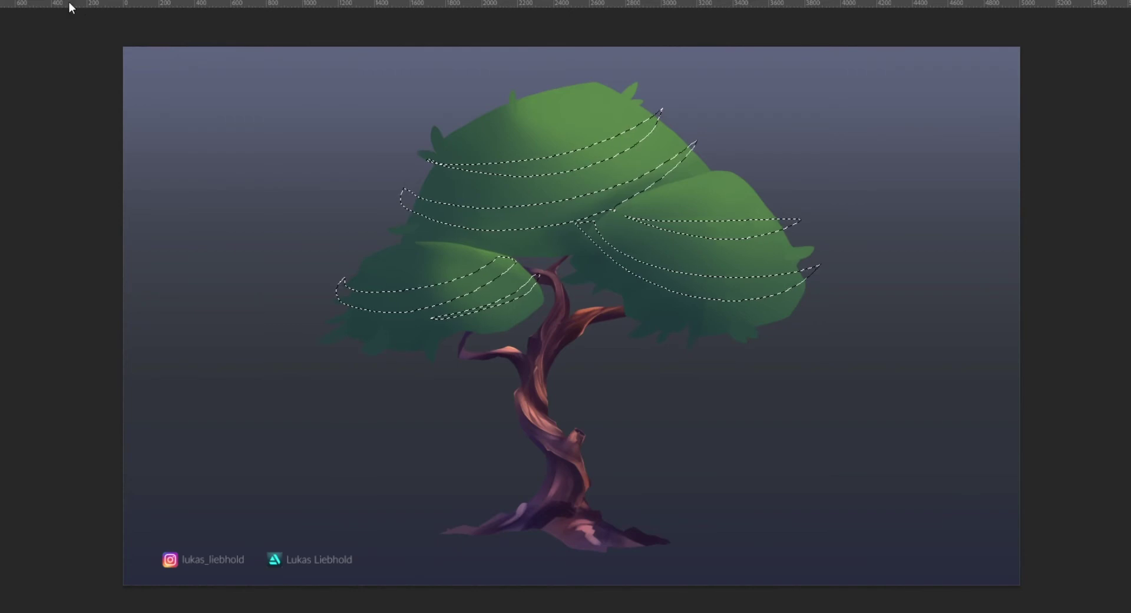
{"action": "key", "text": "b"}
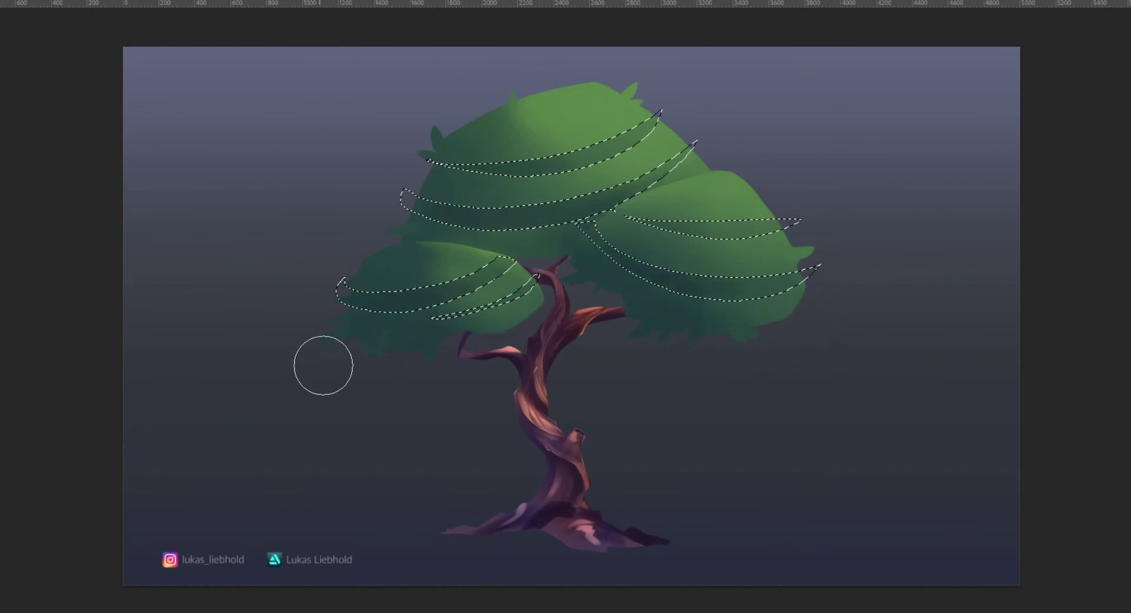
{"action": "key", "text": "ctrl+d"}
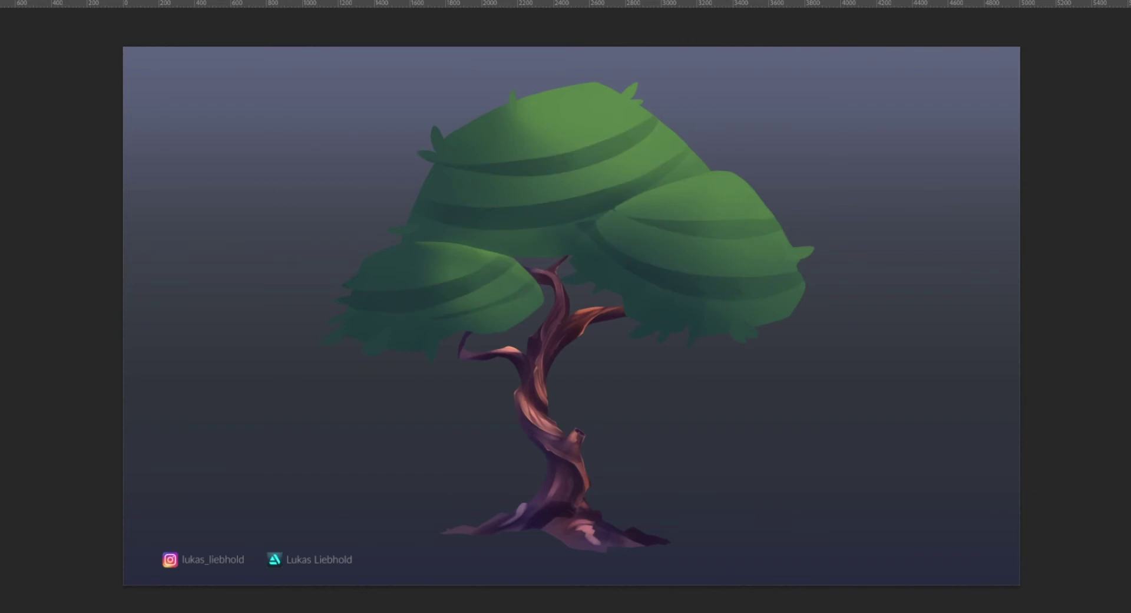
Outline small leaf clusters with freehand selections along the lower shadow band of the right foliage mass.
{"action": "left_click_drag", "start_coordinate": [621, 421], "coordinate": [640, 174]}
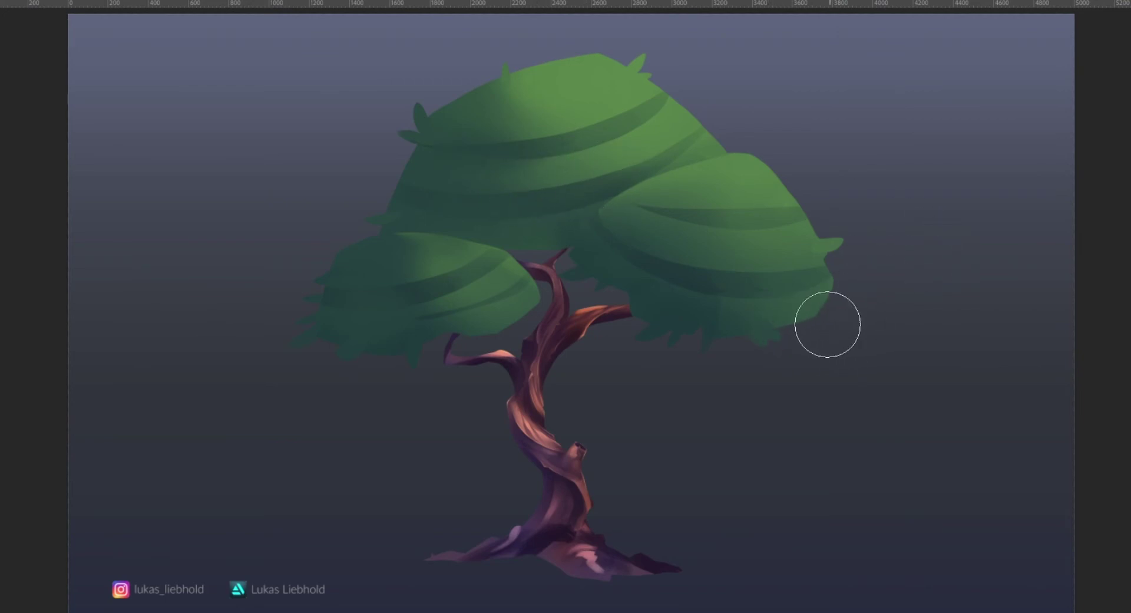
{"action": "left_click_drag", "start_coordinate": [716, 373], "coordinate": [673, 325]}
{"action": "scroll", "coordinate": [674, 324], "scroll_direction": "up", "scroll_amount": 5}
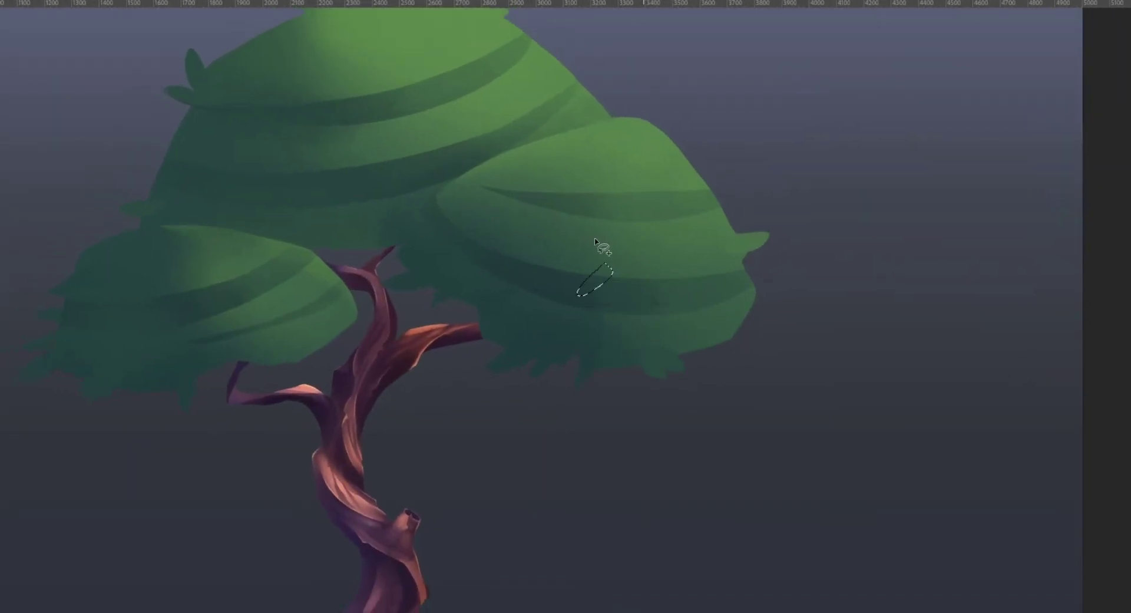
{"action": "left_click_drag", "start_coordinate": [553, 275], "coordinate": [594, 270]}
{"action": "key", "text": "ctrl+d"}
{"action": "mouse_move", "coordinate": [676, 271]}
{"action": "left_mouse_down"}
{"action": "mouse_move", "coordinate": [697, 277]}
{"action": "mouse_move", "coordinate": [677, 273]}
{"action": "left_mouse_up"}
{"action": "left_click_drag", "start_coordinate": [497, 255], "coordinate": [499, 259]}
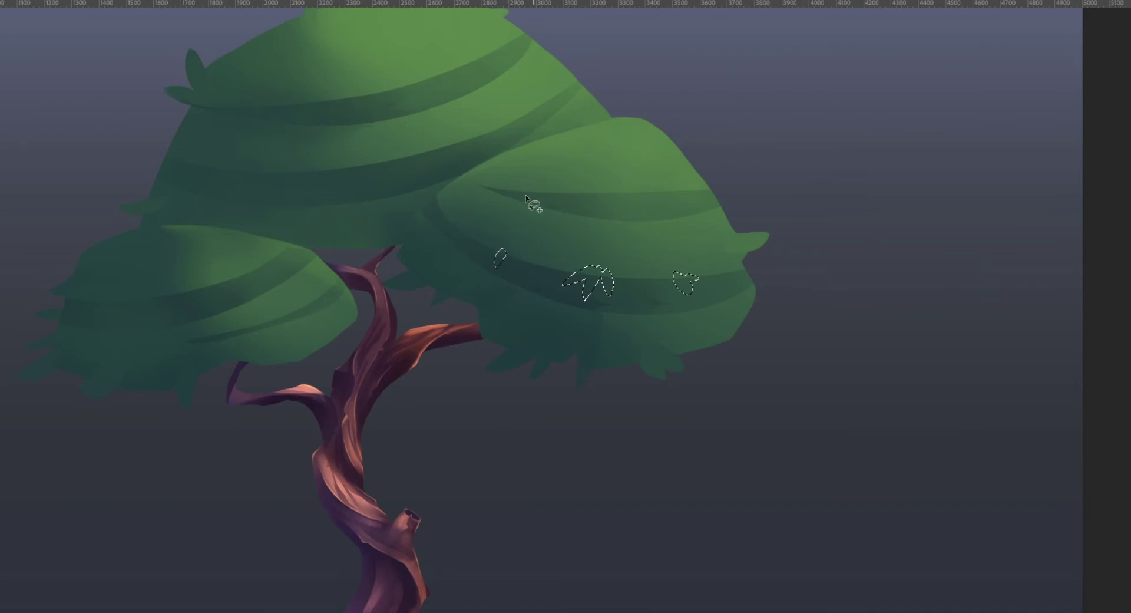
Add leaf-shaped selections along the other foliage bands and single leaves on the crown's outer contours.
{"action": "mouse_move", "coordinate": [385, 87]}
{"action": "left_mouse_down"}
{"action": "mouse_move", "coordinate": [416, 84]}
{"action": "mouse_move", "coordinate": [405, 97]}
{"action": "left_mouse_up"}
{"action": "left_click_drag", "start_coordinate": [439, 137], "coordinate": [445, 137]}
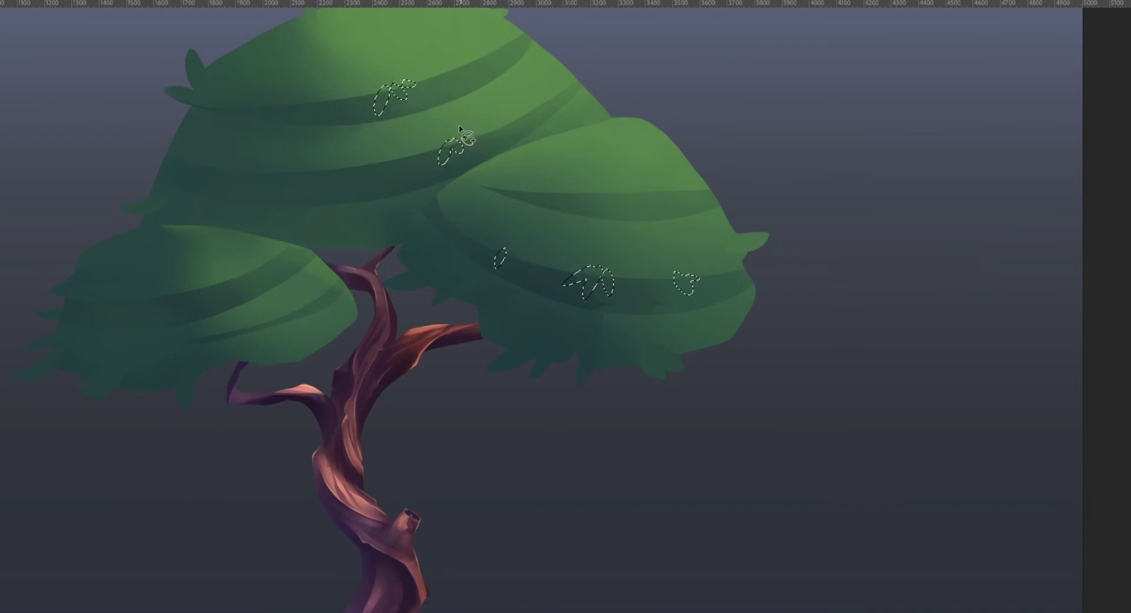
{"action": "left_click_drag", "start_coordinate": [315, 167], "coordinate": [298, 177]}
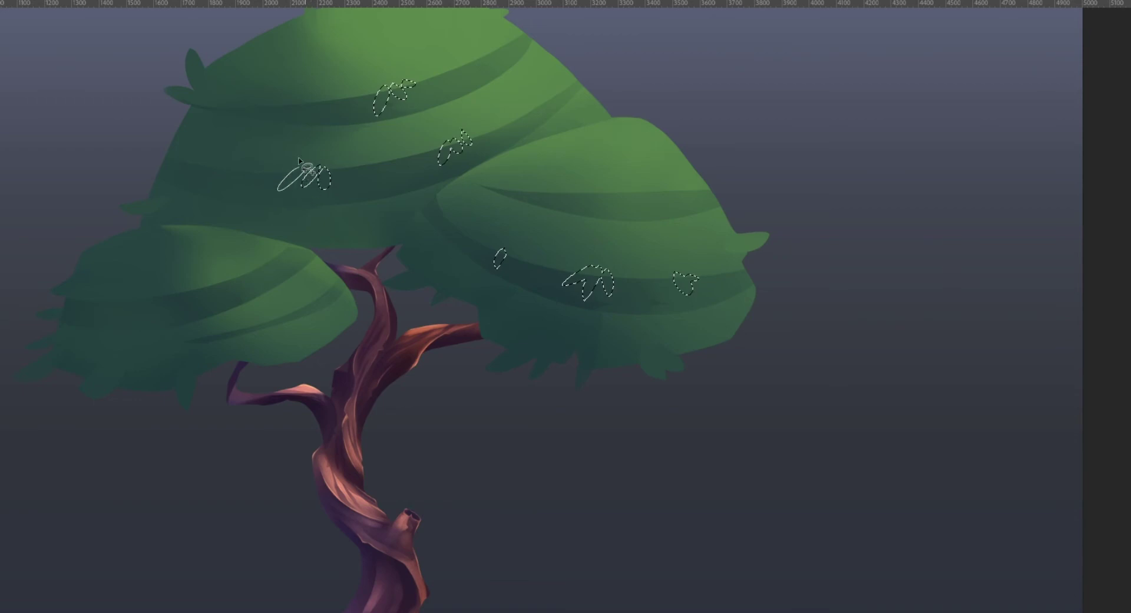
{"action": "left_click_drag", "start_coordinate": [230, 272], "coordinate": [235, 274]}
{"action": "left_click_drag", "start_coordinate": [704, 180], "coordinate": [730, 182]}
{"action": "left_click_drag", "start_coordinate": [516, 23], "coordinate": [532, 27]}
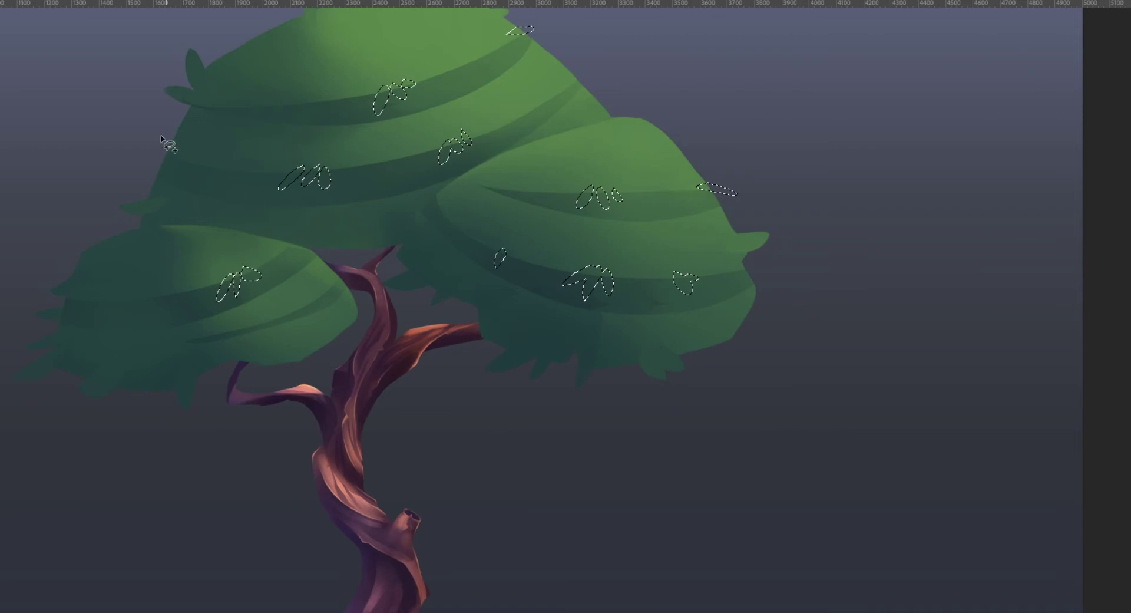
{"action": "mouse_move", "coordinate": [177, 139]}
{"action": "left_mouse_down"}
{"action": "mouse_move", "coordinate": [149, 156]}
{"action": "mouse_move", "coordinate": [177, 141]}
{"action": "left_mouse_up"}
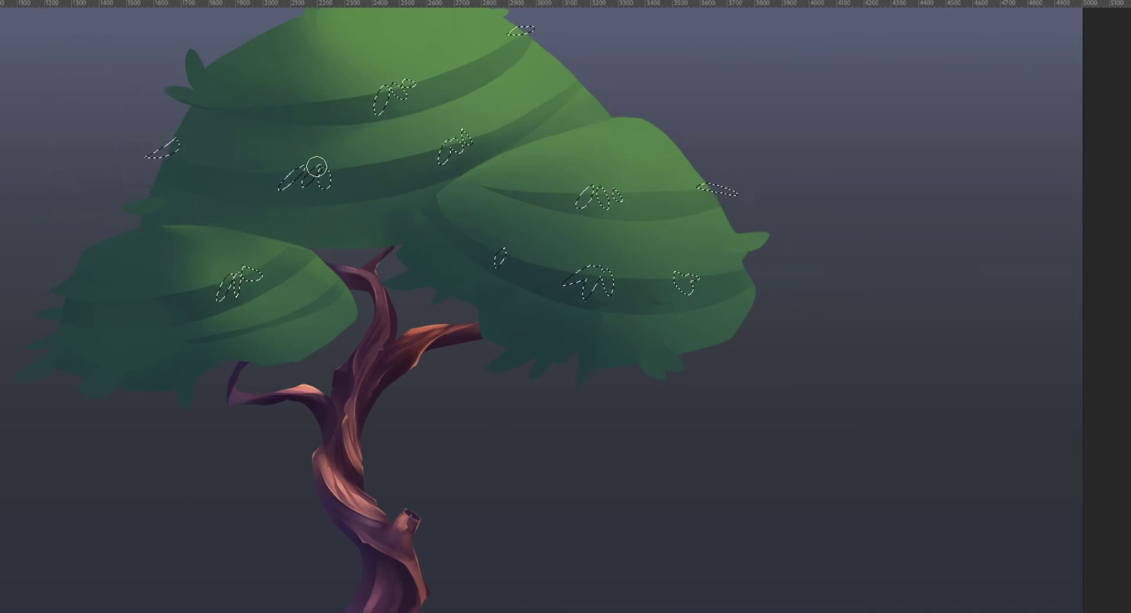
Paint the selected leaves on the crown's left and right contours with sampled local greens.
{"action": "left_click", "coordinate": [176, 146], "text": "alt"}
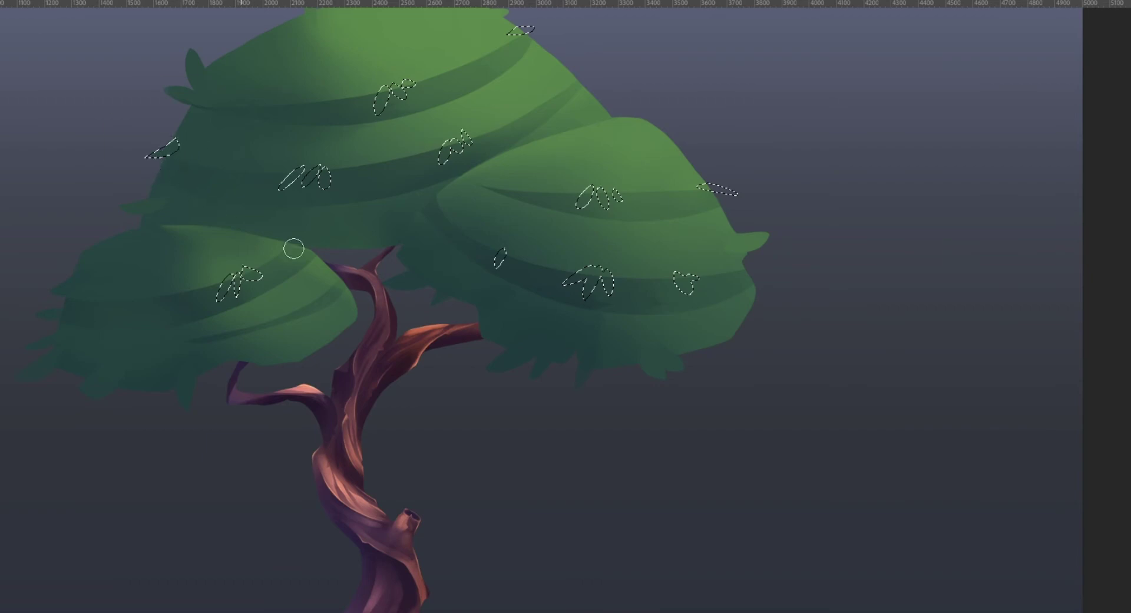
{"action": "left_click_drag", "start_coordinate": [518, 29], "coordinate": [535, 28]}
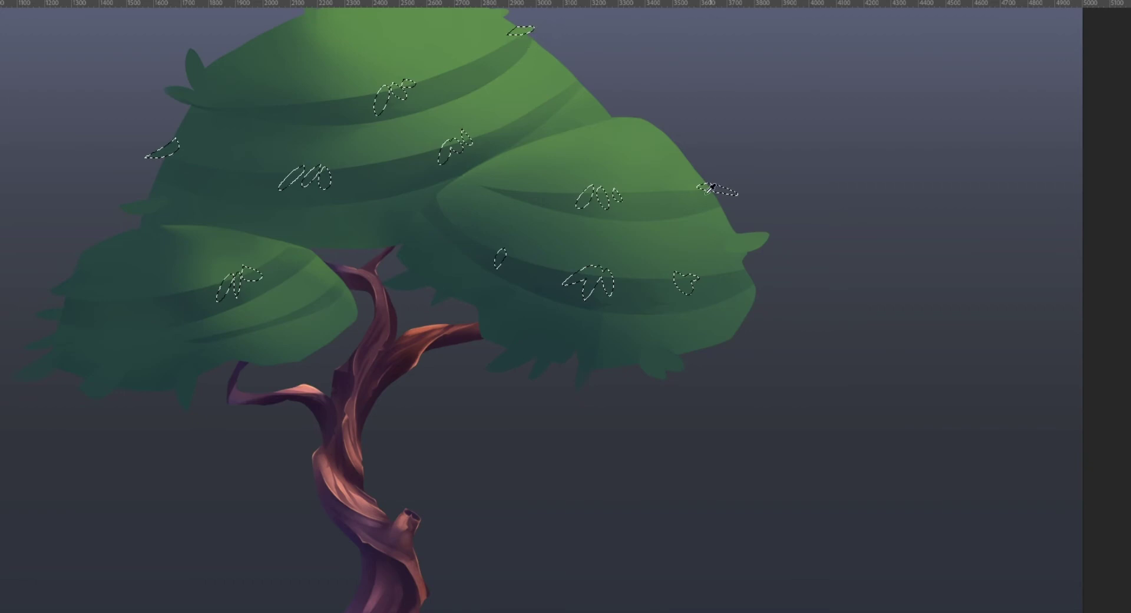
{"action": "left_click_drag", "start_coordinate": [713, 193], "coordinate": [725, 194]}
Paint the selected leaf clusters on all three foliage masses with lighter greens sampled above each band, and clear the selection.
{"action": "left_click", "coordinate": [594, 268], "text": "alt"}
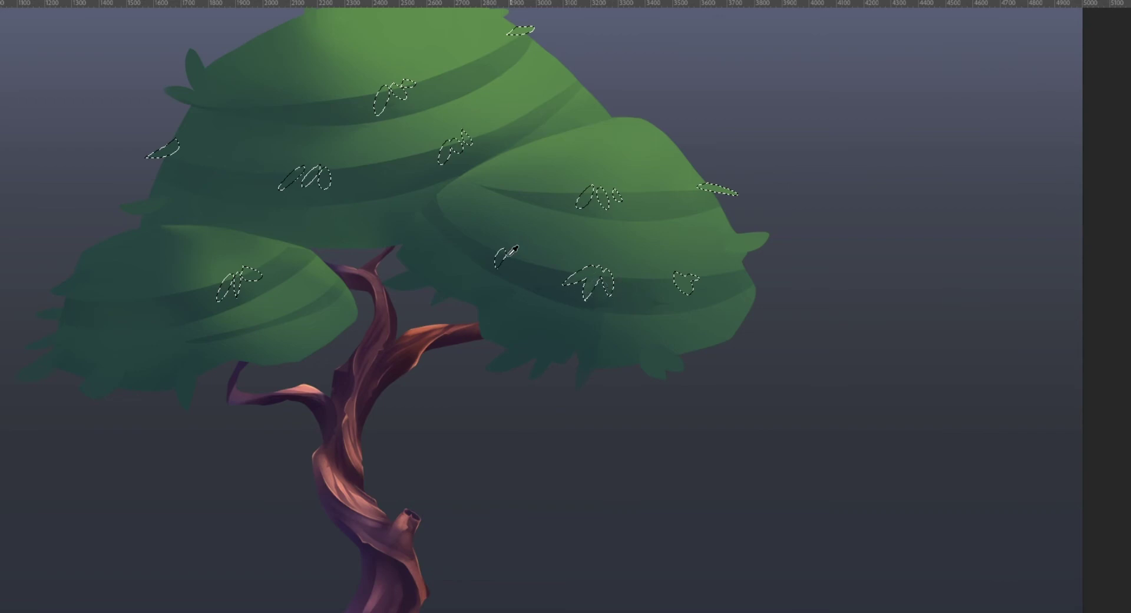
{"action": "left_click_drag", "start_coordinate": [506, 258], "coordinate": [496, 266]}
{"action": "left_click", "coordinate": [600, 187], "text": "alt"}
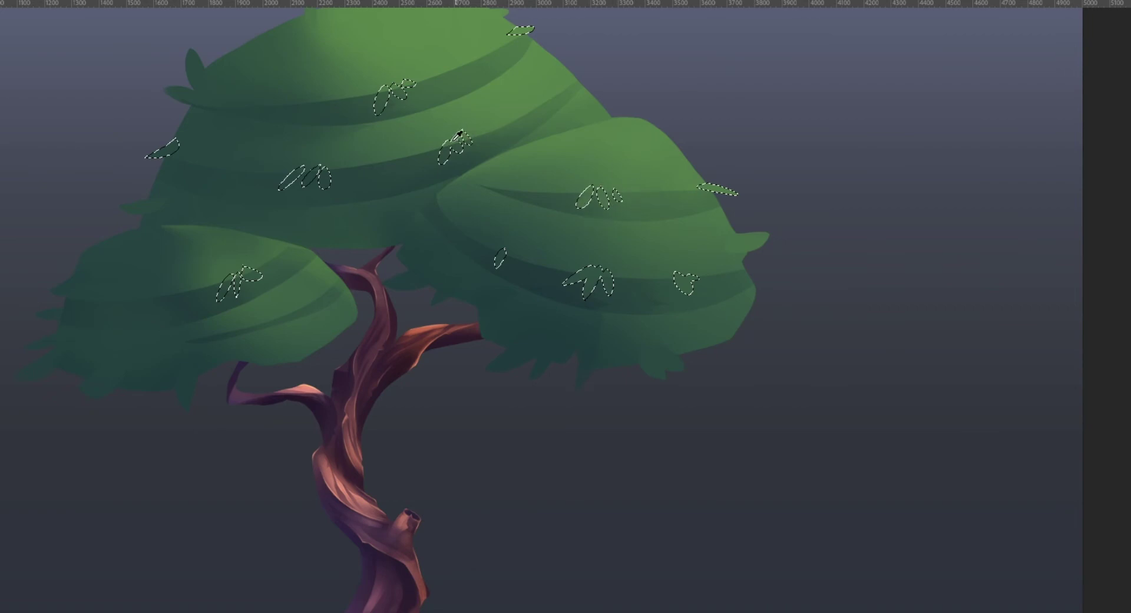
{"action": "left_click_drag", "start_coordinate": [460, 146], "coordinate": [448, 172]}
{"action": "mouse_move", "coordinate": [384, 116]}
{"action": "left_mouse_down"}
{"action": "mouse_move", "coordinate": [407, 86]}
{"action": "mouse_move", "coordinate": [416, 96]}
{"action": "left_mouse_up"}
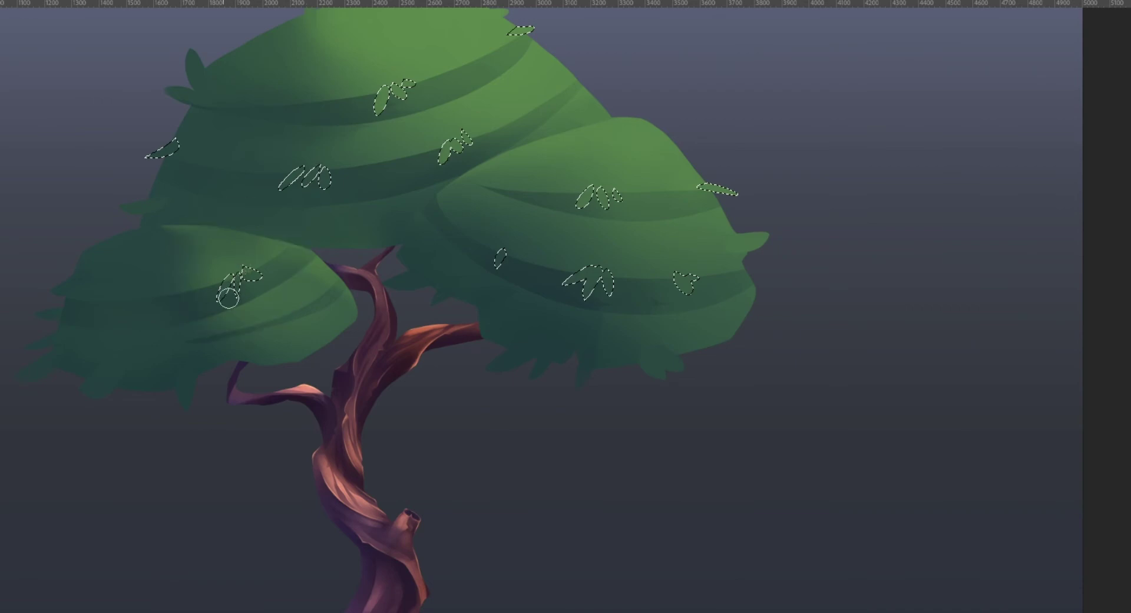
{"action": "left_click_drag", "start_coordinate": [229, 298], "coordinate": [242, 294]}
{"action": "key", "text": "ctrl+d"}
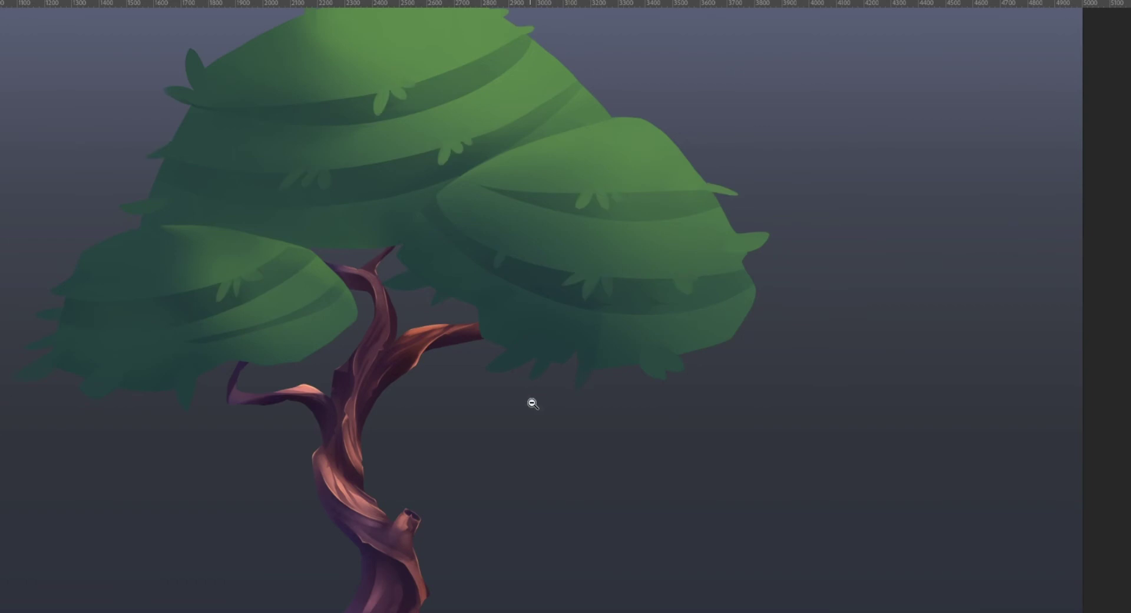
Examine the whole tree for the crown's silhouette, band shading and balance against the trunk.
{"action": "left_click_drag", "start_coordinate": [532, 403], "coordinate": [720, 427]}
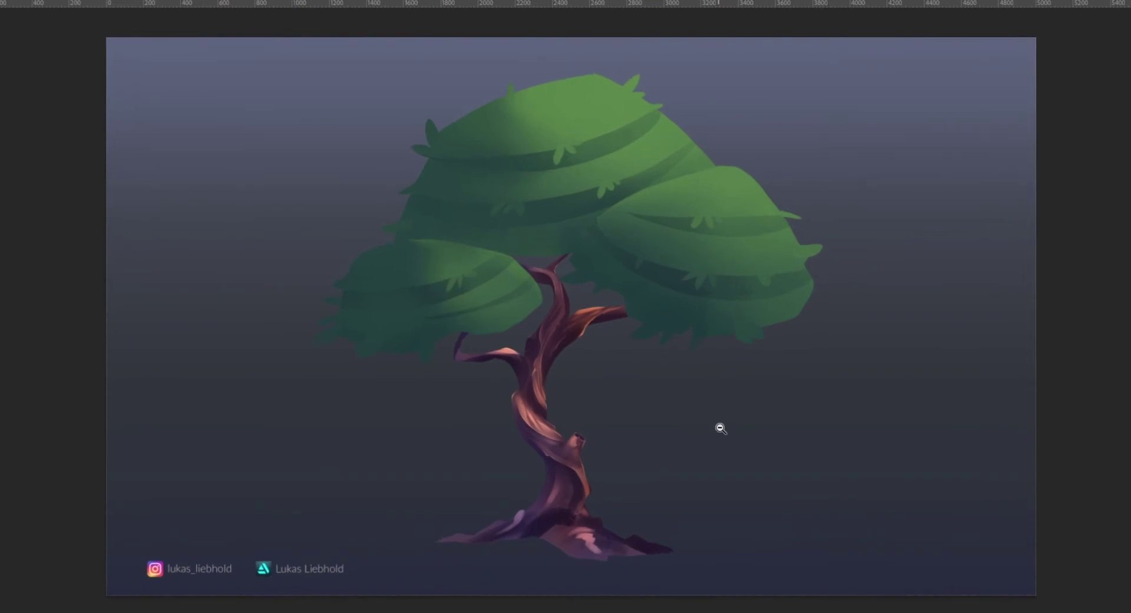
{"action": "scroll", "coordinate": [723, 428], "scroll_direction": "up", "scroll_amount": 1}
{"action": "scroll", "coordinate": [723, 428], "scroll_direction": "down", "scroll_amount": 2}
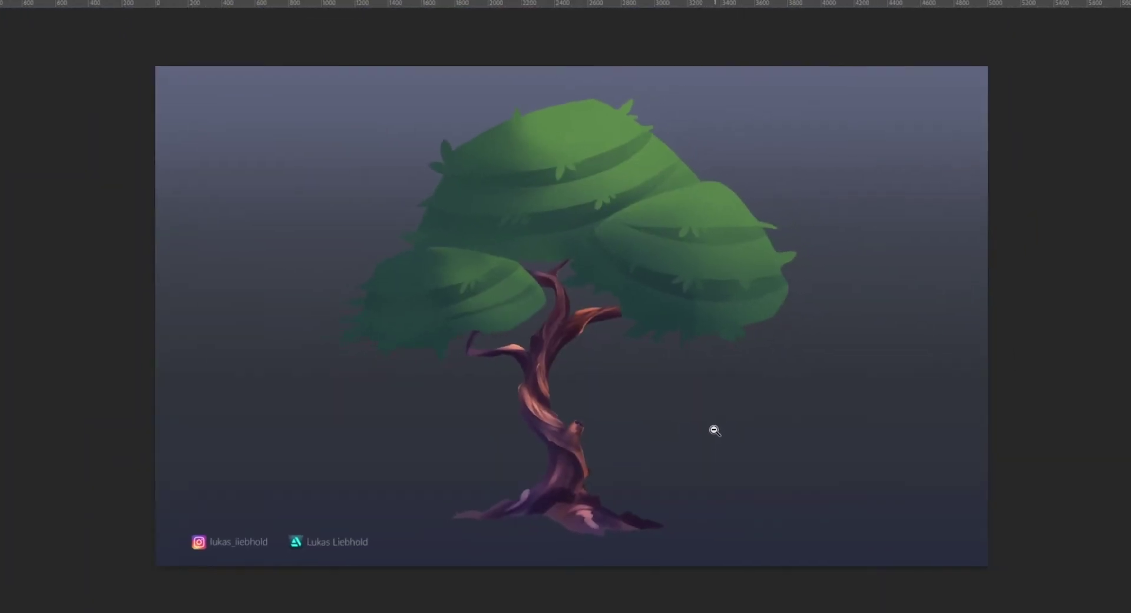
{"action": "scroll", "coordinate": [716, 429], "scroll_direction": "up", "scroll_amount": 1}
{"action": "scroll", "coordinate": [719, 429], "scroll_direction": "up", "scroll_amount": 1}
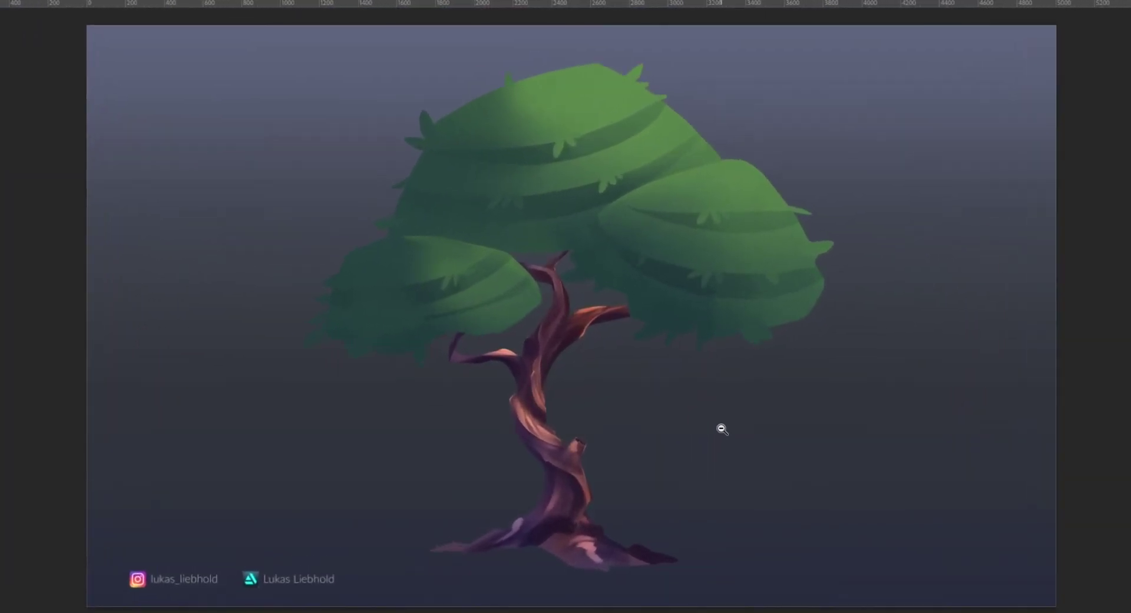
{"action": "scroll", "coordinate": [710, 431], "scroll_direction": "down", "scroll_amount": 2}
{"action": "scroll", "coordinate": [709, 431], "scroll_direction": "up", "scroll_amount": 3}
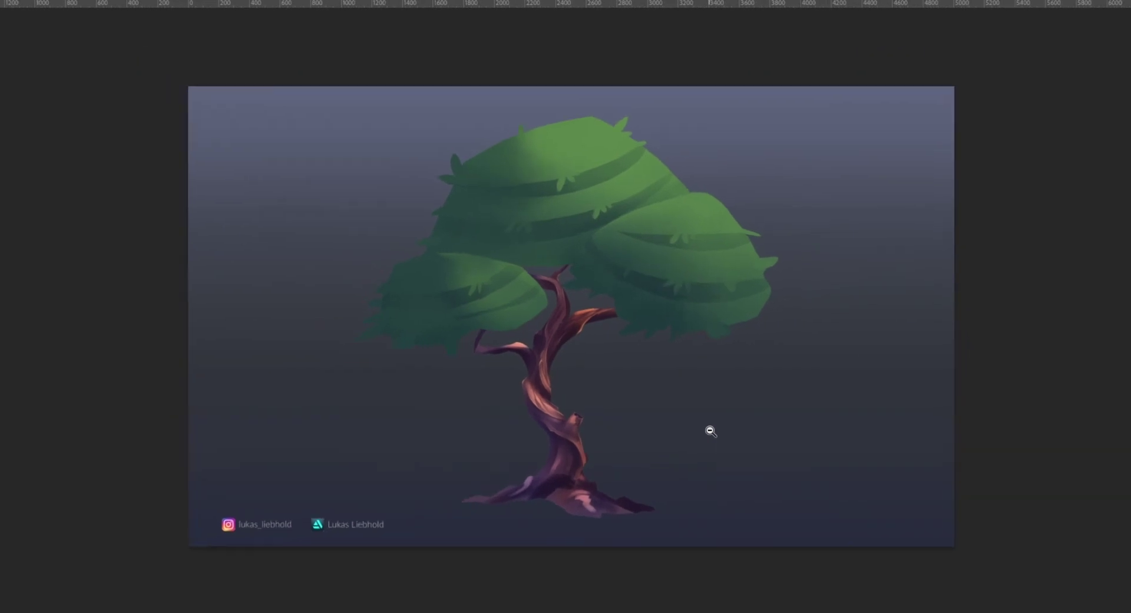
{"action": "scroll", "coordinate": [720, 429], "scroll_direction": "up", "scroll_amount": 1}
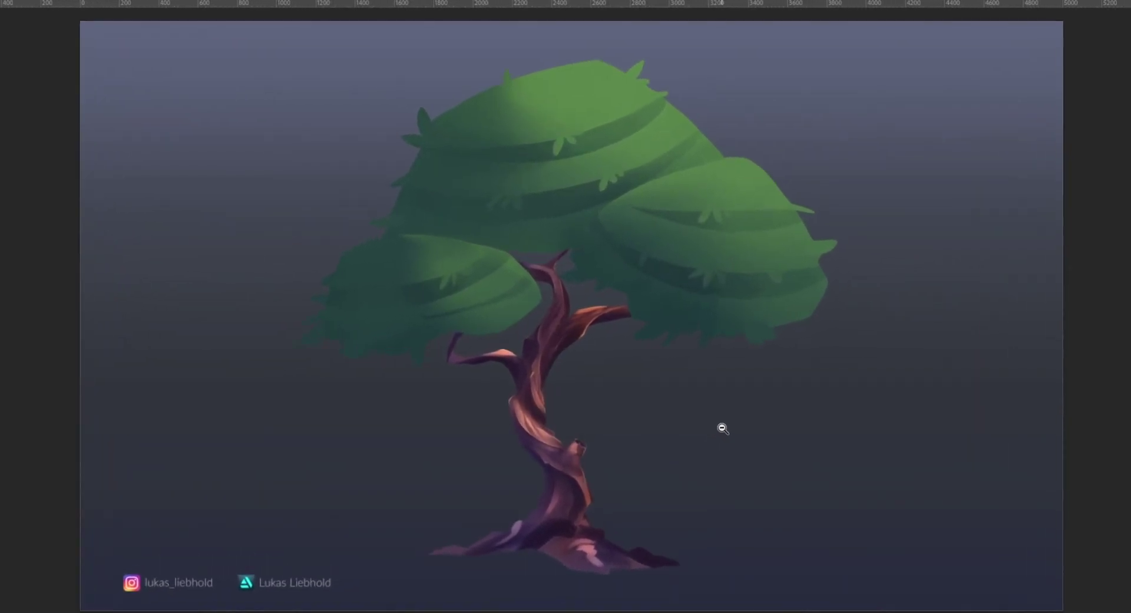
{"action": "scroll", "coordinate": [723, 429], "scroll_direction": "down", "scroll_amount": 3}
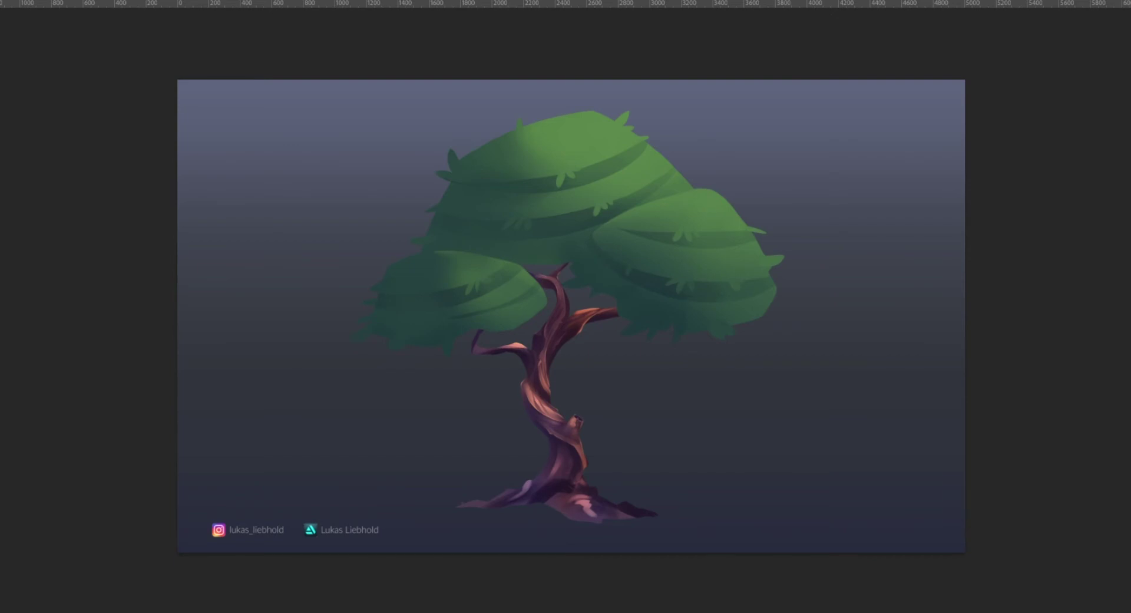
Cut small notches into the crown's outer contours where the shaded bands end, using deleted freehand selections, and clear the selection.
{"action": "scroll", "coordinate": [676, 161], "scroll_direction": "up", "scroll_amount": 3}
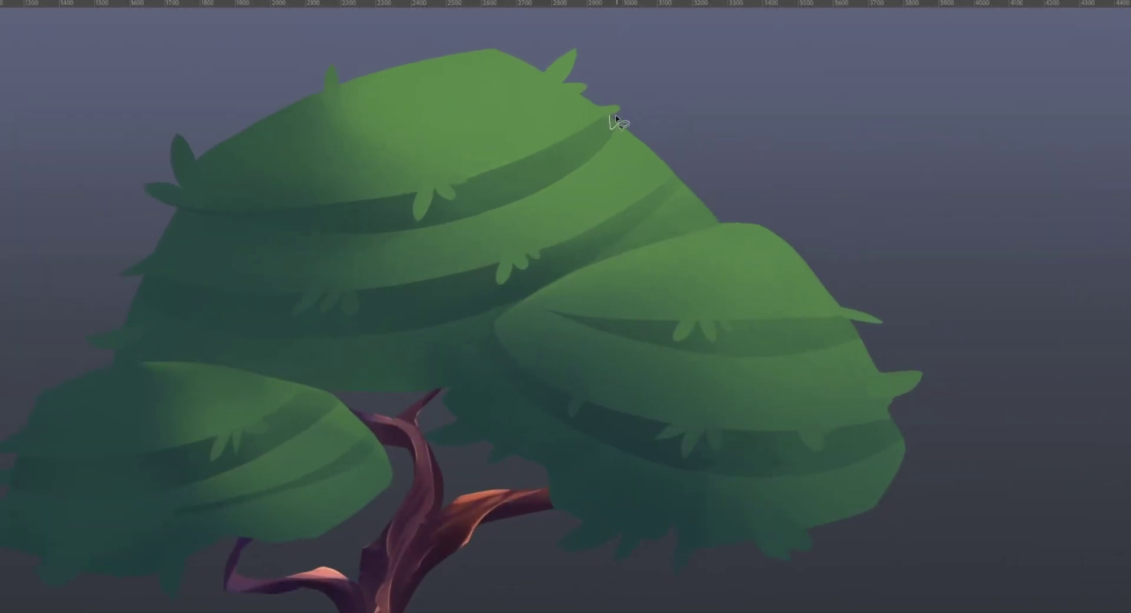
{"action": "left_click_drag", "start_coordinate": [616, 118], "coordinate": [619, 115]}
{"action": "left_click_drag", "start_coordinate": [680, 168], "coordinate": [682, 169]}
{"action": "left_click_drag", "start_coordinate": [838, 332], "coordinate": [855, 334]}
{"action": "left_click_drag", "start_coordinate": [900, 408], "coordinate": [901, 415]}
{"action": "left_click_drag", "start_coordinate": [5, 461], "coordinate": [6, 463]}
{"action": "mouse_move", "coordinate": [147, 276]}
{"action": "left_mouse_down"}
{"action": "mouse_move", "coordinate": [135, 298]}
{"action": "mouse_move", "coordinate": [147, 277]}
{"action": "left_mouse_up"}
{"action": "key", "text": "Delete"}
{"action": "key", "text": "ctrl+d"}
Brush textured streaks of sampled lighter greens along the curved bands of all three foliage masses.
{"action": "left_click_drag", "start_coordinate": [644, 450], "coordinate": [547, 473]}
{"action": "scroll", "coordinate": [650, 430], "scroll_direction": "up", "scroll_amount": 5}
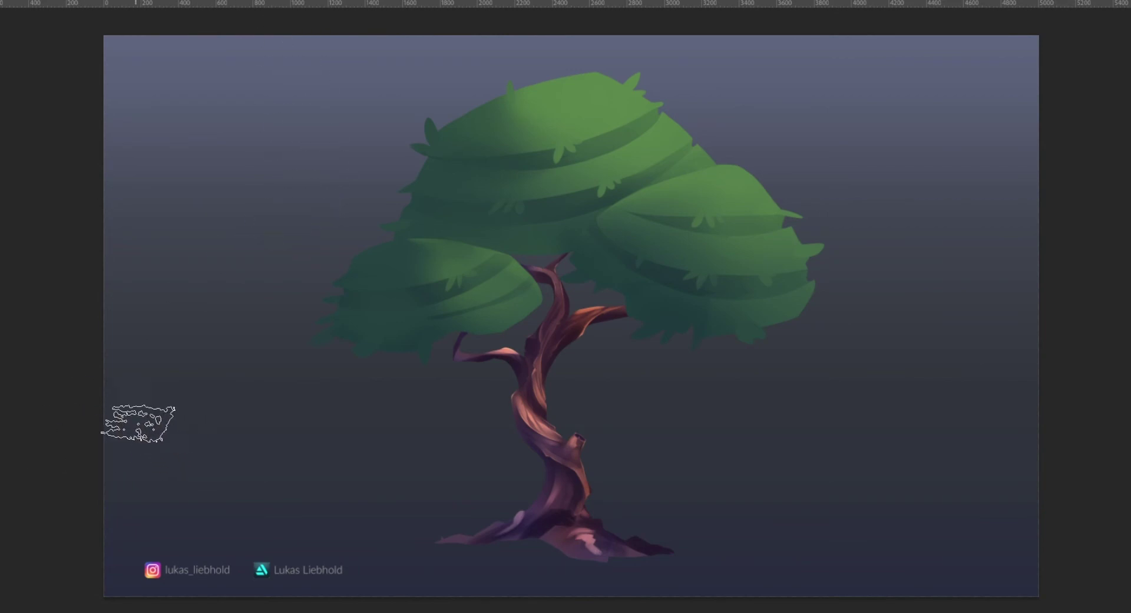
{"action": "key", "text": "alt"}
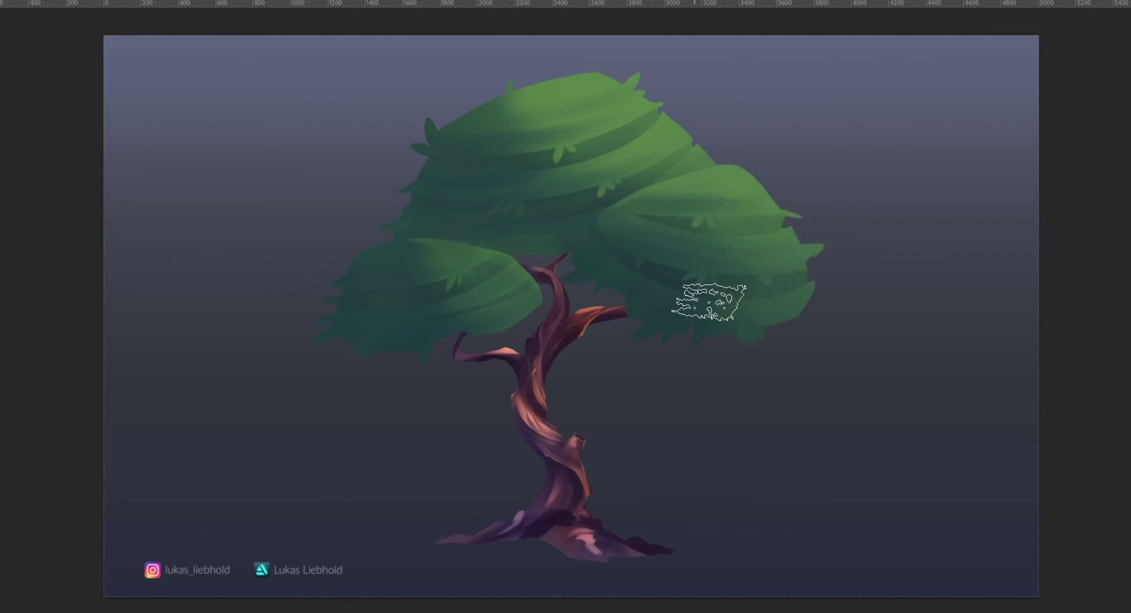
{"action": "key", "text": "alt"}
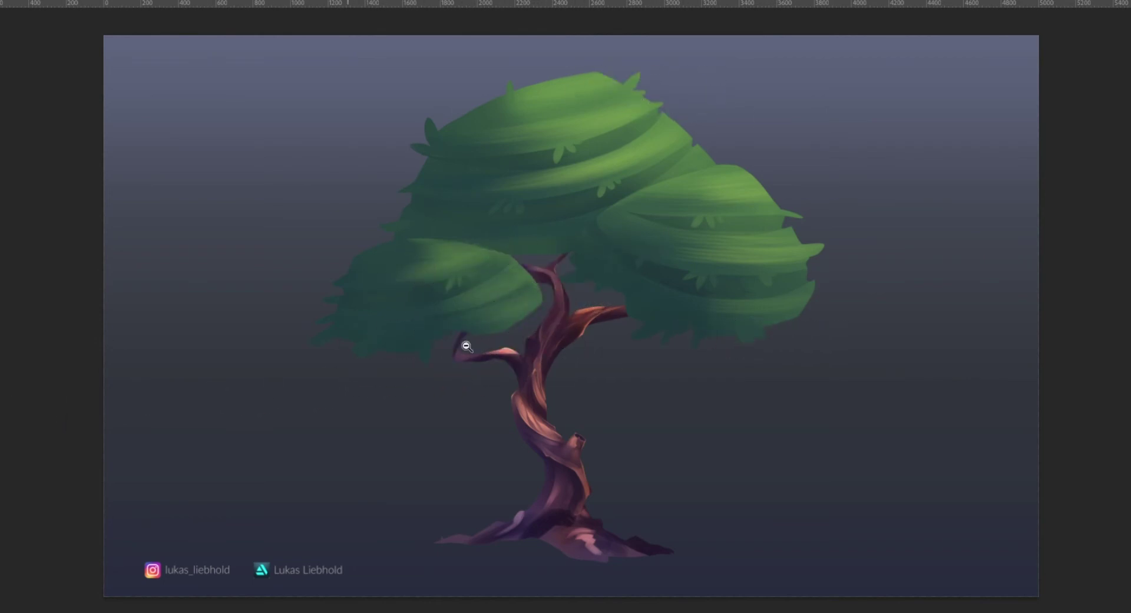
Outline leaf-shaped freehand selections around the left foliage mass, plus single leaves on the crown's left contour and the right mass's underside.
{"action": "left_click_drag", "start_coordinate": [686, 396], "coordinate": [621, 417]}
{"action": "left_click_drag", "start_coordinate": [632, 295], "coordinate": [678, 298]}
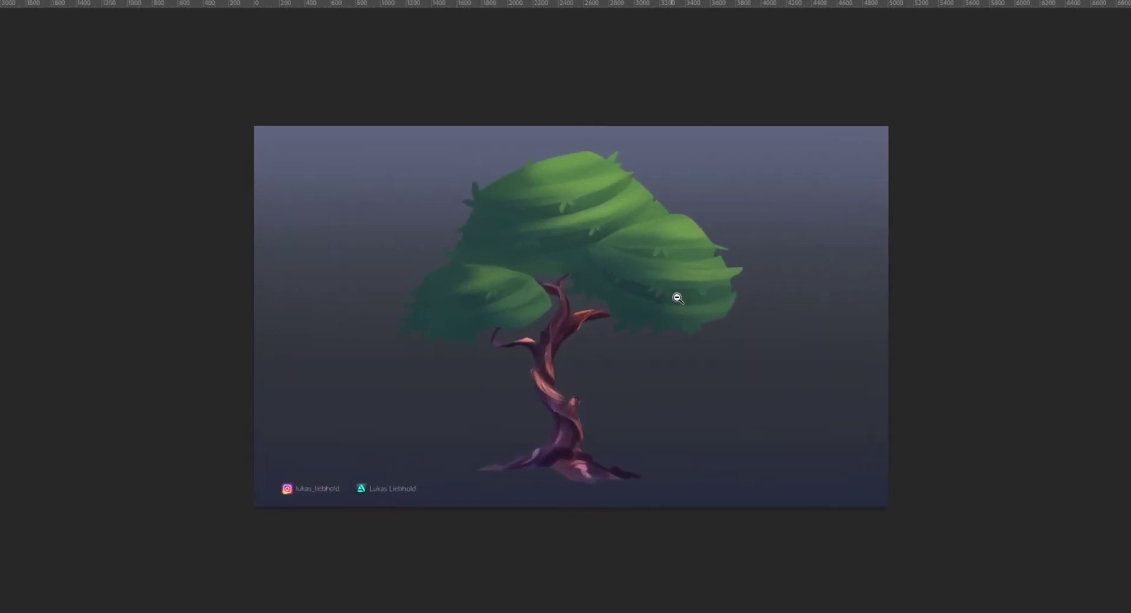
{"action": "scroll", "coordinate": [677, 297], "scroll_direction": "up", "scroll_amount": 5}
{"action": "scroll", "coordinate": [699, 295], "scroll_direction": "down", "scroll_amount": 1}
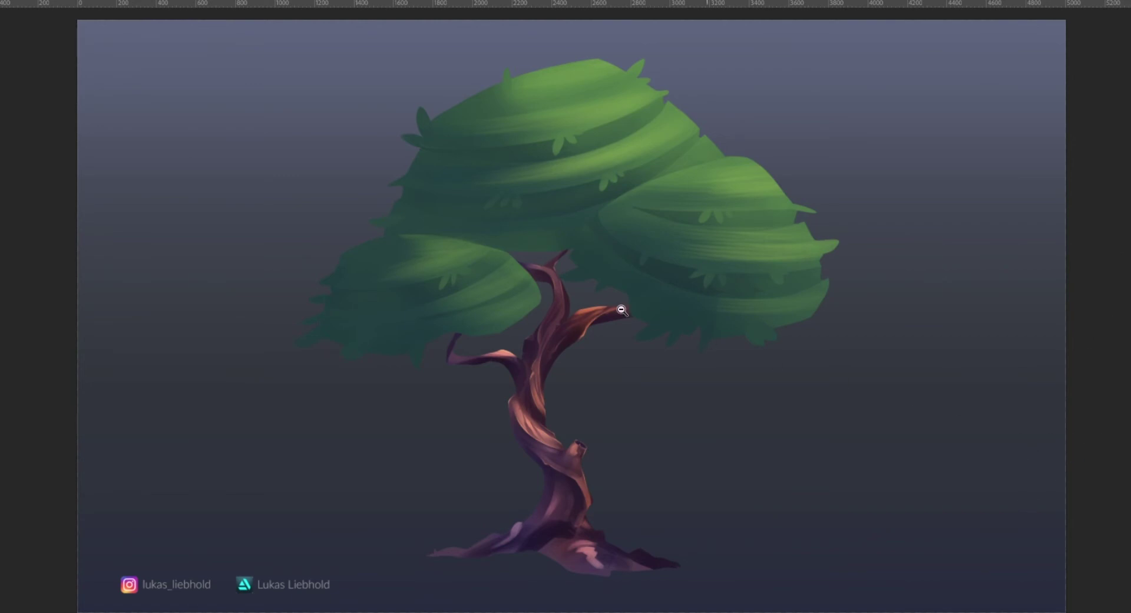
{"action": "scroll", "coordinate": [579, 258], "scroll_direction": "up", "scroll_amount": 3}
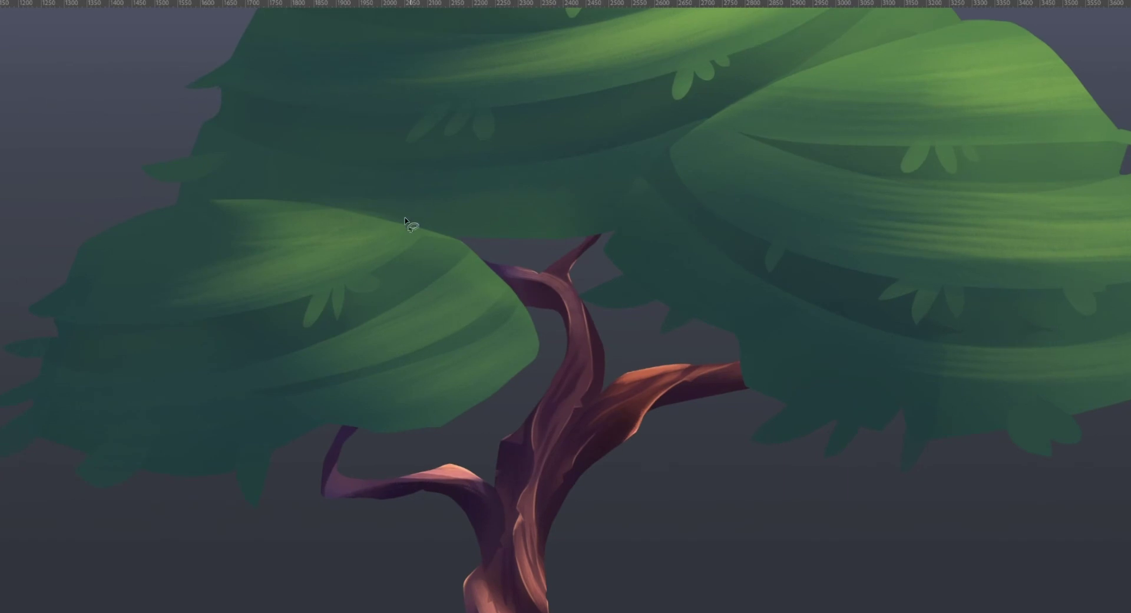
{"action": "mouse_move", "coordinate": [405, 219]}
{"action": "left_mouse_down"}
{"action": "mouse_move", "coordinate": [436, 207]}
{"action": "mouse_move", "coordinate": [402, 221]}
{"action": "left_mouse_up"}
{"action": "mouse_move", "coordinate": [478, 263]}
{"action": "left_mouse_down"}
{"action": "mouse_move", "coordinate": [497, 254]}
{"action": "mouse_move", "coordinate": [486, 277]}
{"action": "left_mouse_up"}
{"action": "mouse_move", "coordinate": [534, 327]}
{"action": "left_mouse_down"}
{"action": "mouse_move", "coordinate": [549, 321]}
{"action": "mouse_move", "coordinate": [519, 333]}
{"action": "left_mouse_up"}
{"action": "mouse_move", "coordinate": [500, 374]}
{"action": "left_mouse_down"}
{"action": "mouse_move", "coordinate": [515, 407]}
{"action": "mouse_move", "coordinate": [509, 369]}
{"action": "left_mouse_up"}
{"action": "mouse_move", "coordinate": [463, 440]}
{"action": "left_mouse_down"}
{"action": "mouse_move", "coordinate": [457, 412]}
{"action": "mouse_move", "coordinate": [478, 419]}
{"action": "mouse_move", "coordinate": [467, 439]}
{"action": "left_mouse_up"}
{"action": "left_click_drag", "start_coordinate": [199, 148], "coordinate": [177, 154]}
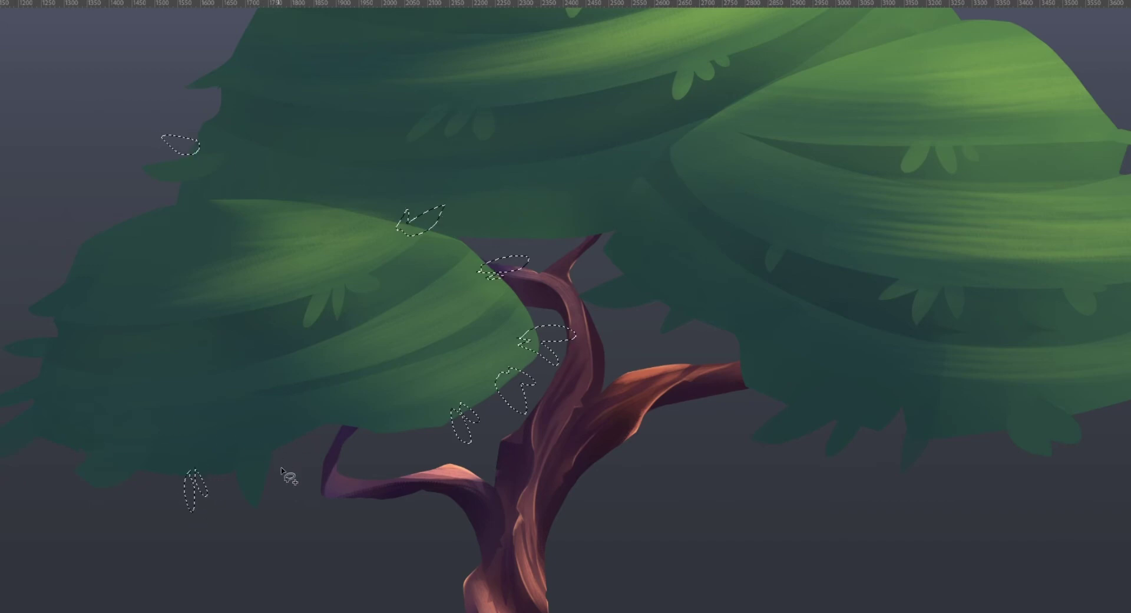
{"action": "left_click_drag", "start_coordinate": [959, 469], "coordinate": [961, 470]}
Paint the selected leaves with greens sampled from the adjoining foliage and clear the selection.
{"action": "key", "text": "b"}
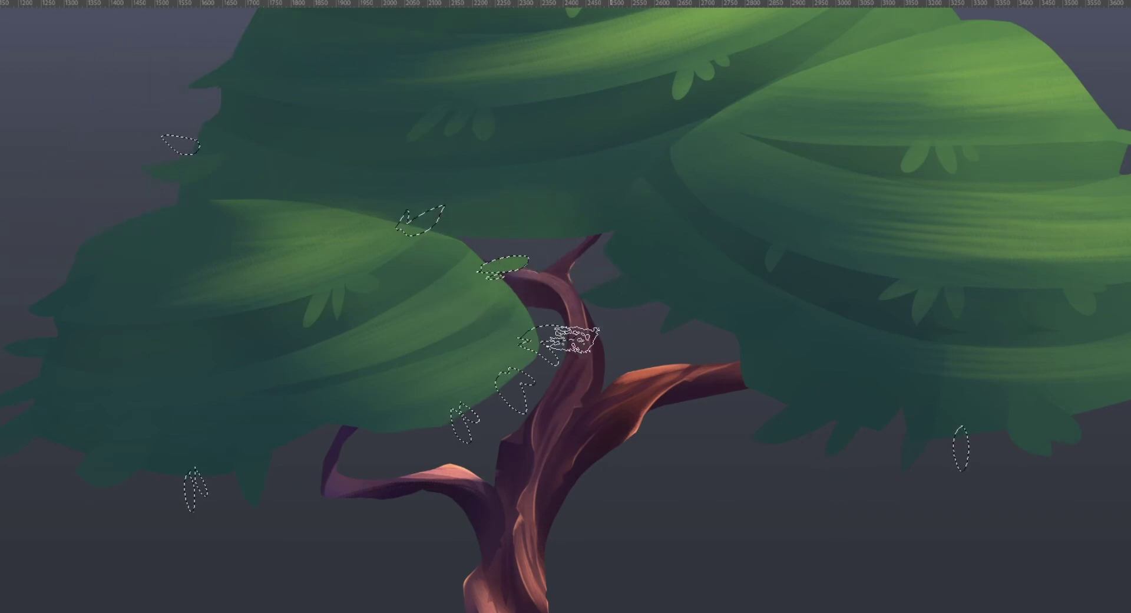
{"action": "left_click", "coordinate": [529, 347], "text": "alt"}
{"action": "mouse_move", "coordinate": [574, 337]}
{"action": "left_mouse_down"}
{"action": "mouse_move", "coordinate": [555, 361]}
{"action": "mouse_move", "coordinate": [591, 352]}
{"action": "mouse_move", "coordinate": [519, 380]}
{"action": "mouse_move", "coordinate": [537, 412]}
{"action": "left_mouse_up"}
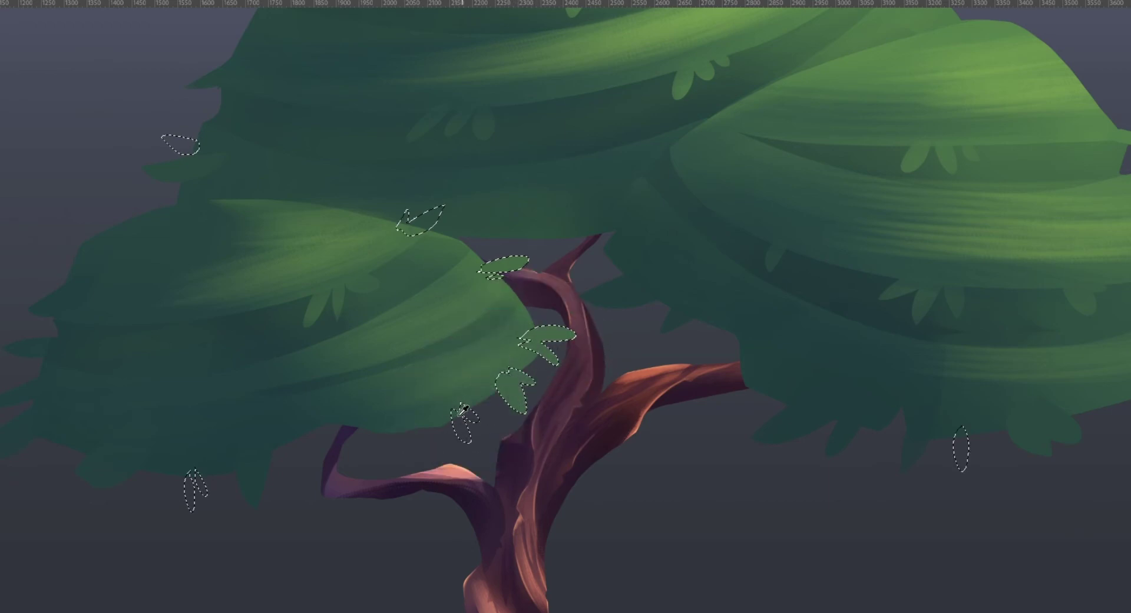
{"action": "left_click_drag", "start_coordinate": [465, 408], "coordinate": [495, 418]}
{"action": "left_click_drag", "start_coordinate": [201, 465], "coordinate": [215, 479]}
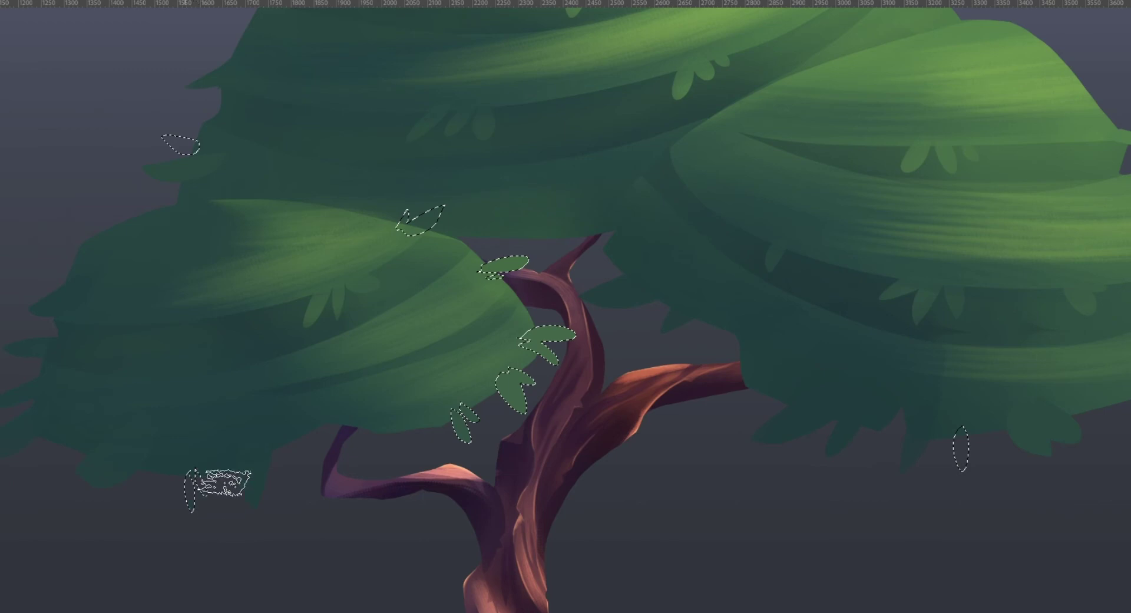
{"action": "left_click_drag", "start_coordinate": [213, 156], "coordinate": [205, 159]}
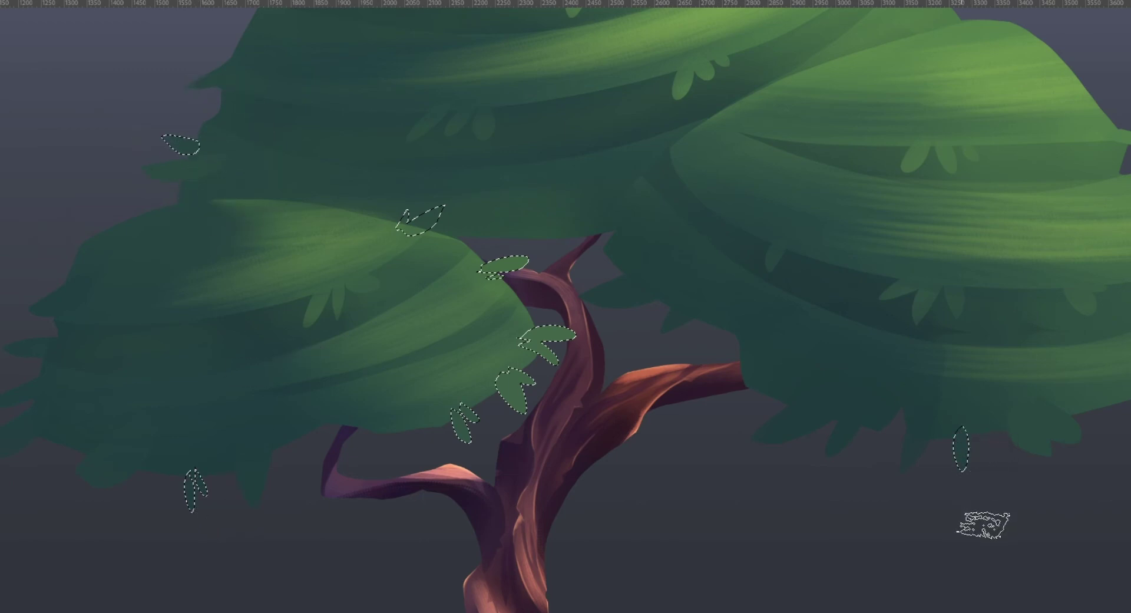
{"action": "key", "text": "ctrl+d"}
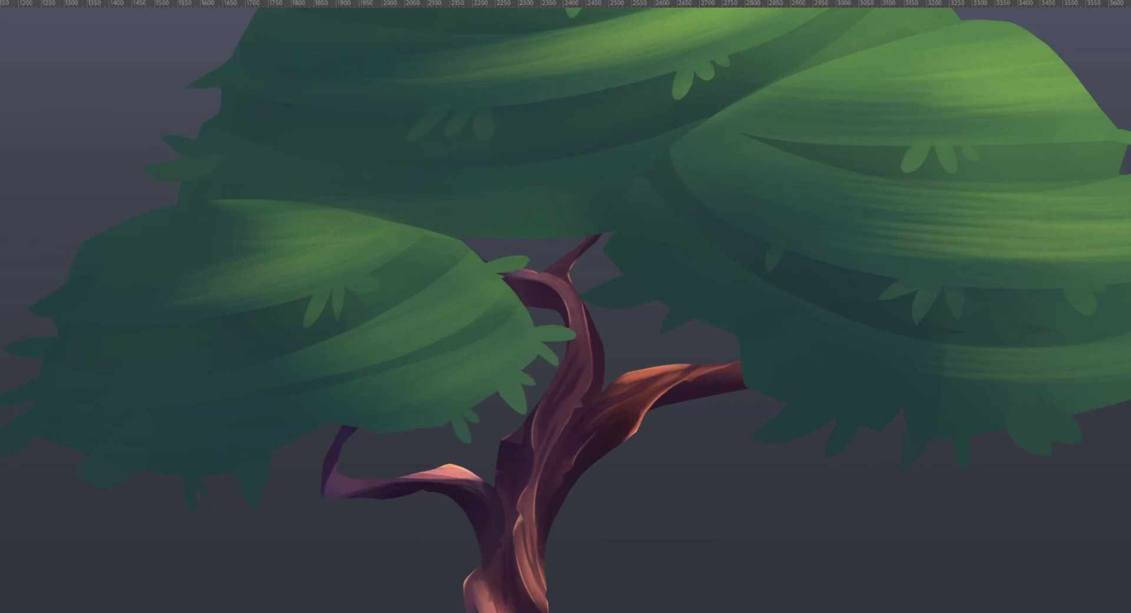
{"action": "key", "text": "ctrl+shift+d"}
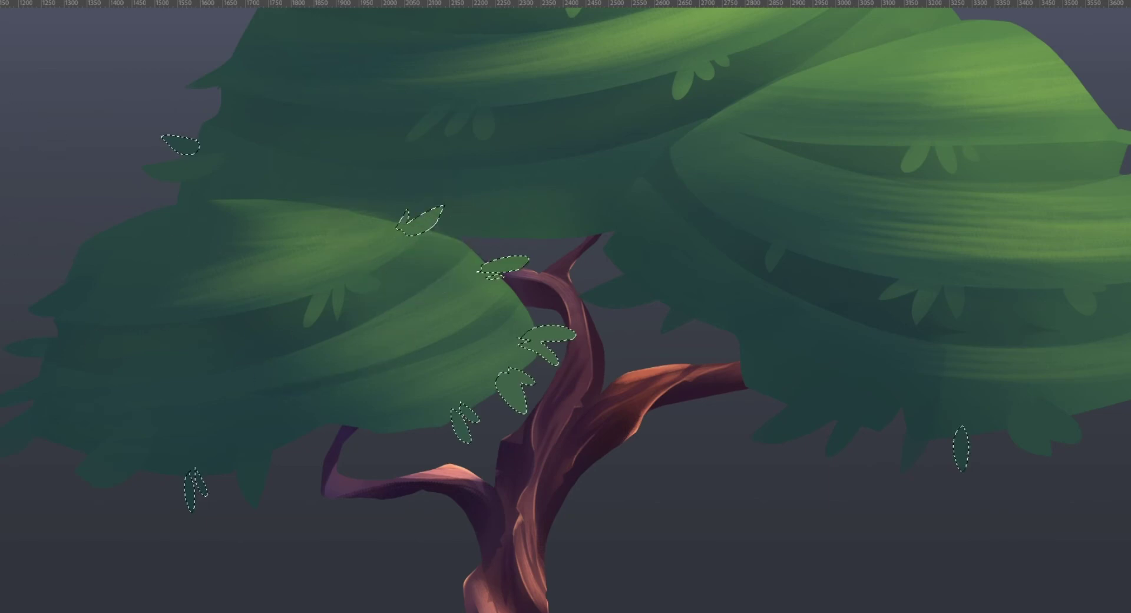
{"action": "key", "text": "ctrl+d"}
Adjust the crown's colours to a more vivid green with brighter highlights and deeper shadows.
{"action": "left_click_drag", "start_coordinate": [592, 413], "coordinate": [566, 330]}
{"action": "scroll", "coordinate": [568, 353], "scroll_direction": "down", "scroll_amount": 3}
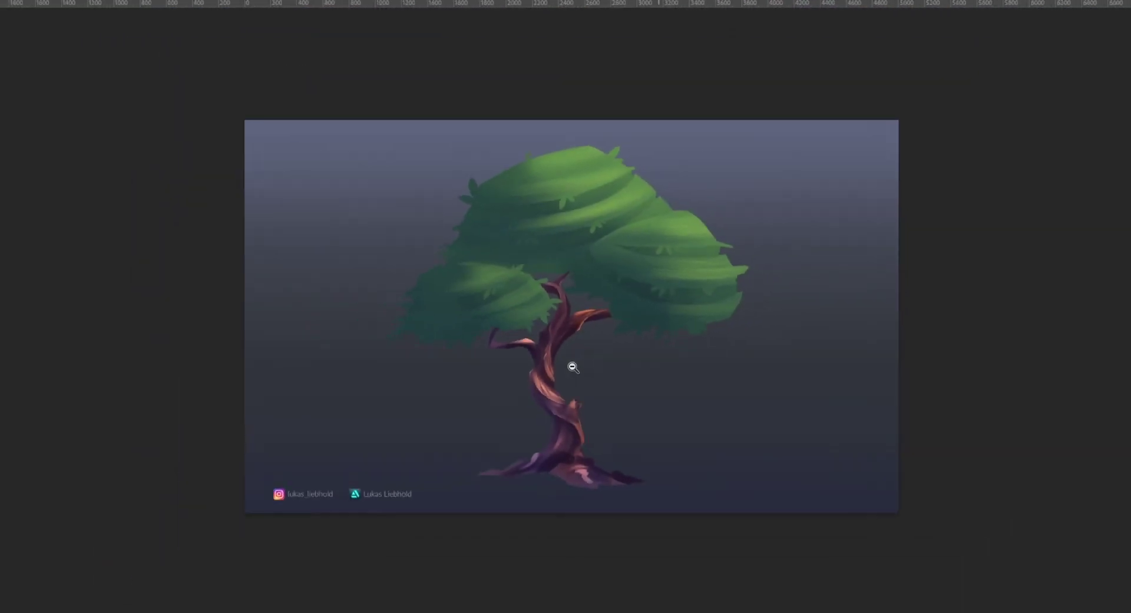
{"action": "scroll", "coordinate": [677, 277], "scroll_direction": "up", "scroll_amount": 5}
{"action": "scroll", "coordinate": [678, 281], "scroll_direction": "down", "scroll_amount": 2}
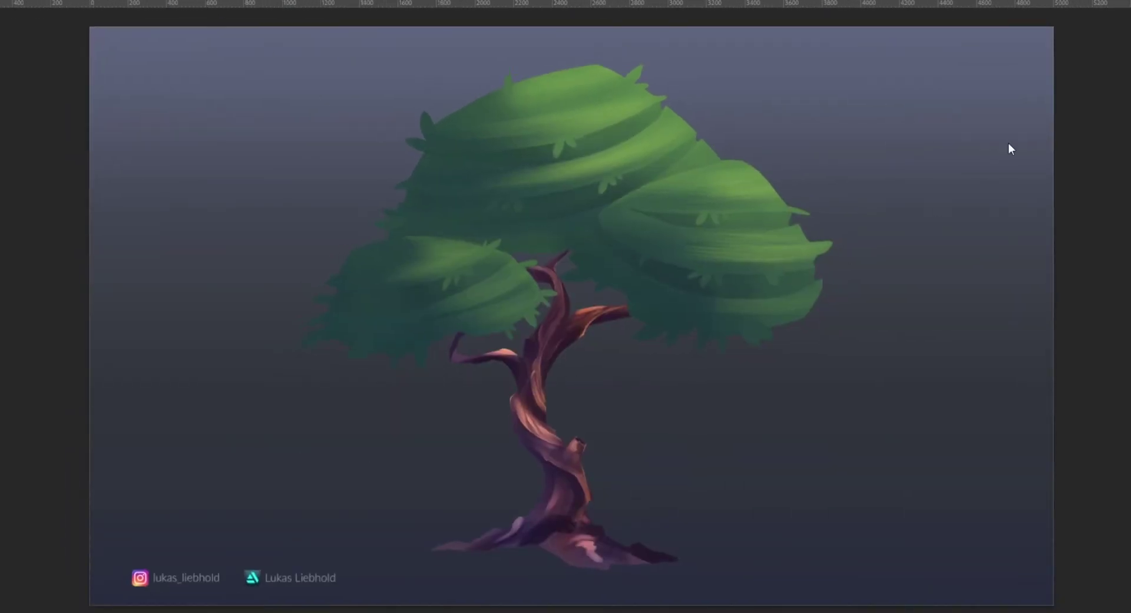
{"action": "key", "text": "ctrl+z"}
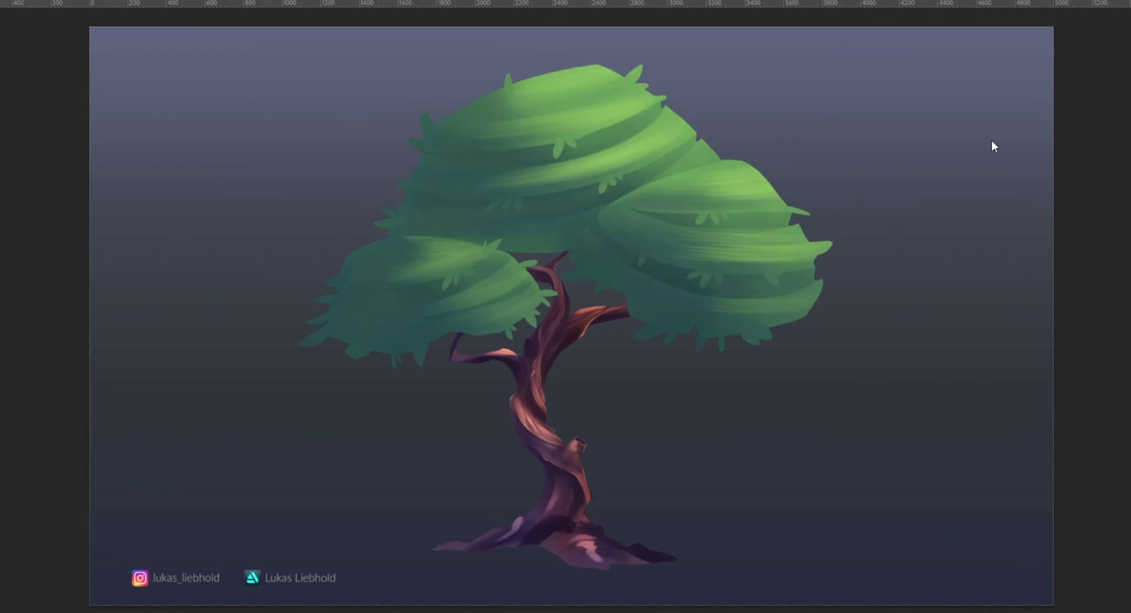
{"action": "key", "text": "ctrl+z"}
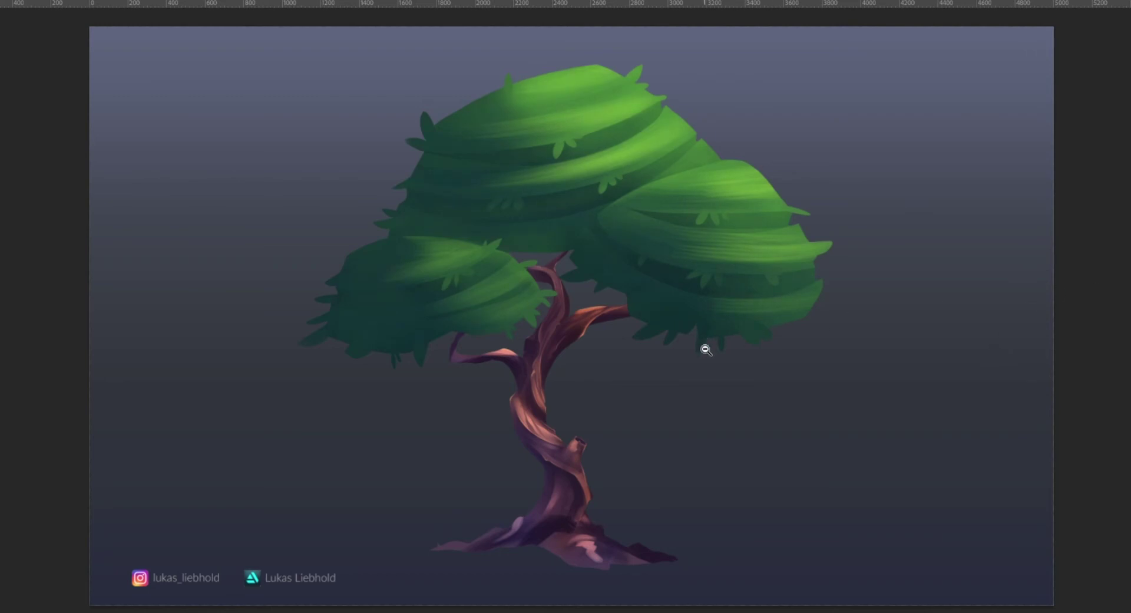
Paint light green rim highlights along the upper foliage mass's top contour, leaf tips and tier edges.
{"action": "left_click", "coordinate": [652, 397], "text": "alt"}
{"action": "left_click_drag", "start_coordinate": [651, 397], "coordinate": [737, 364]}
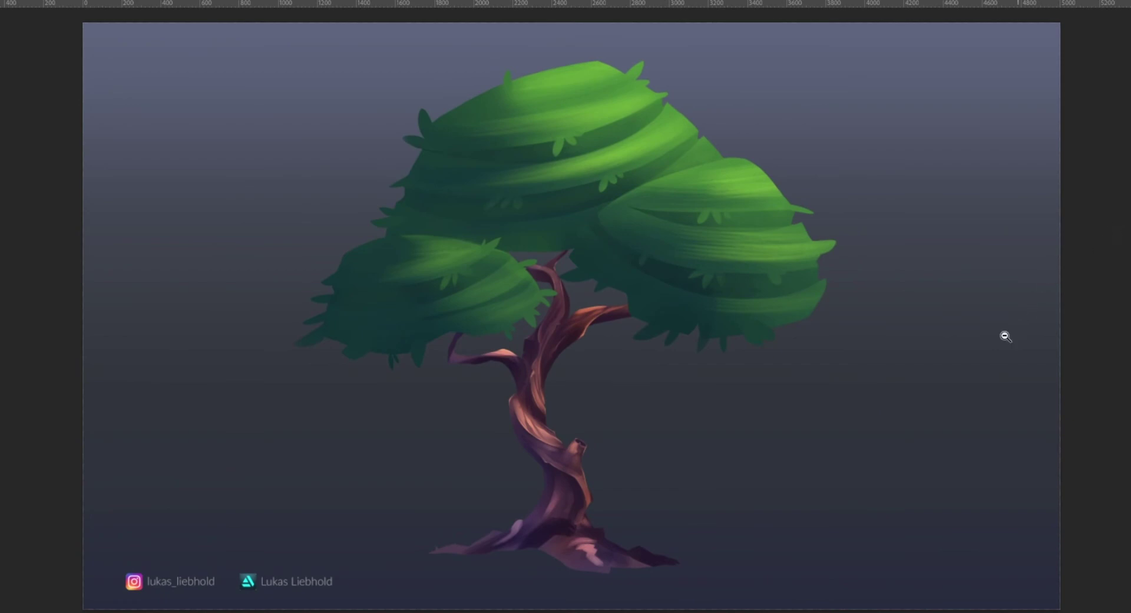
{"action": "scroll", "coordinate": [683, 115], "scroll_direction": "up", "scroll_amount": 5}
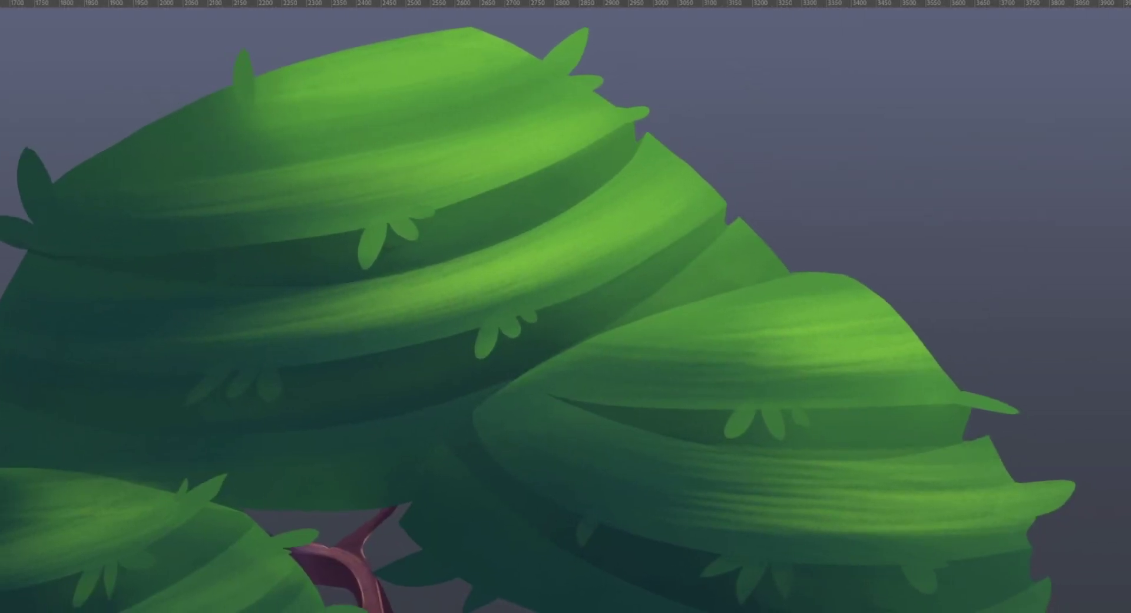
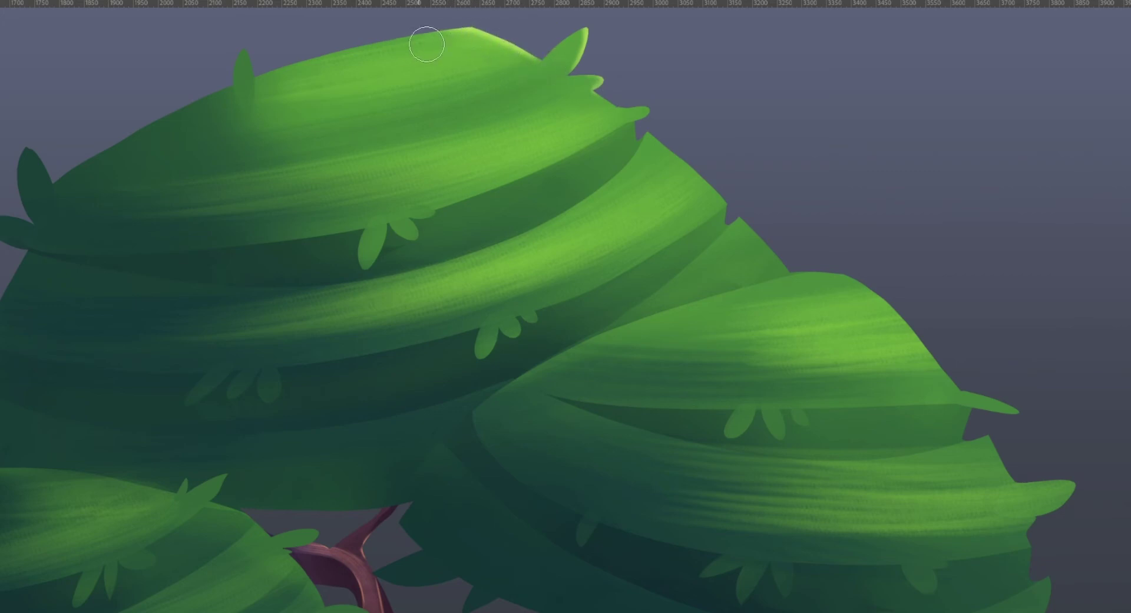
{"action": "mouse_move", "coordinate": [618, 103]}
{"action": "left_mouse_down"}
{"action": "mouse_move", "coordinate": [646, 117]}
{"action": "mouse_move", "coordinate": [648, 92]}
{"action": "mouse_move", "coordinate": [620, 106]}
{"action": "mouse_move", "coordinate": [659, 115]}
{"action": "mouse_move", "coordinate": [621, 114]}
{"action": "mouse_move", "coordinate": [671, 111]}
{"action": "mouse_move", "coordinate": [635, 117]}
{"action": "mouse_move", "coordinate": [665, 125]}
{"action": "mouse_move", "coordinate": [690, 149]}
{"action": "mouse_move", "coordinate": [676, 159]}
{"action": "mouse_move", "coordinate": [729, 196]}
{"action": "mouse_move", "coordinate": [674, 154]}
{"action": "mouse_move", "coordinate": [717, 191]}
{"action": "left_mouse_up"}
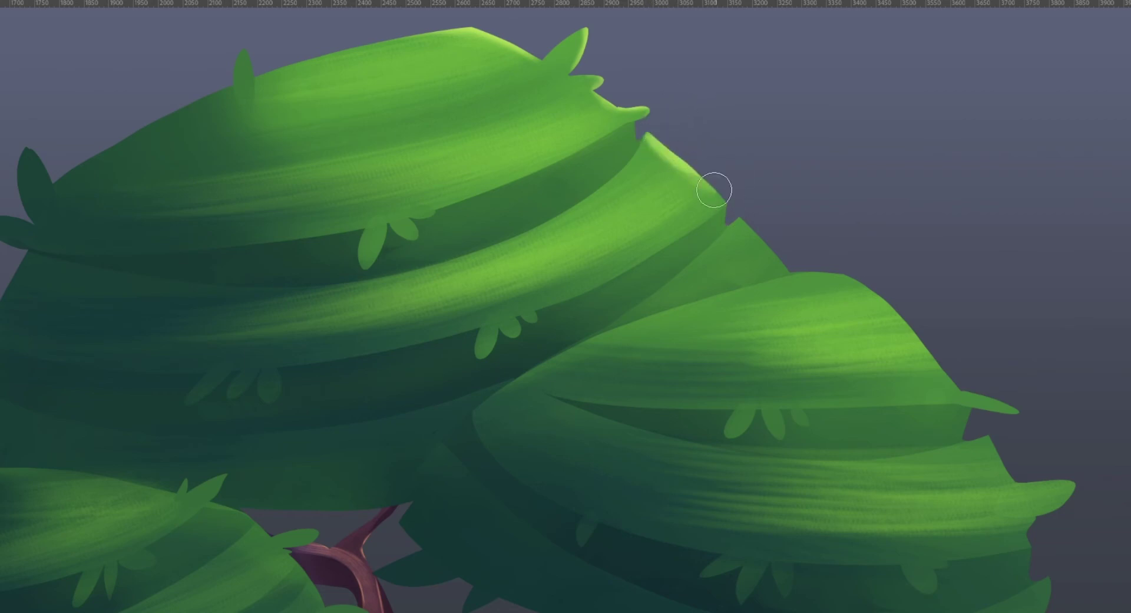
{"action": "left_click_drag", "start_coordinate": [789, 264], "coordinate": [752, 223]}
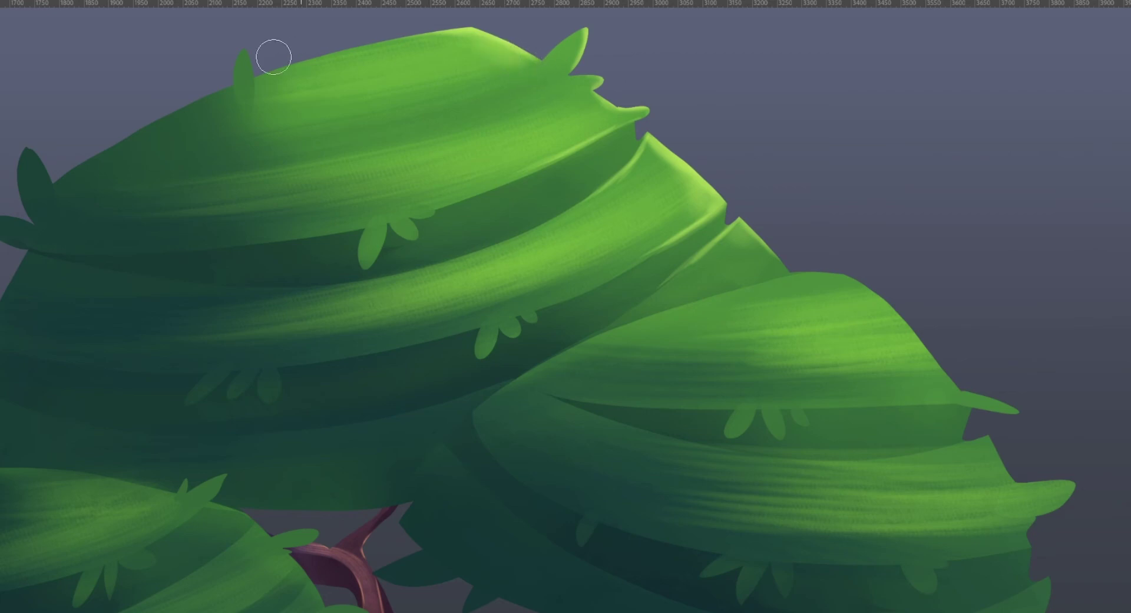
{"action": "mouse_move", "coordinate": [274, 57]}
{"action": "left_mouse_down"}
{"action": "mouse_move", "coordinate": [262, 66]}
{"action": "mouse_move", "coordinate": [256, 55]}
{"action": "left_mouse_up"}
Paint light rims along the right foliage mass's top contour, its outer leaves and the second tier's upper edge.
{"action": "mouse_move", "coordinate": [802, 293]}
{"action": "left_mouse_down"}
{"action": "mouse_move", "coordinate": [852, 285]}
{"action": "mouse_move", "coordinate": [785, 296]}
{"action": "mouse_move", "coordinate": [912, 306]}
{"action": "left_mouse_up"}
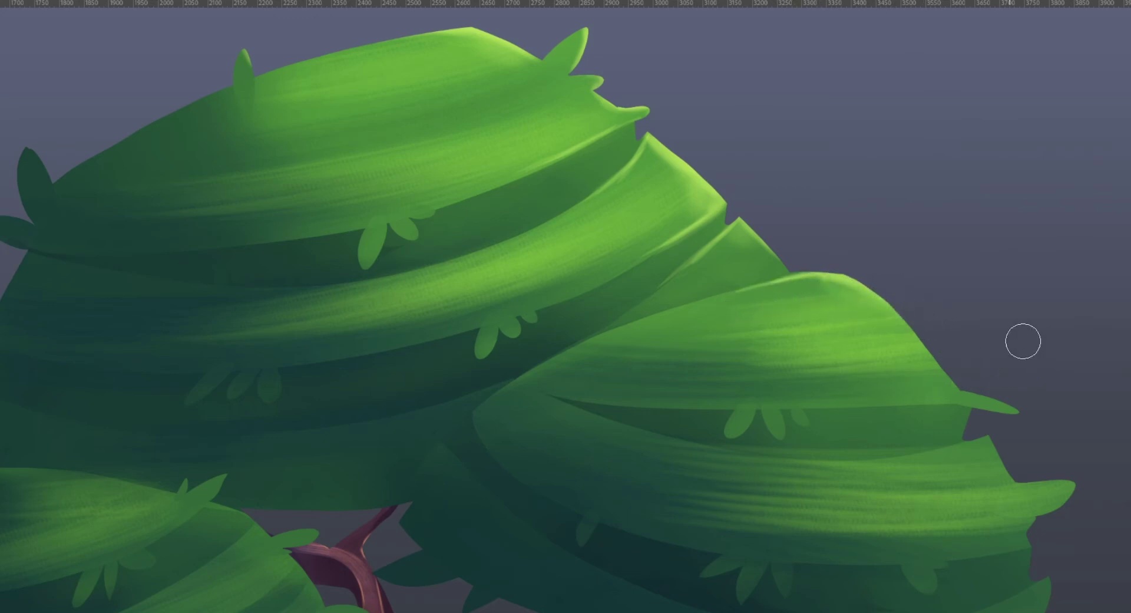
{"action": "left_click_drag", "start_coordinate": [866, 423], "coordinate": [474, 382]}
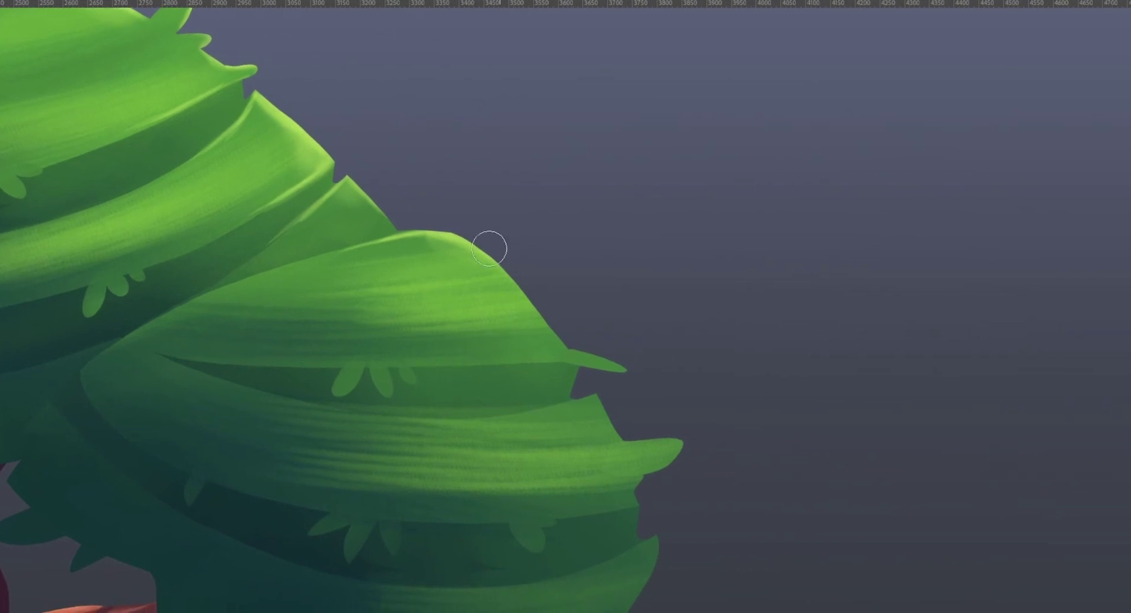
{"action": "mouse_move", "coordinate": [551, 304]}
{"action": "left_mouse_down"}
{"action": "mouse_move", "coordinate": [553, 321]}
{"action": "mouse_move", "coordinate": [511, 268]}
{"action": "mouse_move", "coordinate": [563, 338]}
{"action": "mouse_move", "coordinate": [619, 372]}
{"action": "mouse_move", "coordinate": [581, 349]}
{"action": "left_mouse_up"}
{"action": "mouse_move", "coordinate": [601, 412]}
{"action": "left_mouse_down"}
{"action": "mouse_move", "coordinate": [518, 430]}
{"action": "mouse_move", "coordinate": [503, 429]}
{"action": "mouse_move", "coordinate": [588, 413]}
{"action": "mouse_move", "coordinate": [443, 428]}
{"action": "mouse_move", "coordinate": [618, 405]}
{"action": "left_mouse_up"}
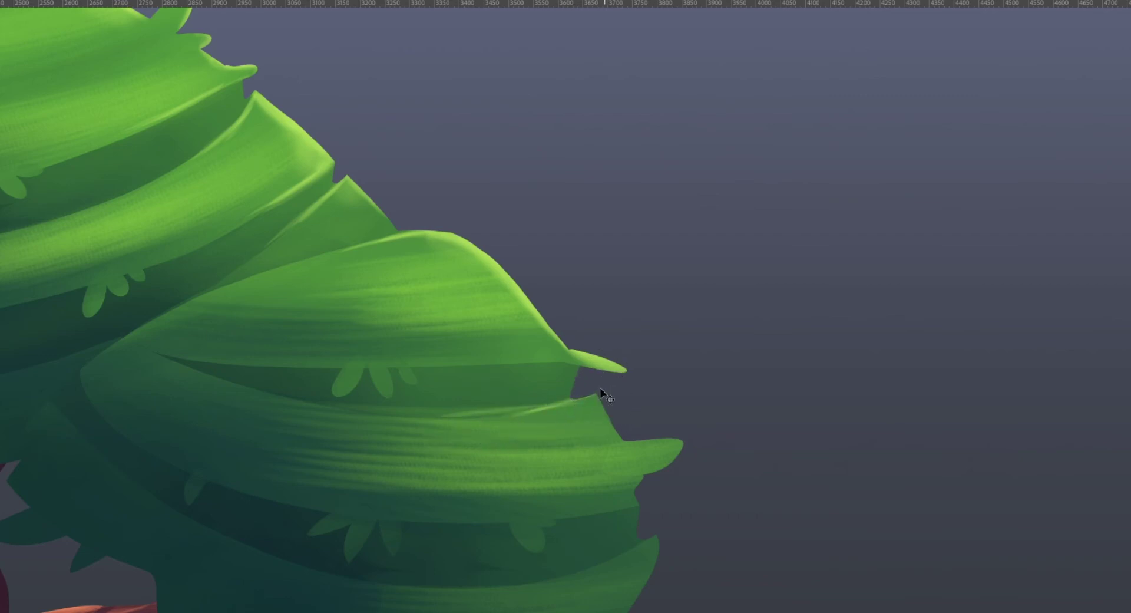
{"action": "key", "text": "ctrl+z"}
{"action": "left_click_drag", "start_coordinate": [485, 430], "coordinate": [606, 412]}
{"action": "mouse_move", "coordinate": [448, 429]}
{"action": "left_mouse_down"}
{"action": "mouse_move", "coordinate": [624, 407]}
{"action": "mouse_move", "coordinate": [634, 432]}
{"action": "mouse_move", "coordinate": [622, 423]}
{"action": "left_mouse_up"}
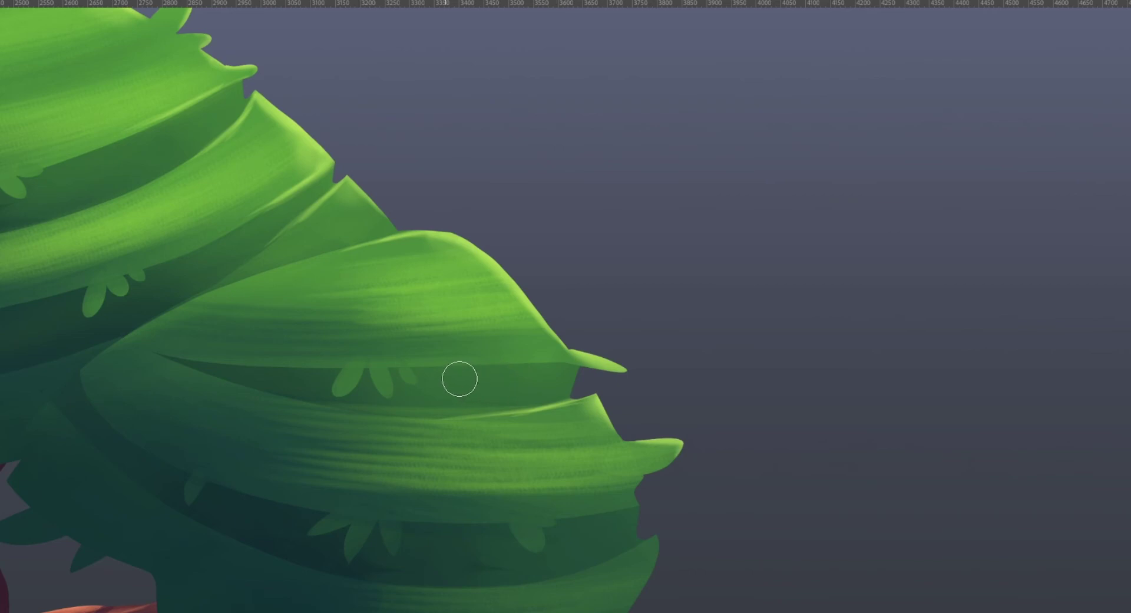
Add thin light rims to the right foliage mass's top tier underside and the outer edges of its lower tiers.
{"action": "mouse_move", "coordinate": [459, 378]}
{"action": "left_mouse_down"}
{"action": "mouse_move", "coordinate": [565, 377]}
{"action": "mouse_move", "coordinate": [476, 375]}
{"action": "mouse_move", "coordinate": [436, 361]}
{"action": "left_mouse_up"}
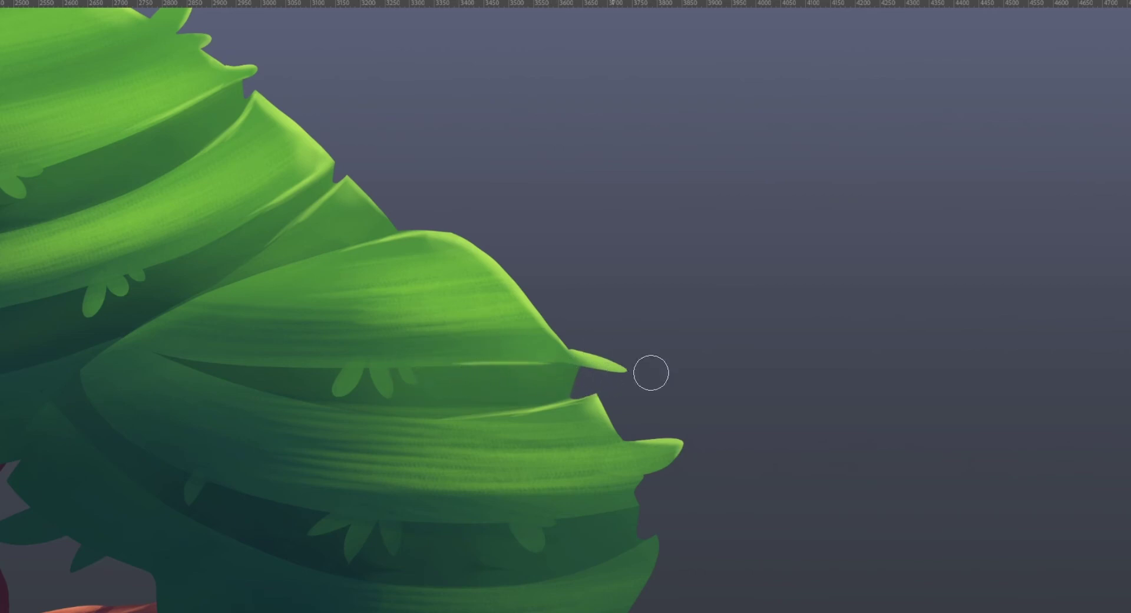
{"action": "left_click_drag", "start_coordinate": [644, 514], "coordinate": [661, 515]}
{"action": "mouse_move", "coordinate": [594, 525]}
{"action": "left_mouse_down"}
{"action": "mouse_move", "coordinate": [668, 514]}
{"action": "mouse_move", "coordinate": [584, 528]}
{"action": "mouse_move", "coordinate": [712, 505]}
{"action": "mouse_move", "coordinate": [674, 548]}
{"action": "mouse_move", "coordinate": [584, 578]}
{"action": "left_mouse_up"}
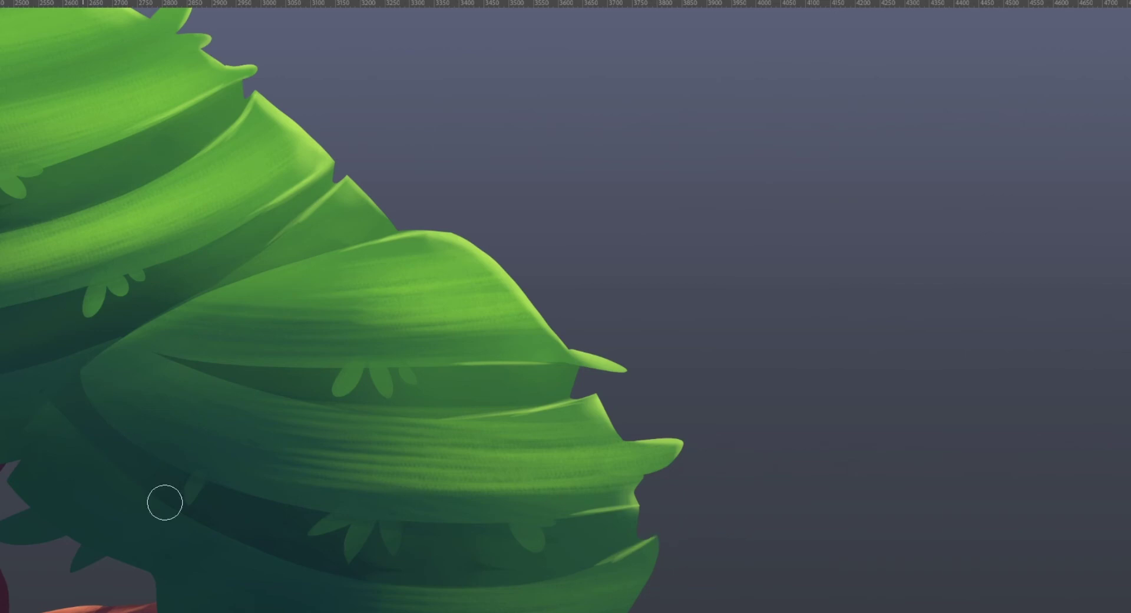
Darken the hanging leaf clusters on the upper and right foliage masses and add thin rims to leaf edges and tier notches.
{"action": "key", "text": "ctrl+z"}
{"action": "key", "text": "ctrl+z"}
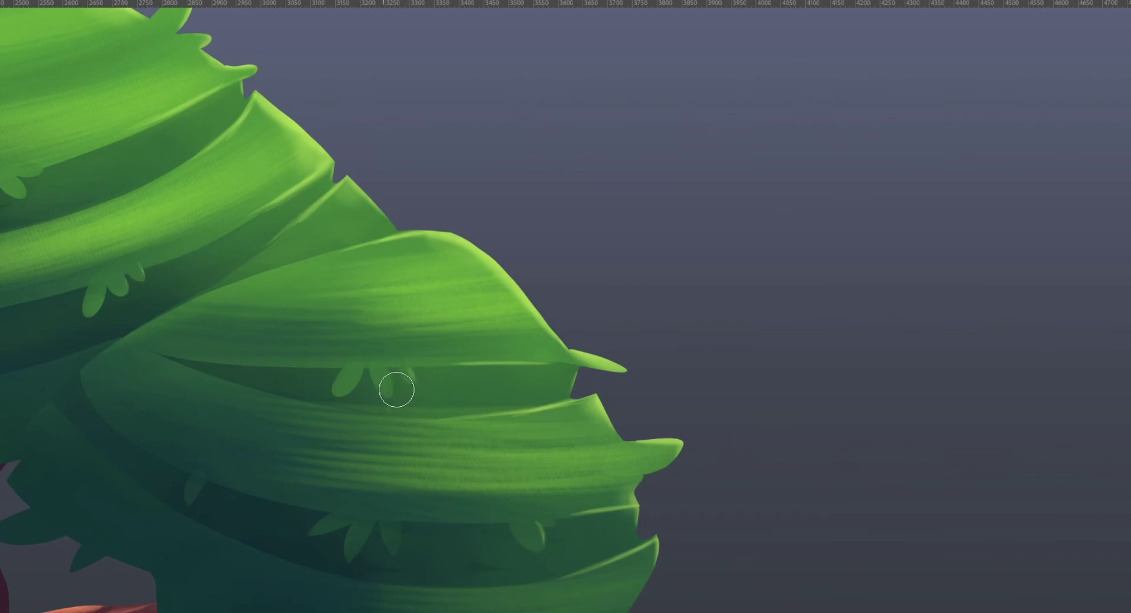
{"action": "left_click_drag", "start_coordinate": [521, 417], "coordinate": [427, 492]}
{"action": "left_click_drag", "start_coordinate": [649, 336], "coordinate": [746, 352]}
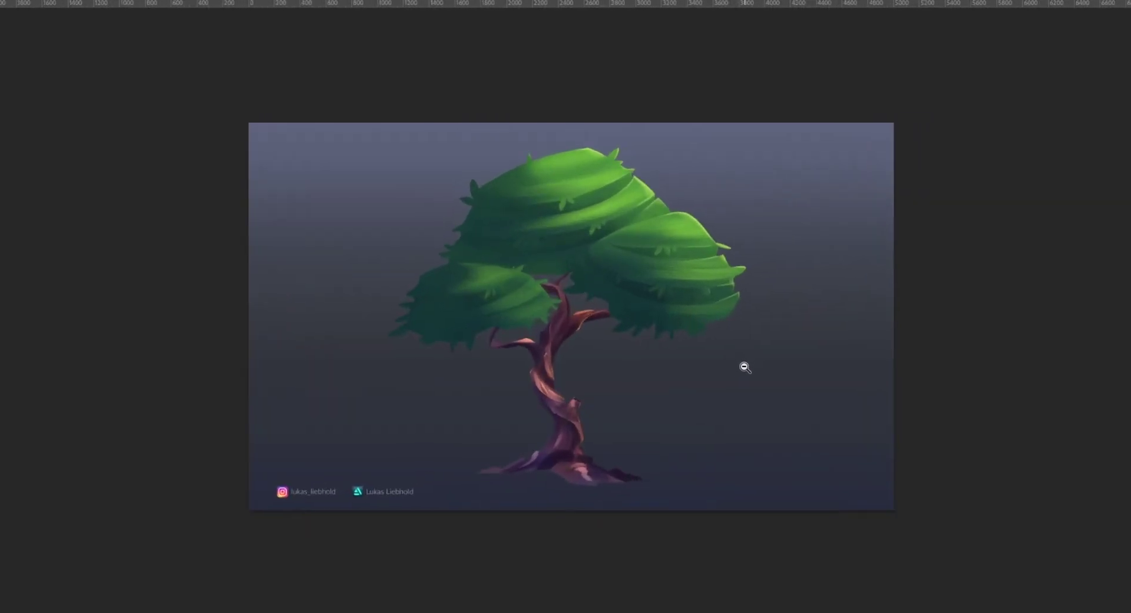
Paint thin bright yellow-green highlights along the upper and outer edges of the lower-left foliage clump facing the trunk.
{"action": "scroll", "coordinate": [714, 368], "scroll_direction": "down", "scroll_amount": 3}
{"action": "scroll", "coordinate": [730, 363], "scroll_direction": "up", "scroll_amount": 3}
{"action": "scroll", "coordinate": [730, 365], "scroll_direction": "down", "scroll_amount": 1}
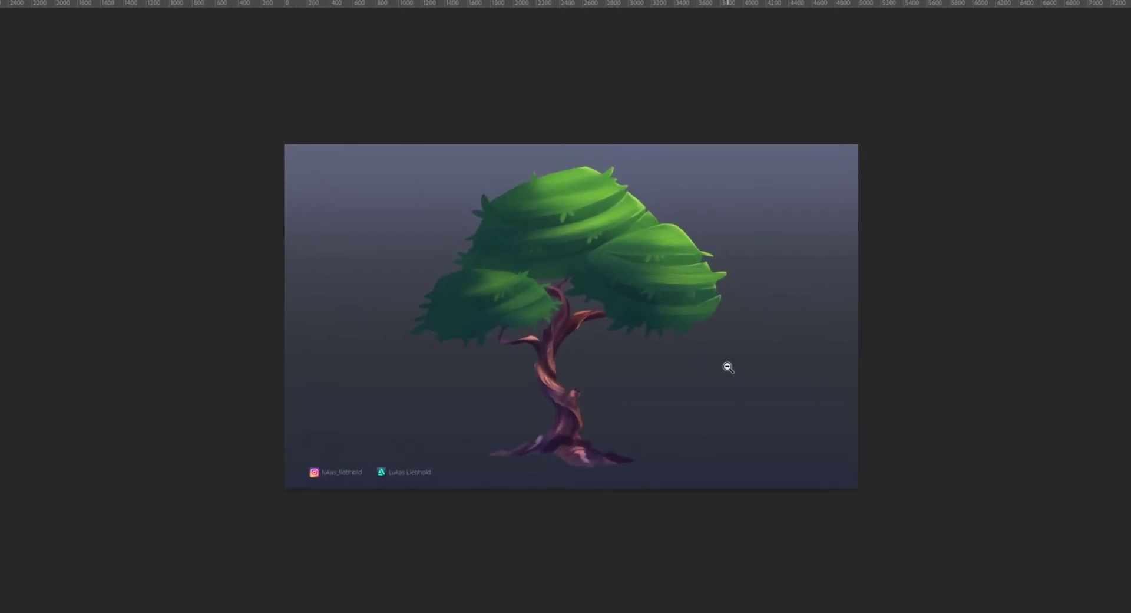
{"action": "scroll", "coordinate": [729, 367], "scroll_direction": "up", "scroll_amount": 2}
{"action": "scroll", "coordinate": [574, 299], "scroll_direction": "up", "scroll_amount": 3}
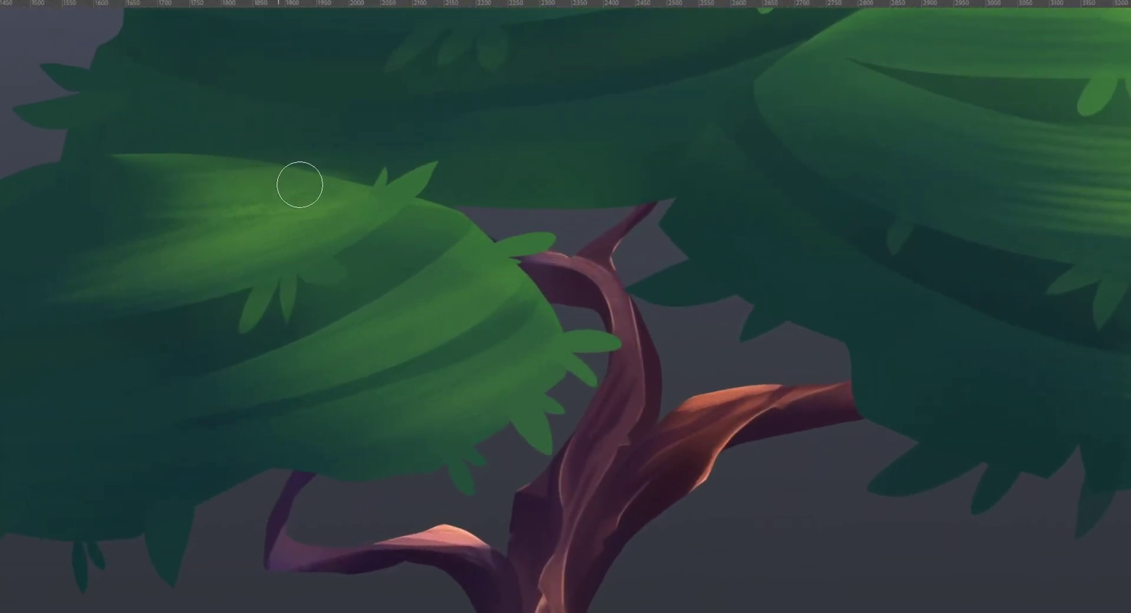
{"action": "left_click_drag", "start_coordinate": [273, 177], "coordinate": [381, 203]}
{"action": "left_click_drag", "start_coordinate": [318, 188], "coordinate": [389, 209]}
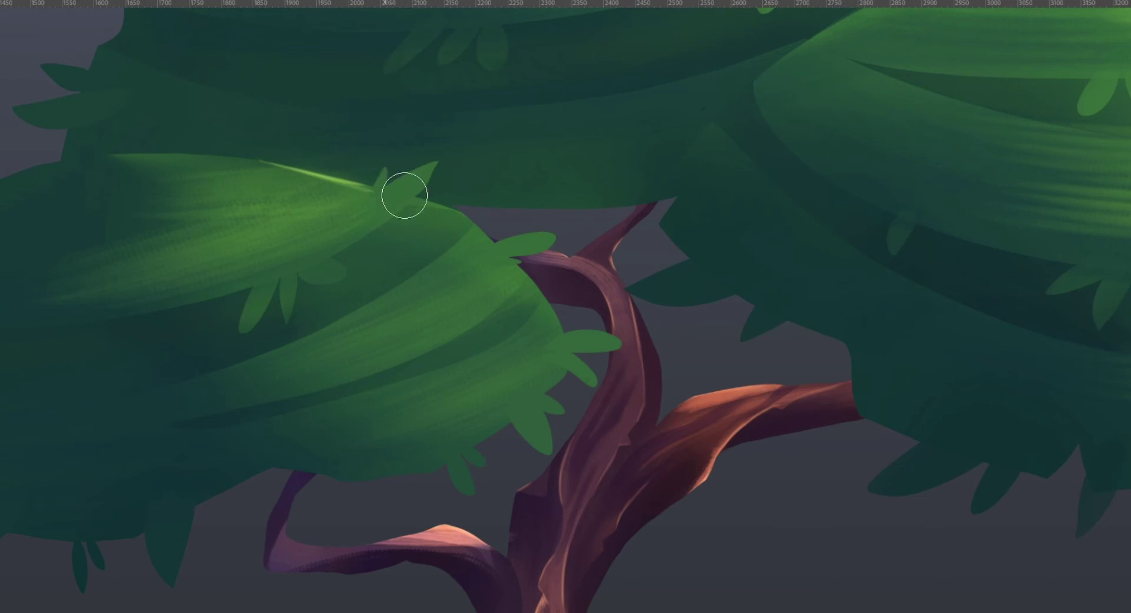
{"action": "mouse_move", "coordinate": [403, 196]}
{"action": "left_mouse_down"}
{"action": "mouse_move", "coordinate": [454, 178]}
{"action": "mouse_move", "coordinate": [435, 213]}
{"action": "mouse_move", "coordinate": [449, 186]}
{"action": "mouse_move", "coordinate": [436, 170]}
{"action": "mouse_move", "coordinate": [458, 226]}
{"action": "mouse_move", "coordinate": [437, 218]}
{"action": "mouse_move", "coordinate": [475, 230]}
{"action": "left_mouse_up"}
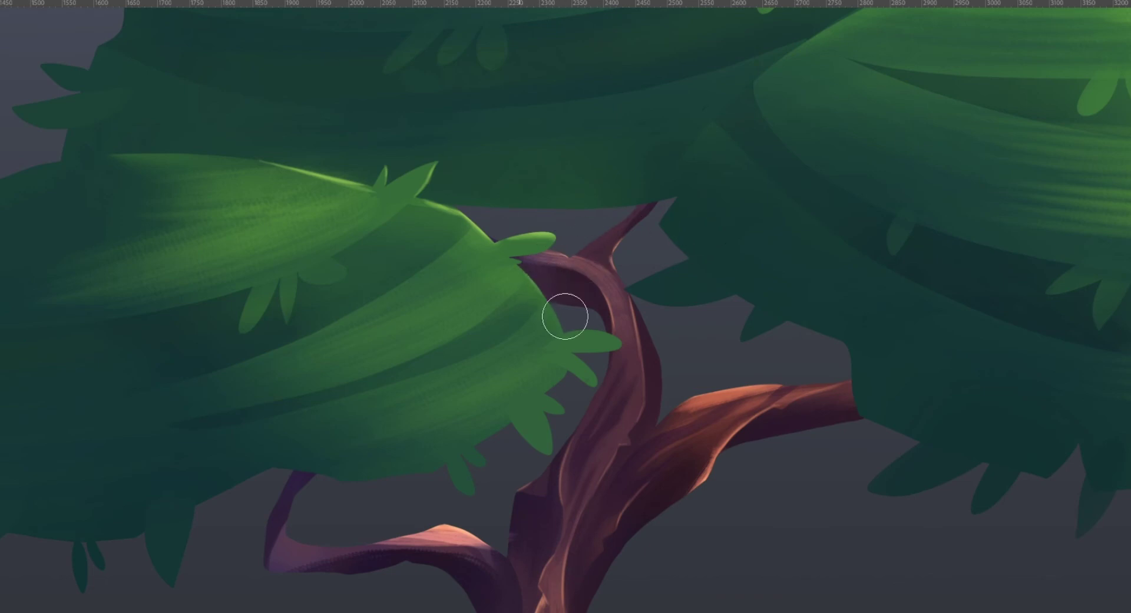
{"action": "left_click_drag", "start_coordinate": [550, 297], "coordinate": [560, 323]}
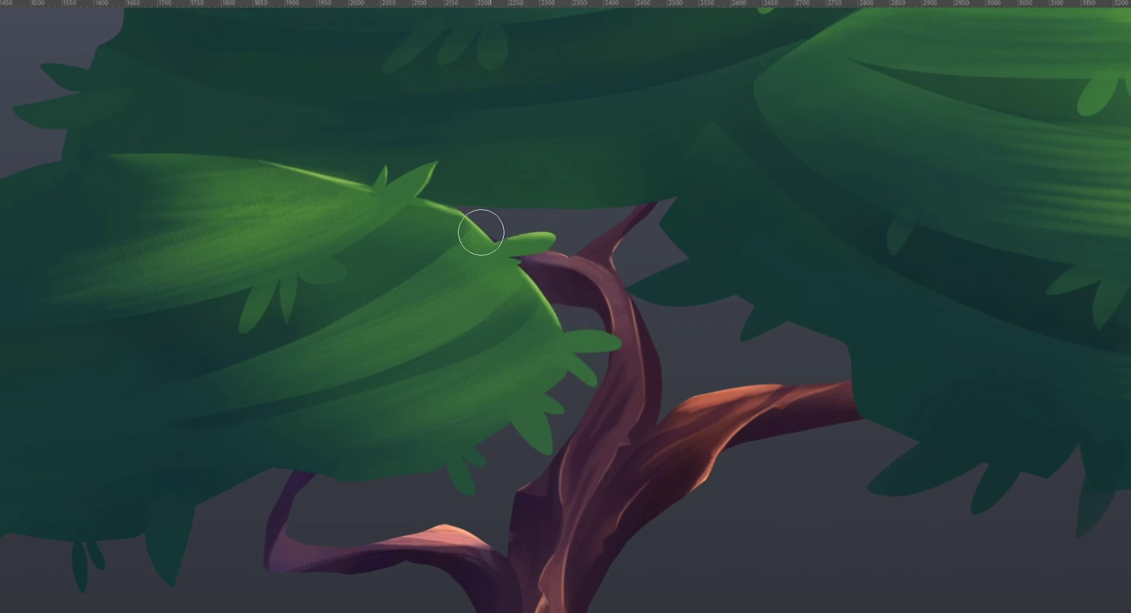
Add bright green highlights to the inner folds and leaf tips of the lower-left foliage clump.
{"action": "mouse_move", "coordinate": [471, 230]}
{"action": "left_mouse_down"}
{"action": "mouse_move", "coordinate": [435, 263]}
{"action": "mouse_move", "coordinate": [436, 294]}
{"action": "left_mouse_up"}
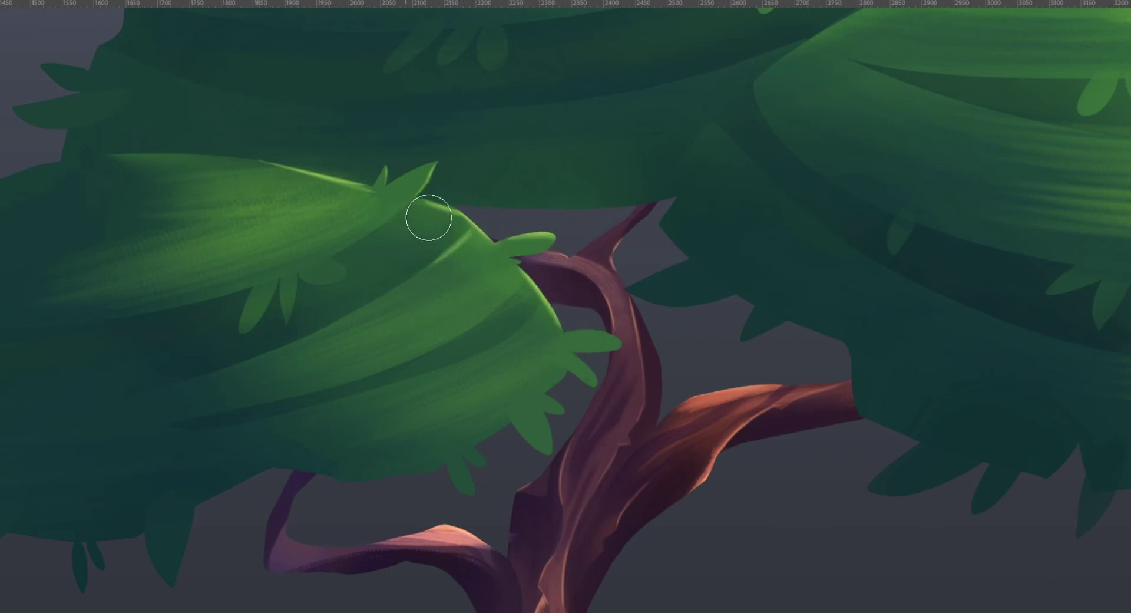
{"action": "left_click_drag", "start_coordinate": [428, 218], "coordinate": [314, 287]}
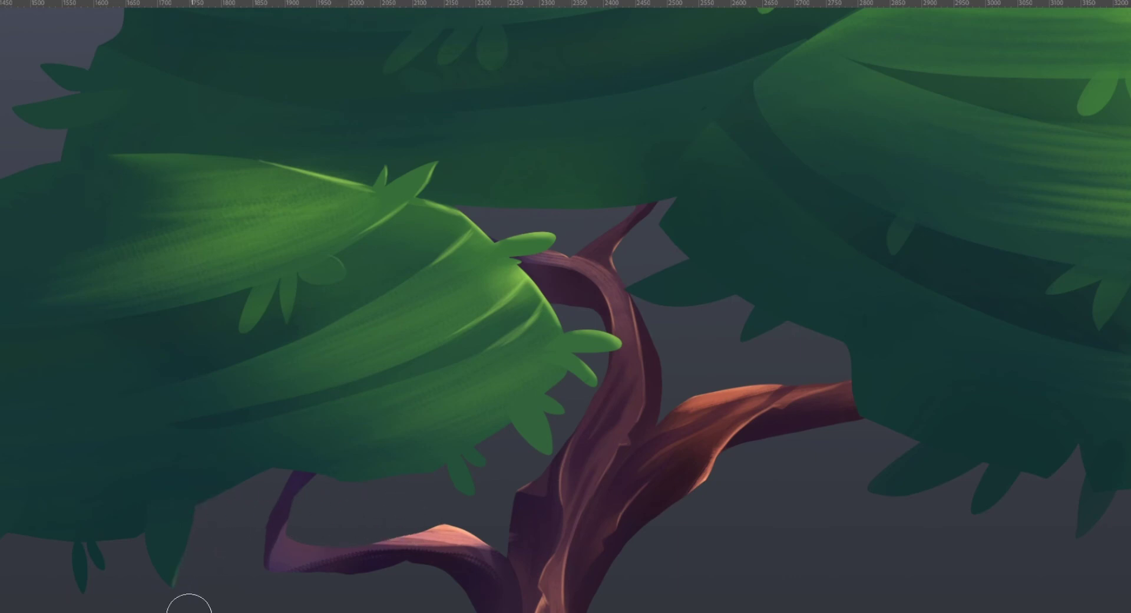
{"action": "left_click_drag", "start_coordinate": [188, 612], "coordinate": [220, 544]}
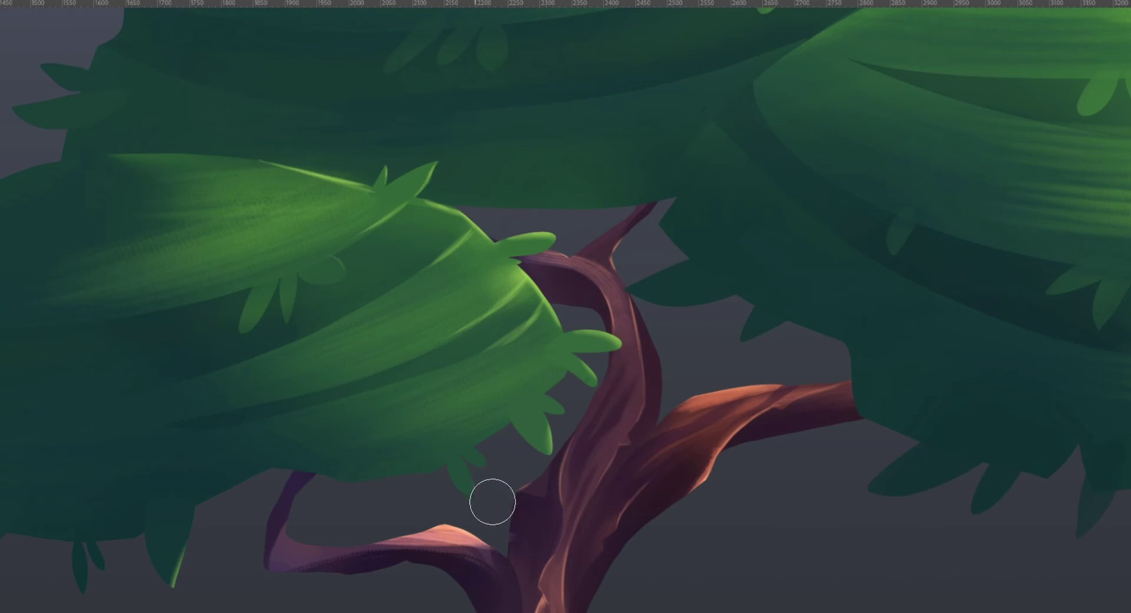
{"action": "left_click_drag", "start_coordinate": [560, 400], "coordinate": [480, 429]}
{"action": "left_click_drag", "start_coordinate": [583, 436], "coordinate": [525, 442]}
{"action": "mouse_move", "coordinate": [669, 327]}
{"action": "left_mouse_down"}
{"action": "mouse_move", "coordinate": [642, 331]}
{"action": "mouse_move", "coordinate": [654, 330]}
{"action": "left_mouse_up"}
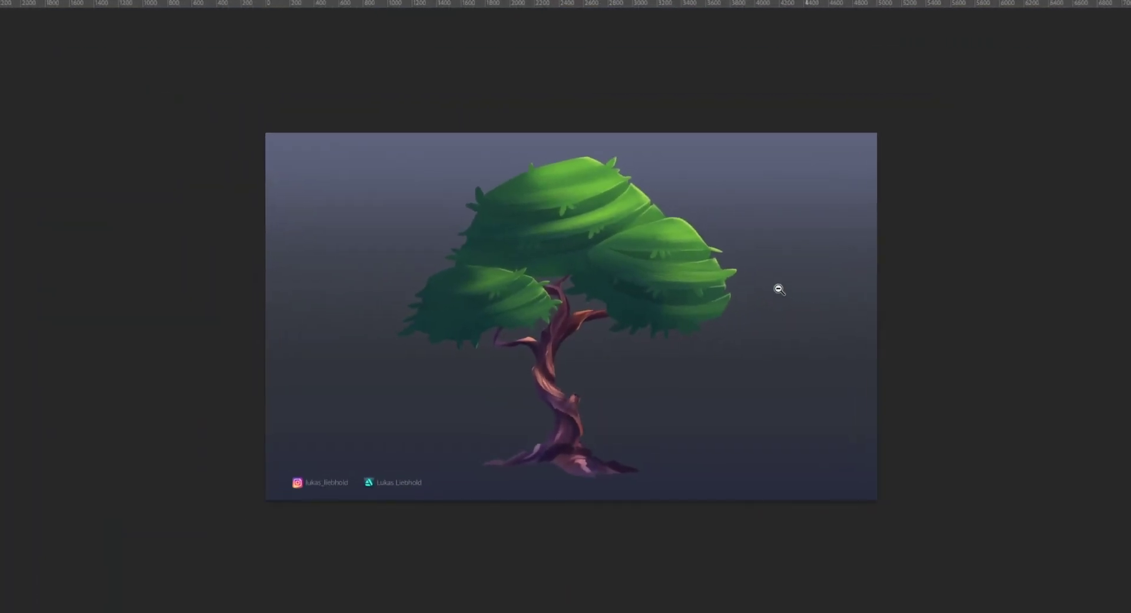
Paint a pale teal rim light on the leaves and outline along the shaded left side of the upper crown.
{"action": "left_click_drag", "start_coordinate": [702, 275], "coordinate": [724, 280]}
{"action": "scroll", "coordinate": [724, 281], "scroll_direction": "down", "scroll_amount": 2}
{"action": "scroll", "coordinate": [741, 302], "scroll_direction": "up", "scroll_amount": 1}
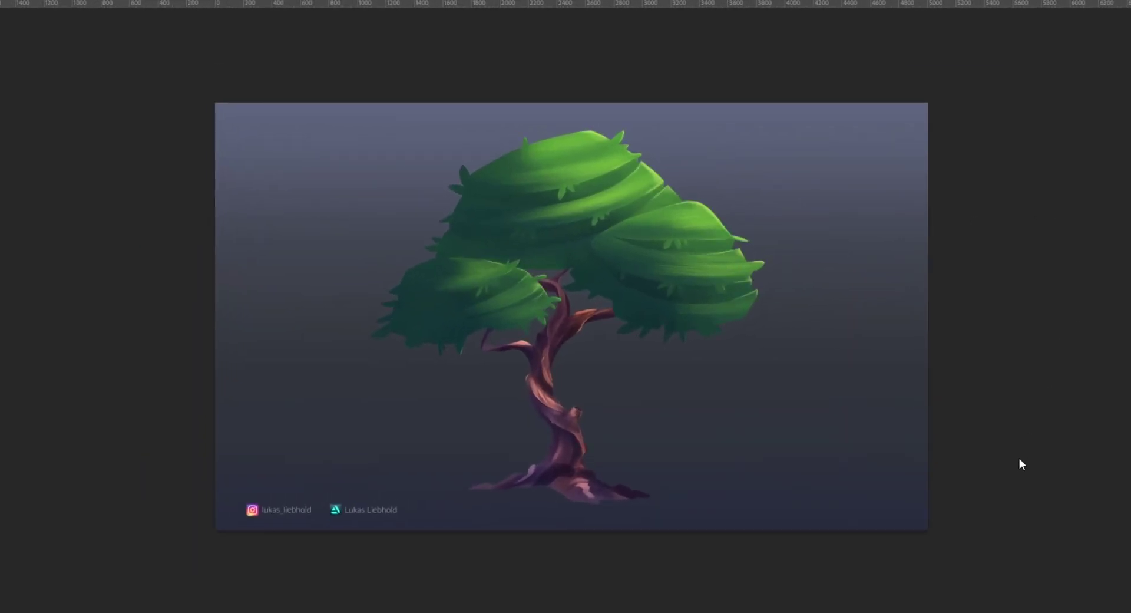
{"action": "scroll", "coordinate": [648, 324], "scroll_direction": "down", "scroll_amount": 2}
{"action": "scroll", "coordinate": [669, 322], "scroll_direction": "up", "scroll_amount": 3}
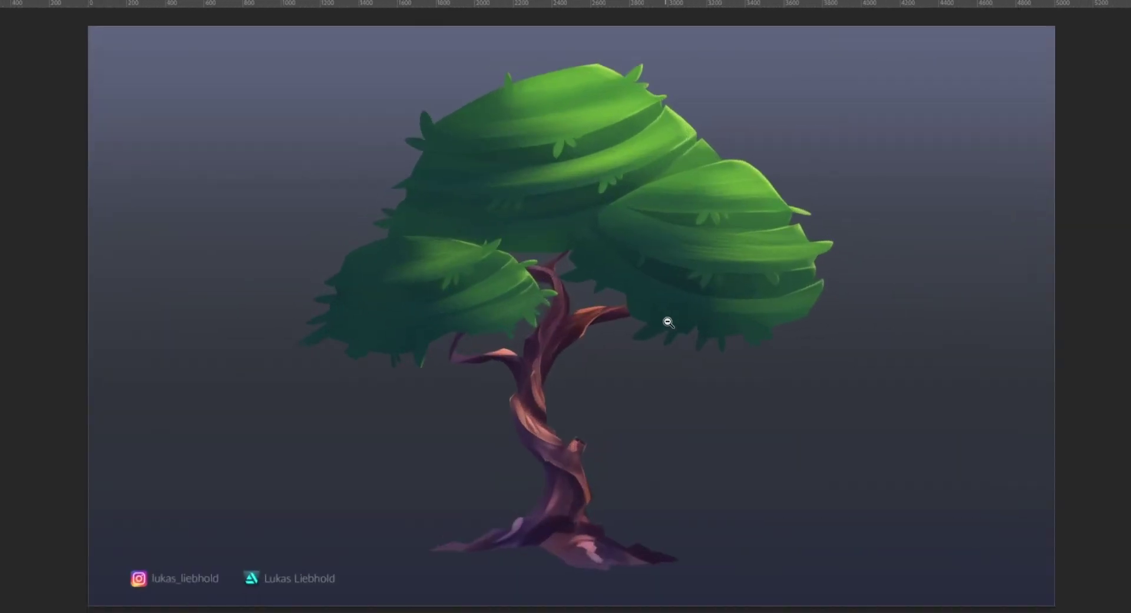
{"action": "left_click_drag", "start_coordinate": [668, 322], "coordinate": [681, 386]}
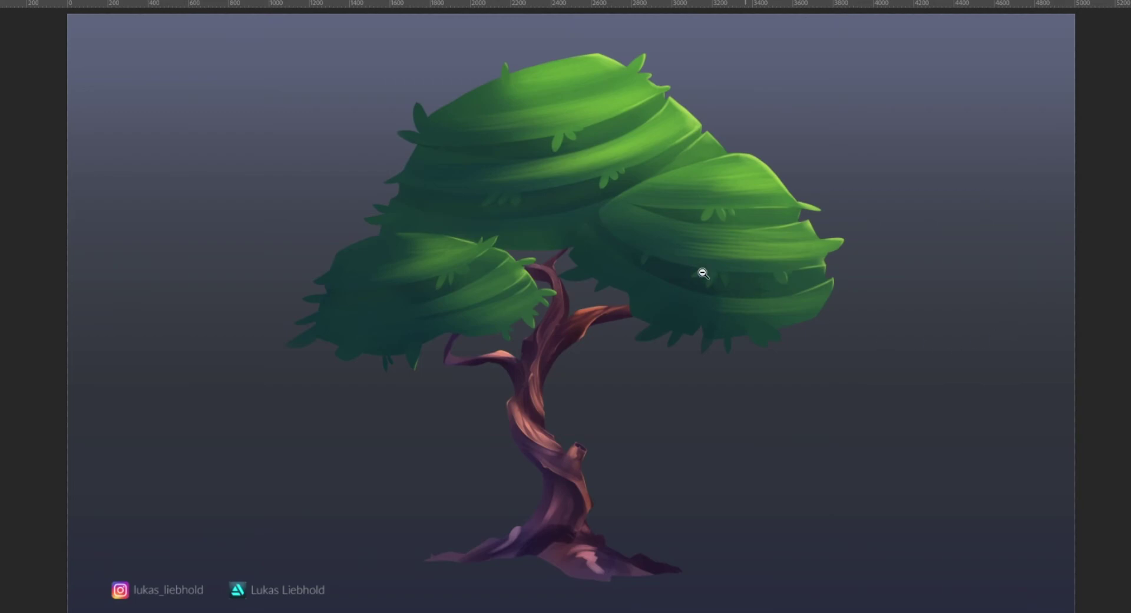
{"action": "scroll", "coordinate": [581, 246], "scroll_direction": "up", "scroll_amount": 2}
{"action": "scroll", "coordinate": [576, 253], "scroll_direction": "down", "scroll_amount": 1}
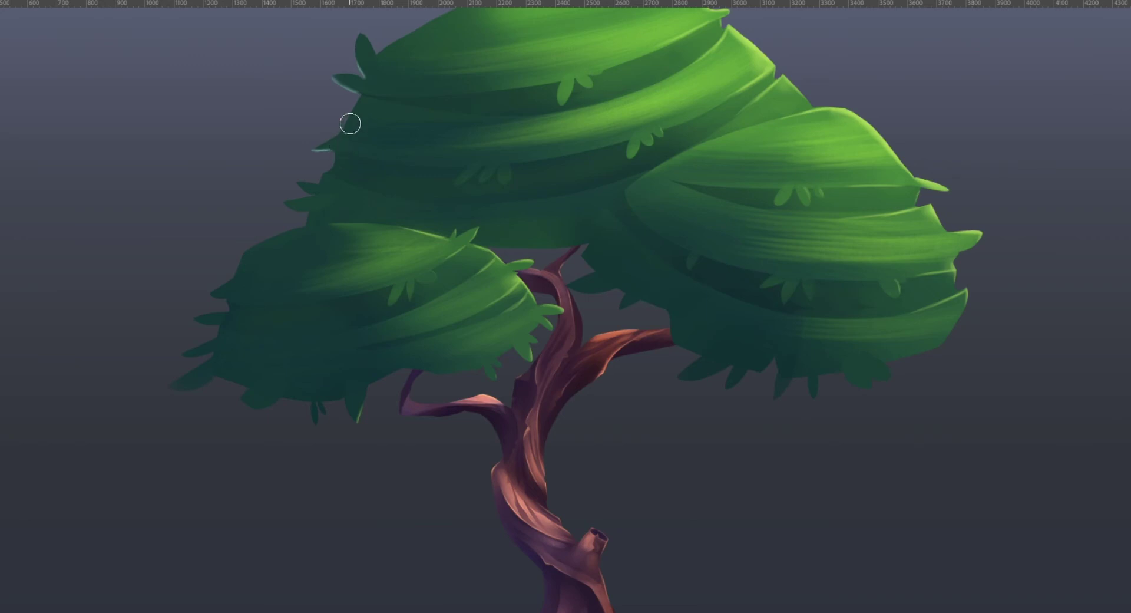
{"action": "left_click_drag", "start_coordinate": [339, 136], "coordinate": [350, 119]}
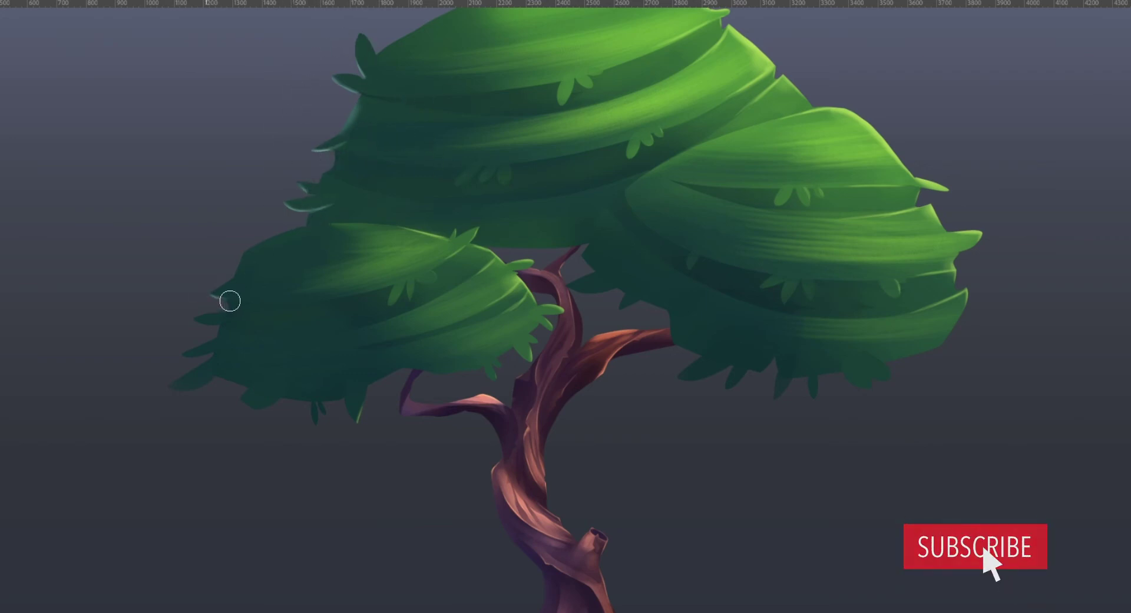
Paint pale teal rim light on the outer leaves, left outline and bottom leaf edges of the lower-left foliage clump.
{"action": "mouse_move", "coordinate": [219, 303]}
{"action": "left_mouse_down"}
{"action": "mouse_move", "coordinate": [249, 297]}
{"action": "mouse_move", "coordinate": [196, 324]}
{"action": "mouse_move", "coordinate": [227, 318]}
{"action": "left_mouse_up"}
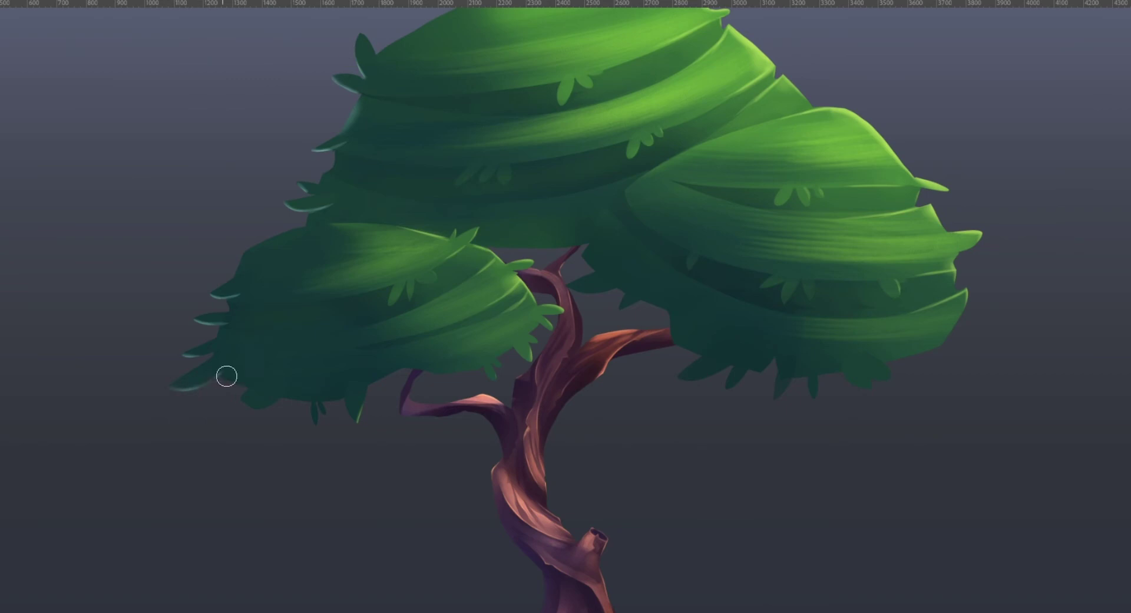
{"action": "left_click_drag", "start_coordinate": [216, 379], "coordinate": [224, 373]}
{"action": "left_click_drag", "start_coordinate": [243, 253], "coordinate": [253, 248]}
{"action": "left_click_drag", "start_coordinate": [246, 407], "coordinate": [290, 382]}
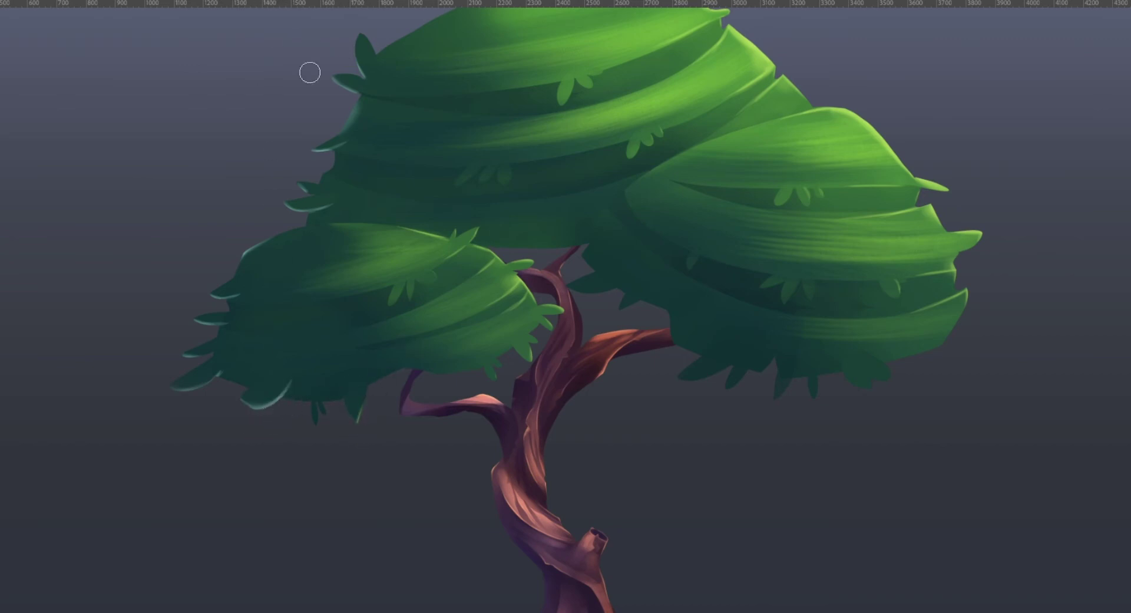
{"action": "left_click_drag", "start_coordinate": [230, 389], "coordinate": [239, 385]}
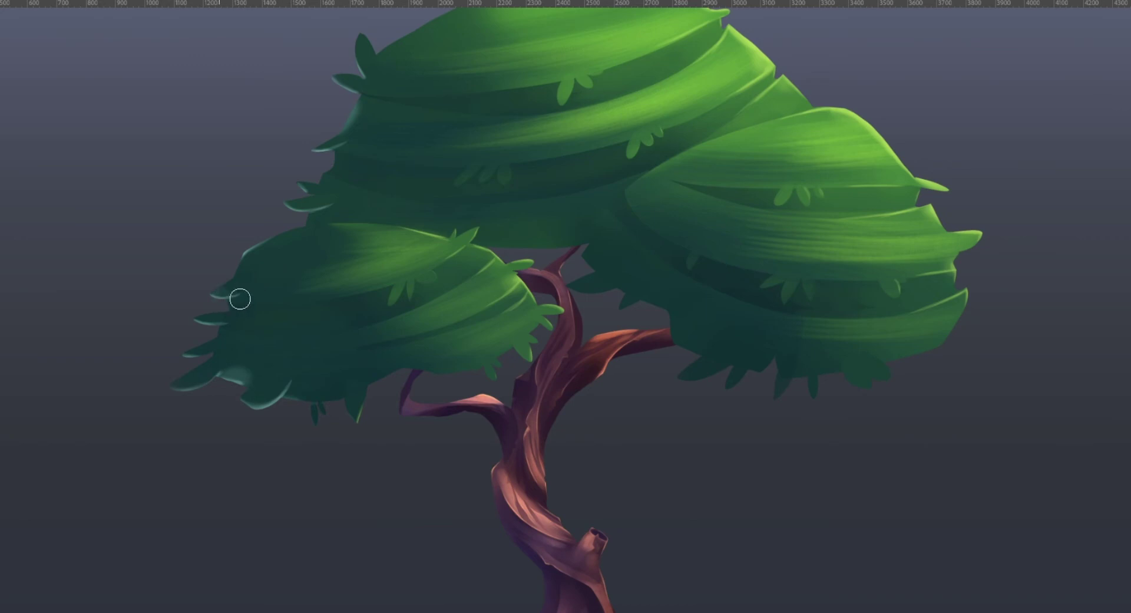
Brush soft teal light into the upper crown's lower-left leaves and folds, and along its underside above the trunk.
{"action": "left_click_drag", "start_coordinate": [287, 209], "coordinate": [312, 209]}
{"action": "mouse_move", "coordinate": [329, 180]}
{"action": "left_mouse_down"}
{"action": "mouse_move", "coordinate": [420, 214]}
{"action": "mouse_move", "coordinate": [353, 187]}
{"action": "mouse_move", "coordinate": [405, 205]}
{"action": "left_mouse_up"}
{"action": "left_click_drag", "start_coordinate": [328, 189], "coordinate": [368, 201]}
{"action": "left_click_drag", "start_coordinate": [348, 160], "coordinate": [397, 167]}
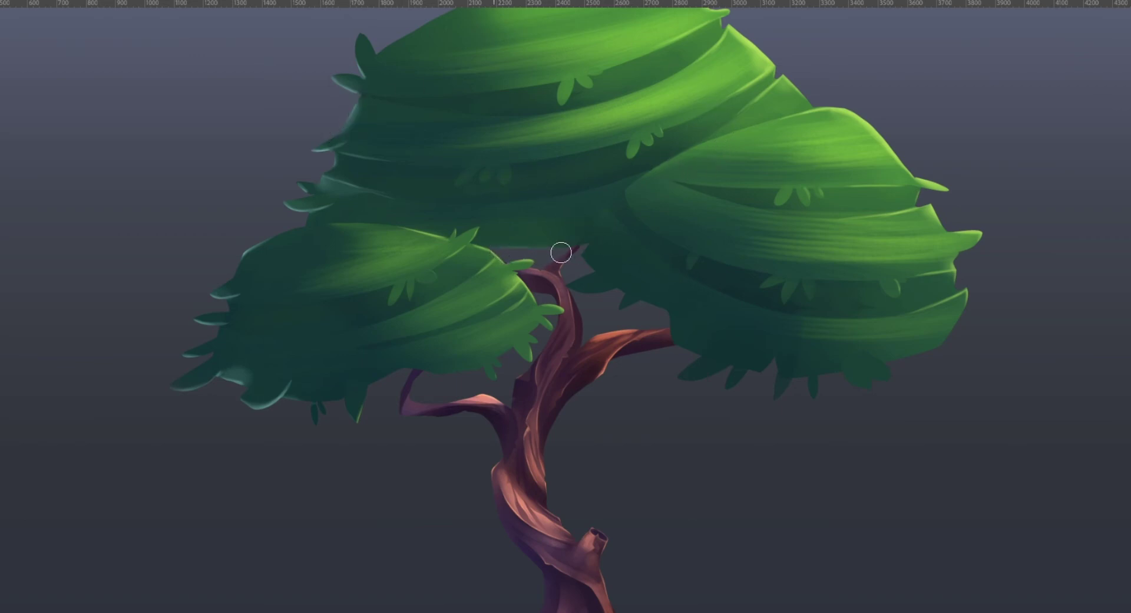
{"action": "mouse_move", "coordinate": [545, 250]}
{"action": "left_mouse_down"}
{"action": "mouse_move", "coordinate": [513, 248]}
{"action": "mouse_move", "coordinate": [571, 250]}
{"action": "mouse_move", "coordinate": [528, 252]}
{"action": "left_mouse_up"}
{"action": "key", "text": "ctrl+z"}
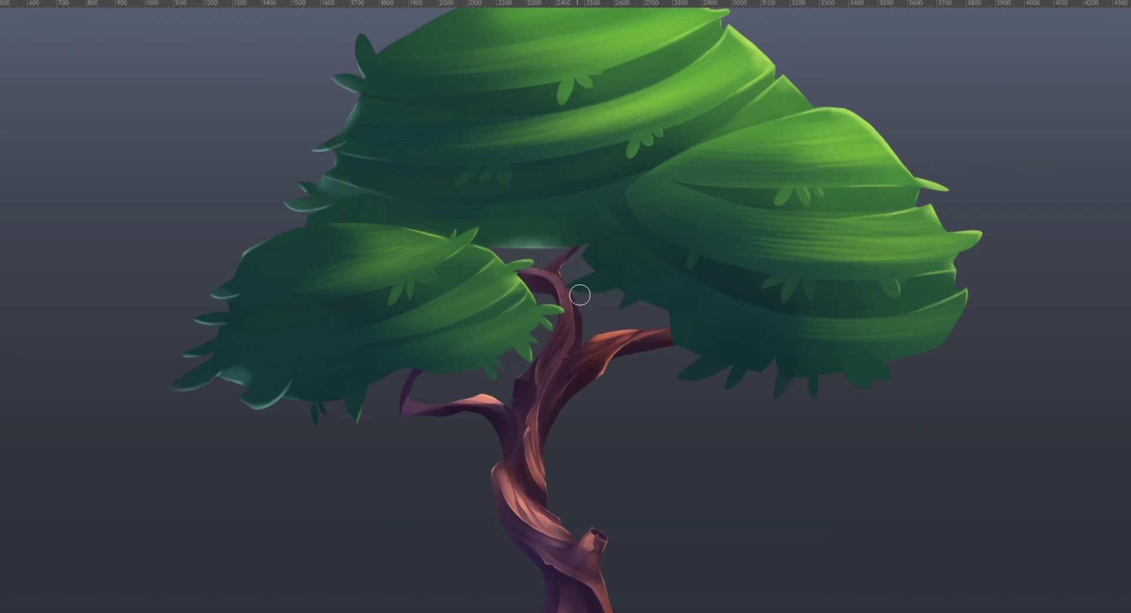
Paint teal rim light along the bottom leaves of the right foliage clump and the underside of the lower-left clump.
{"action": "mouse_move", "coordinate": [580, 295]}
{"action": "left_mouse_down"}
{"action": "mouse_move", "coordinate": [587, 295]}
{"action": "mouse_move", "coordinate": [638, 310]}
{"action": "left_mouse_up"}
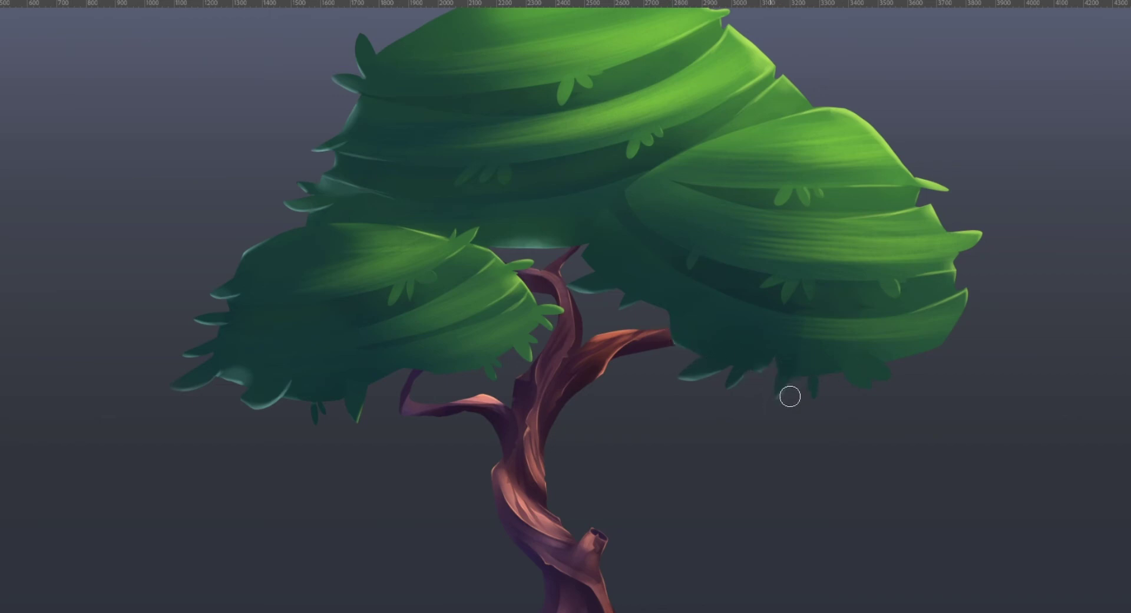
{"action": "left_click_drag", "start_coordinate": [788, 397], "coordinate": [765, 412]}
{"action": "mouse_move", "coordinate": [856, 390]}
{"action": "left_mouse_down"}
{"action": "mouse_move", "coordinate": [846, 387]}
{"action": "mouse_move", "coordinate": [939, 362]}
{"action": "mouse_move", "coordinate": [903, 370]}
{"action": "mouse_move", "coordinate": [967, 328]}
{"action": "mouse_move", "coordinate": [936, 357]}
{"action": "left_mouse_up"}
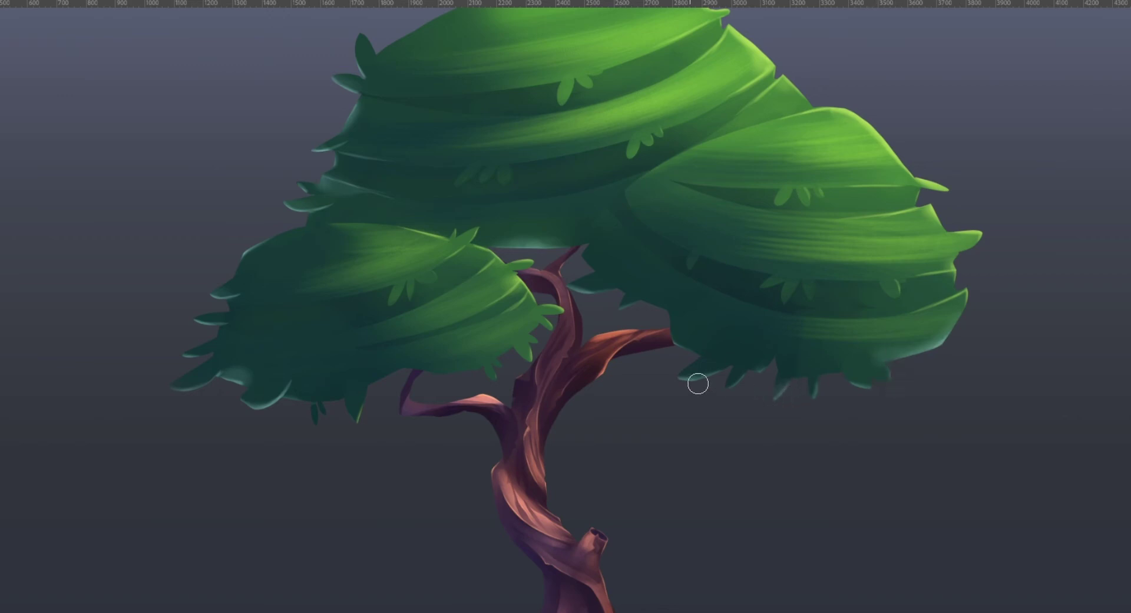
{"action": "left_click_drag", "start_coordinate": [684, 354], "coordinate": [705, 352]}
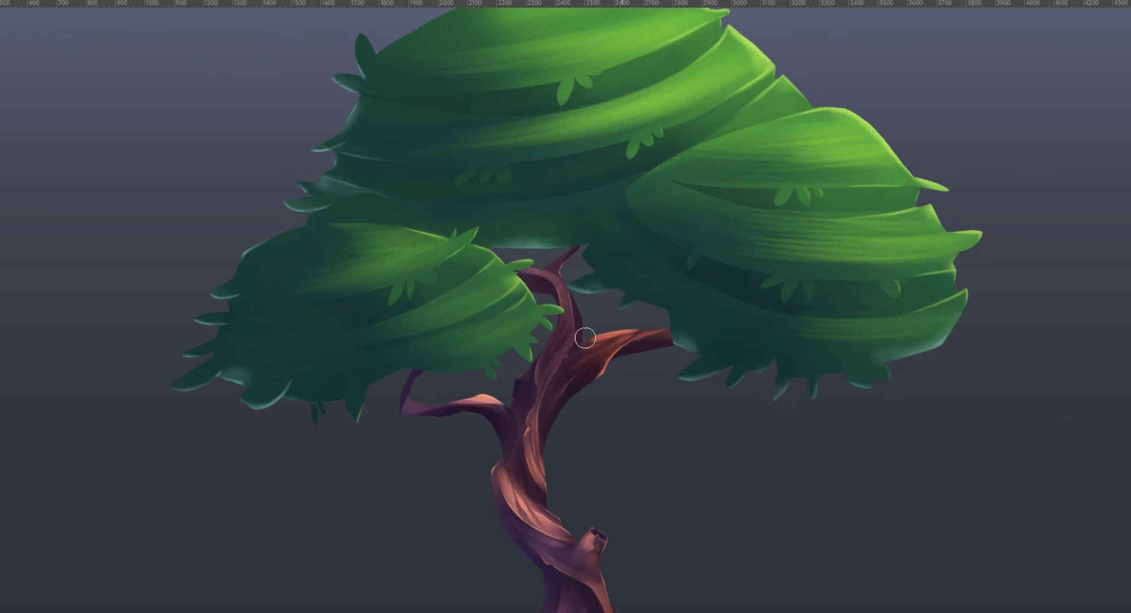
{"action": "mouse_move", "coordinate": [435, 376]}
{"action": "left_mouse_down"}
{"action": "mouse_move", "coordinate": [475, 375]}
{"action": "mouse_move", "coordinate": [445, 381]}
{"action": "mouse_move", "coordinate": [435, 378]}
{"action": "mouse_move", "coordinate": [468, 377]}
{"action": "mouse_move", "coordinate": [422, 363]}
{"action": "left_mouse_up"}
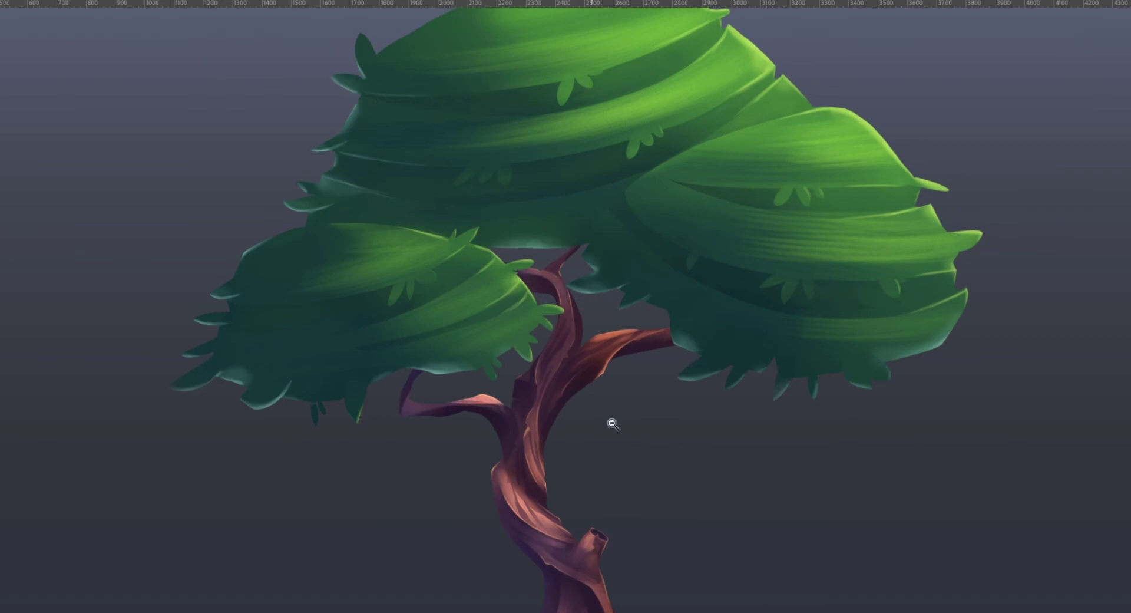
Select the area above the lower-left clump's top edge, brush a soft teal glow behind the clump, and deselect.
{"action": "left_click_drag", "start_coordinate": [612, 423], "coordinate": [535, 446]}
{"action": "left_click_drag", "start_coordinate": [624, 353], "coordinate": [242, 181]}
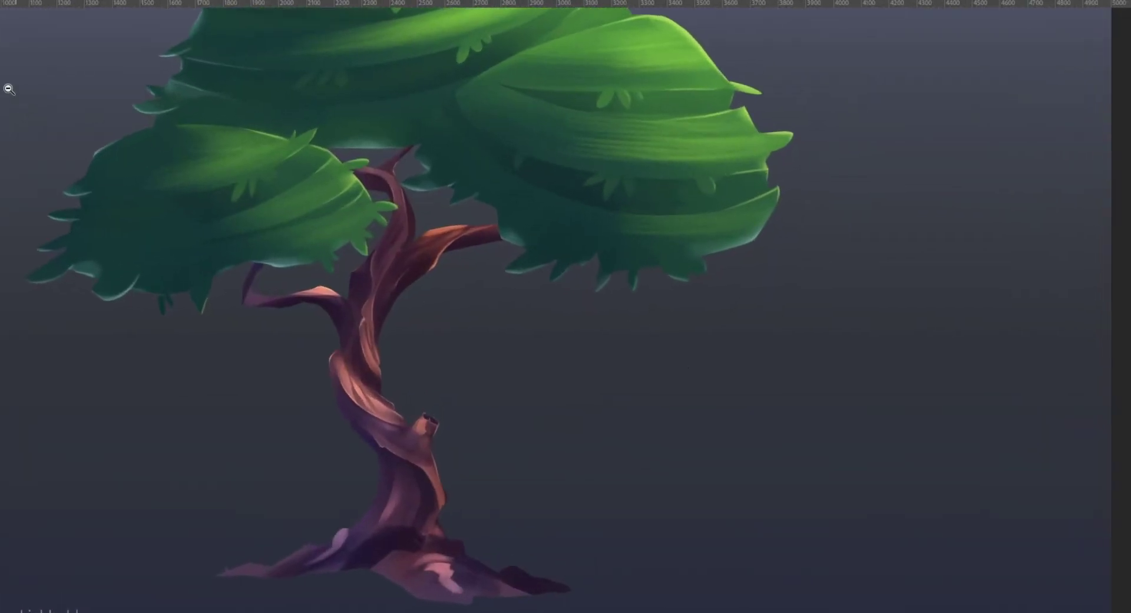
{"action": "left_click_drag", "start_coordinate": [9, 89], "coordinate": [41, 71]}
{"action": "left_click_drag", "start_coordinate": [267, 166], "coordinate": [377, 155]}
{"action": "left_click_drag", "start_coordinate": [282, 164], "coordinate": [350, 161]}
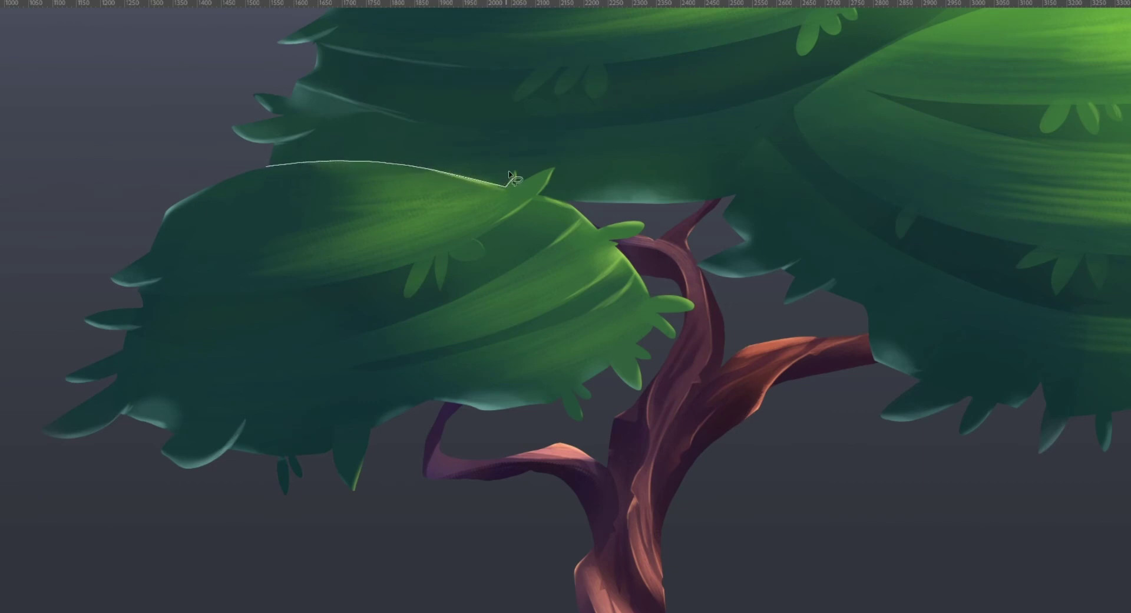
{"action": "mouse_move", "coordinate": [554, 167]}
{"action": "left_mouse_down"}
{"action": "mouse_move", "coordinate": [589, 30]}
{"action": "mouse_move", "coordinate": [195, 156]}
{"action": "mouse_move", "coordinate": [266, 165]}
{"action": "left_mouse_up"}
{"action": "left_click_drag", "start_coordinate": [339, 171], "coordinate": [444, 179]}
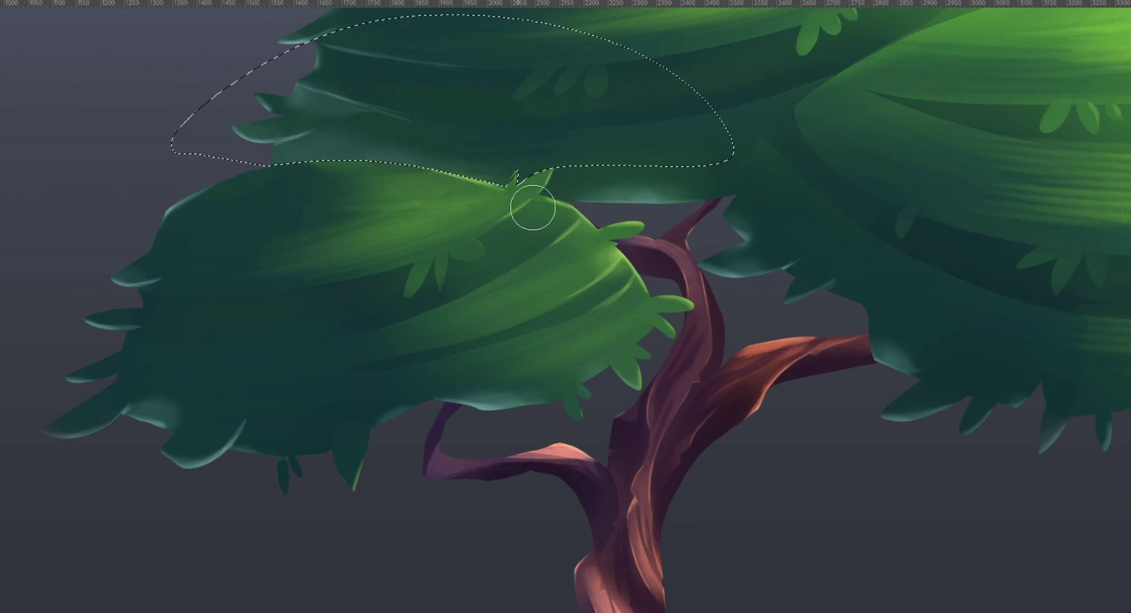
{"action": "key", "text": "ctrl+d"}
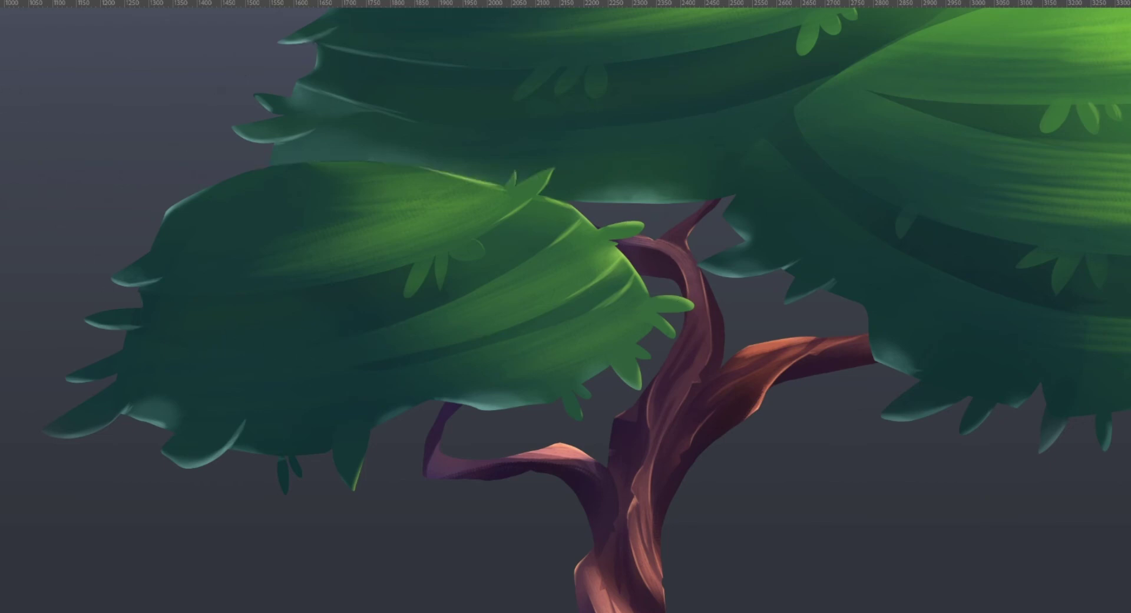
Restore the selection along the lower-left clump's top edge, extend the yellow-green edge highlight with a sampled green, and deselect.
{"action": "mouse_move", "coordinate": [436, 347]}
{"action": "left_mouse_down"}
{"action": "mouse_move", "coordinate": [331, 381]}
{"action": "mouse_move", "coordinate": [400, 359]}
{"action": "left_mouse_up"}
{"action": "key", "text": "ctrl+z"}
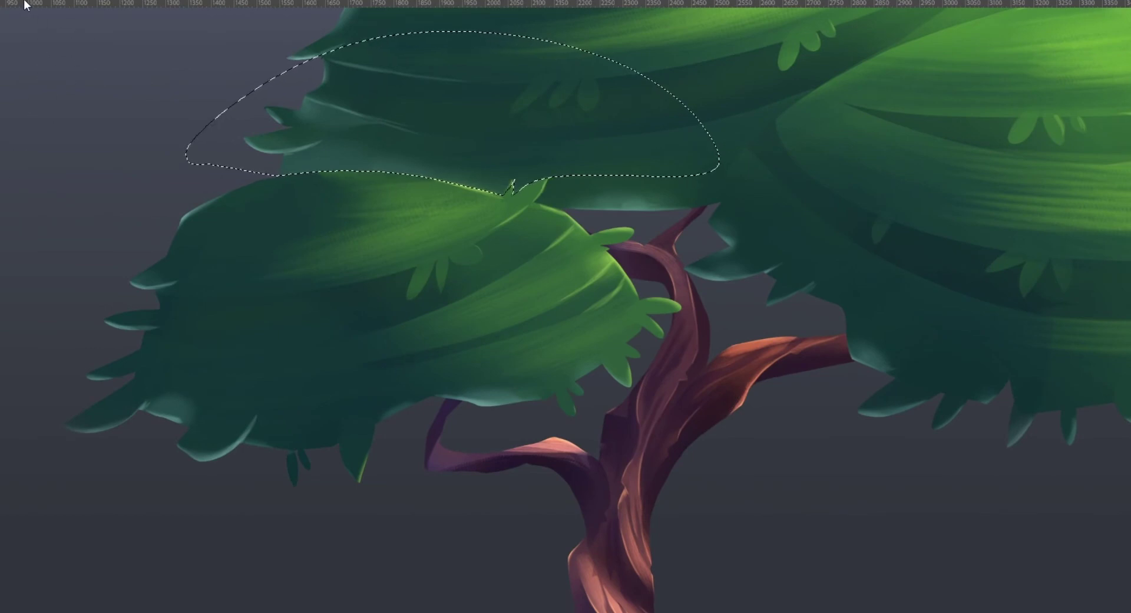
{"action": "left_click", "coordinate": [329, 179], "text": "alt"}
{"action": "key", "text": "ctrl+d"}
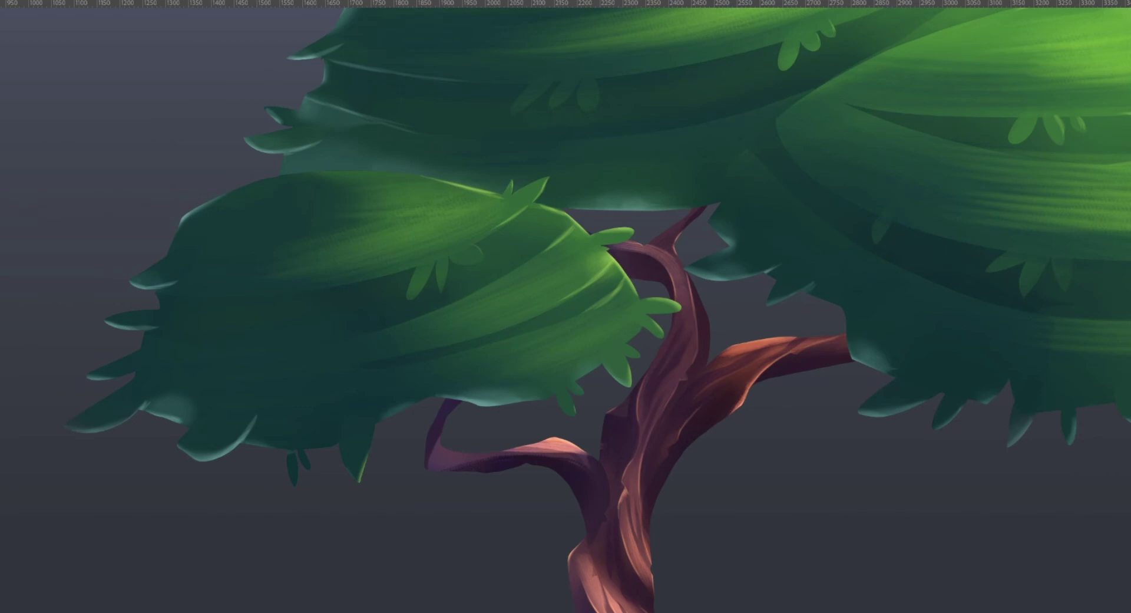
{"action": "key", "text": "ctrl+shift+d"}
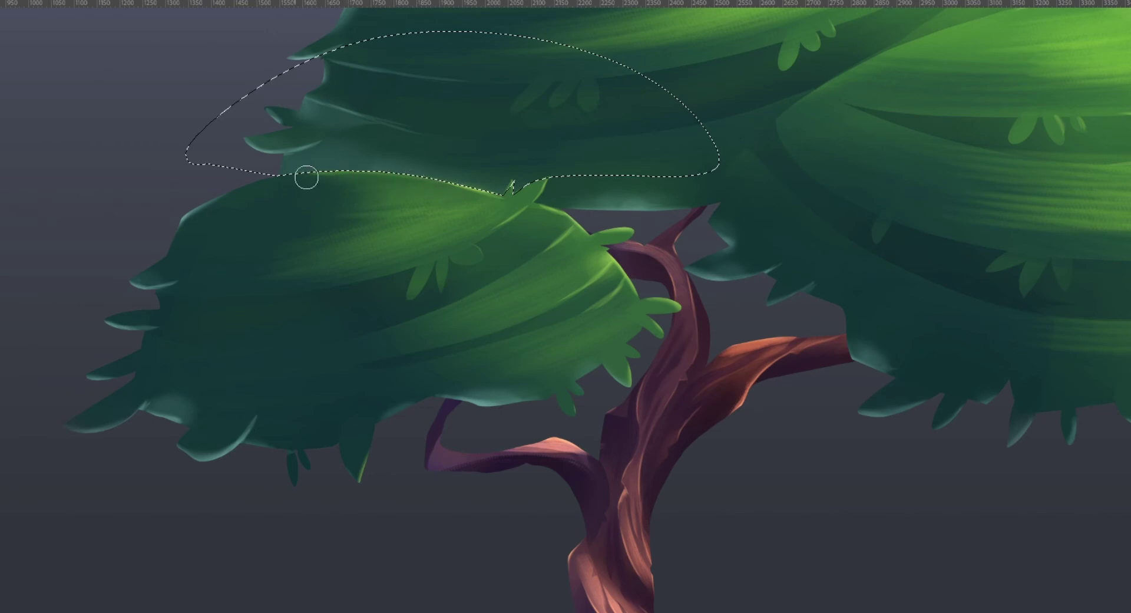
{"action": "key", "text": "ctrl+d"}
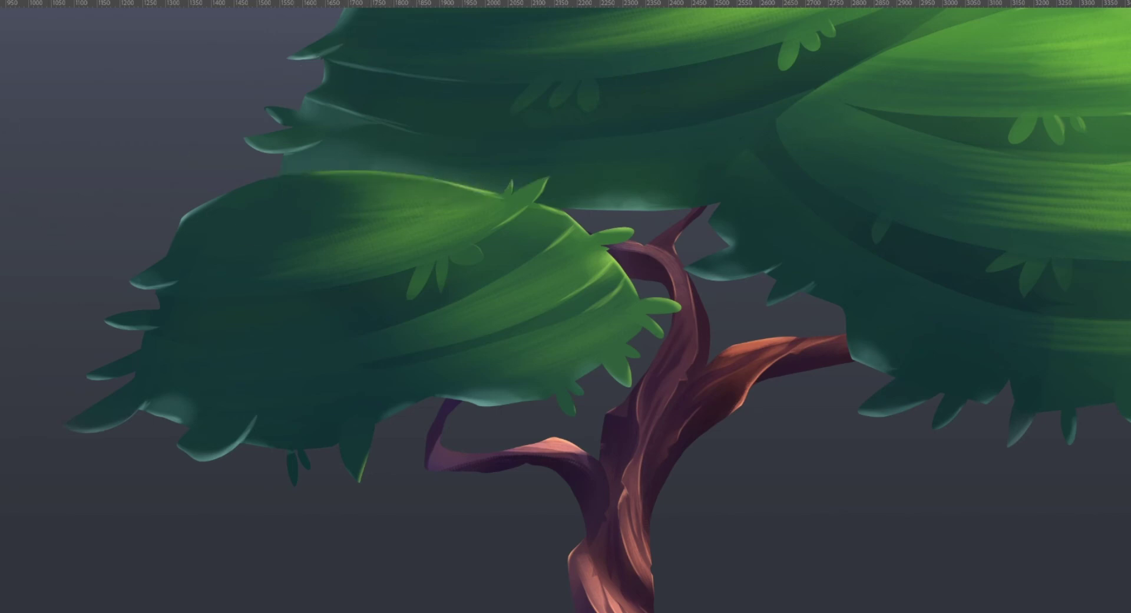
Examine the rim lighting on the whole tree, from the full composition down to the twisted trunk.
{"action": "left_click_drag", "start_coordinate": [514, 400], "coordinate": [430, 422]}
{"action": "mouse_move", "coordinate": [619, 346]}
{"action": "left_mouse_down"}
{"action": "mouse_move", "coordinate": [596, 356]}
{"action": "mouse_move", "coordinate": [623, 359]}
{"action": "left_mouse_up"}
{"action": "left_click_drag", "start_coordinate": [727, 367], "coordinate": [637, 371]}
{"action": "scroll", "coordinate": [648, 377], "scroll_direction": "up", "scroll_amount": 3}
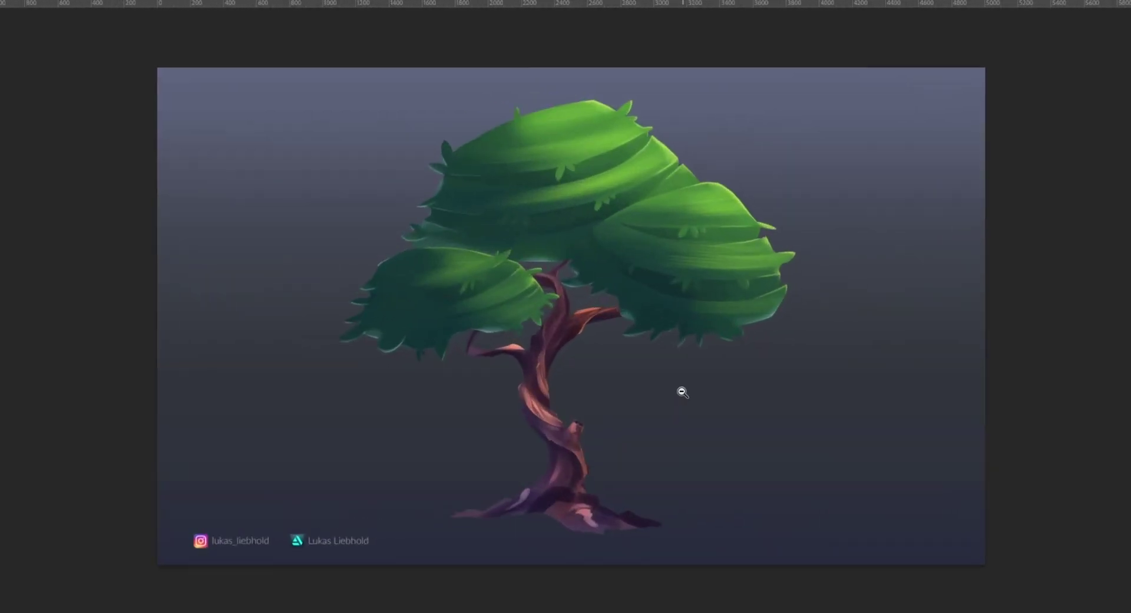
{"action": "scroll", "coordinate": [703, 394], "scroll_direction": "down", "scroll_amount": 2}
{"action": "scroll", "coordinate": [671, 396], "scroll_direction": "up", "scroll_amount": 1}
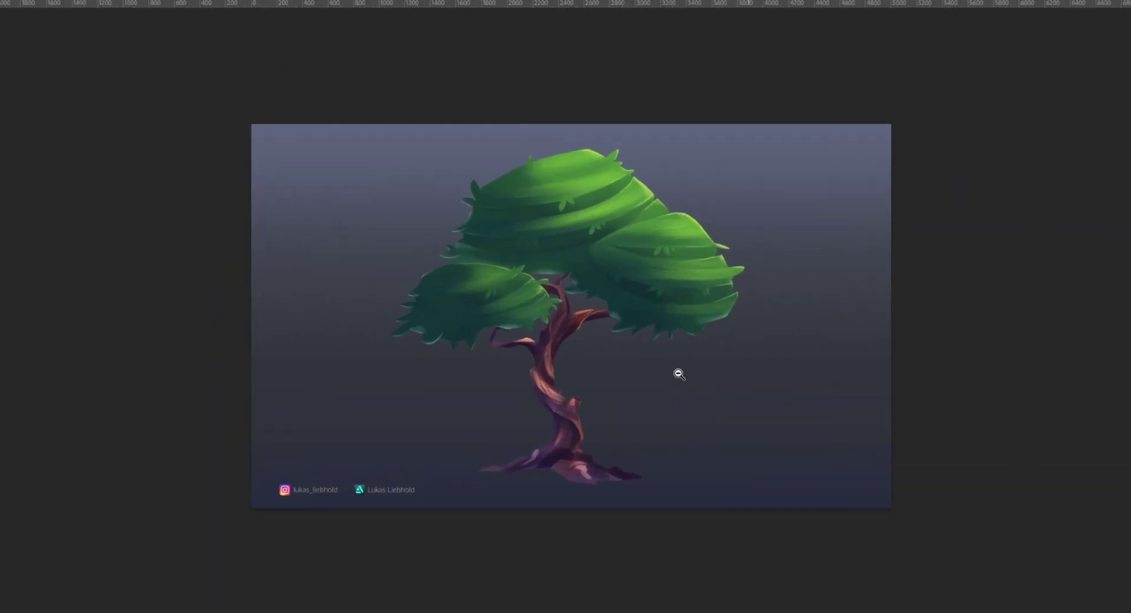
{"action": "scroll", "coordinate": [610, 412], "scroll_direction": "down", "scroll_amount": 1}
{"action": "scroll", "coordinate": [621, 409], "scroll_direction": "up", "scroll_amount": 3}
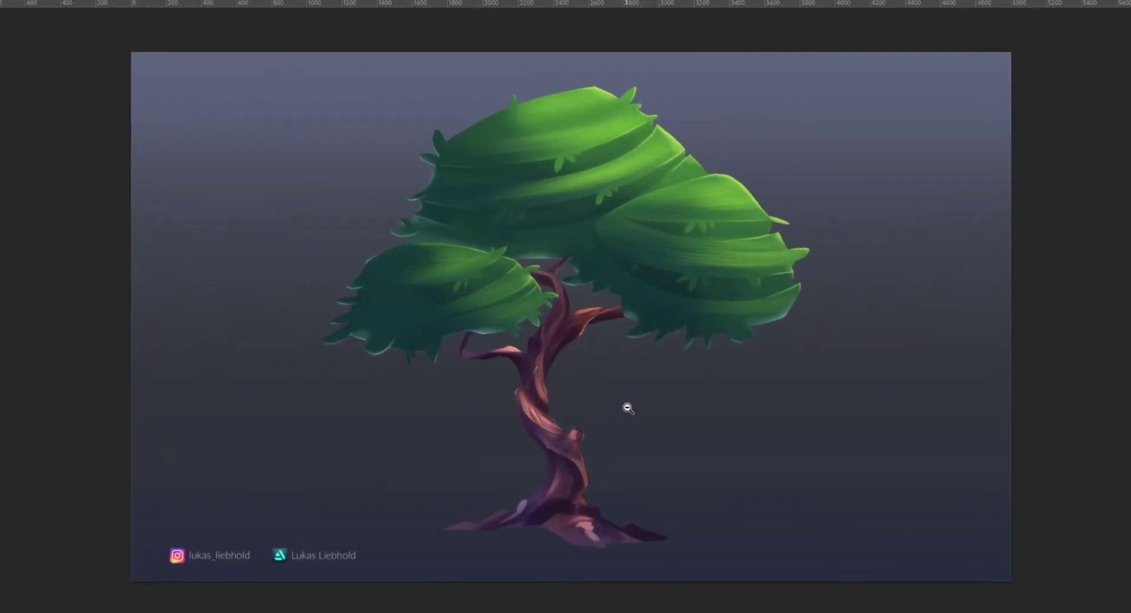
{"action": "scroll", "coordinate": [629, 407], "scroll_direction": "up", "scroll_amount": 1}
{"action": "scroll", "coordinate": [628, 407], "scroll_direction": "down", "scroll_amount": 1}
{"action": "scroll", "coordinate": [547, 438], "scroll_direction": "up", "scroll_amount": 2}
{"action": "scroll", "coordinate": [507, 249], "scroll_direction": "down", "scroll_amount": 1}
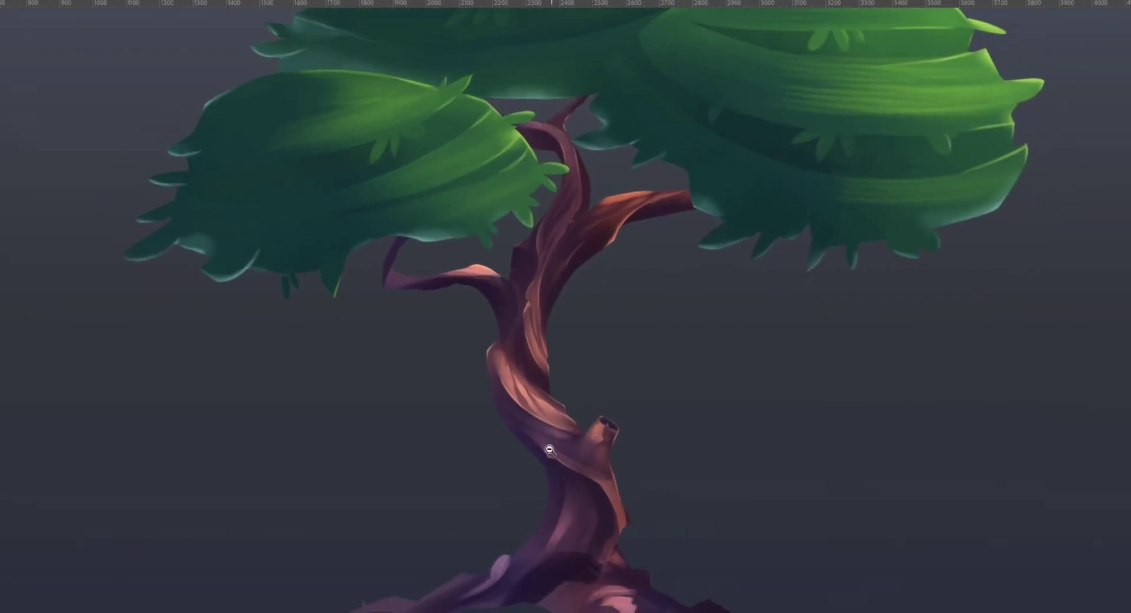
Paint teal rim light down the left edge of the trunk's middle twist, starting below its orange-lit corner.
{"action": "scroll", "coordinate": [517, 323], "scroll_direction": "down", "scroll_amount": 1}
{"action": "scroll", "coordinate": [283, 251], "scroll_direction": "up", "scroll_amount": 2}
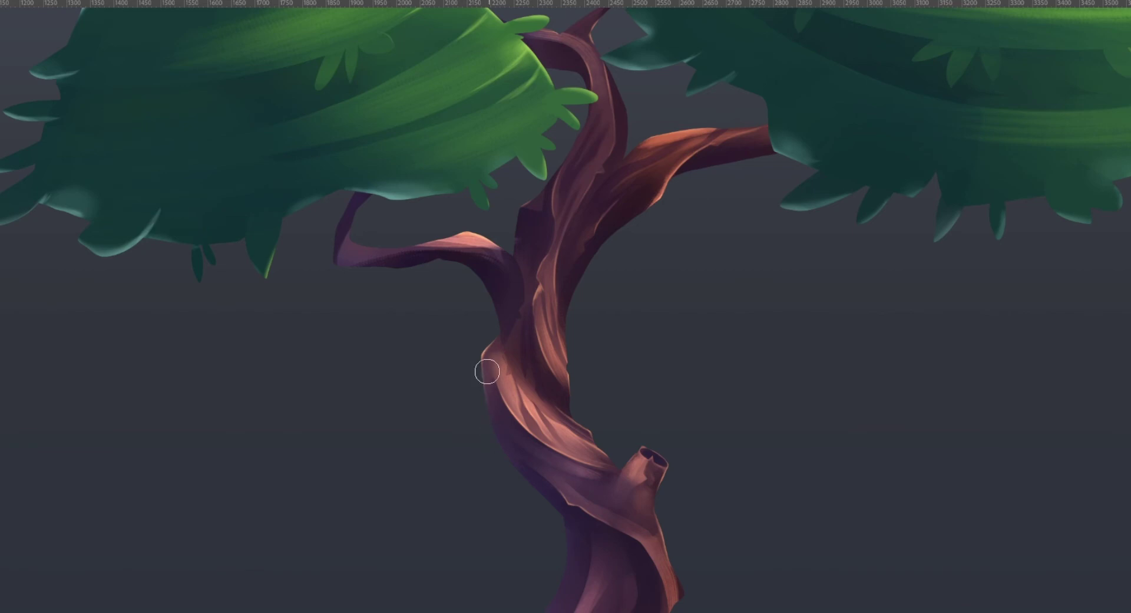
{"action": "mouse_move", "coordinate": [487, 371]}
{"action": "left_mouse_down"}
{"action": "mouse_move", "coordinate": [499, 447]}
{"action": "mouse_move", "coordinate": [489, 371]}
{"action": "mouse_move", "coordinate": [502, 445]}
{"action": "mouse_move", "coordinate": [497, 401]}
{"action": "mouse_move", "coordinate": [517, 428]}
{"action": "mouse_move", "coordinate": [487, 387]}
{"action": "mouse_move", "coordinate": [511, 470]}
{"action": "mouse_move", "coordinate": [493, 416]}
{"action": "mouse_move", "coordinate": [506, 401]}
{"action": "mouse_move", "coordinate": [499, 381]}
{"action": "mouse_move", "coordinate": [512, 412]}
{"action": "mouse_move", "coordinate": [503, 398]}
{"action": "mouse_move", "coordinate": [496, 423]}
{"action": "mouse_move", "coordinate": [488, 406]}
{"action": "mouse_move", "coordinate": [499, 438]}
{"action": "left_mouse_up"}
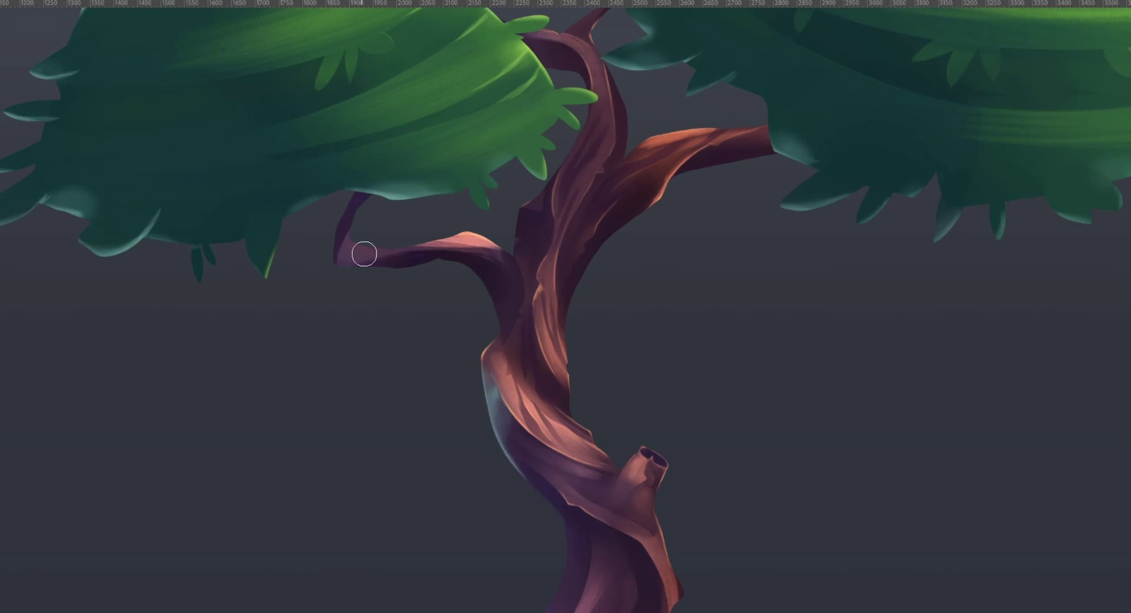
Paint teal rim light around the outer corner and along the underside of the small left branch to the trunk.
{"action": "left_click_drag", "start_coordinate": [344, 275], "coordinate": [343, 230]}
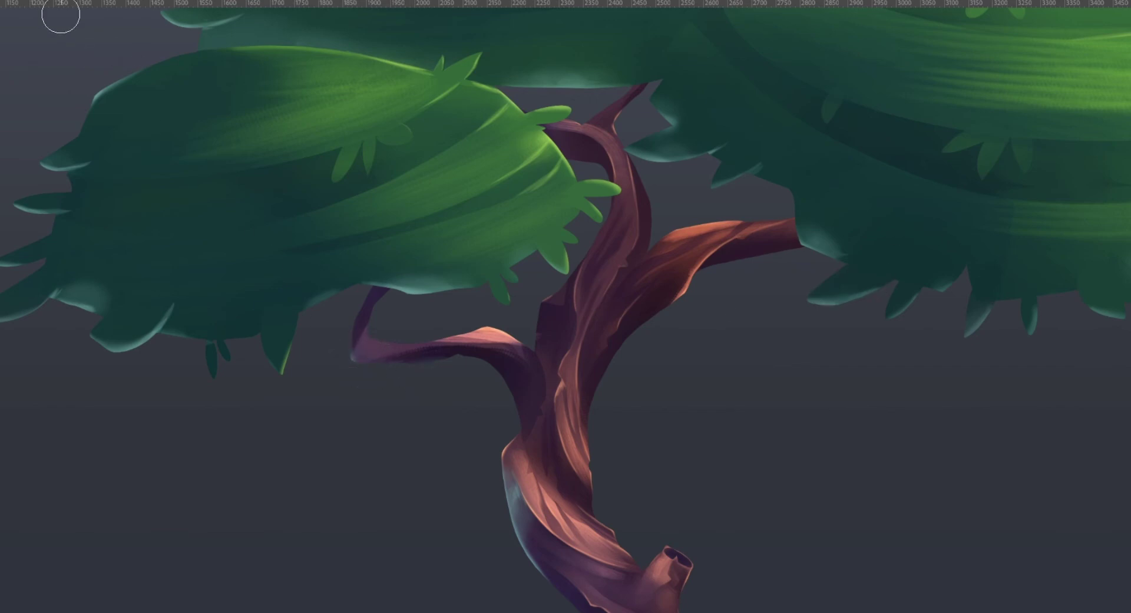
{"action": "mouse_move", "coordinate": [358, 361]}
{"action": "left_mouse_down"}
{"action": "mouse_move", "coordinate": [369, 309]}
{"action": "mouse_move", "coordinate": [360, 373]}
{"action": "mouse_move", "coordinate": [368, 345]}
{"action": "mouse_move", "coordinate": [364, 370]}
{"action": "mouse_move", "coordinate": [396, 376]}
{"action": "mouse_move", "coordinate": [360, 369]}
{"action": "mouse_move", "coordinate": [414, 376]}
{"action": "mouse_move", "coordinate": [407, 365]}
{"action": "mouse_move", "coordinate": [363, 373]}
{"action": "mouse_move", "coordinate": [410, 359]}
{"action": "mouse_move", "coordinate": [356, 376]}
{"action": "mouse_move", "coordinate": [411, 358]}
{"action": "mouse_move", "coordinate": [354, 373]}
{"action": "mouse_move", "coordinate": [451, 379]}
{"action": "mouse_move", "coordinate": [396, 378]}
{"action": "mouse_move", "coordinate": [464, 369]}
{"action": "left_mouse_up"}
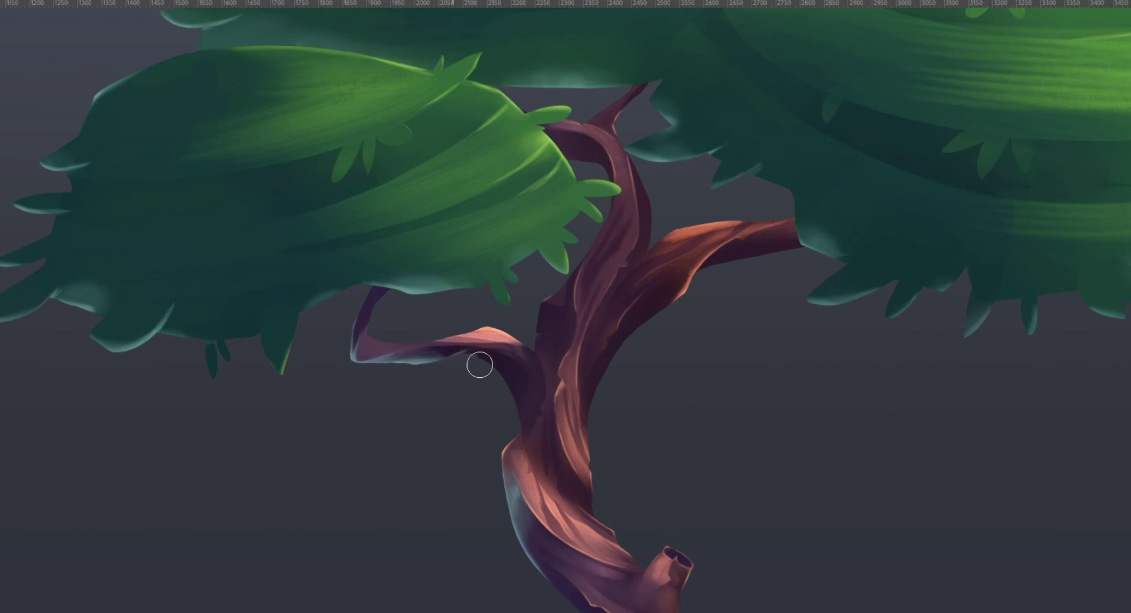
{"action": "mouse_move", "coordinate": [480, 364]}
{"action": "left_mouse_down"}
{"action": "mouse_move", "coordinate": [470, 366]}
{"action": "mouse_move", "coordinate": [523, 412]}
{"action": "mouse_move", "coordinate": [507, 391]}
{"action": "left_mouse_up"}
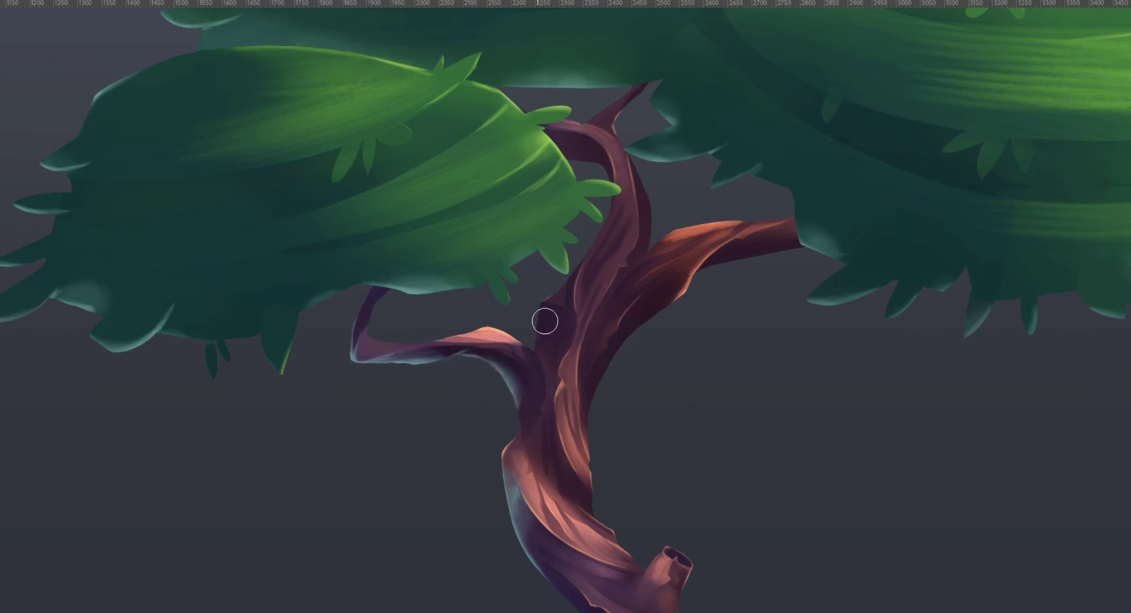
Paint teal rim light on the upper trunk's left bump and along the underside of the right branch.
{"action": "mouse_move", "coordinate": [544, 327]}
{"action": "left_mouse_down"}
{"action": "mouse_move", "coordinate": [541, 379]}
{"action": "mouse_move", "coordinate": [540, 350]}
{"action": "left_mouse_up"}
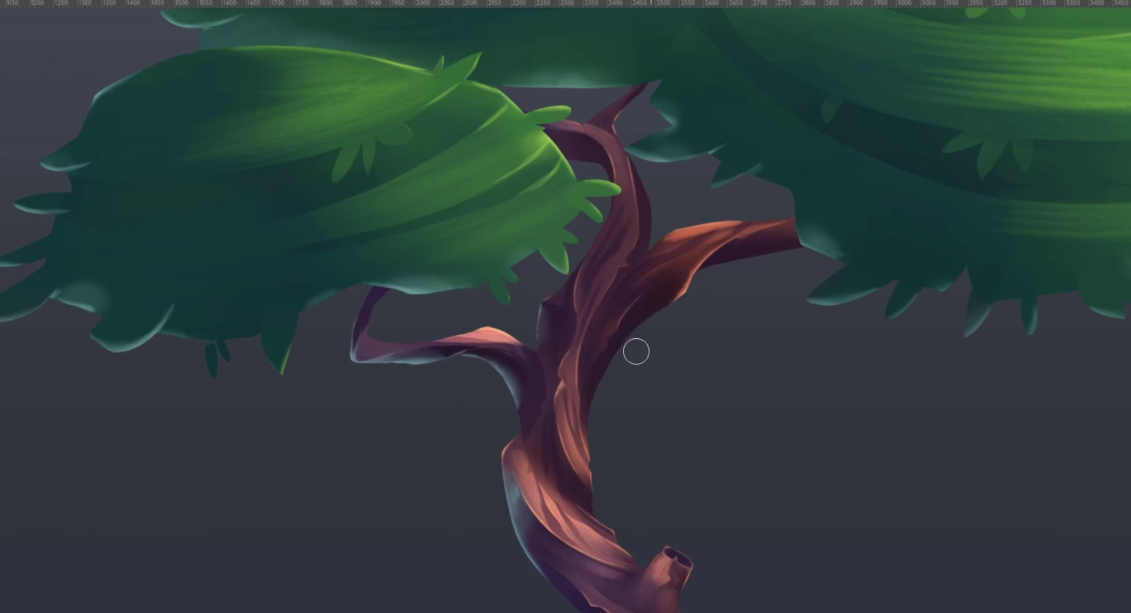
{"action": "mouse_move", "coordinate": [660, 328]}
{"action": "left_mouse_down"}
{"action": "mouse_move", "coordinate": [605, 414]}
{"action": "mouse_move", "coordinate": [668, 329]}
{"action": "left_mouse_up"}
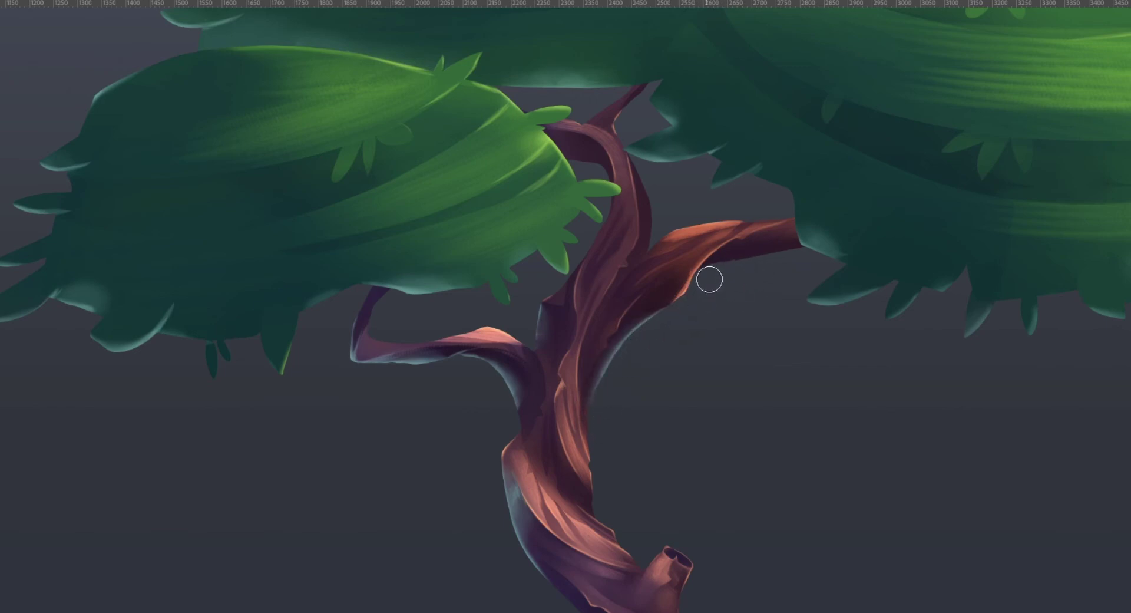
{"action": "left_click_drag", "start_coordinate": [736, 273], "coordinate": [783, 274]}
Continue the teal rim light down both sides of the lower trunk, below the stub, and onto the left root.
{"action": "mouse_move", "coordinate": [695, 478]}
{"action": "left_mouse_down"}
{"action": "mouse_move", "coordinate": [518, 184]}
{"action": "mouse_move", "coordinate": [514, 147]}
{"action": "left_mouse_up"}
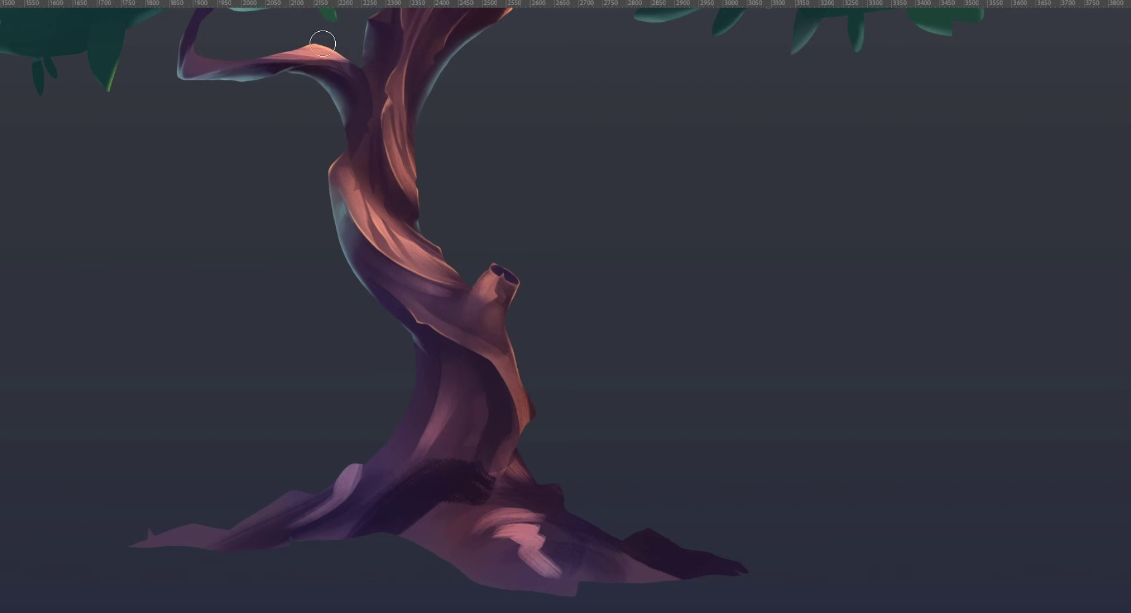
{"action": "left_click_drag", "start_coordinate": [396, 316], "coordinate": [426, 349]}
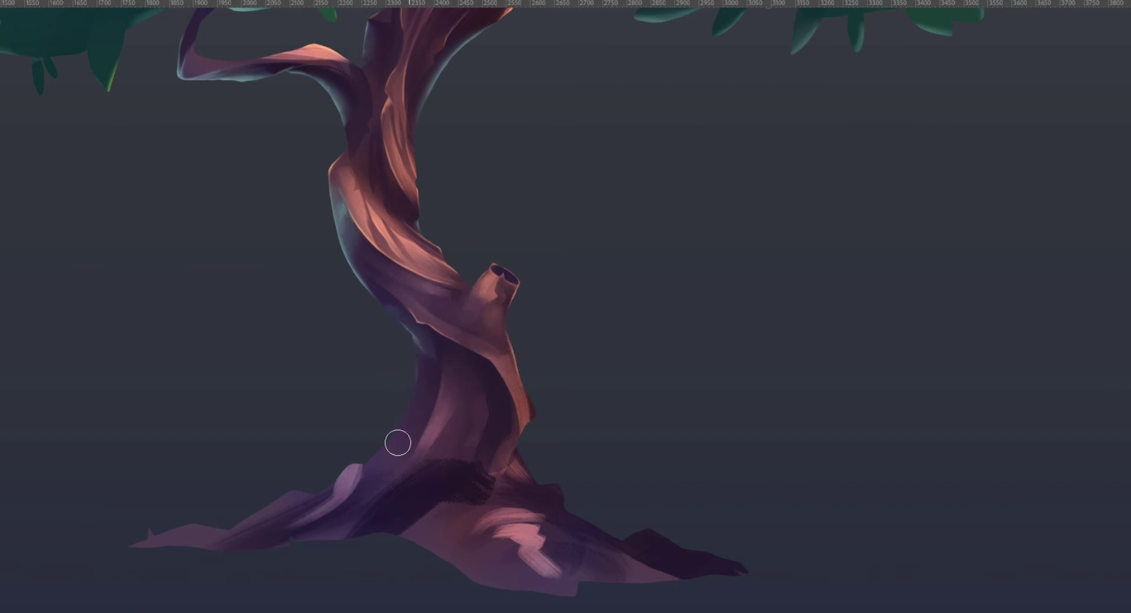
{"action": "mouse_move", "coordinate": [419, 386]}
{"action": "left_mouse_down"}
{"action": "mouse_move", "coordinate": [390, 442]}
{"action": "mouse_move", "coordinate": [400, 416]}
{"action": "left_mouse_up"}
{"action": "left_click_drag", "start_coordinate": [423, 372], "coordinate": [398, 436]}
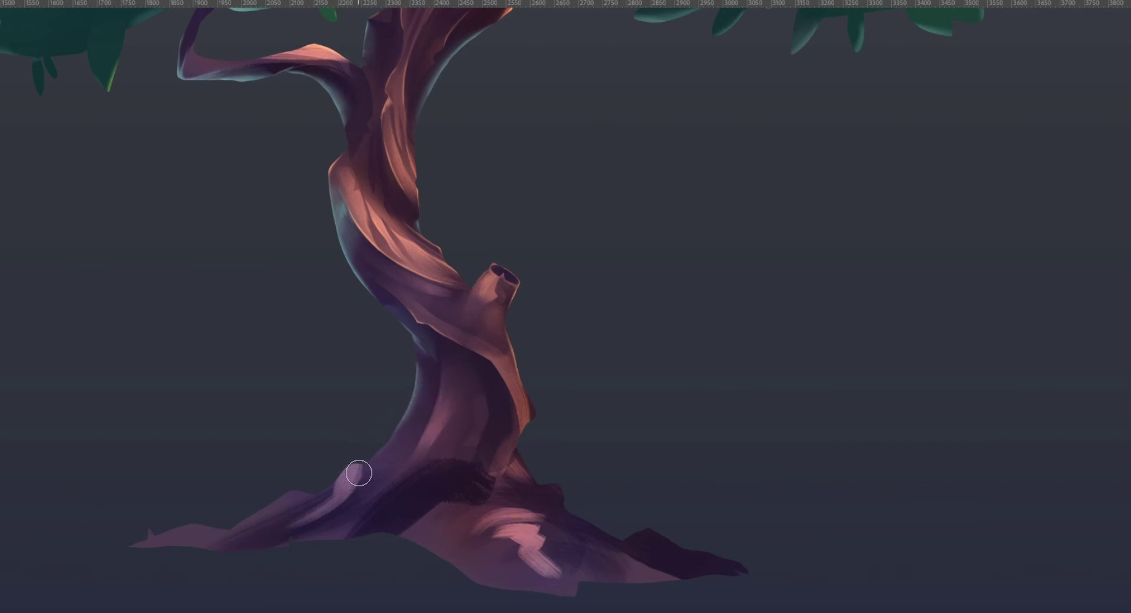
{"action": "mouse_move", "coordinate": [359, 473]}
{"action": "left_mouse_down"}
{"action": "mouse_move", "coordinate": [367, 468]}
{"action": "mouse_move", "coordinate": [359, 475]}
{"action": "left_mouse_up"}
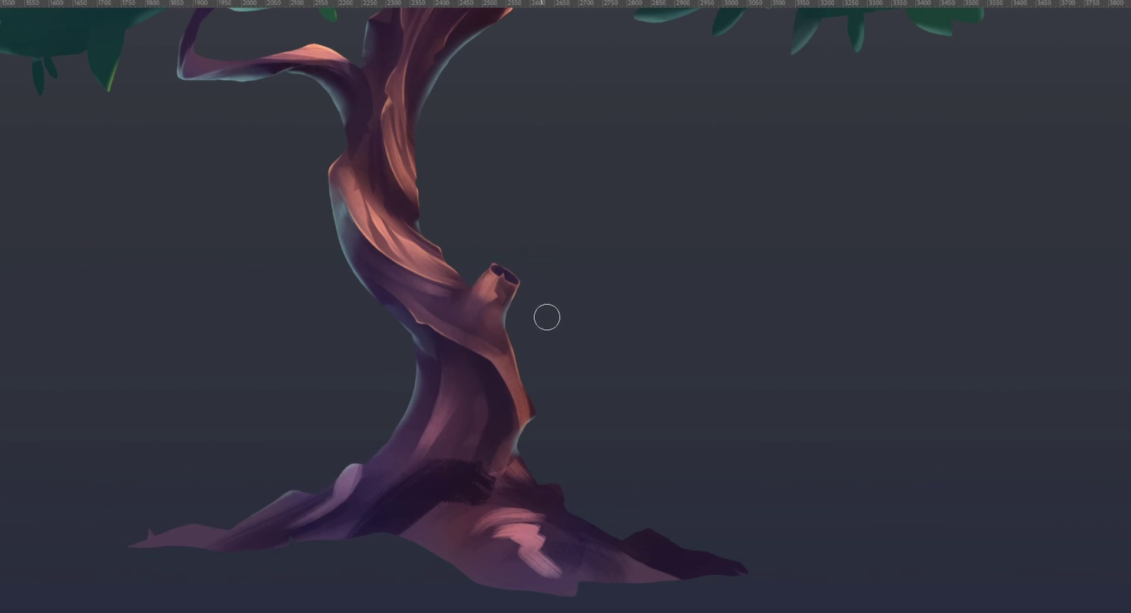
Brush soft, muted teal reflected light over the shaded bark of the lower trunk and the front root.
{"action": "mouse_move", "coordinate": [443, 389]}
{"action": "left_mouse_down"}
{"action": "mouse_move", "coordinate": [379, 489]}
{"action": "mouse_move", "coordinate": [467, 389]}
{"action": "mouse_move", "coordinate": [393, 489]}
{"action": "left_mouse_up"}
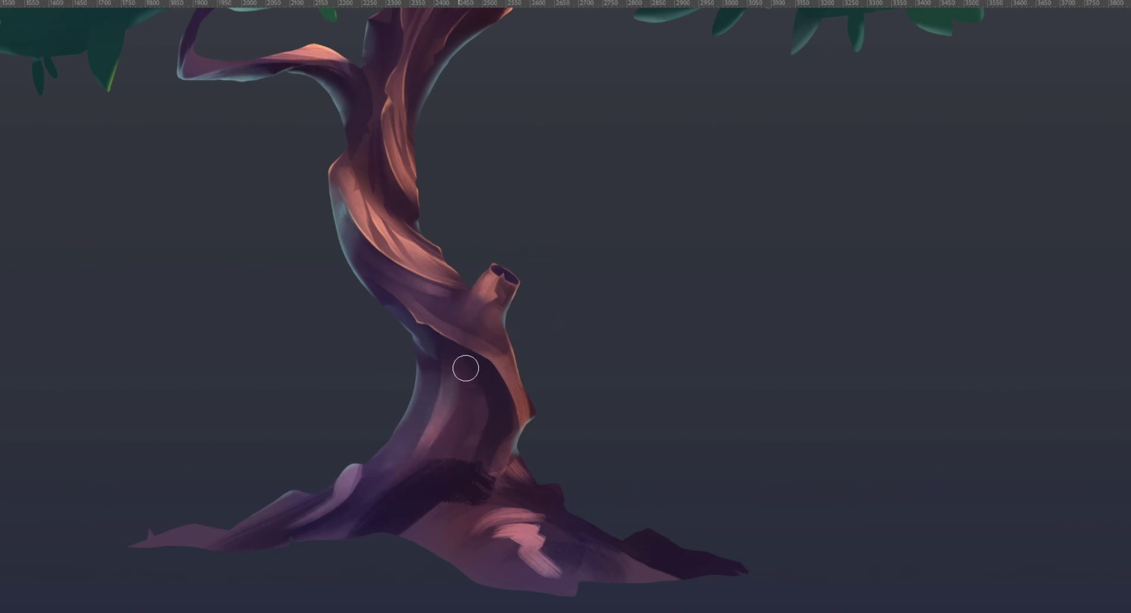
{"action": "left_click_drag", "start_coordinate": [465, 369], "coordinate": [472, 432]}
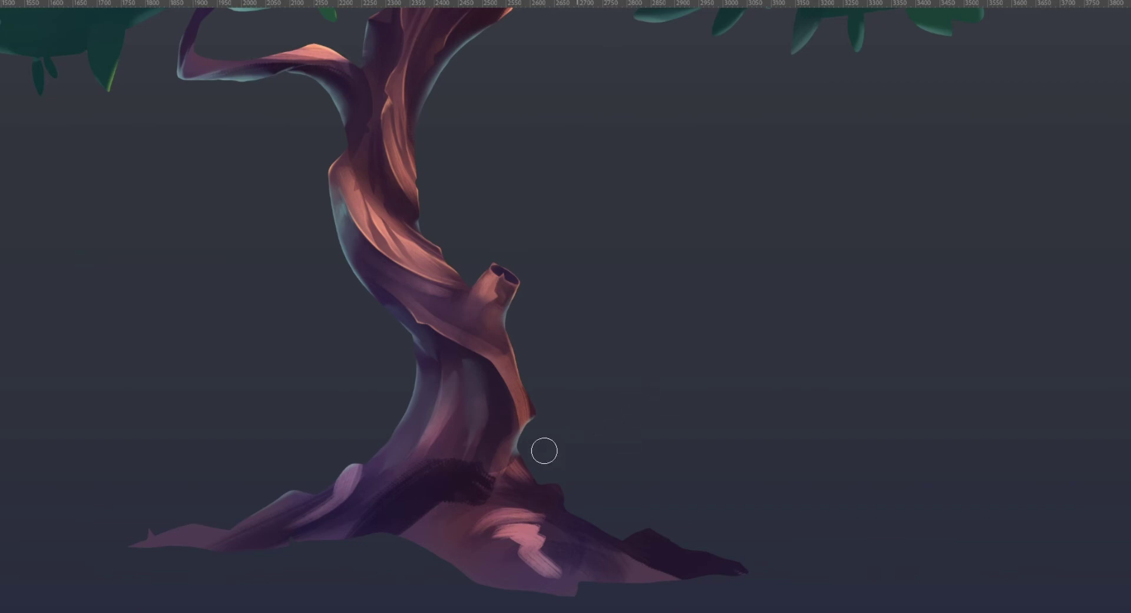
{"action": "mouse_move", "coordinate": [469, 520]}
{"action": "left_mouse_down"}
{"action": "mouse_move", "coordinate": [503, 533]}
{"action": "mouse_move", "coordinate": [510, 570]}
{"action": "left_mouse_up"}
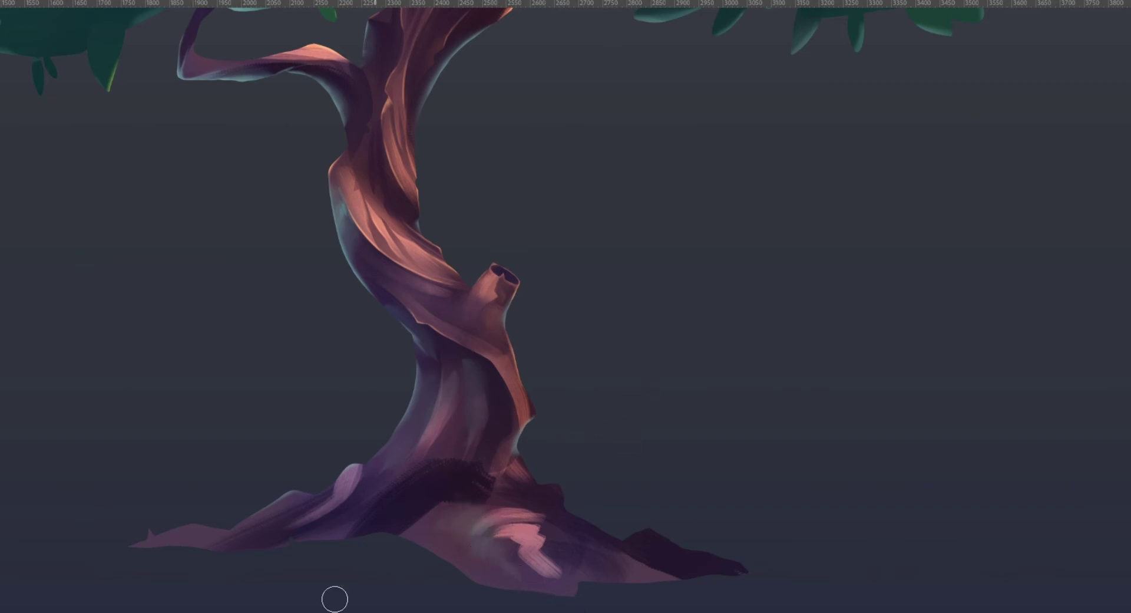
{"action": "left_click_drag", "start_coordinate": [507, 441], "coordinate": [456, 453]}
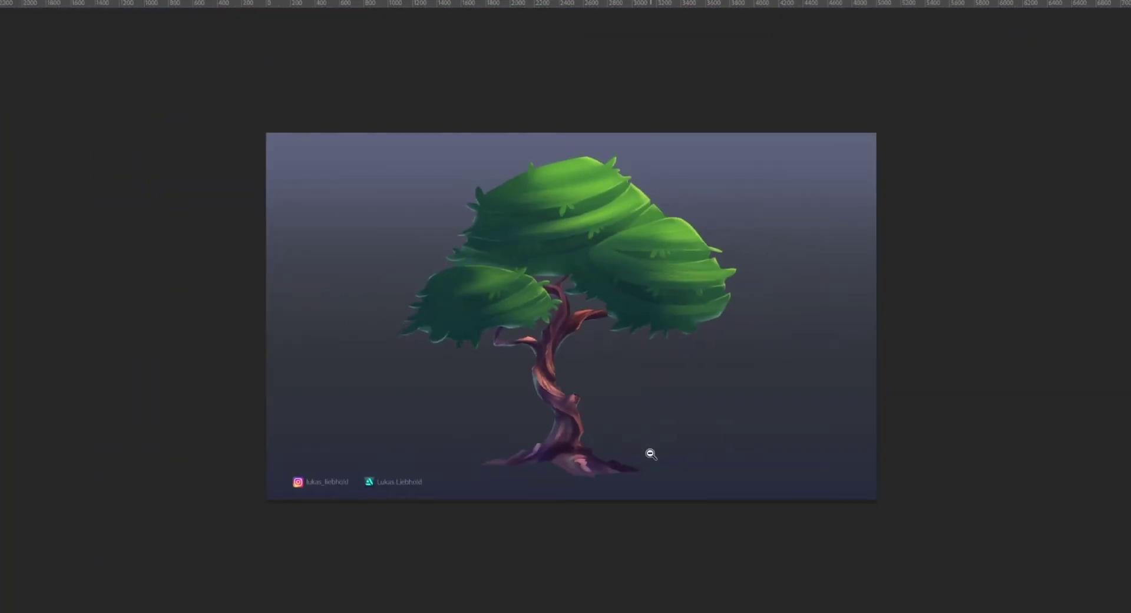
{"action": "left_click_drag", "start_coordinate": [641, 457], "coordinate": [673, 433]}
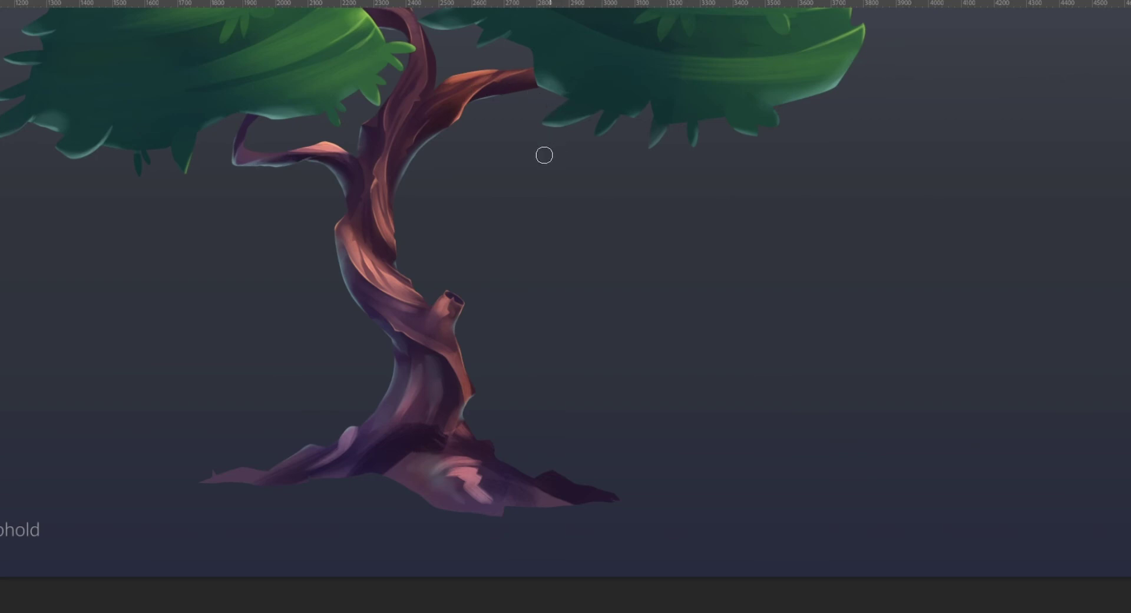
Sample a color and stipple pale teal bark specks along the middle trunk's left edge and under the left branch.
{"action": "left_click", "coordinate": [581, 364], "text": "alt"}
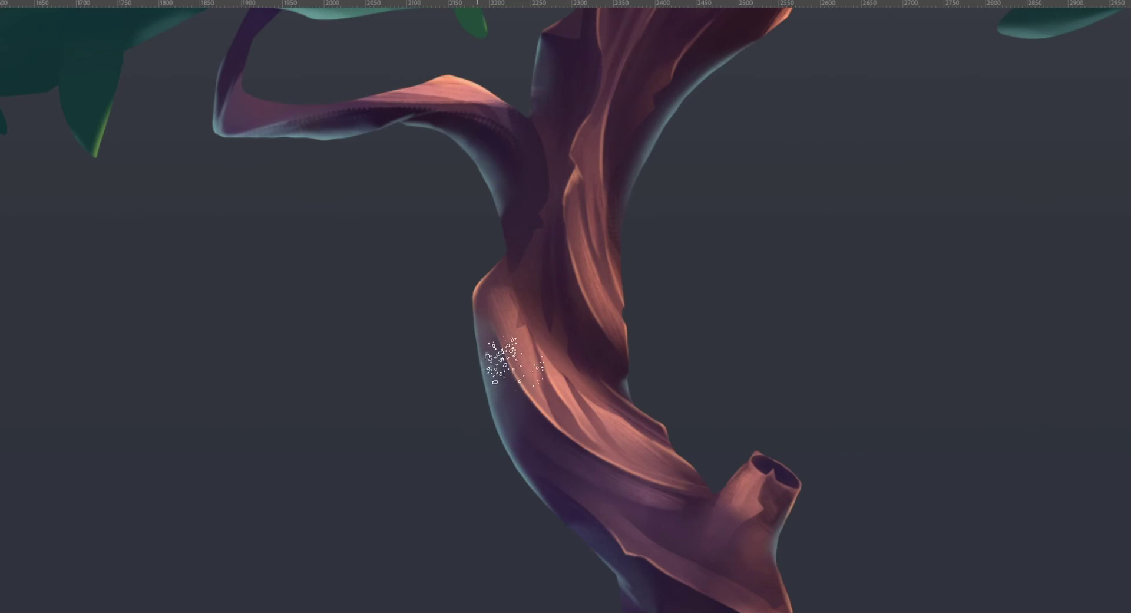
{"action": "left_click_drag", "start_coordinate": [493, 356], "coordinate": [500, 453]}
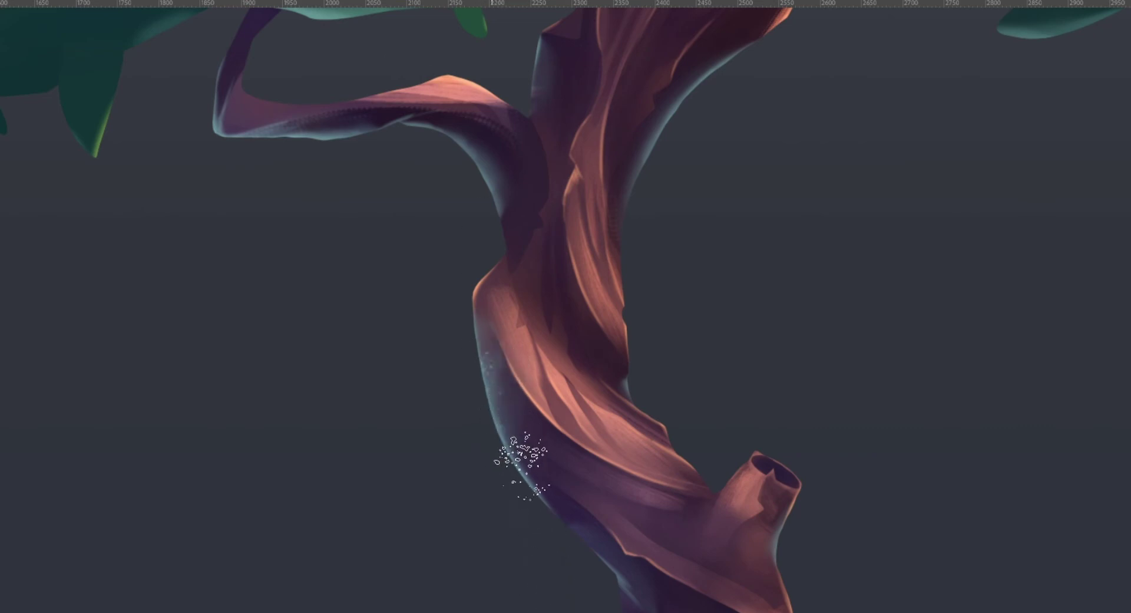
{"action": "left_click_drag", "start_coordinate": [480, 157], "coordinate": [477, 133]}
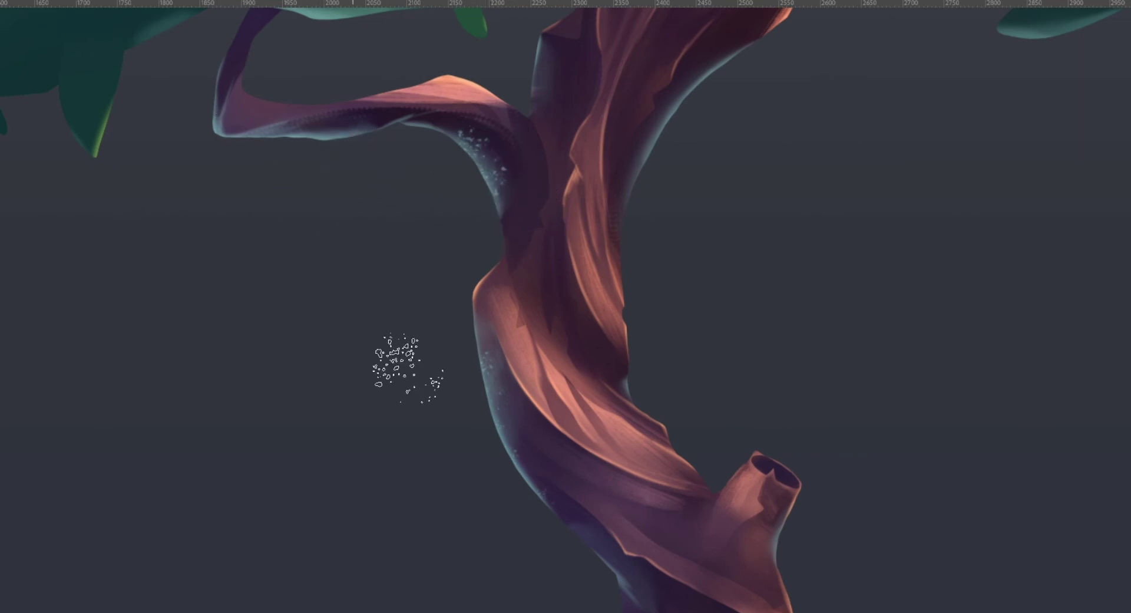
Stipple teal specks along the upper trunk's right edge, undo the trial strokes, and repaint them with a smaller speckle brush.
{"action": "left_click_drag", "start_coordinate": [641, 160], "coordinate": [631, 136]}
{"action": "key", "text": "["}
{"action": "key", "text": "["}
{"action": "key", "text": "["}
{"action": "key", "text": "["}
{"action": "key", "text": "["}
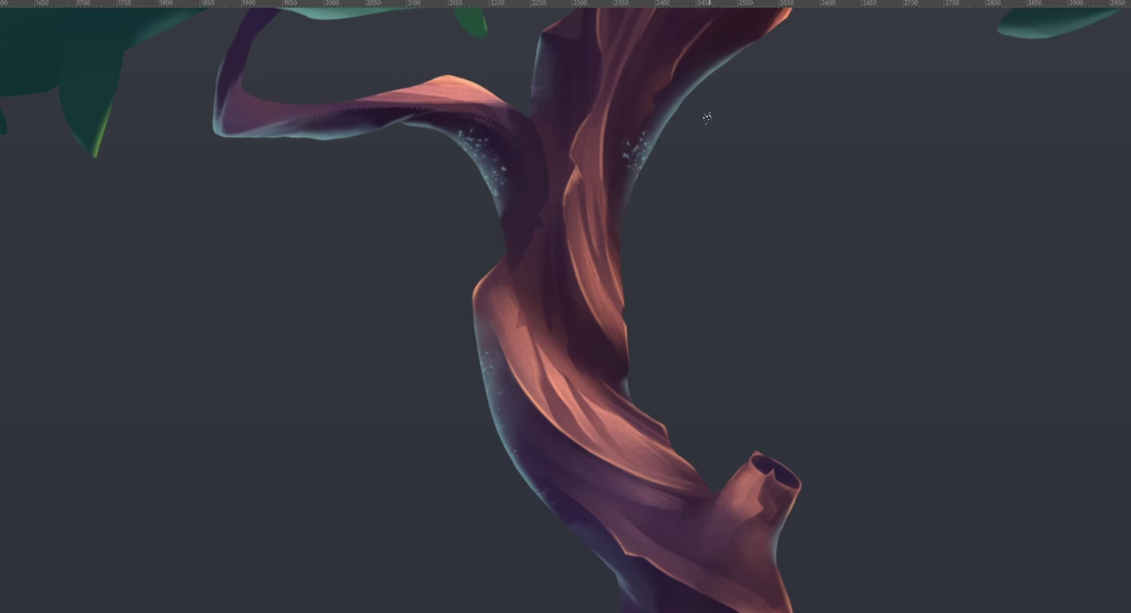
{"action": "key", "text": "ctrl+z"}
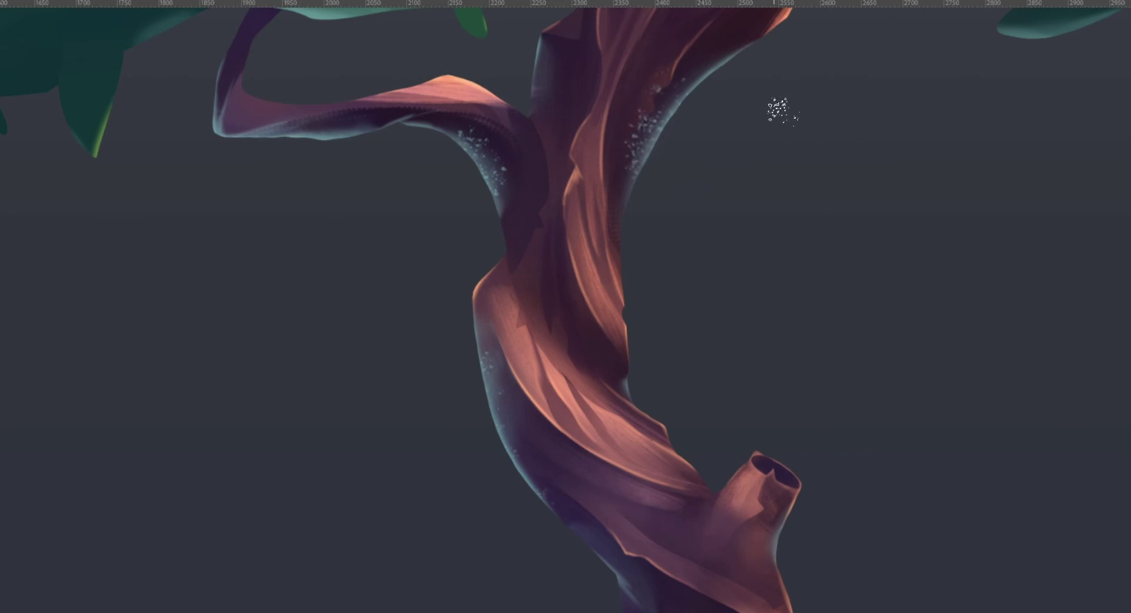
{"action": "key", "text": "ctrl+z"}
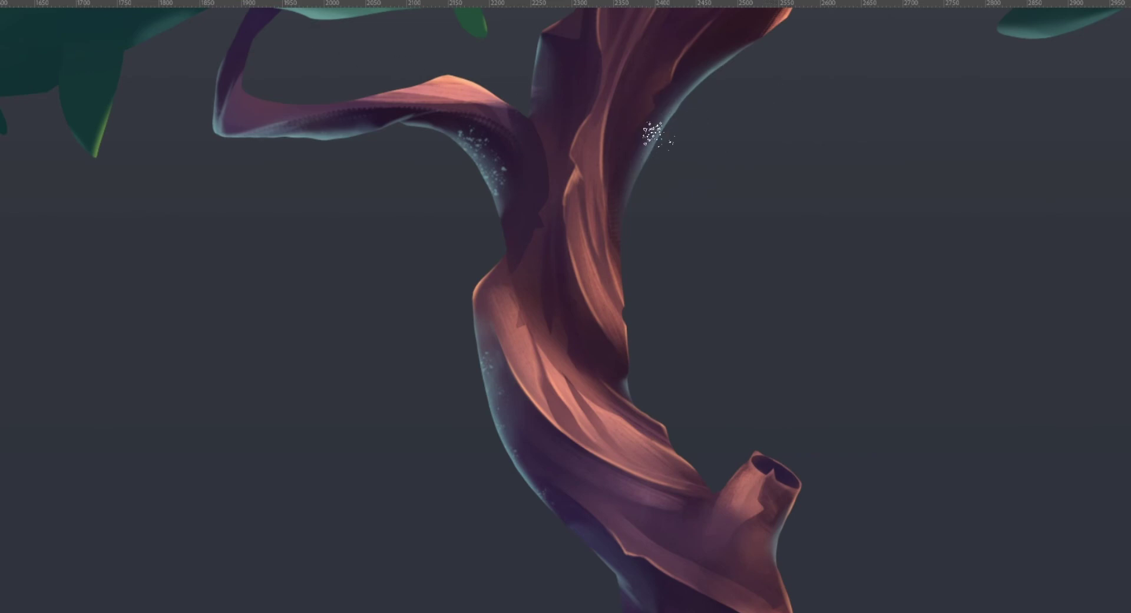
{"action": "left_click_drag", "start_coordinate": [652, 186], "coordinate": [707, 71]}
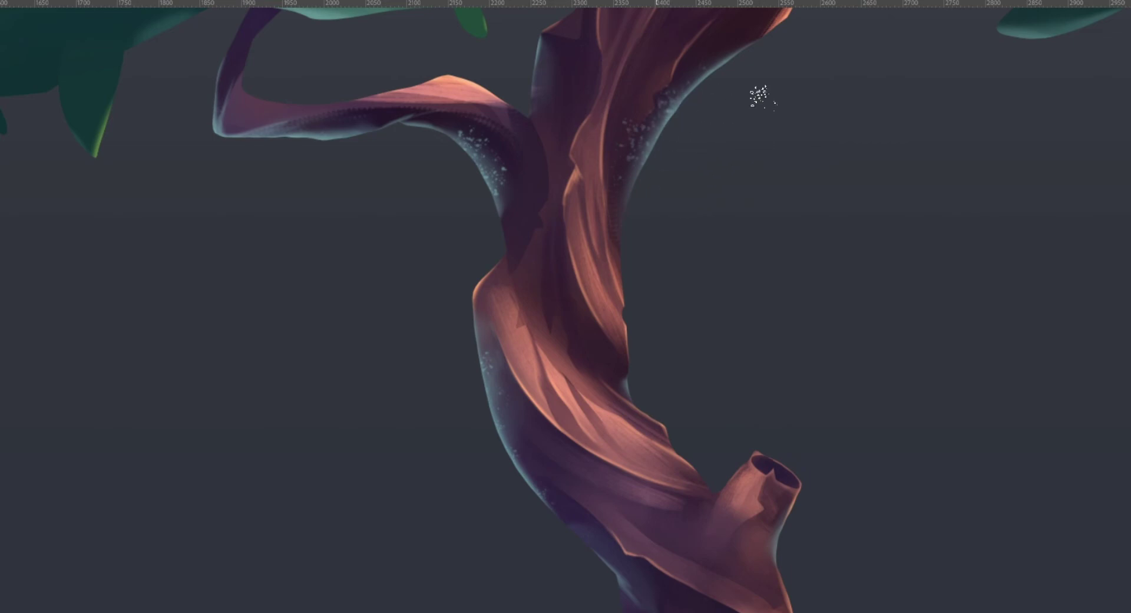
Stipple teal specks below the stub, on the lower trunk's left side, and beside the notch above the right root.
{"action": "mouse_move", "coordinate": [798, 530]}
{"action": "left_mouse_down"}
{"action": "mouse_move", "coordinate": [822, 537]}
{"action": "mouse_move", "coordinate": [801, 562]}
{"action": "left_mouse_up"}
{"action": "left_click_drag", "start_coordinate": [627, 505], "coordinate": [493, 116]}
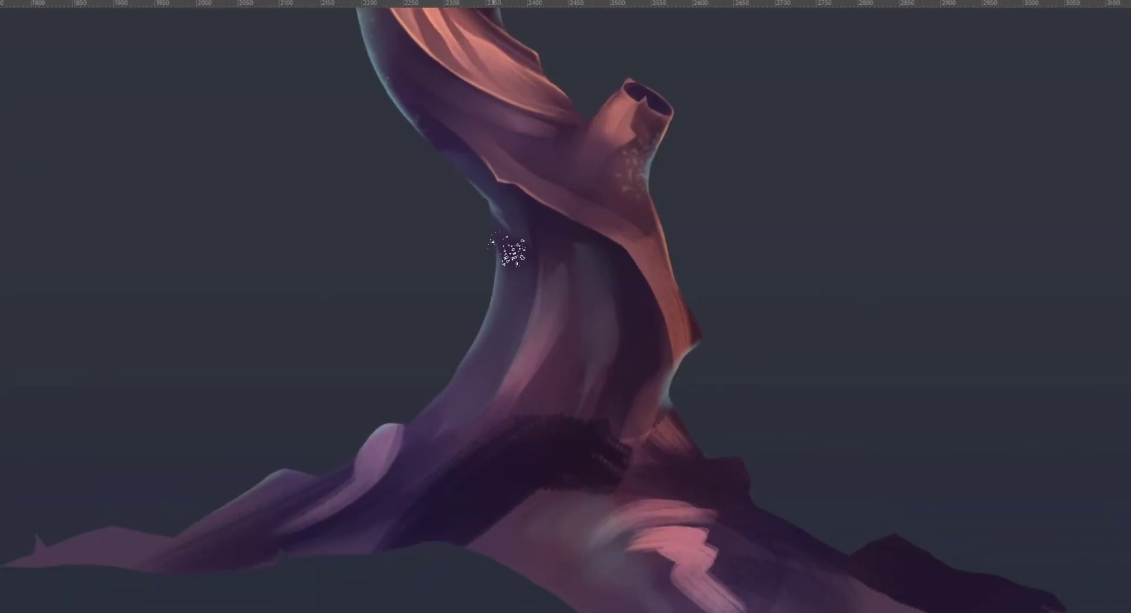
{"action": "left_click_drag", "start_coordinate": [510, 252], "coordinate": [497, 321]}
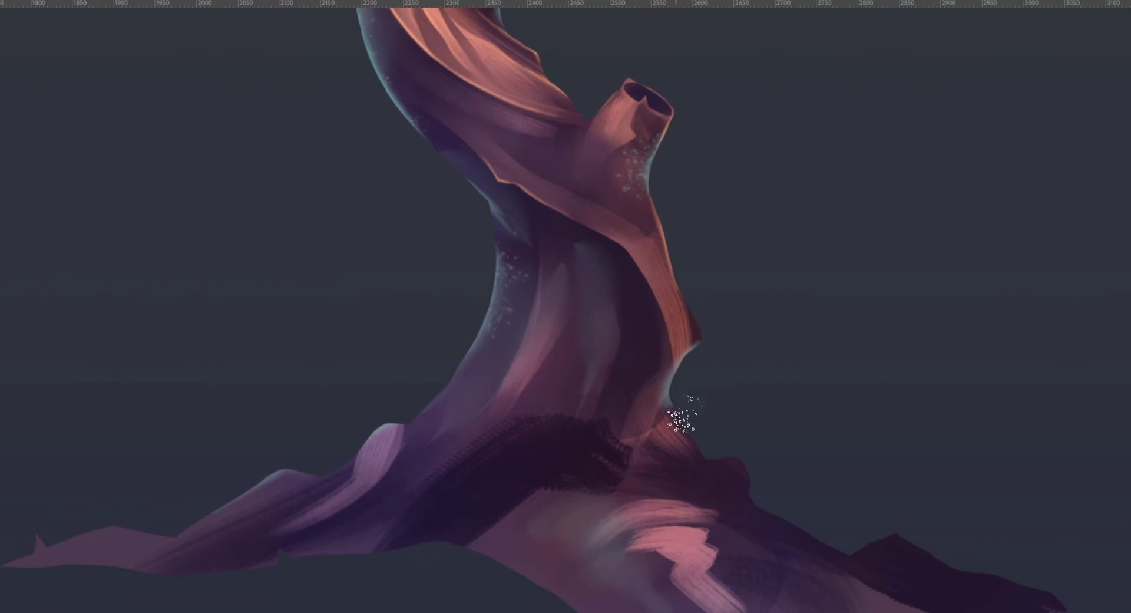
{"action": "left_click_drag", "start_coordinate": [669, 374], "coordinate": [655, 402]}
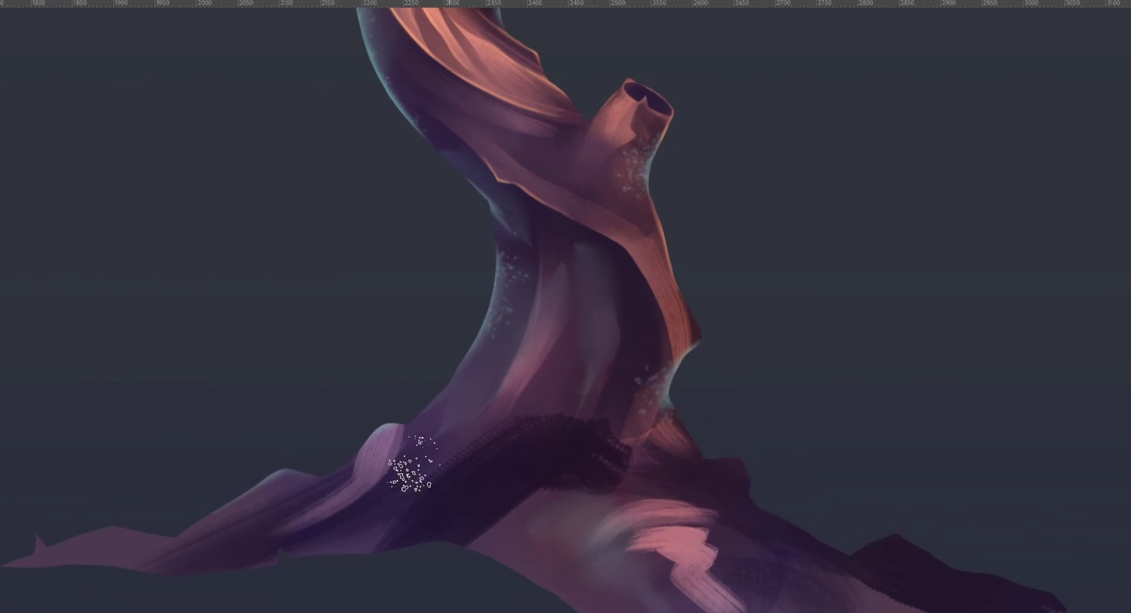
{"action": "key", "text": "z"}
{"action": "mouse_move", "coordinate": [700, 391]}
{"action": "left_mouse_down"}
{"action": "mouse_move", "coordinate": [628, 433]}
{"action": "mouse_move", "coordinate": [737, 387]}
{"action": "mouse_move", "coordinate": [710, 404]}
{"action": "mouse_move", "coordinate": [752, 339]}
{"action": "left_mouse_up"}
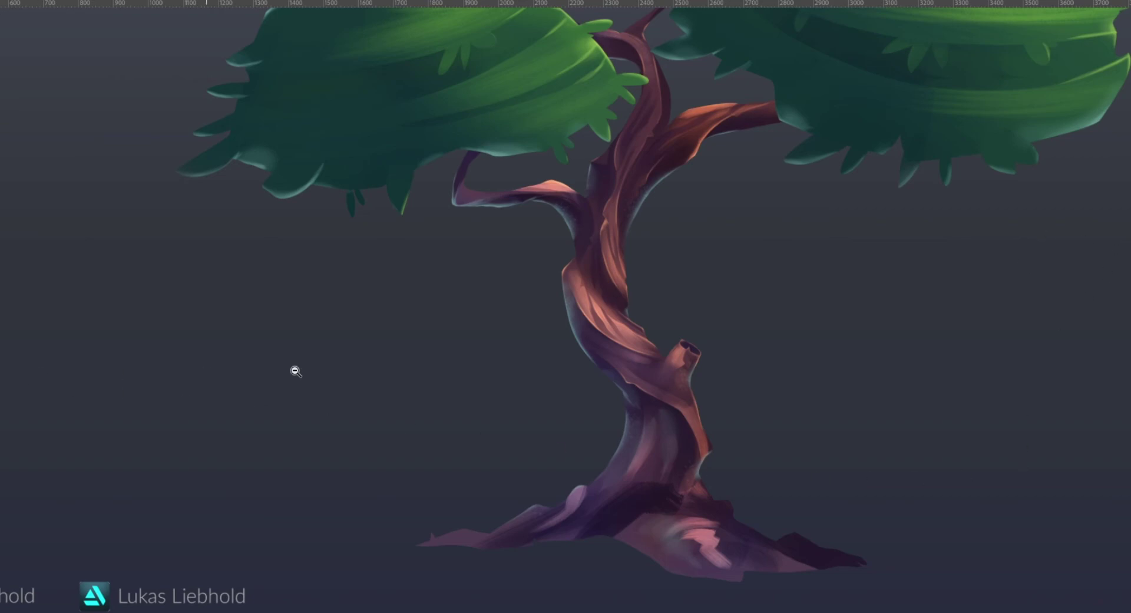
Brush a soft, warm orange glow over the trunk and right branch with a large brush.
{"action": "left_click_drag", "start_coordinate": [776, 365], "coordinate": [696, 393]}
{"action": "left_click_drag", "start_coordinate": [612, 450], "coordinate": [619, 482]}
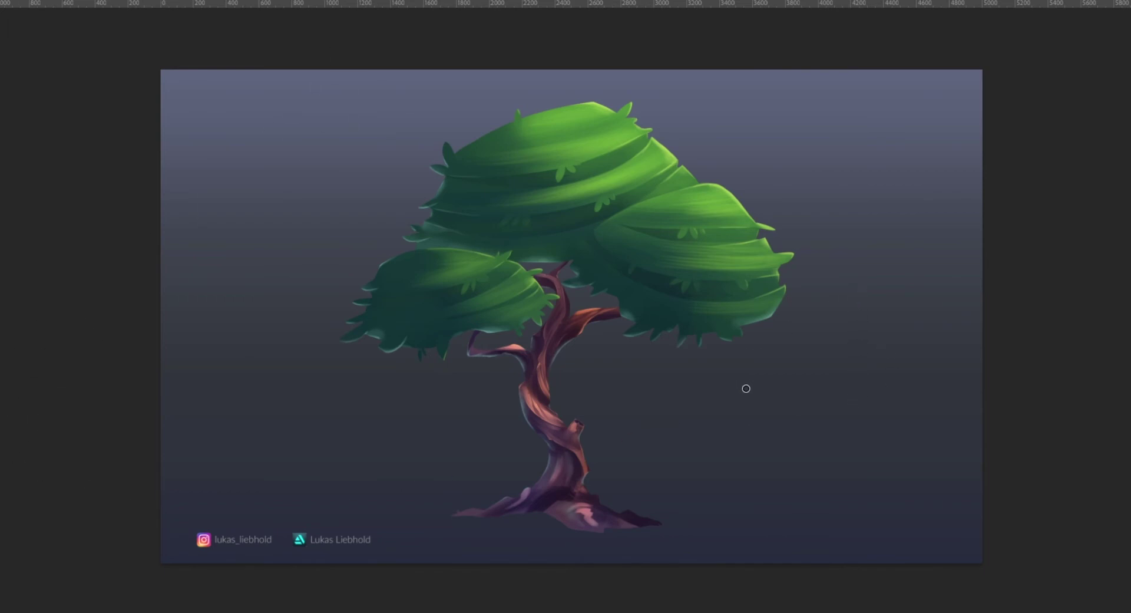
{"action": "mouse_move", "coordinate": [573, 304]}
{"action": "left_mouse_down"}
{"action": "mouse_move", "coordinate": [563, 303]}
{"action": "mouse_move", "coordinate": [596, 291]}
{"action": "mouse_move", "coordinate": [577, 297]}
{"action": "mouse_move", "coordinate": [586, 299]}
{"action": "left_mouse_up"}
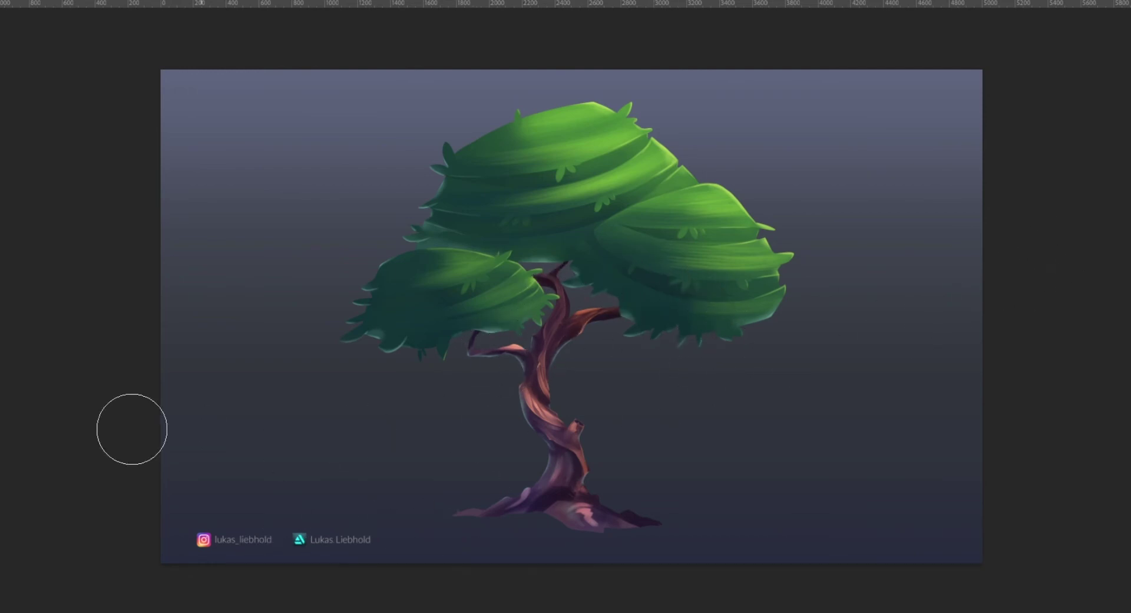
{"action": "left_click_drag", "start_coordinate": [564, 402], "coordinate": [754, 360]}
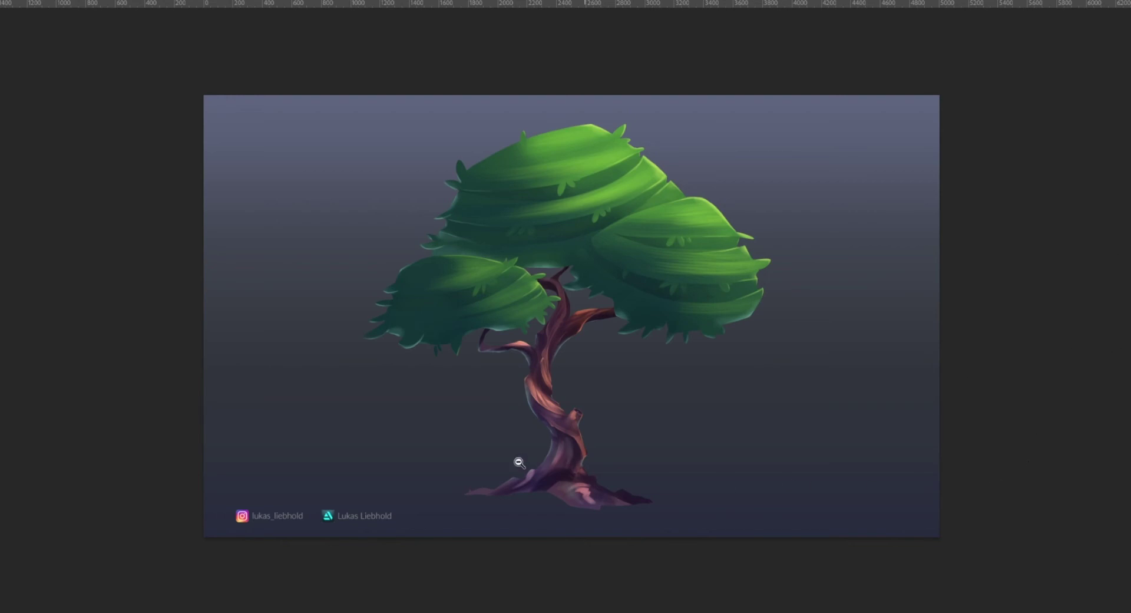
{"action": "left_click_drag", "start_coordinate": [619, 440], "coordinate": [690, 462]}
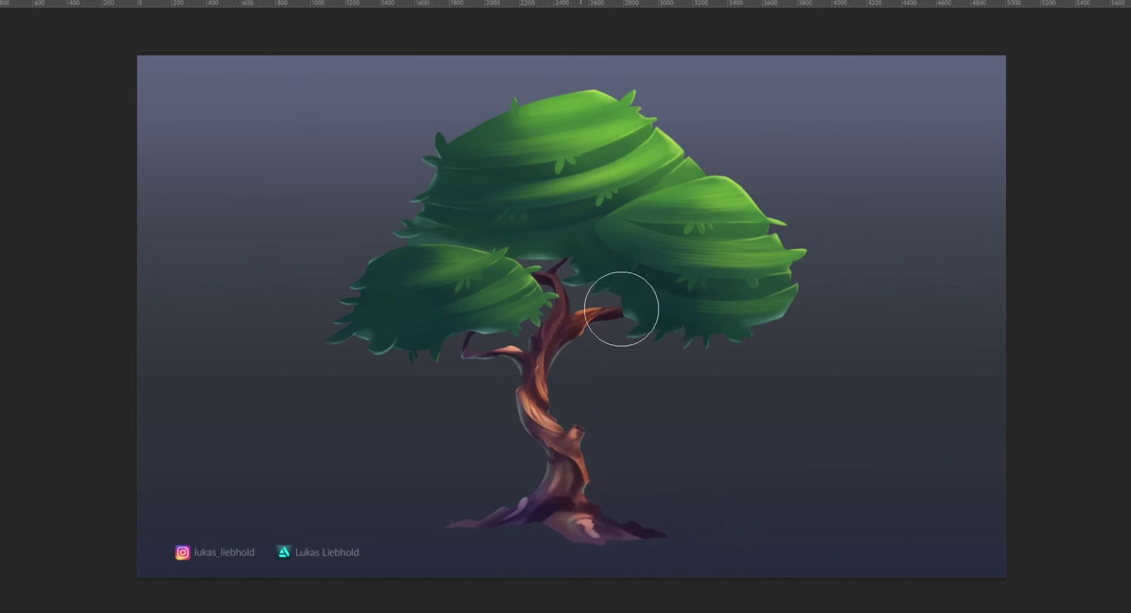
{"action": "left_click", "coordinate": [1028, 224]}
{"action": "key", "text": "ctrl+shift+z"}
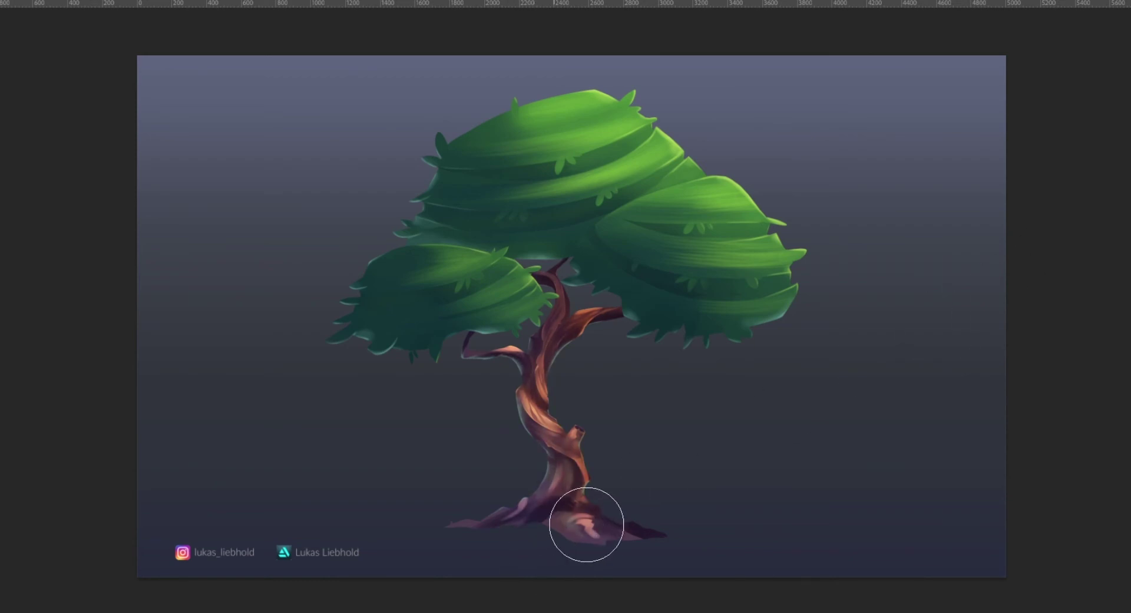
Shift the trunk's glow color from golden yellow to a reddish orange.
{"action": "key", "text": "z"}
{"action": "left_click_drag", "start_coordinate": [704, 469], "coordinate": [732, 399]}
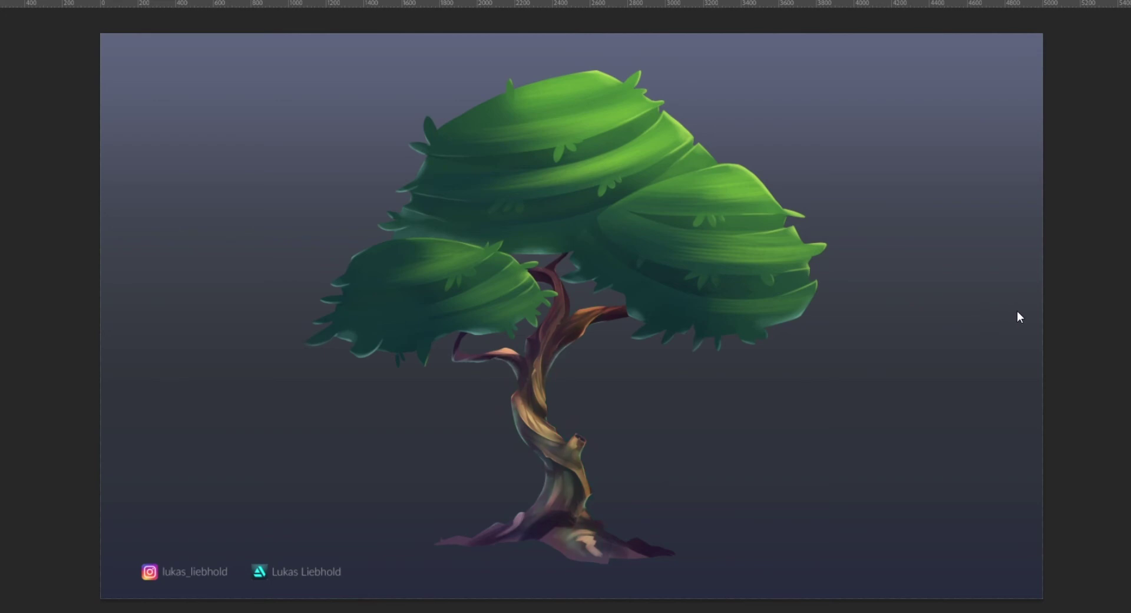
{"action": "left_click_drag", "start_coordinate": [971, 310], "coordinate": [961, 309]}
{"action": "left_click_drag", "start_coordinate": [627, 437], "coordinate": [684, 421]}
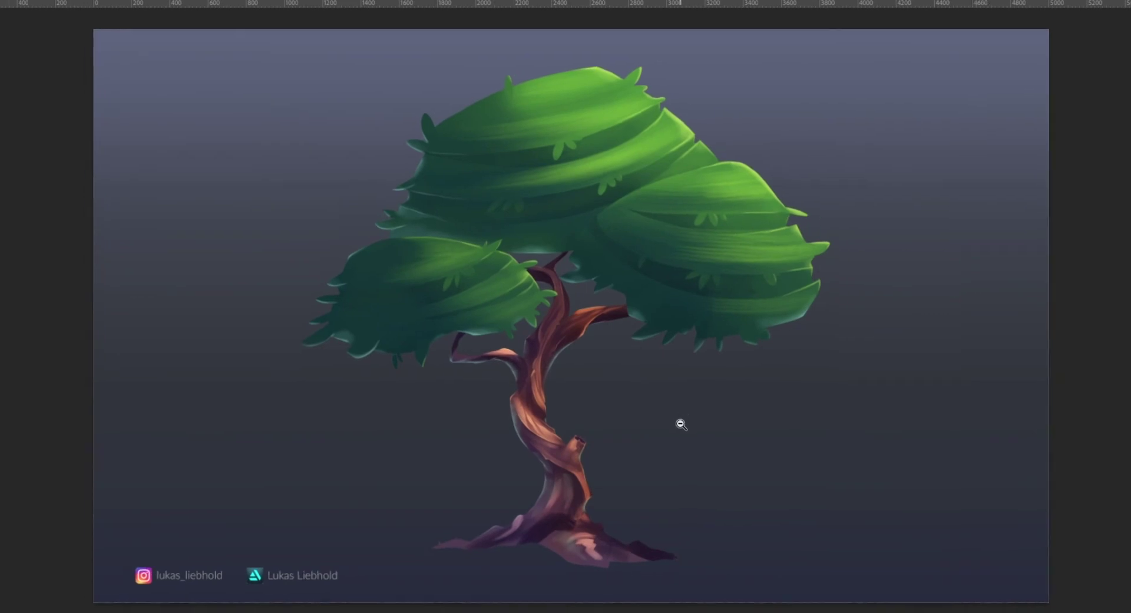
{"action": "left_click", "coordinate": [729, 202]}
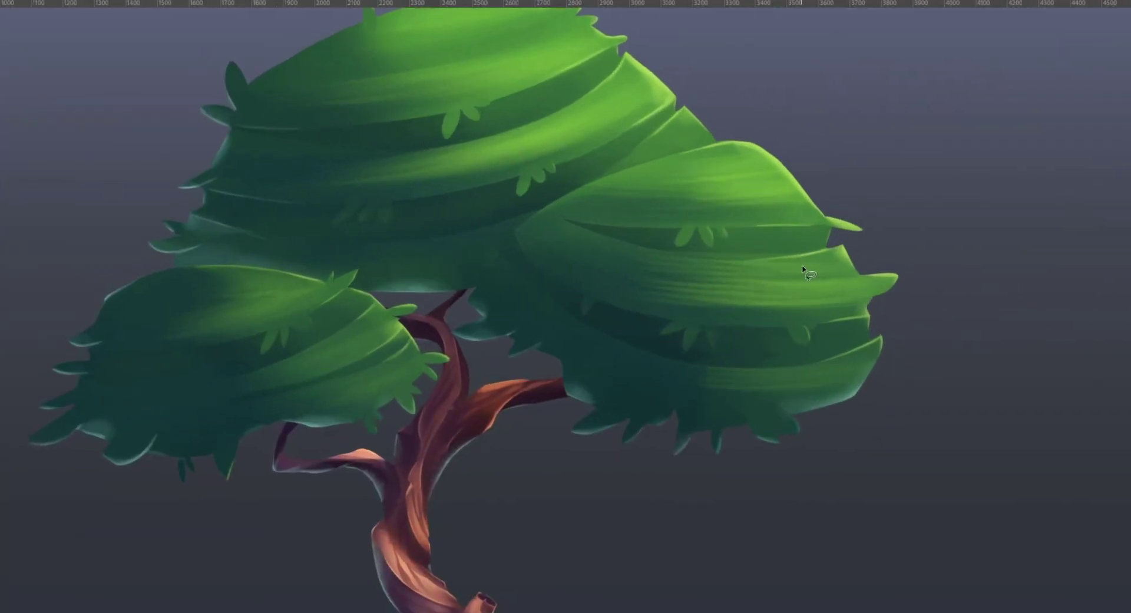
Lasso several small elongated oval hollows across the right and upper foliage clumps.
{"action": "mouse_move", "coordinate": [804, 269]}
{"action": "left_mouse_down"}
{"action": "mouse_move", "coordinate": [782, 283]}
{"action": "mouse_move", "coordinate": [810, 271]}
{"action": "left_mouse_up"}
{"action": "left_click_drag", "start_coordinate": [732, 276], "coordinate": [735, 280]}
{"action": "mouse_move", "coordinate": [681, 177]}
{"action": "left_mouse_down"}
{"action": "mouse_move", "coordinate": [716, 172]}
{"action": "mouse_move", "coordinate": [701, 192]}
{"action": "mouse_move", "coordinate": [683, 184]}
{"action": "left_mouse_up"}
{"action": "left_click_drag", "start_coordinate": [620, 359], "coordinate": [623, 374]}
{"action": "mouse_move", "coordinate": [436, 167]}
{"action": "left_mouse_down"}
{"action": "mouse_move", "coordinate": [407, 175]}
{"action": "mouse_move", "coordinate": [435, 169]}
{"action": "left_mouse_up"}
{"action": "mouse_move", "coordinate": [464, 45]}
{"action": "left_mouse_down"}
{"action": "mouse_move", "coordinate": [454, 58]}
{"action": "mouse_move", "coordinate": [466, 47]}
{"action": "mouse_move", "coordinate": [439, 45]}
{"action": "left_mouse_up"}
{"action": "mouse_move", "coordinate": [288, 171]}
{"action": "left_mouse_down"}
{"action": "mouse_move", "coordinate": [269, 171]}
{"action": "mouse_move", "coordinate": [301, 169]}
{"action": "left_mouse_up"}
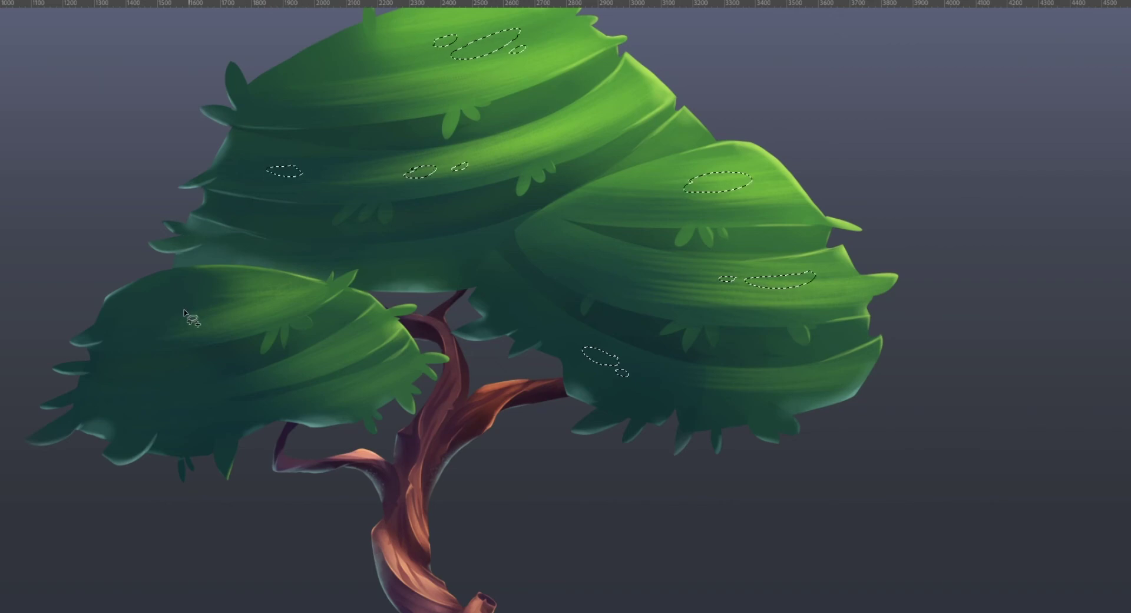
Add oval hollows on the left foliage clump and along the upper clump's underside and right side to the selection.
{"action": "left_click_drag", "start_coordinate": [187, 311], "coordinate": [187, 302]}
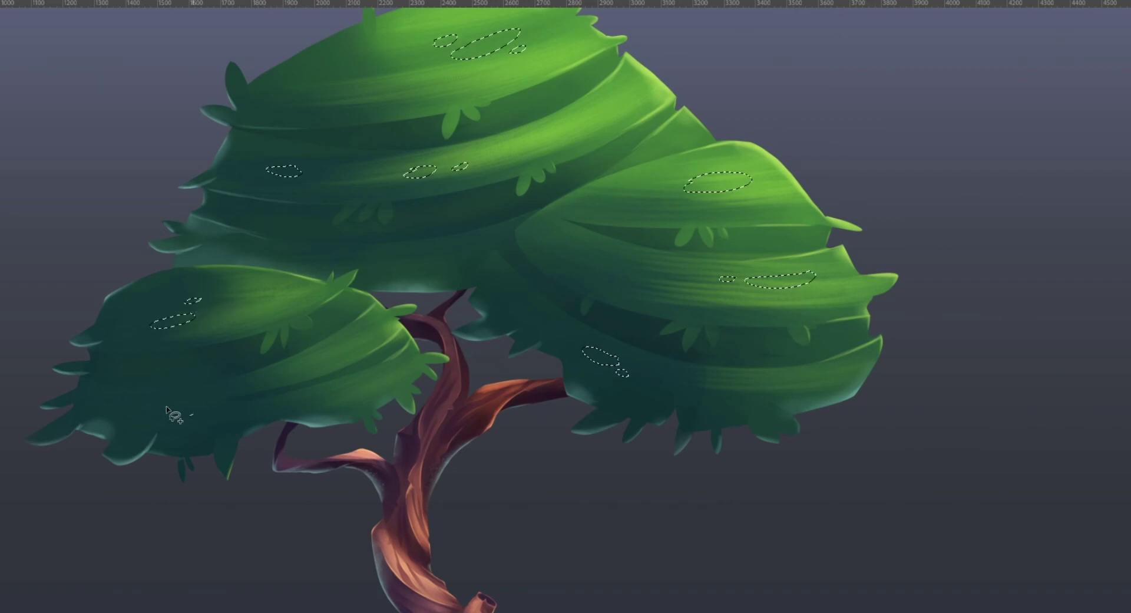
{"action": "mouse_move", "coordinate": [172, 411]}
{"action": "left_mouse_down"}
{"action": "mouse_move", "coordinate": [228, 404]}
{"action": "mouse_move", "coordinate": [225, 420]}
{"action": "left_mouse_up"}
{"action": "left_click_drag", "start_coordinate": [395, 370], "coordinate": [368, 386]}
{"action": "mouse_move", "coordinate": [455, 252]}
{"action": "left_mouse_down"}
{"action": "mouse_move", "coordinate": [414, 260]}
{"action": "mouse_move", "coordinate": [476, 247]}
{"action": "left_mouse_up"}
{"action": "left_click_drag", "start_coordinate": [610, 121], "coordinate": [598, 122]}
Brush dark green shading into all the selected hollows and clear the selection.
{"action": "key", "text": "b"}
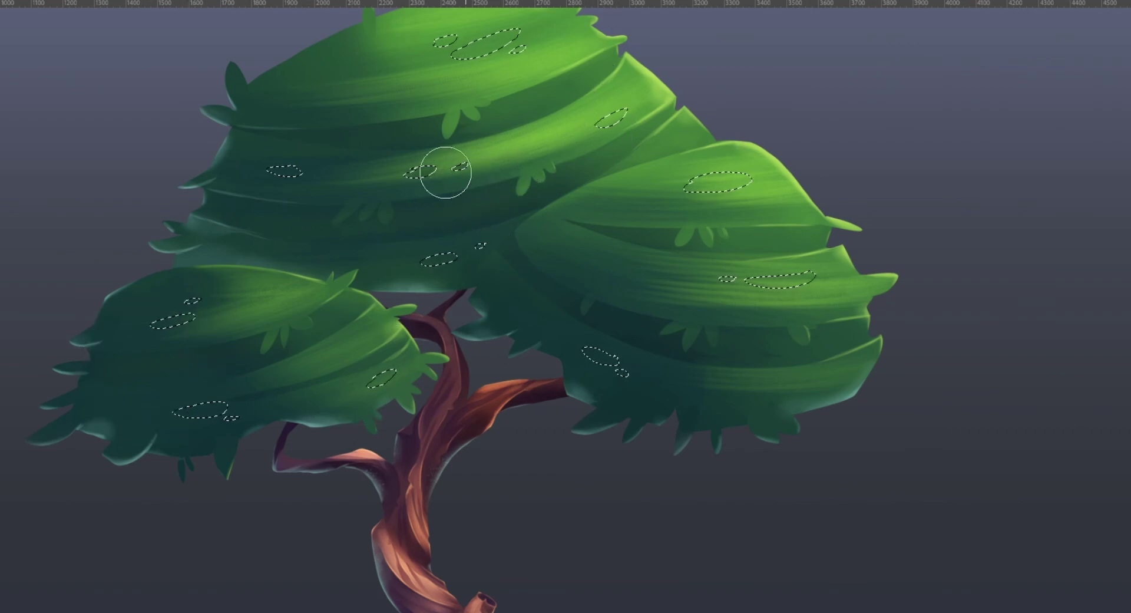
{"action": "mouse_move", "coordinate": [483, 67]}
{"action": "left_mouse_down"}
{"action": "mouse_move", "coordinate": [527, 49]}
{"action": "mouse_move", "coordinate": [473, 68]}
{"action": "left_mouse_up"}
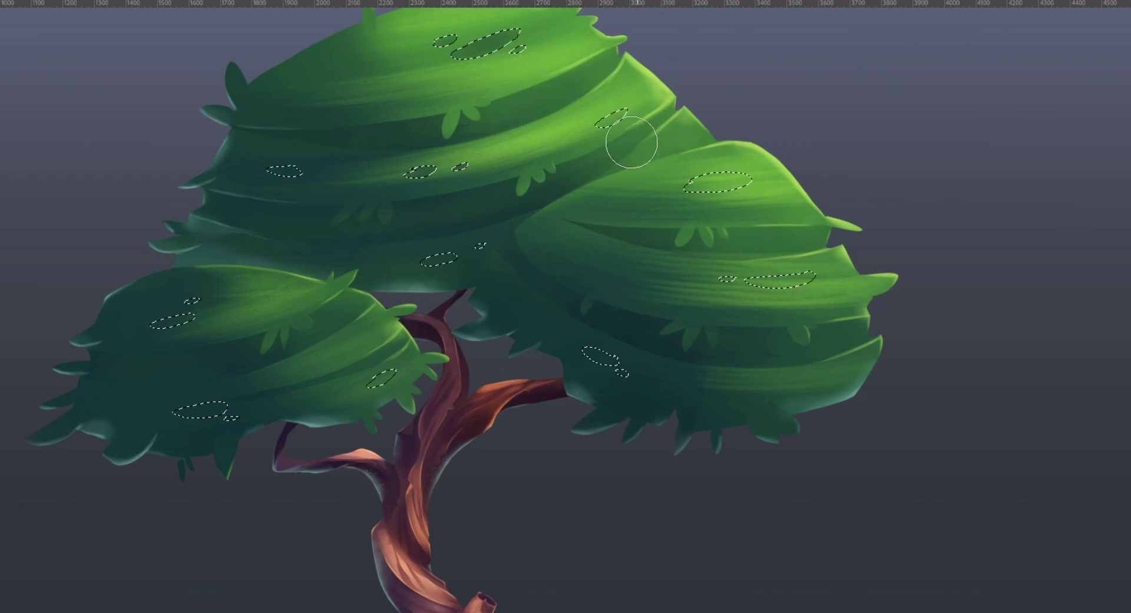
{"action": "mouse_move", "coordinate": [631, 142]}
{"action": "left_mouse_down"}
{"action": "mouse_move", "coordinate": [626, 157]}
{"action": "mouse_move", "coordinate": [727, 202]}
{"action": "mouse_move", "coordinate": [715, 207]}
{"action": "mouse_move", "coordinate": [722, 186]}
{"action": "left_mouse_up"}
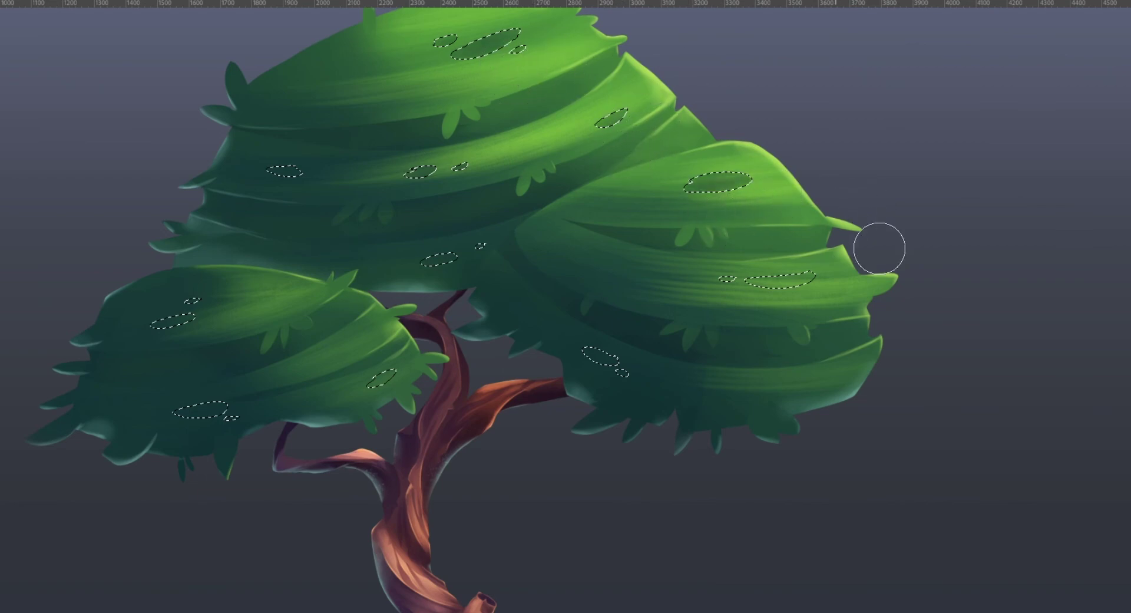
{"action": "left_click_drag", "start_coordinate": [840, 305], "coordinate": [819, 302]}
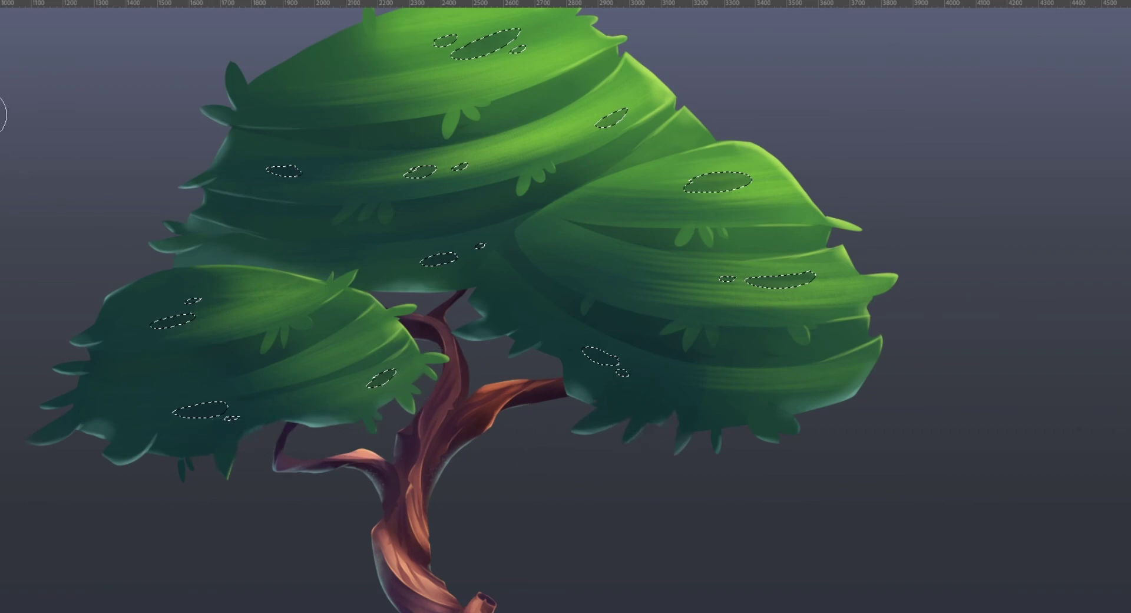
{"action": "key", "text": "ctrl+d"}
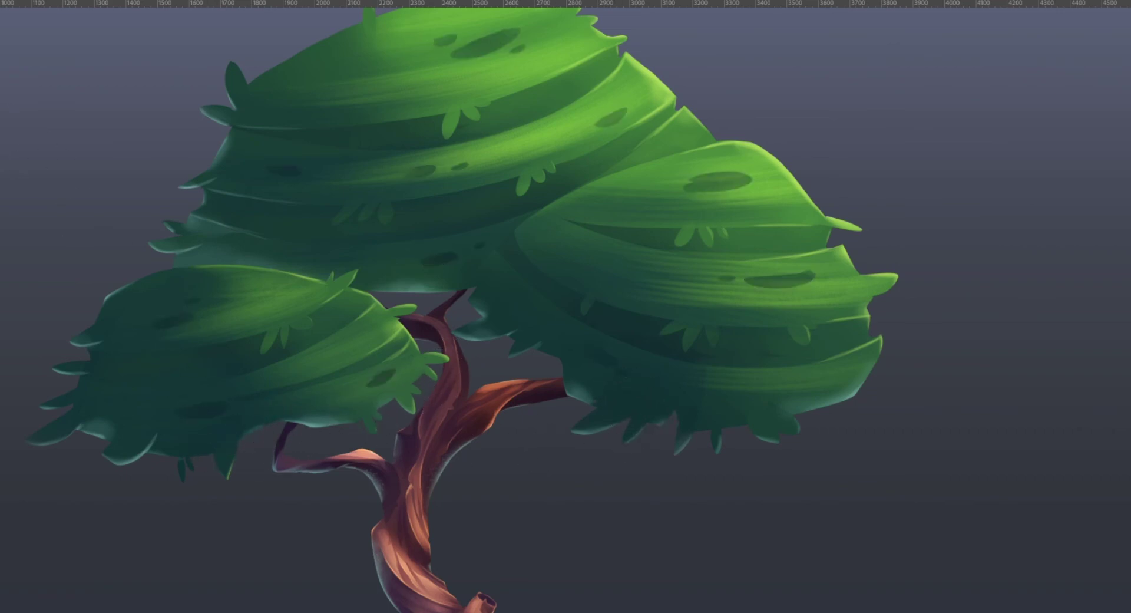
{"action": "mouse_move", "coordinate": [600, 436]}
{"action": "left_mouse_down"}
{"action": "mouse_move", "coordinate": [497, 469]}
{"action": "mouse_move", "coordinate": [629, 409]}
{"action": "mouse_move", "coordinate": [591, 417]}
{"action": "mouse_move", "coordinate": [624, 282]}
{"action": "mouse_move", "coordinate": [691, 285]}
{"action": "left_mouse_up"}
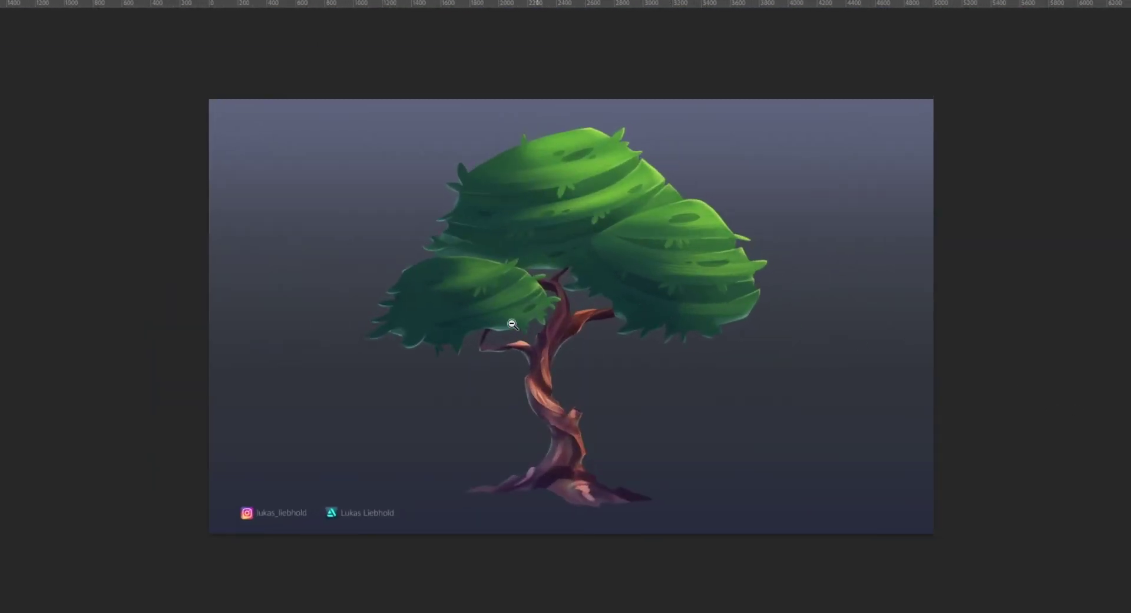
Paint thin lighter green rims around the dark hollows in the left and upper foliage clumps, sampling colors from the nearby leaves.
{"action": "left_click_drag", "start_coordinate": [512, 324], "coordinate": [560, 275]}
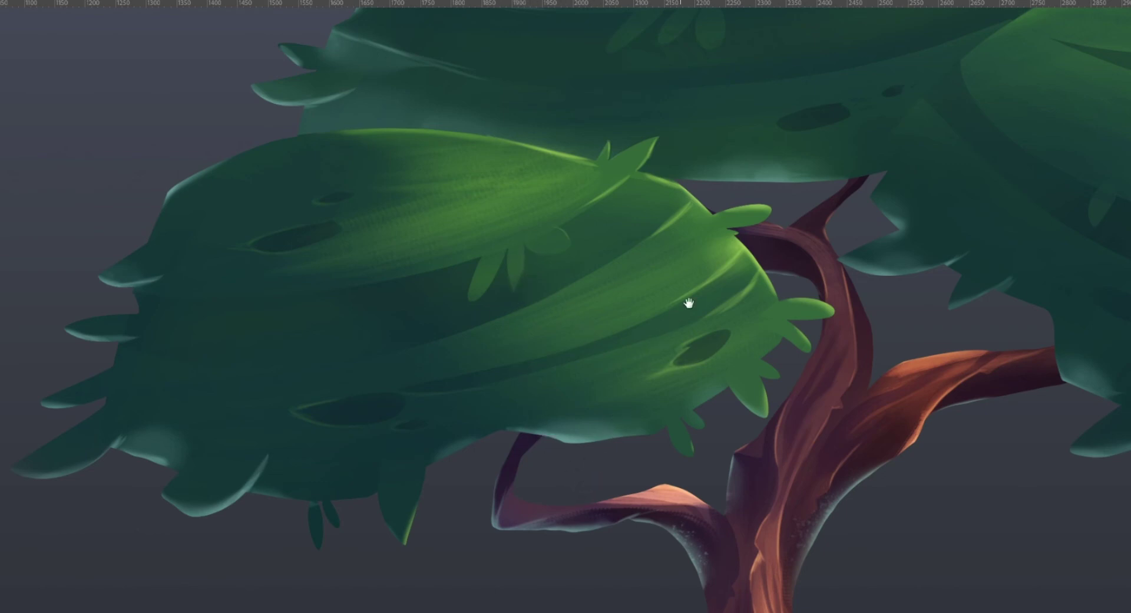
{"action": "left_click_drag", "start_coordinate": [698, 295], "coordinate": [538, 412]}
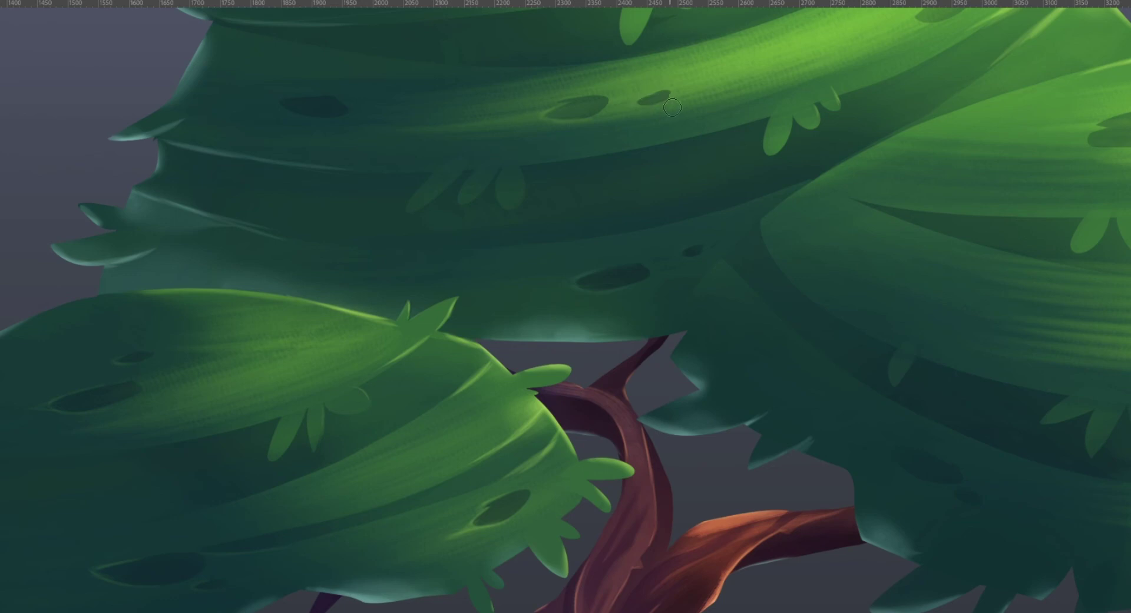
{"action": "left_click", "coordinate": [514, 119], "text": "alt"}
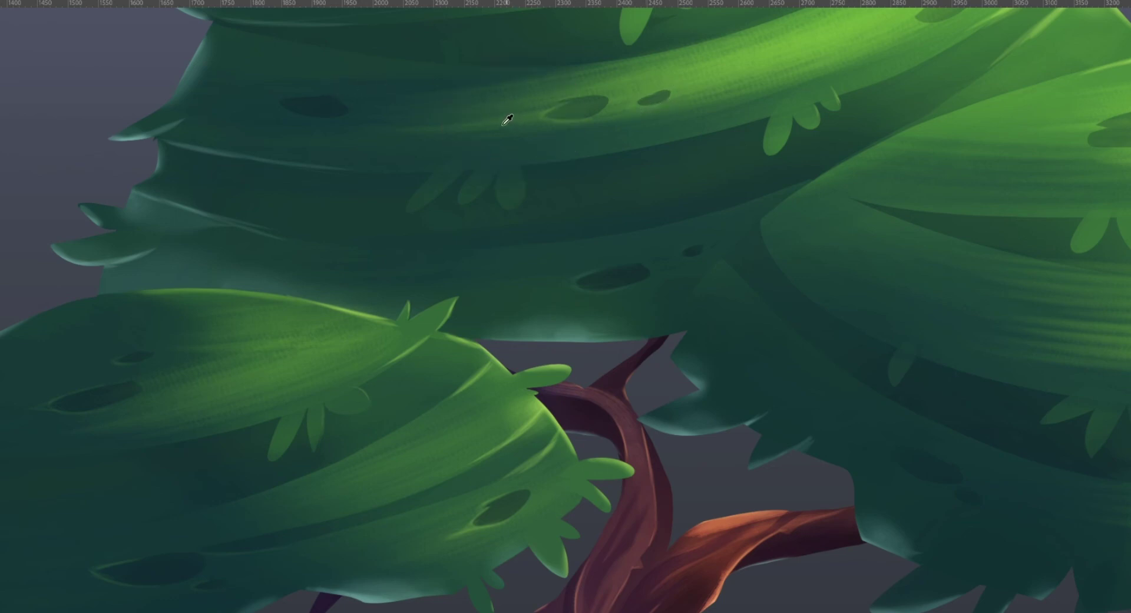
{"action": "left_click", "coordinate": [283, 103]}
{"action": "left_click_drag", "start_coordinate": [283, 105], "coordinate": [295, 117]}
{"action": "key", "text": "z"}
{"action": "left_click_drag", "start_coordinate": [766, 380], "coordinate": [681, 383]}
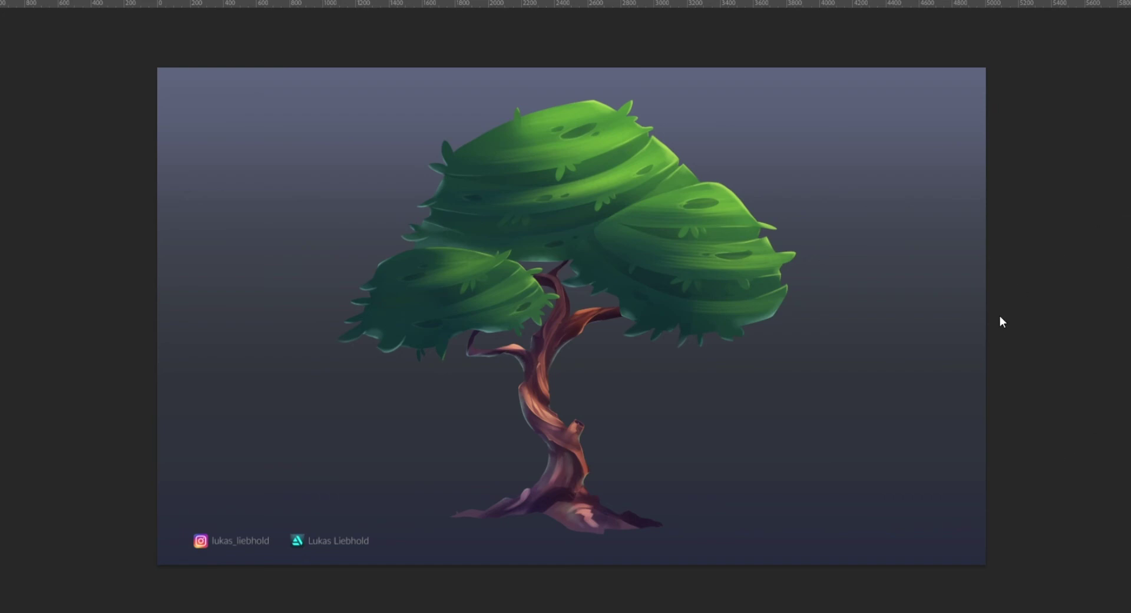
Scatter light green specks over the right, upper and left foliage clumps with a speckle brush.
{"action": "left_click_drag", "start_coordinate": [643, 224], "coordinate": [641, 225]}
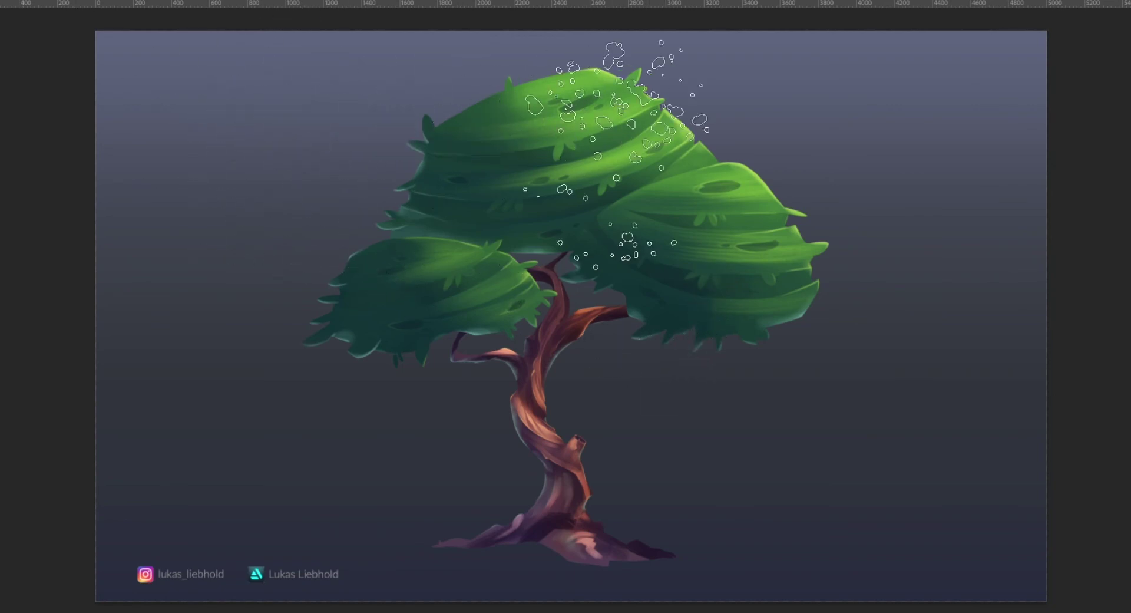
{"action": "left_click_drag", "start_coordinate": [737, 191], "coordinate": [848, 394]}
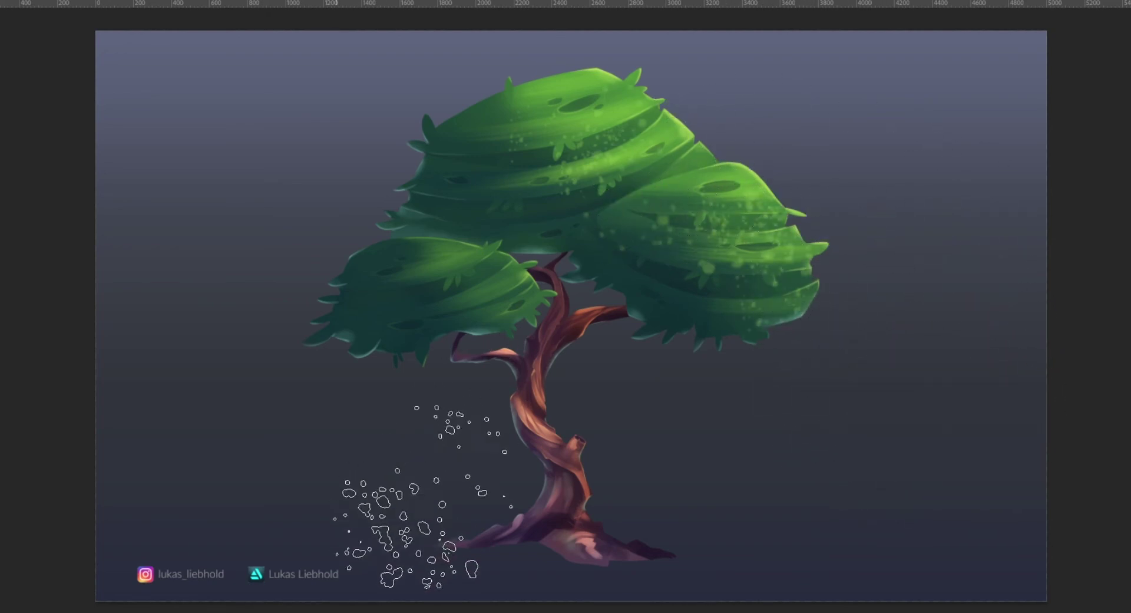
{"action": "left_click", "coordinate": [465, 277]}
{"action": "key", "text": "ctrl+z"}
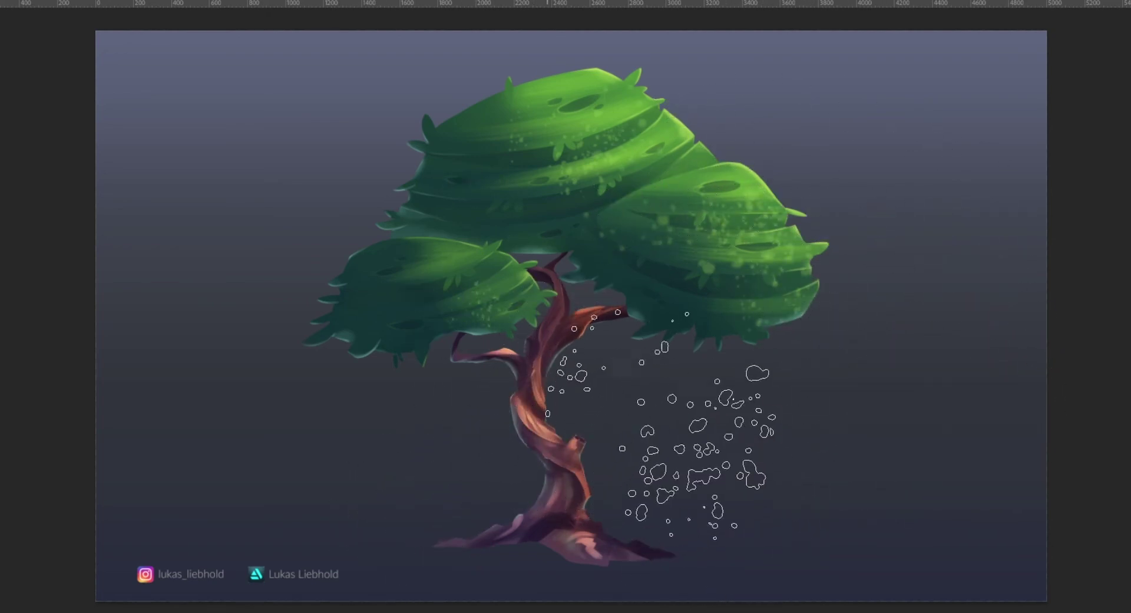
{"action": "key", "text": "["}
{"action": "key", "text": "["}
{"action": "key", "text": "["}
{"action": "key", "text": "["}
{"action": "key", "text": "["}
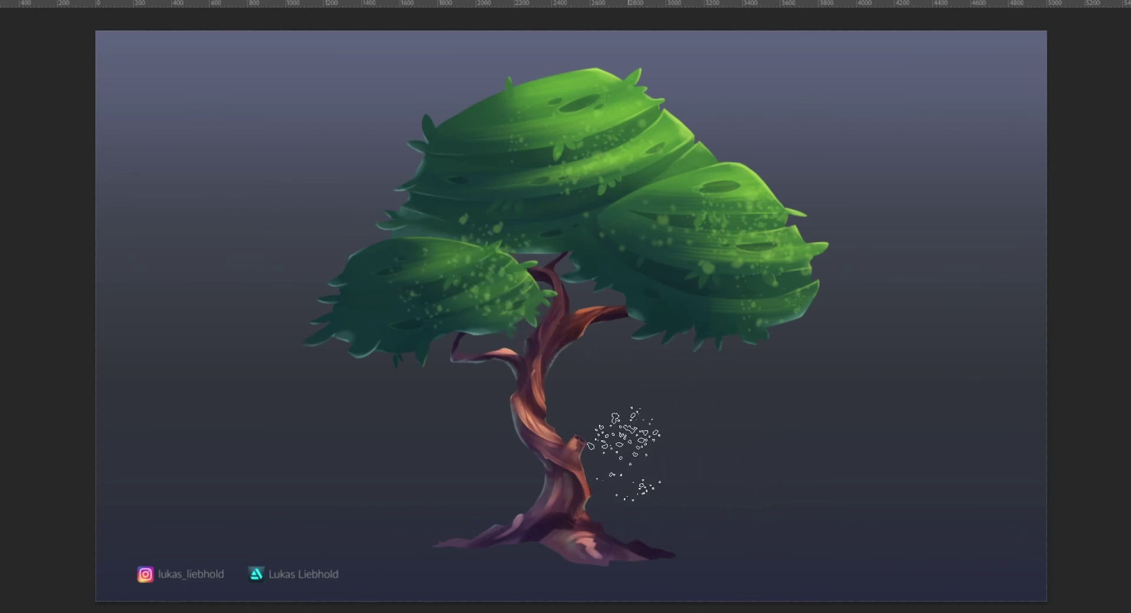
Try specks on the upper foliage, and stipple a cluster of fine light specks near the right clump's lower edge.
{"action": "key", "text": "bracketright"}
{"action": "key", "text": "bracketright"}
{"action": "key", "text": "bracketright"}
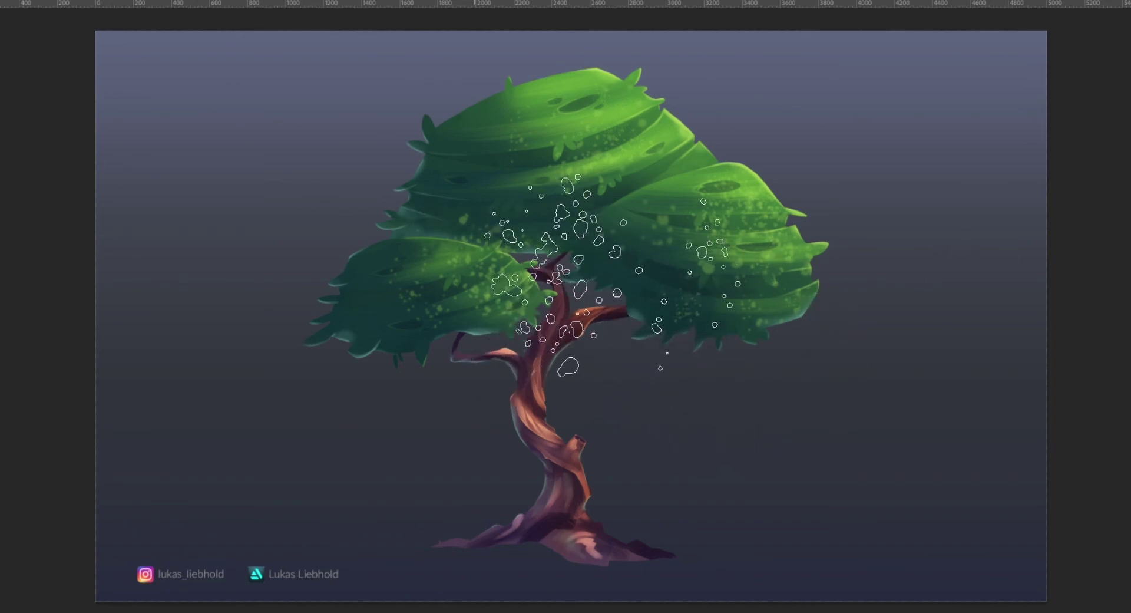
{"action": "left_click", "coordinate": [668, 171]}
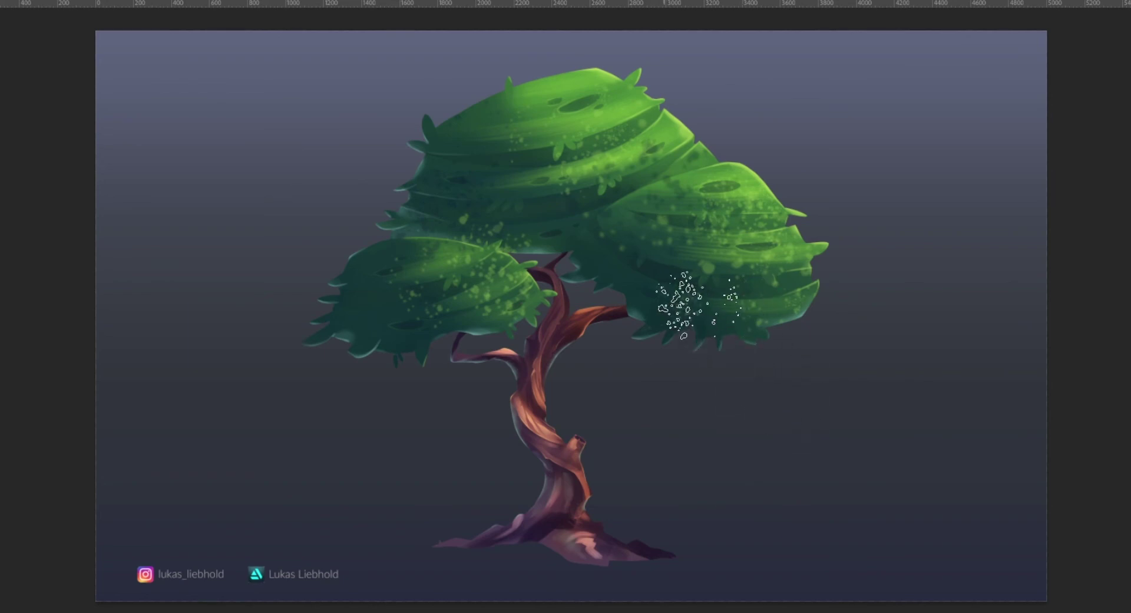
{"action": "key", "text": "v"}
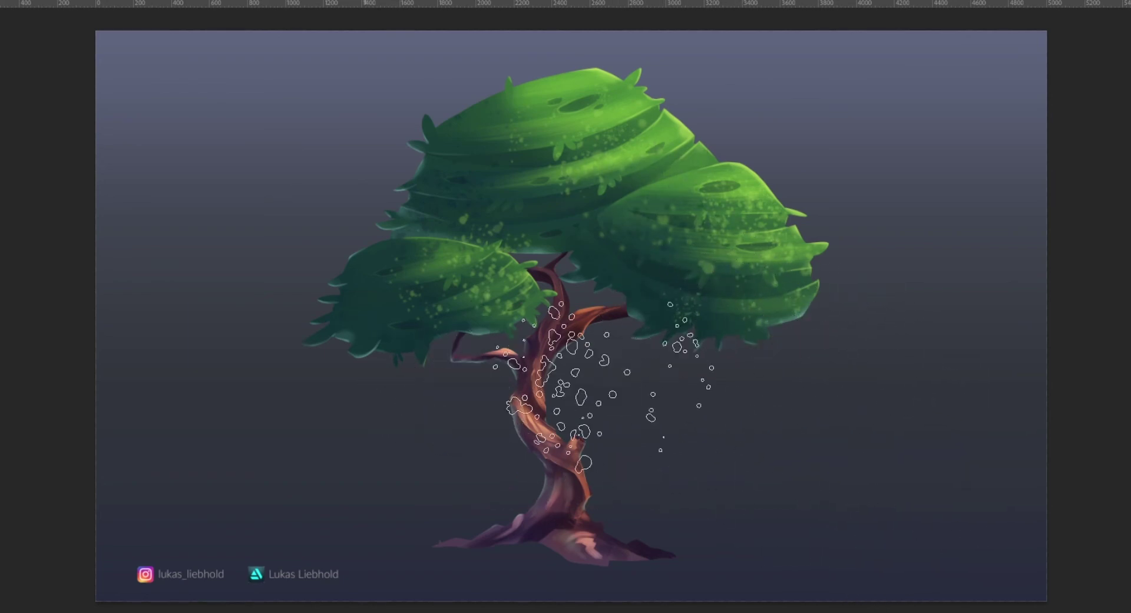
{"action": "key", "text": "v"}
{"action": "key", "text": "b"}
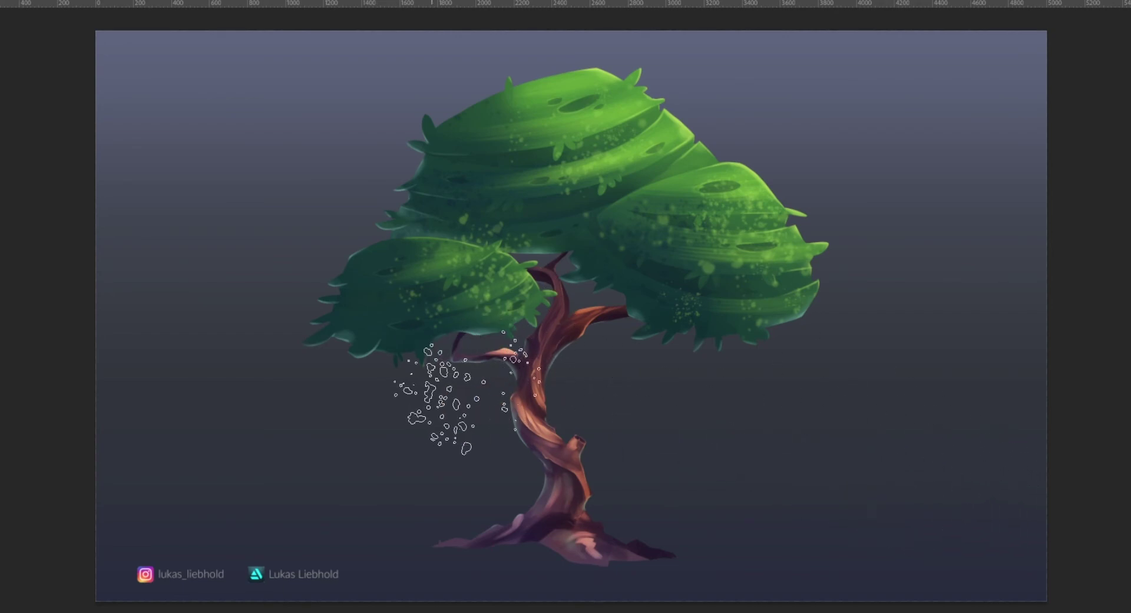
{"action": "key", "text": "["}
{"action": "key", "text": "["}
{"action": "key", "text": "["}
{"action": "key", "text": "["}
{"action": "key", "text": "["}
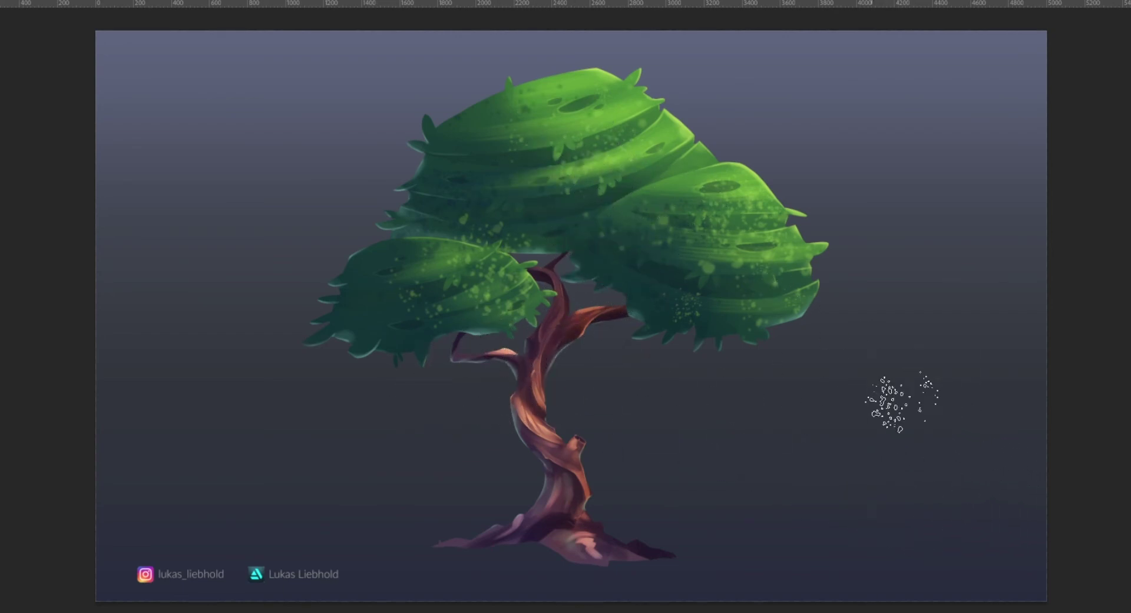
Fade the light green specks across the foliage clumps with a large soft round brush.
{"action": "key", "text": "]"}
{"action": "key", "text": "]"}
{"action": "key", "text": "]"}
{"action": "key", "text": "]"}
{"action": "key", "text": "]"}
{"action": "key", "text": "["}
{"action": "key", "text": "["}
{"action": "key", "text": "["}
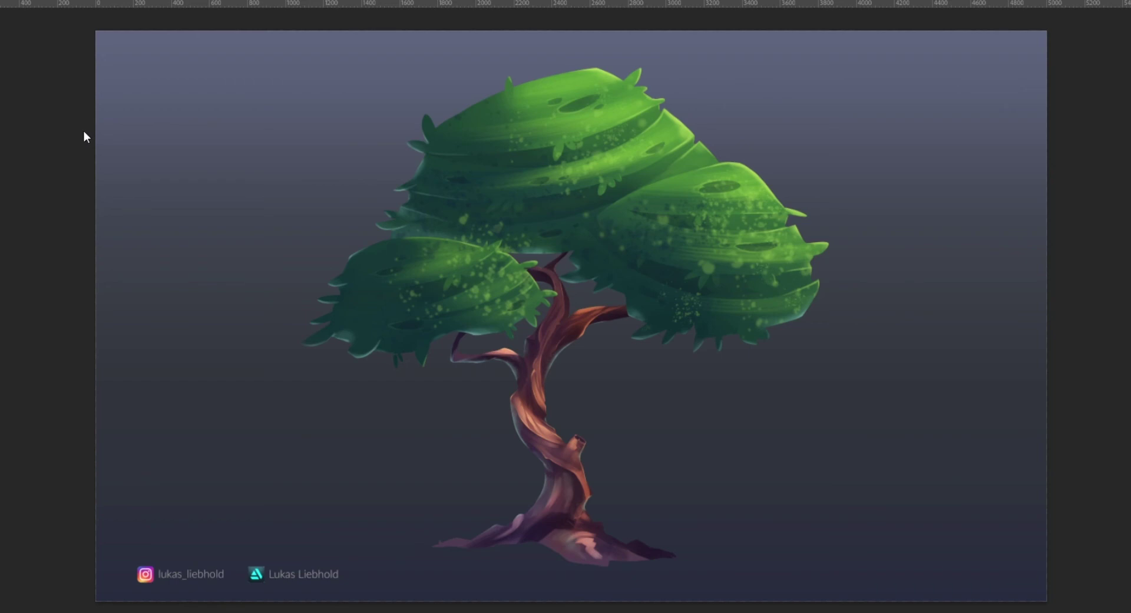
{"action": "key", "text": "["}
{"action": "key", "text": "["}
{"action": "key", "text": "["}
{"action": "key", "text": "["}
{"action": "key", "text": "["}
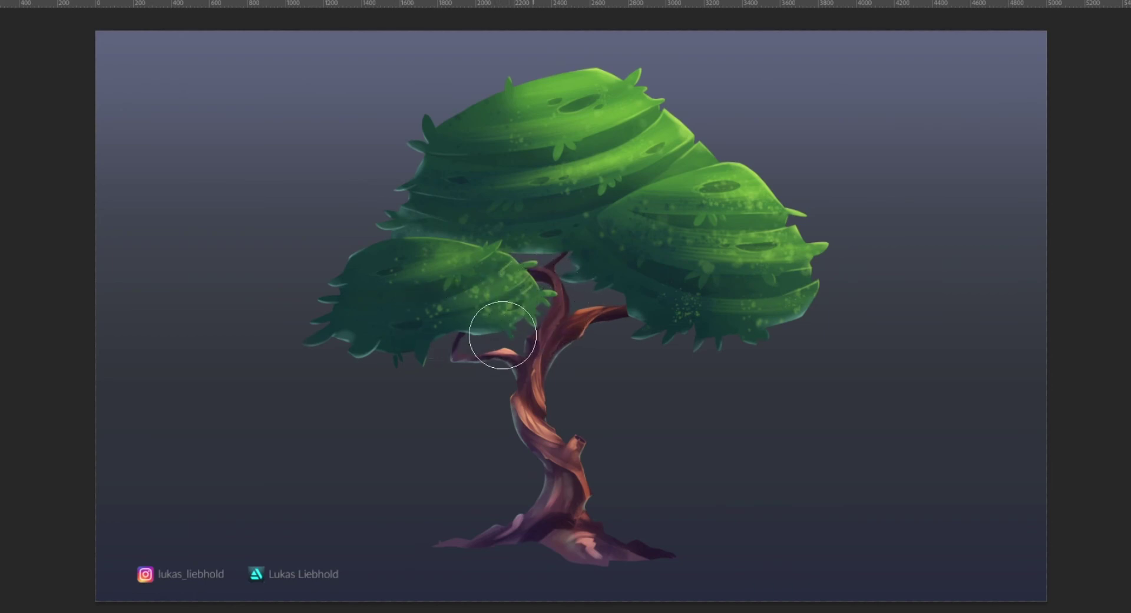
{"action": "mouse_move", "coordinate": [503, 334]}
{"action": "left_mouse_down"}
{"action": "mouse_move", "coordinate": [573, 301]}
{"action": "mouse_move", "coordinate": [545, 334]}
{"action": "left_mouse_up"}
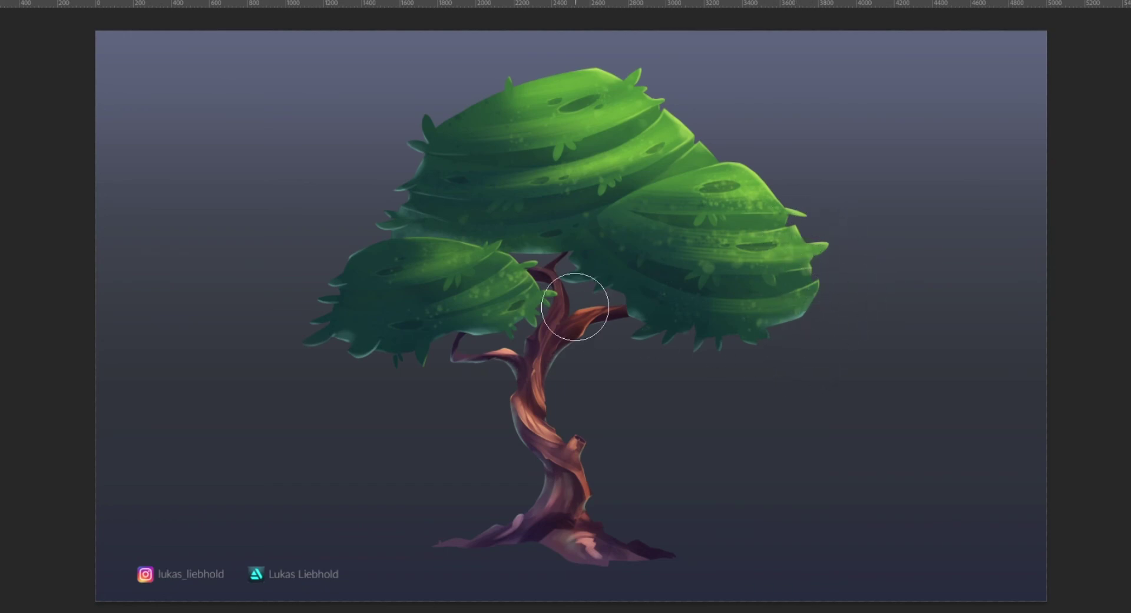
{"action": "key", "text": "z"}
{"action": "left_click_drag", "start_coordinate": [700, 405], "coordinate": [640, 412]}
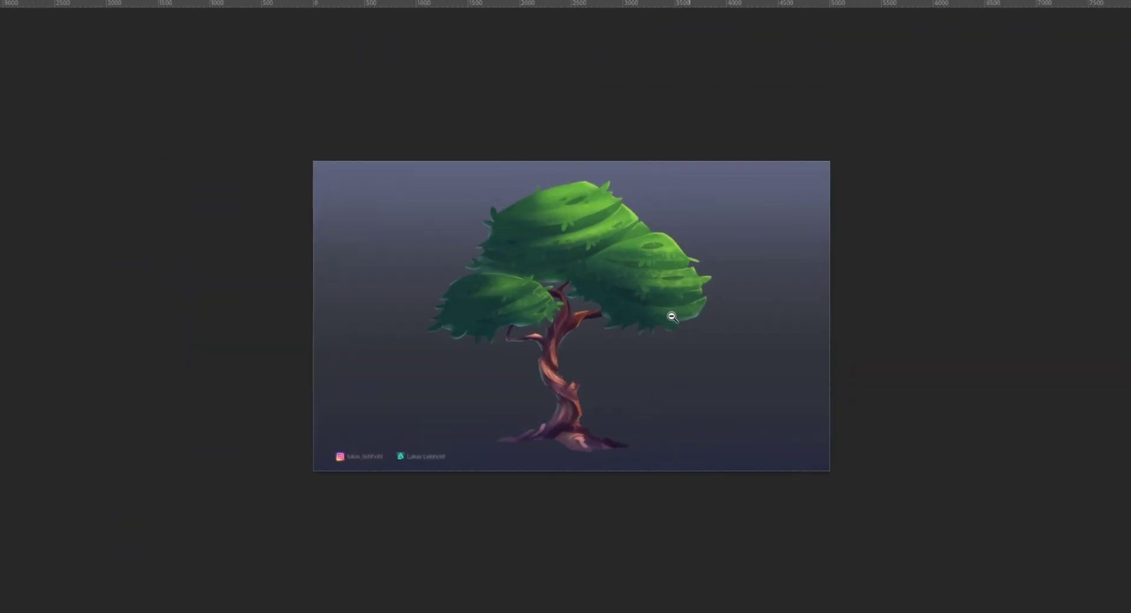
{"action": "left_click_drag", "start_coordinate": [672, 316], "coordinate": [700, 330]}
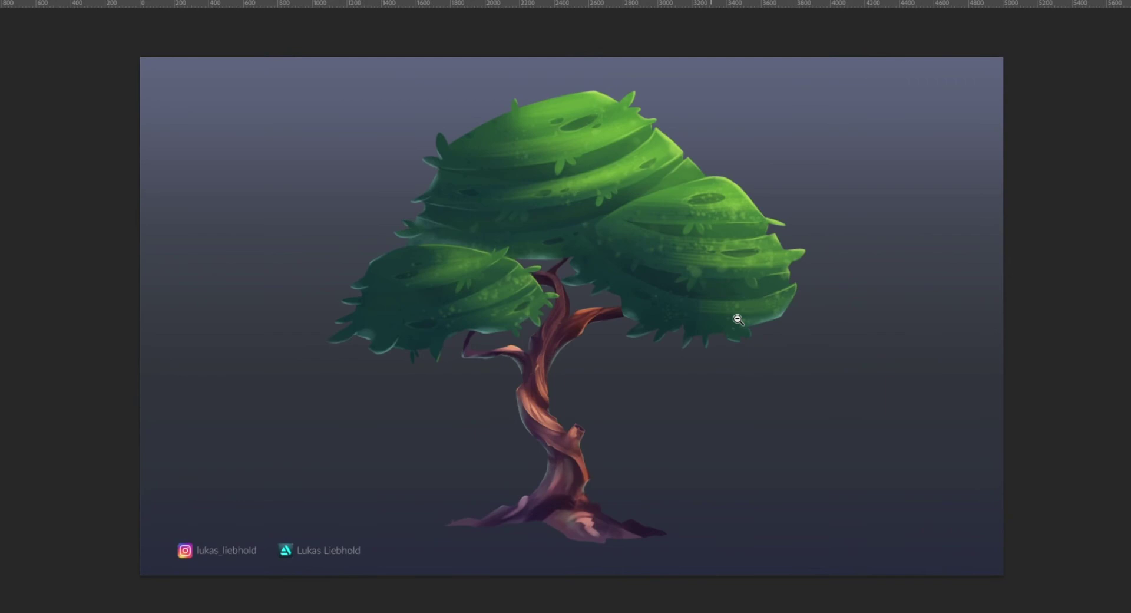
{"action": "left_click", "coordinate": [1034, 196]}
Paint the selected dark area on top of the front root with a reddish brown sampled from the trunk.
{"action": "left_click_drag", "start_coordinate": [578, 523], "coordinate": [639, 475]}
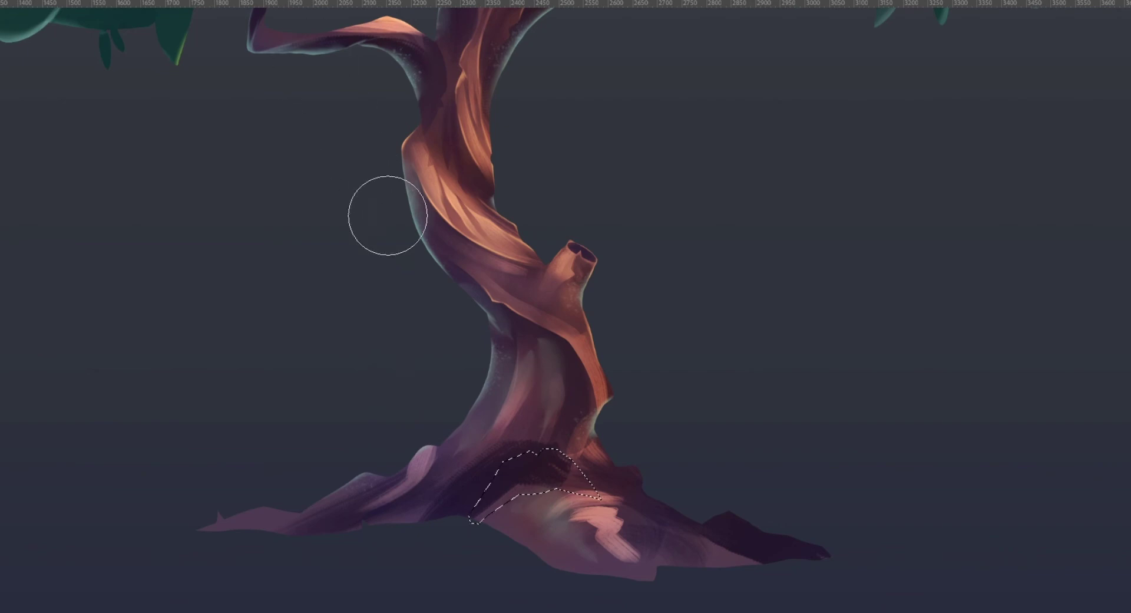
{"action": "left_click", "coordinate": [517, 493], "text": "alt"}
{"action": "mouse_move", "coordinate": [519, 493]}
{"action": "left_mouse_down"}
{"action": "mouse_move", "coordinate": [554, 529]}
{"action": "mouse_move", "coordinate": [536, 531]}
{"action": "mouse_move", "coordinate": [580, 504]}
{"action": "mouse_move", "coordinate": [610, 505]}
{"action": "mouse_move", "coordinate": [590, 520]}
{"action": "mouse_move", "coordinate": [615, 503]}
{"action": "mouse_move", "coordinate": [551, 525]}
{"action": "mouse_move", "coordinate": [608, 505]}
{"action": "mouse_move", "coordinate": [626, 464]}
{"action": "mouse_move", "coordinate": [583, 487]}
{"action": "mouse_move", "coordinate": [604, 484]}
{"action": "mouse_move", "coordinate": [634, 519]}
{"action": "mouse_move", "coordinate": [589, 522]}
{"action": "left_mouse_up"}
{"action": "left_click", "coordinate": [575, 410], "text": "alt"}
{"action": "key", "text": "ctrl+z"}
{"action": "key", "text": "ctrl+z"}
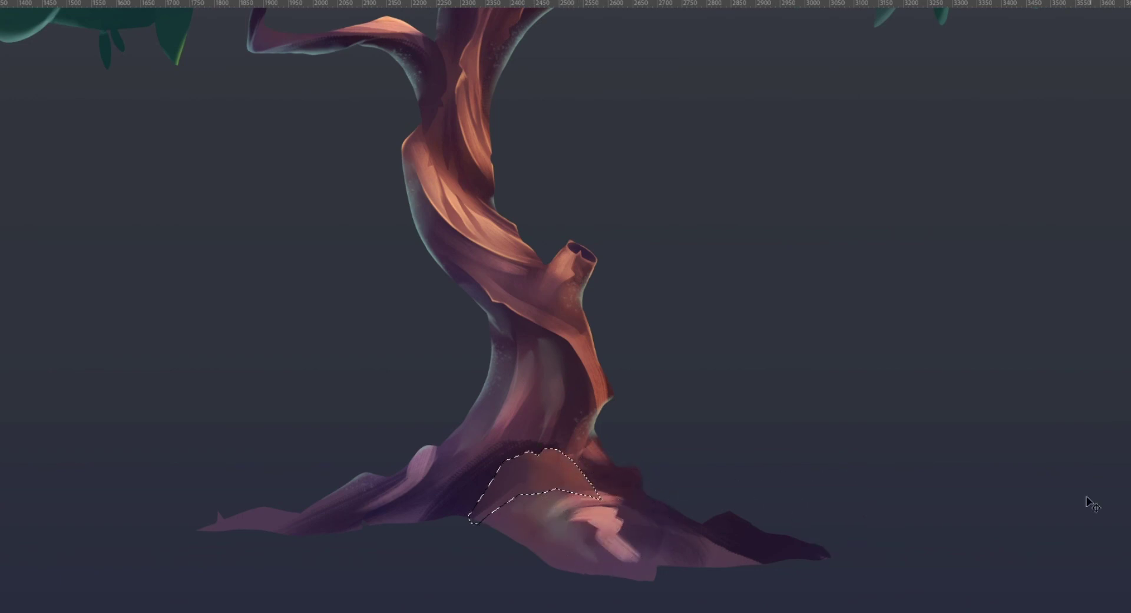
Lasso a curved strip along the front root's upper edge, paint it reddish brown and clear the selection.
{"action": "left_click", "coordinate": [494, 466], "text": "alt"}
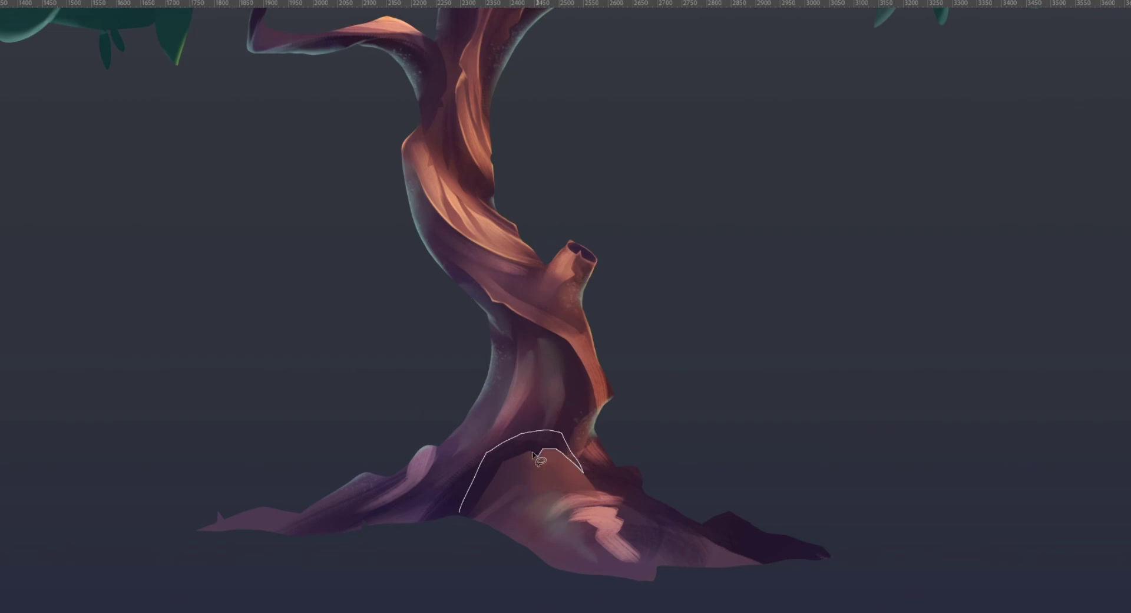
{"action": "left_click_drag", "start_coordinate": [464, 517], "coordinate": [446, 530]}
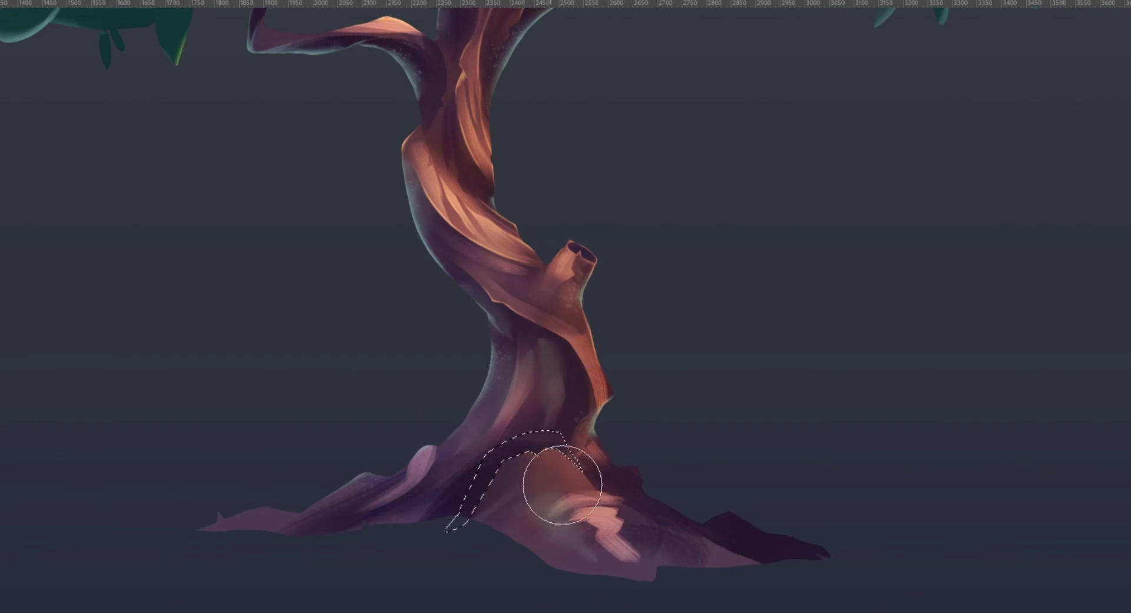
{"action": "left_click_drag", "start_coordinate": [572, 481], "coordinate": [553, 492]}
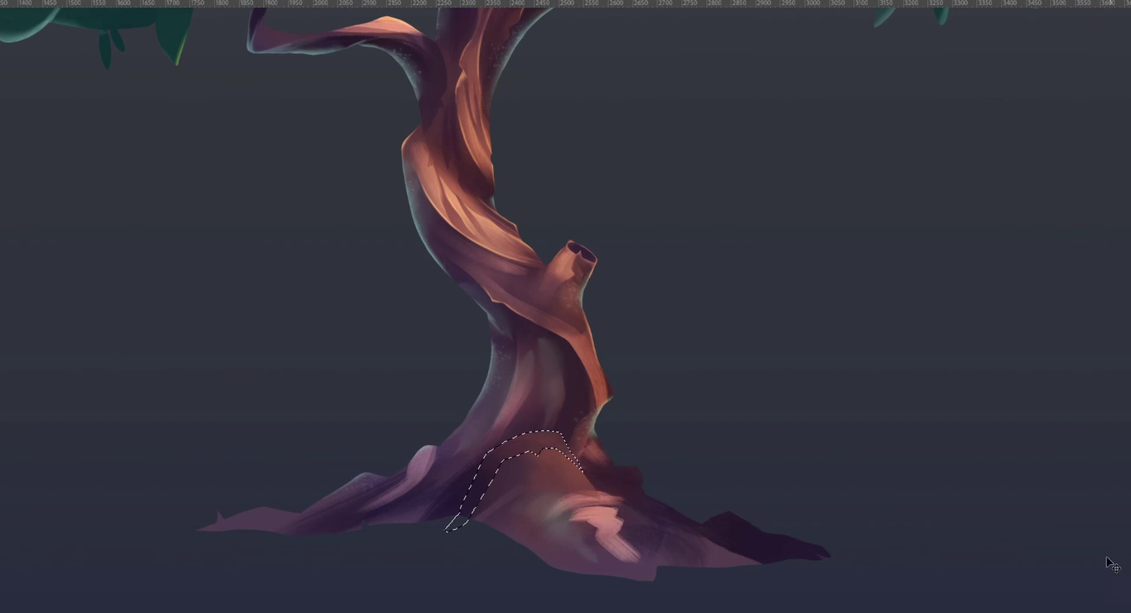
{"action": "mouse_move", "coordinate": [553, 496]}
{"action": "left_mouse_down"}
{"action": "mouse_move", "coordinate": [581, 486]}
{"action": "mouse_move", "coordinate": [544, 499]}
{"action": "mouse_move", "coordinate": [529, 531]}
{"action": "left_mouse_up"}
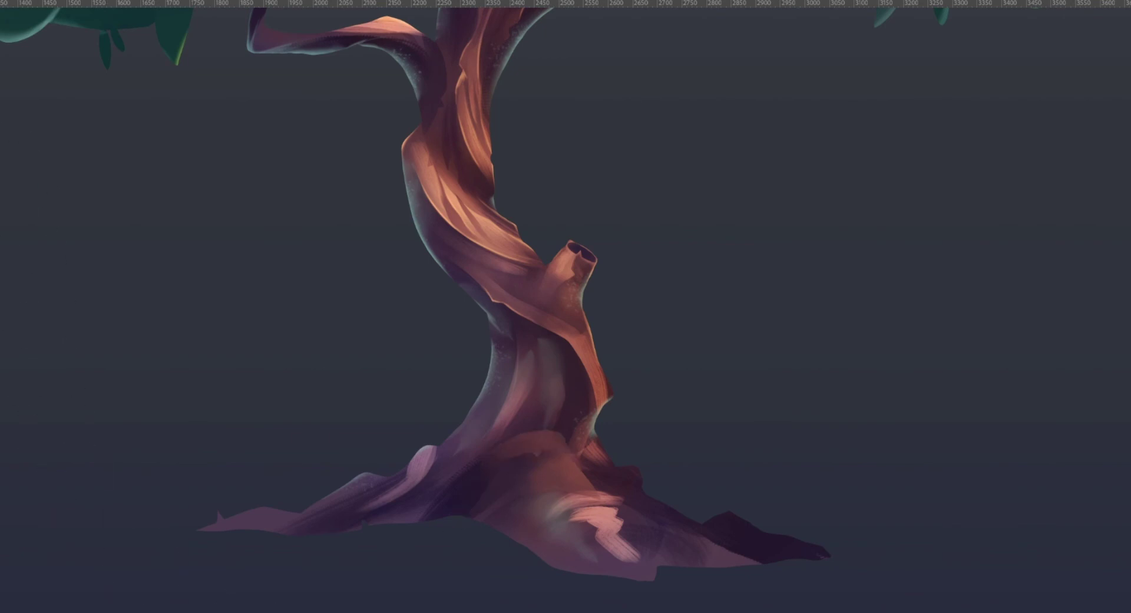
{"action": "key", "text": "z"}
{"action": "left_click_drag", "start_coordinate": [639, 489], "coordinate": [558, 523]}
{"action": "left_click_drag", "start_coordinate": [675, 508], "coordinate": [621, 531]}
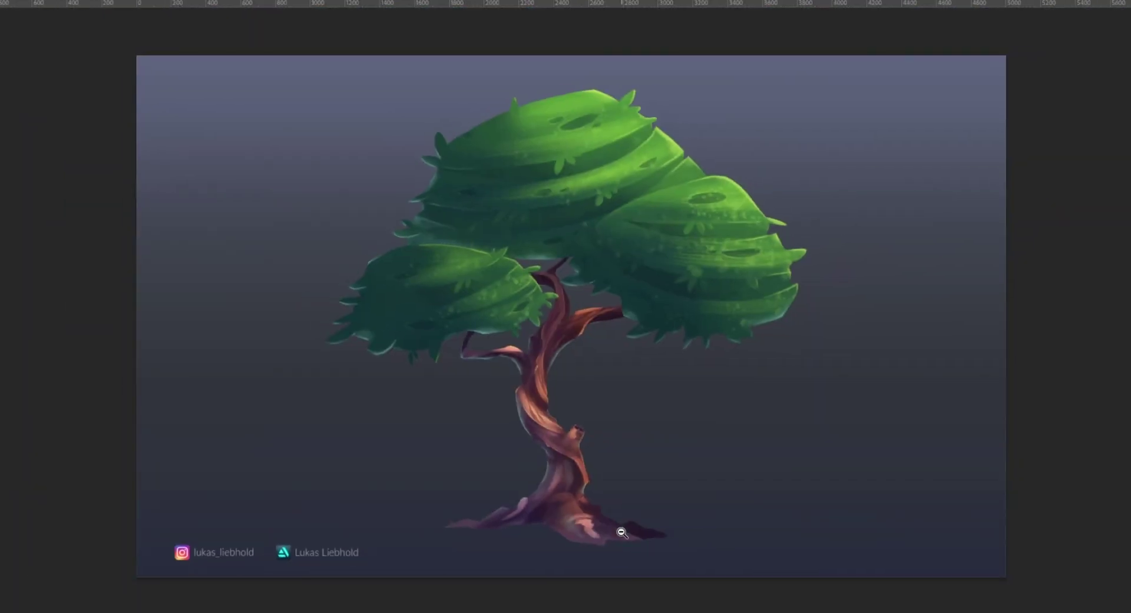
Lasso a narrow curved strip along the left root's ridge and paint it with a light purple sampled from the root.
{"action": "left_click_drag", "start_coordinate": [562, 553], "coordinate": [652, 523]}
{"action": "scroll", "coordinate": [652, 524], "scroll_direction": "up", "scroll_amount": 3}
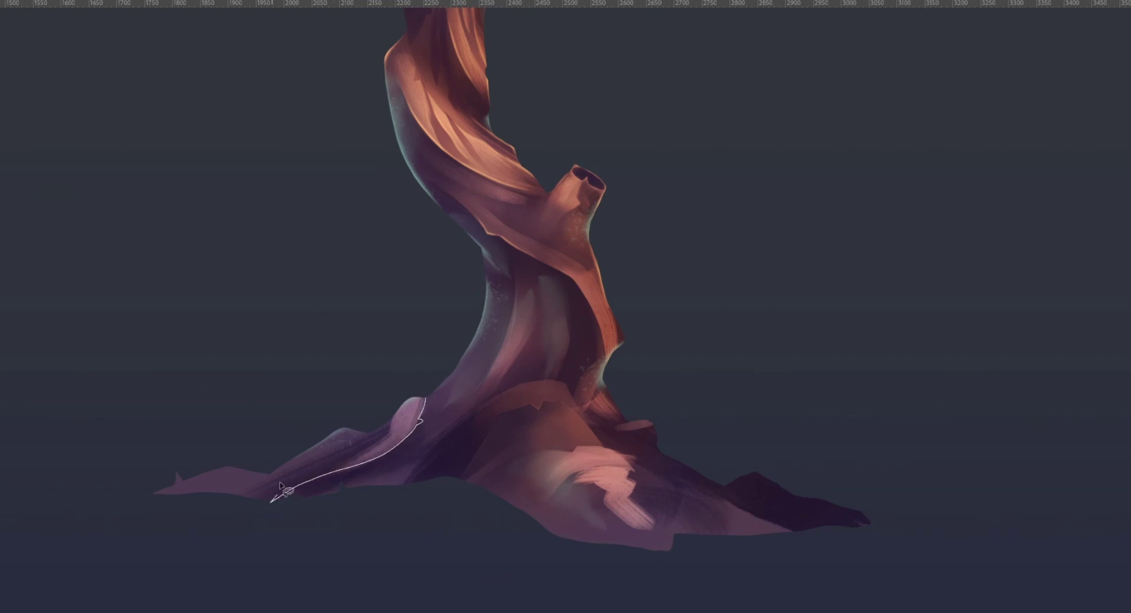
{"action": "left_click_drag", "start_coordinate": [389, 411], "coordinate": [416, 386]}
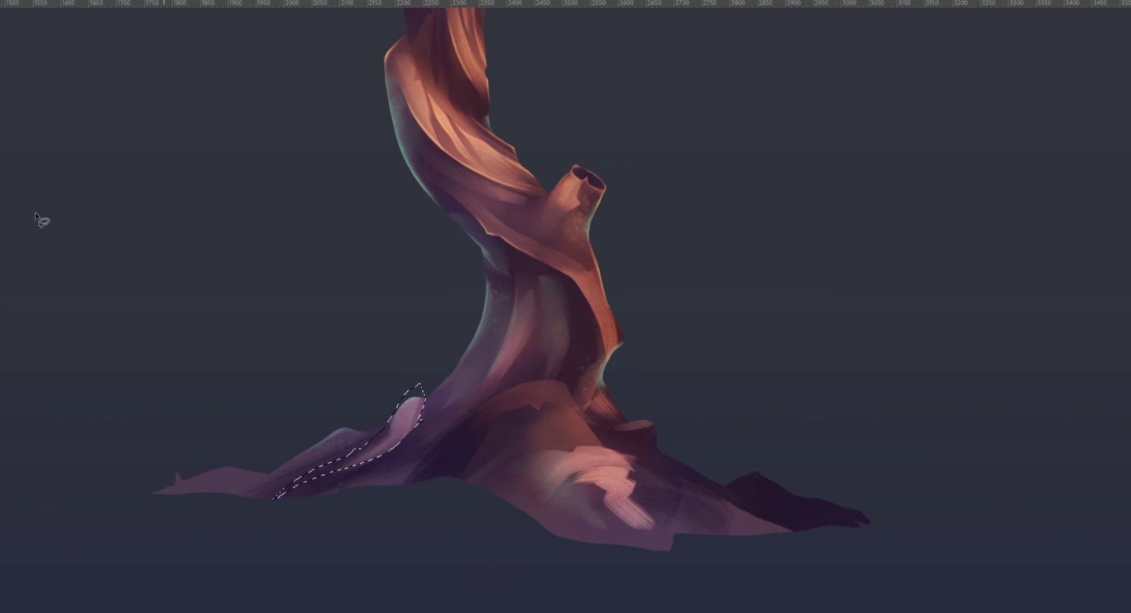
{"action": "left_click", "coordinate": [395, 428], "text": "alt"}
{"action": "mouse_move", "coordinate": [426, 474]}
{"action": "left_mouse_down"}
{"action": "mouse_move", "coordinate": [391, 491]}
{"action": "mouse_move", "coordinate": [437, 452]}
{"action": "mouse_move", "coordinate": [394, 500]}
{"action": "mouse_move", "coordinate": [441, 448]}
{"action": "mouse_move", "coordinate": [425, 508]}
{"action": "left_mouse_up"}
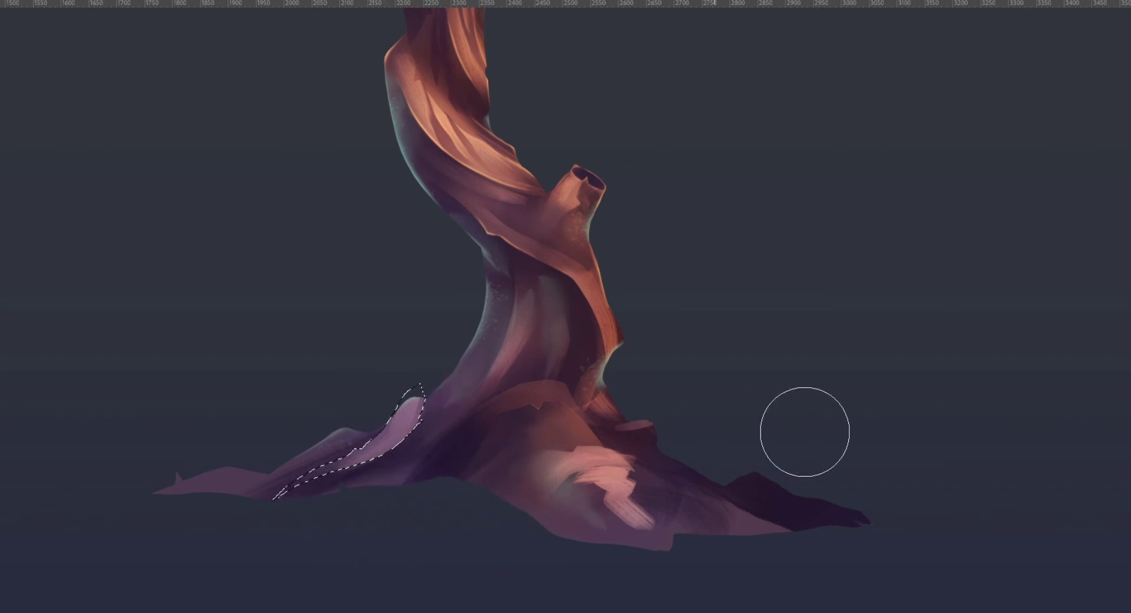
Lasso the upper side of the left root's outer tip and shade it with purples sampled from the root.
{"action": "left_click", "coordinate": [401, 452], "text": "alt"}
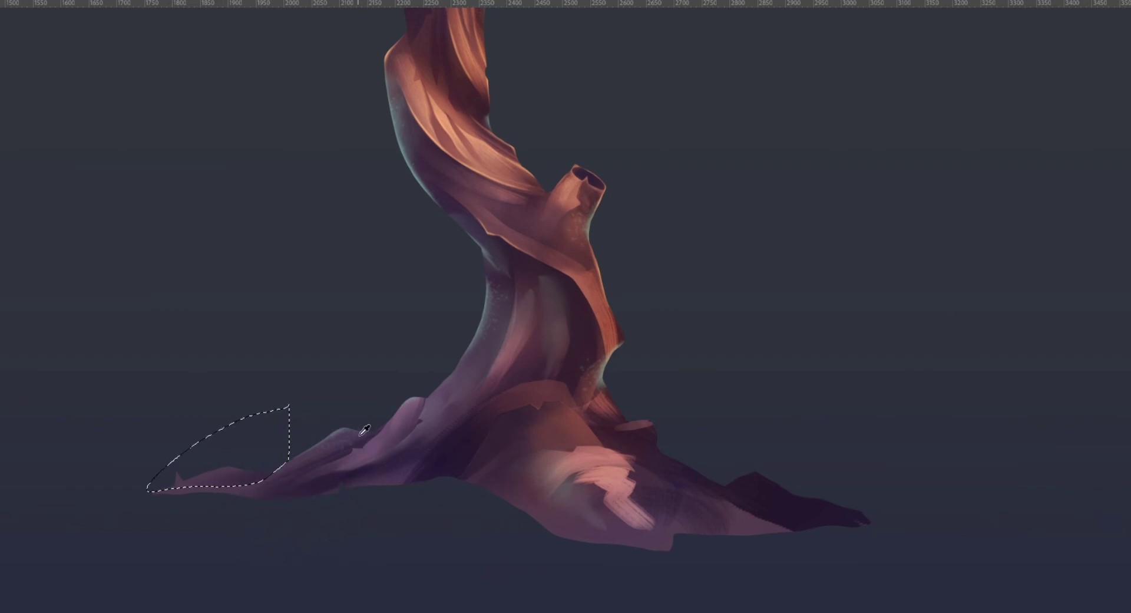
{"action": "left_click", "coordinate": [414, 402], "text": "alt"}
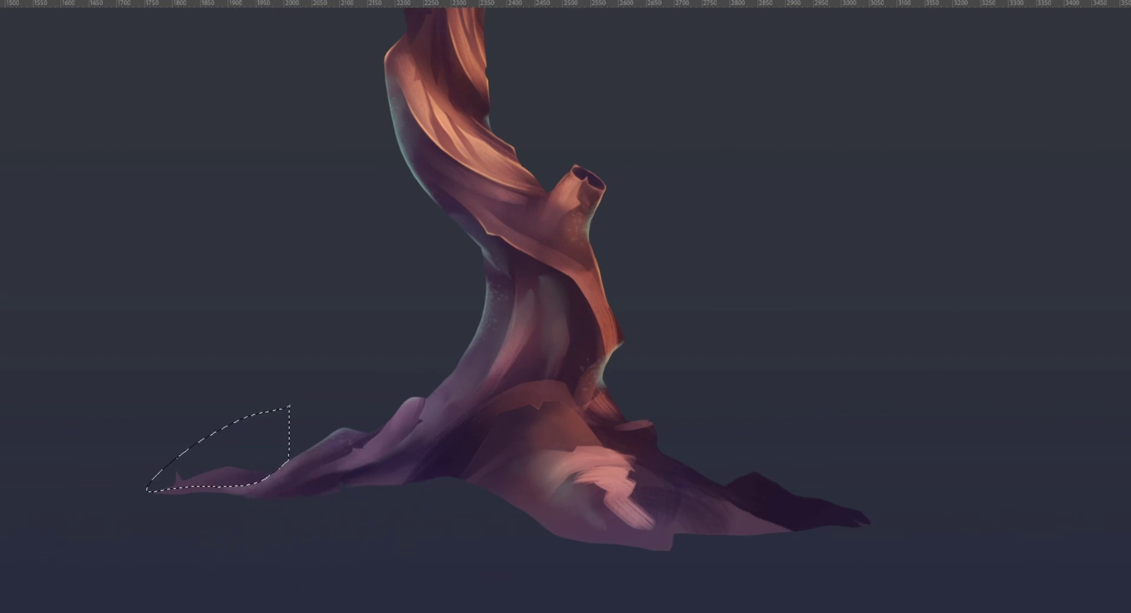
{"action": "left_click", "coordinate": [430, 502], "text": "alt"}
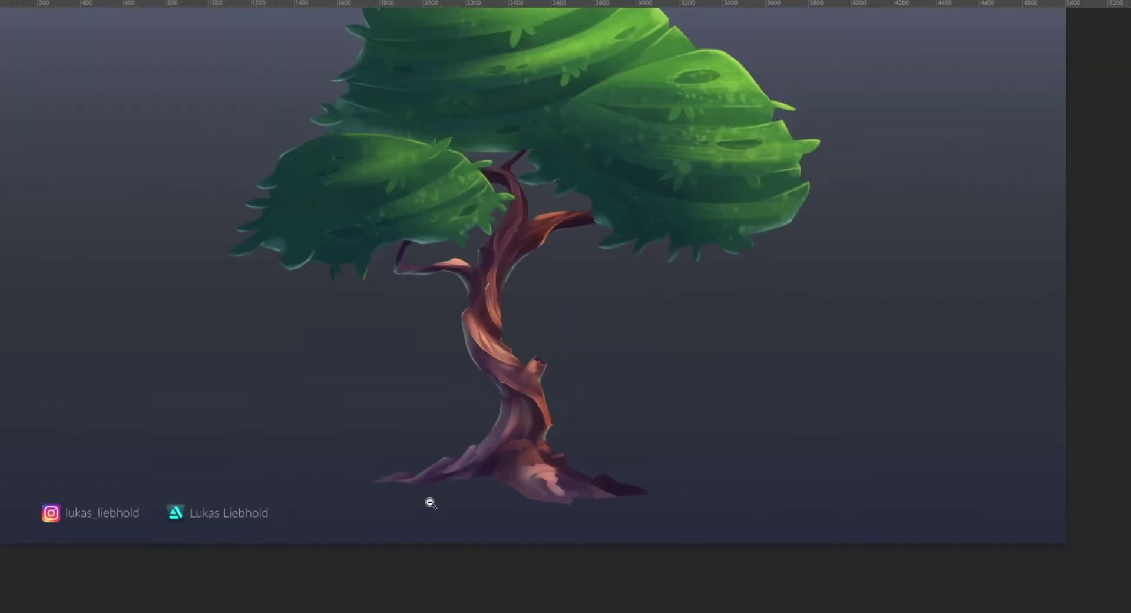
Paint a soft reddish pink highlight on the upper part of the front root, just below its reddish brown ridge.
{"action": "left_click", "coordinate": [592, 503], "text": "alt"}
{"action": "left_click_drag", "start_coordinate": [606, 549], "coordinate": [651, 522]}
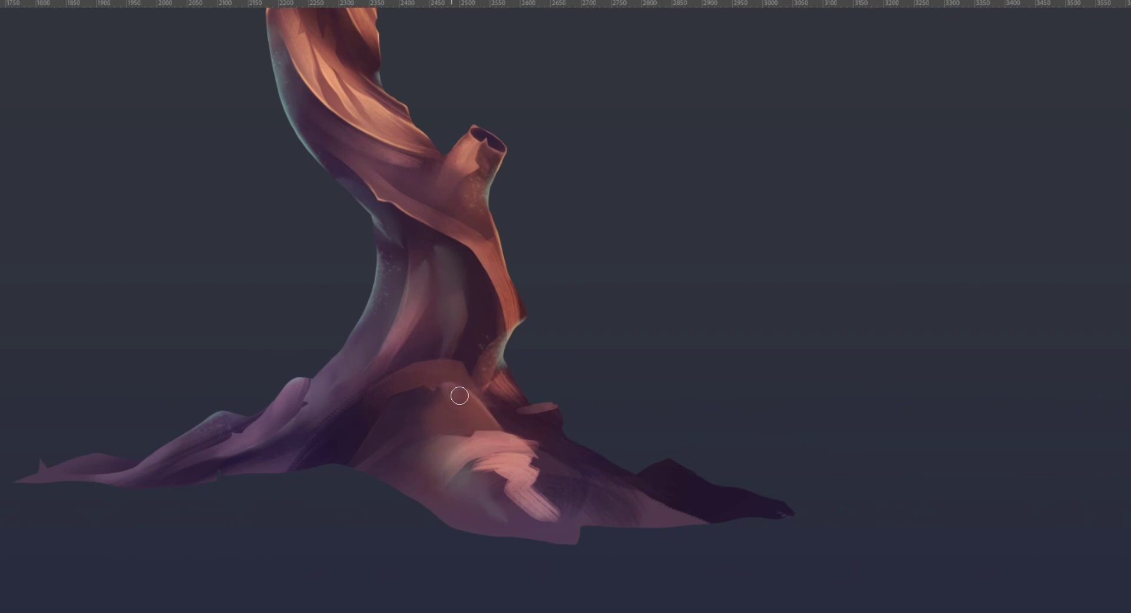
{"action": "left_click_drag", "start_coordinate": [466, 399], "coordinate": [482, 417]}
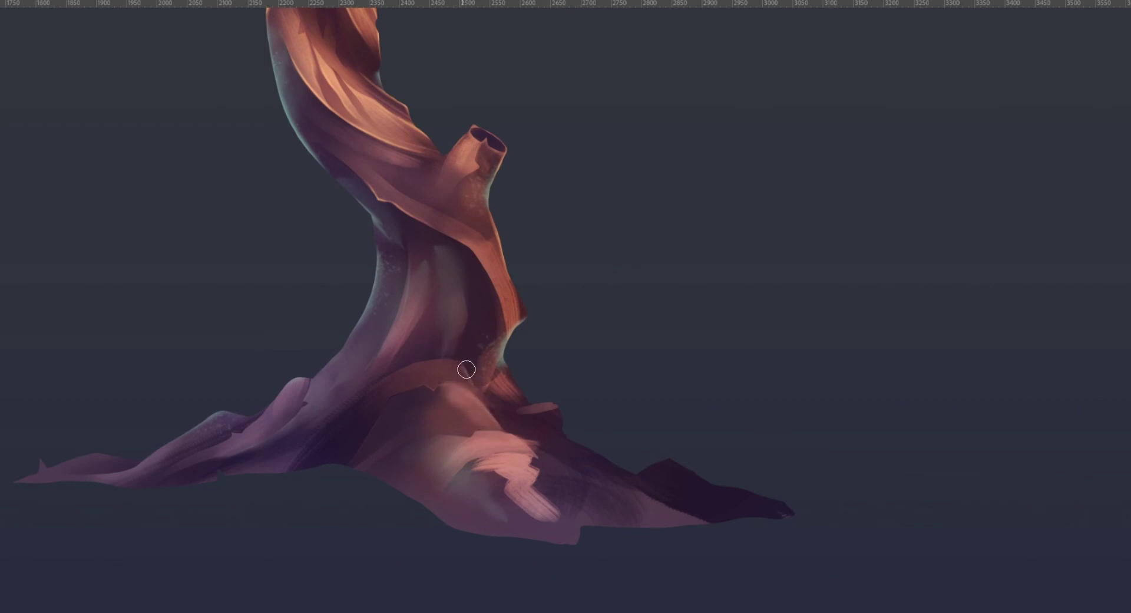
{"action": "left_click_drag", "start_coordinate": [470, 387], "coordinate": [471, 375]}
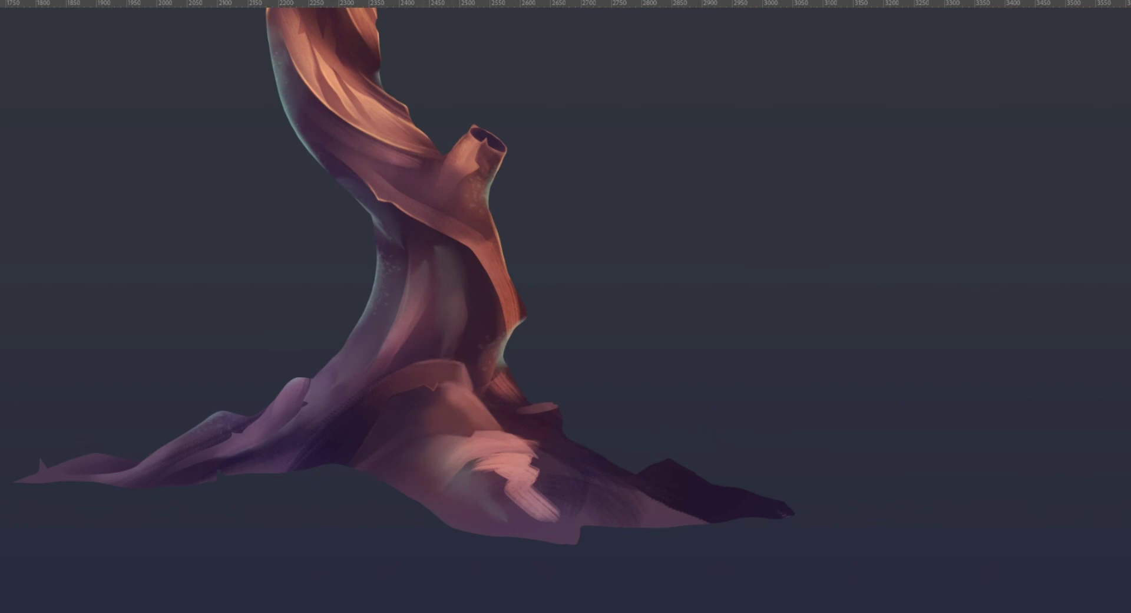
{"action": "key", "text": "z"}
{"action": "left_click_drag", "start_coordinate": [589, 406], "coordinate": [567, 459]}
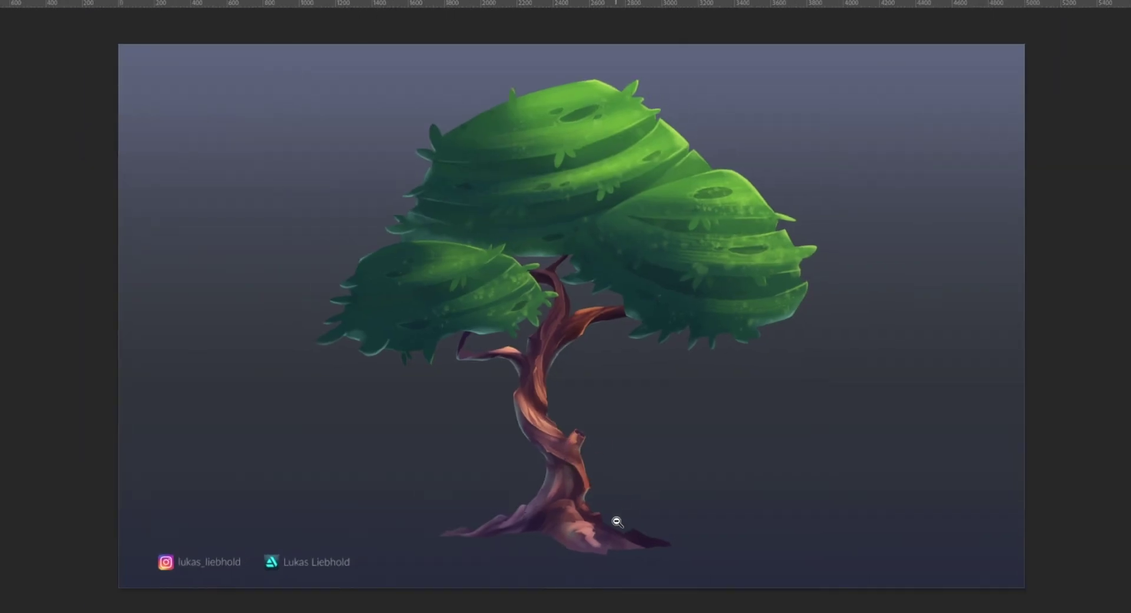
Lasso a pointed root shape rising above the front root, paint it with a sampled mauve and clear the selection.
{"action": "left_click_drag", "start_coordinate": [617, 522], "coordinate": [663, 485]}
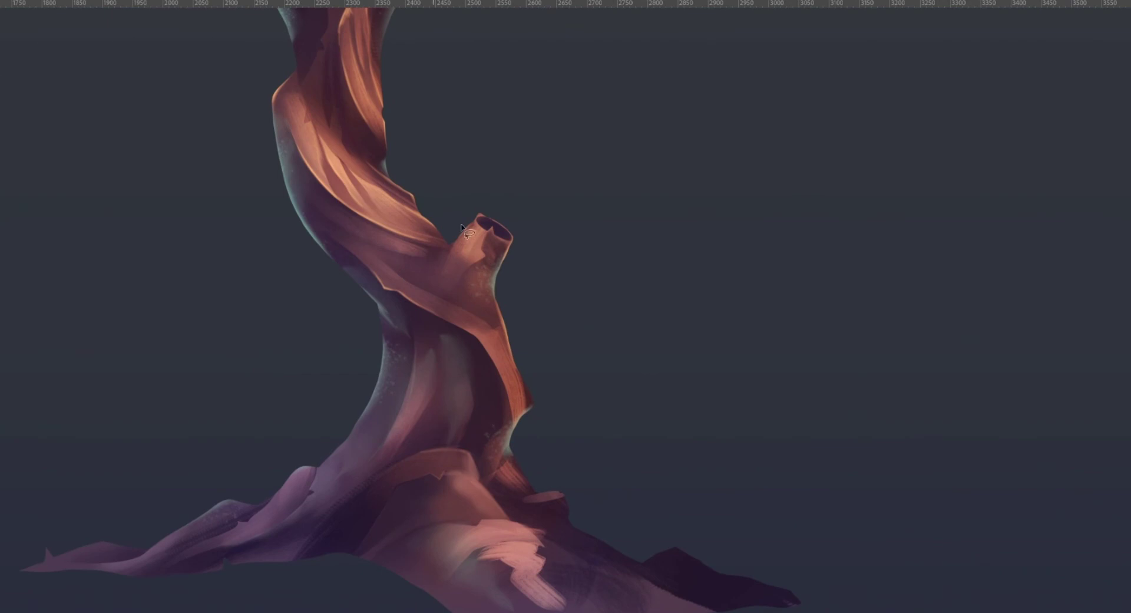
{"action": "mouse_move", "coordinate": [348, 498]}
{"action": "left_mouse_down"}
{"action": "mouse_move", "coordinate": [391, 462]}
{"action": "mouse_move", "coordinate": [436, 394]}
{"action": "left_mouse_up"}
{"action": "mouse_move", "coordinate": [458, 444]}
{"action": "left_mouse_down"}
{"action": "mouse_move", "coordinate": [416, 452]}
{"action": "mouse_move", "coordinate": [354, 497]}
{"action": "left_mouse_up"}
{"action": "left_click", "coordinate": [424, 407], "text": "alt"}
{"action": "mouse_move", "coordinate": [470, 441]}
{"action": "left_mouse_down"}
{"action": "mouse_move", "coordinate": [447, 456]}
{"action": "mouse_move", "coordinate": [468, 414]}
{"action": "mouse_move", "coordinate": [454, 469]}
{"action": "mouse_move", "coordinate": [474, 458]}
{"action": "mouse_move", "coordinate": [519, 472]}
{"action": "mouse_move", "coordinate": [465, 469]}
{"action": "mouse_move", "coordinate": [498, 476]}
{"action": "left_mouse_up"}
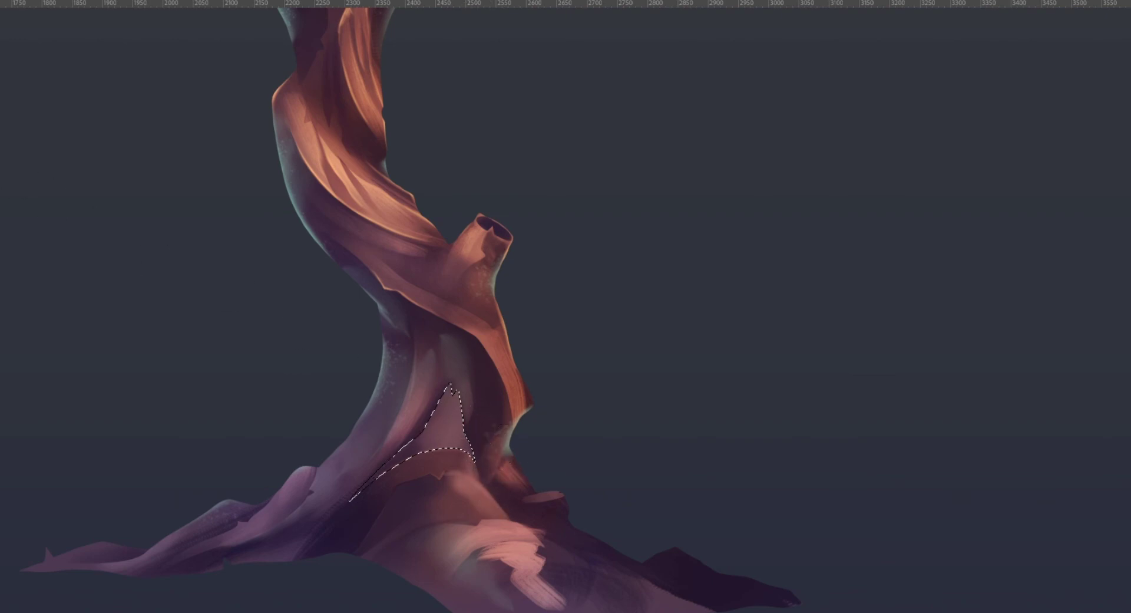
{"action": "key", "text": "ctrl+d"}
Lasso a jagged strip along the pointed root's right edge, paint it with a warm orange sampled from the trunk and clear the selection.
{"action": "left_click_drag", "start_coordinate": [556, 455], "coordinate": [488, 500]}
{"action": "left_click", "coordinate": [571, 508], "text": "alt"}
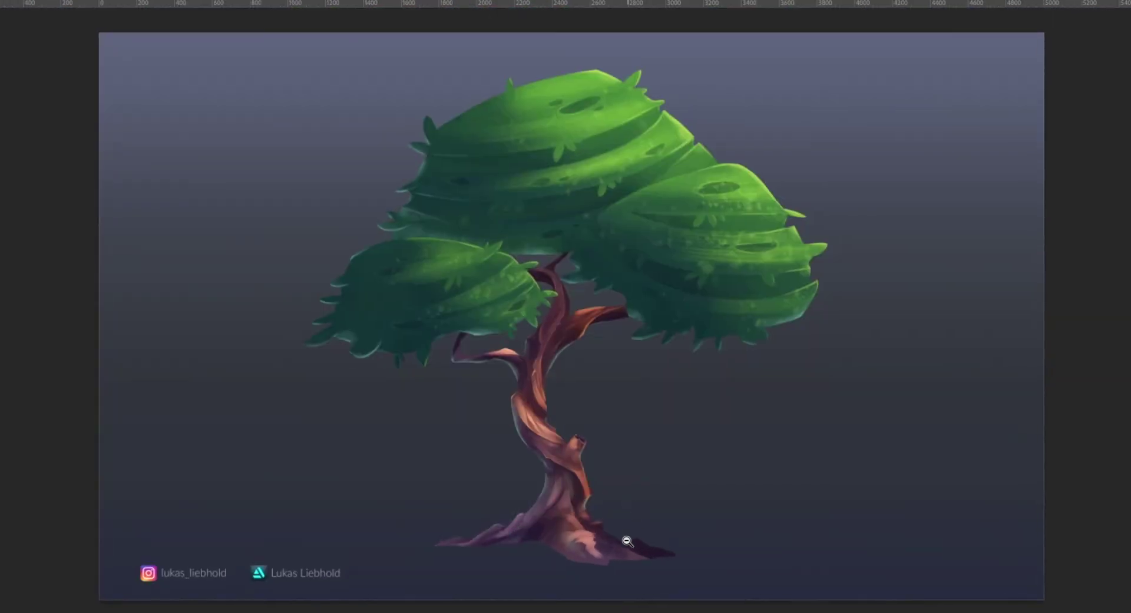
{"action": "left_click_drag", "start_coordinate": [627, 541], "coordinate": [652, 468]}
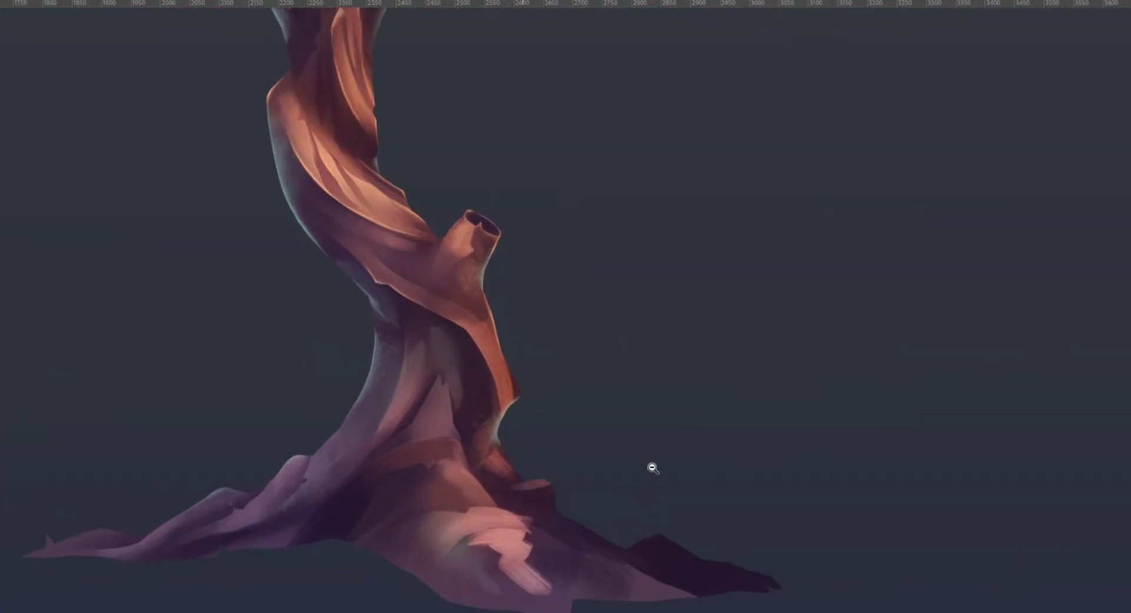
{"action": "scroll", "coordinate": [513, 371], "scroll_direction": "up", "scroll_amount": 4}
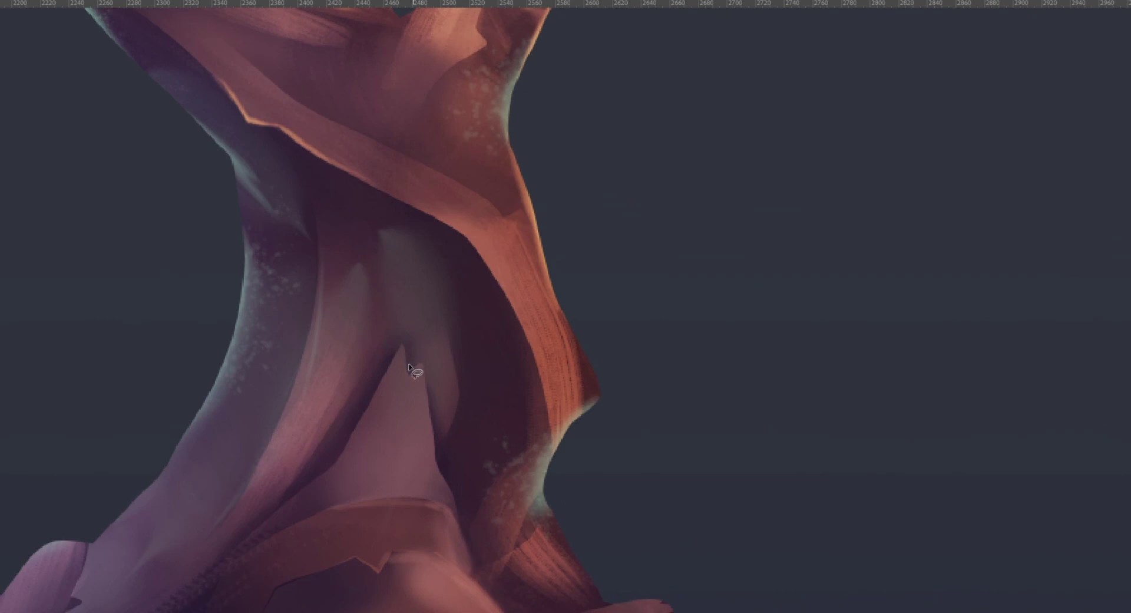
{"action": "left_click_drag", "start_coordinate": [409, 373], "coordinate": [427, 412]}
{"action": "mouse_move", "coordinate": [430, 453]}
{"action": "left_mouse_down"}
{"action": "mouse_move", "coordinate": [451, 516]}
{"action": "mouse_move", "coordinate": [409, 489]}
{"action": "mouse_move", "coordinate": [412, 370]}
{"action": "left_mouse_up"}
{"action": "key", "text": "b"}
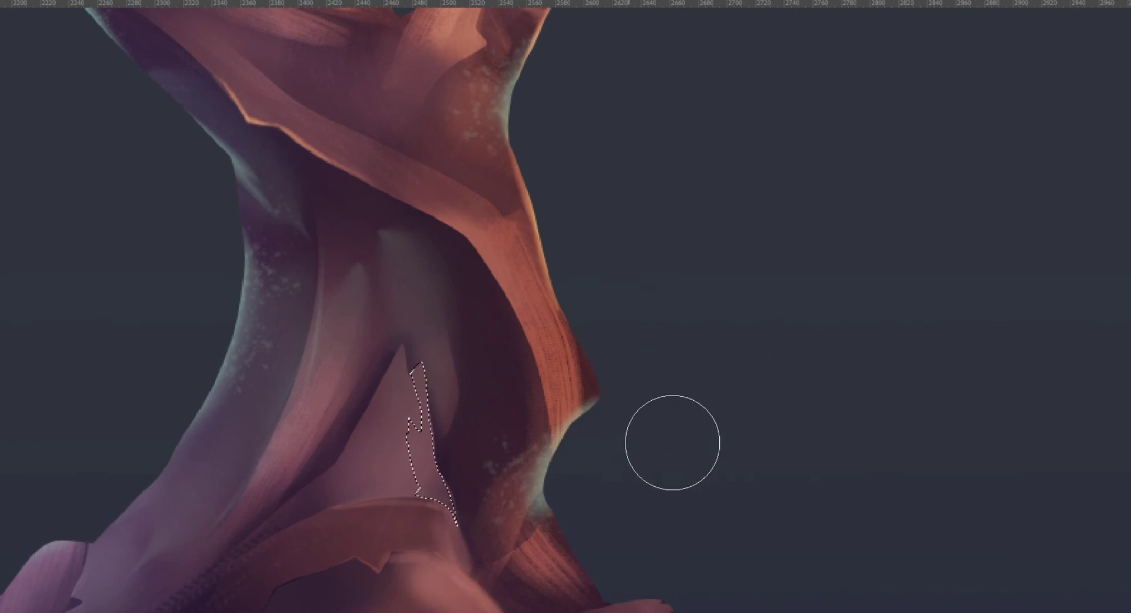
{"action": "key", "text": "alt"}
{"action": "left_click", "coordinate": [510, 298], "text": "alt"}
{"action": "mouse_move", "coordinate": [473, 449]}
{"action": "left_mouse_down"}
{"action": "mouse_move", "coordinate": [487, 486]}
{"action": "mouse_move", "coordinate": [453, 419]}
{"action": "left_mouse_up"}
{"action": "key", "text": "alt+BackSpace"}
{"action": "key", "text": "ctrl+d"}
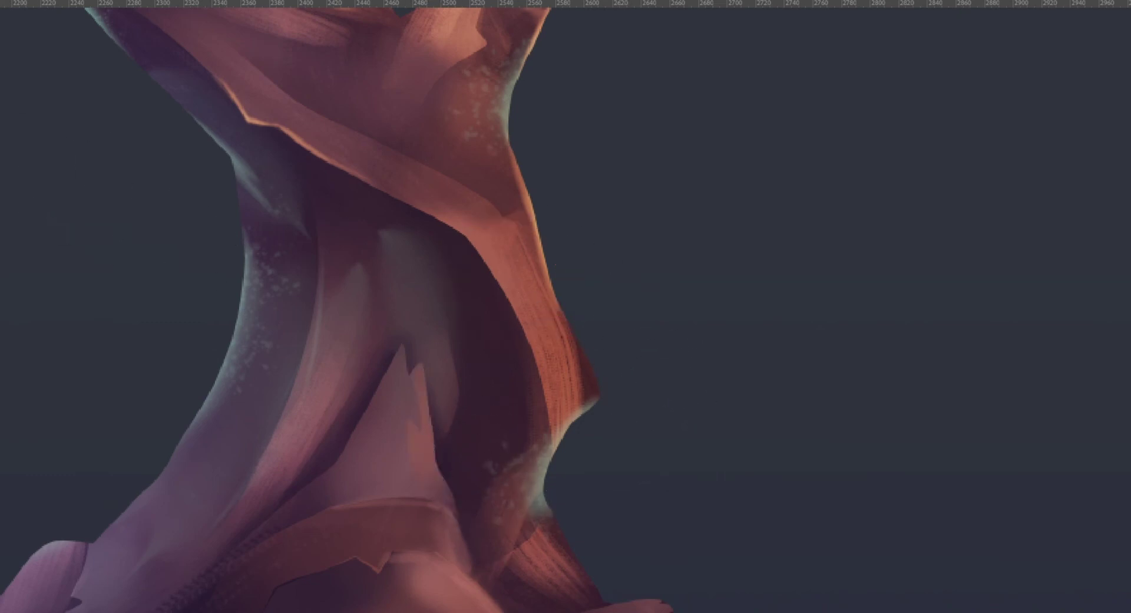
Reshape the right root by selecting its dark outer part and painting a lighter purple slope along its lower side.
{"action": "left_click", "coordinate": [552, 498], "text": "alt"}
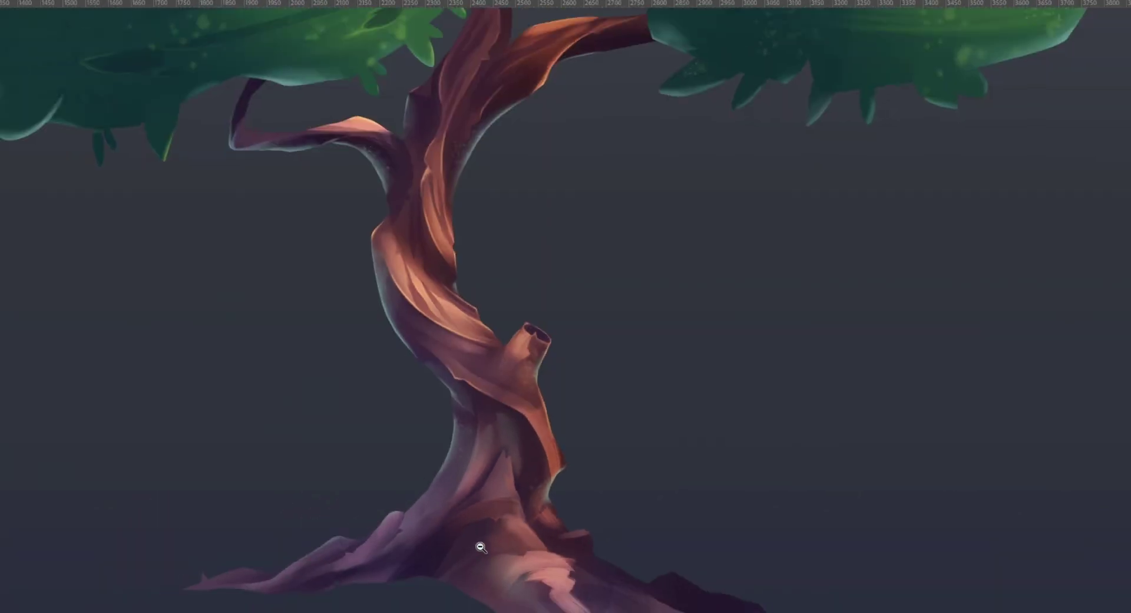
{"action": "left_click", "coordinate": [588, 531], "text": "alt"}
{"action": "left_click", "coordinate": [610, 528], "text": "alt"}
{"action": "key", "text": "ctrl+plus"}
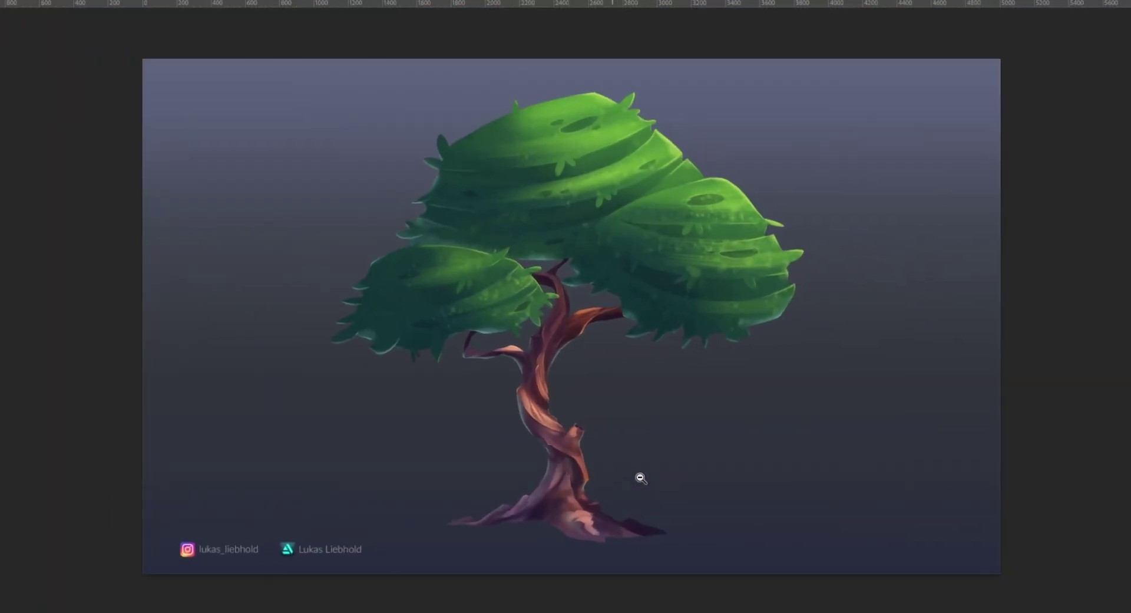
{"action": "left_click_drag", "start_coordinate": [654, 510], "coordinate": [671, 490]}
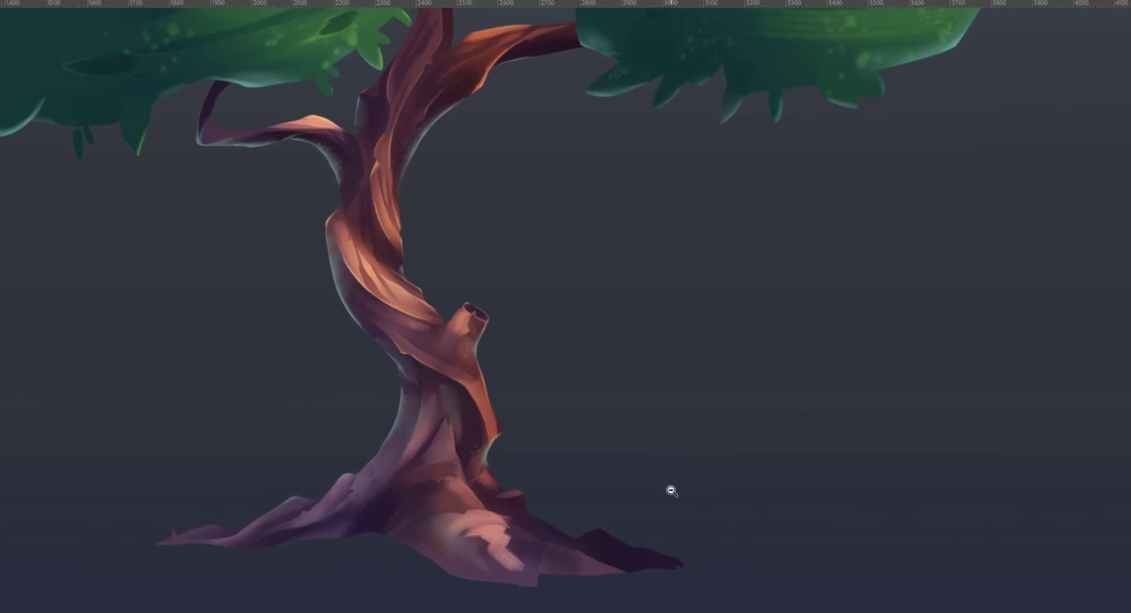
{"action": "left_click_drag", "start_coordinate": [521, 545], "coordinate": [534, 542]}
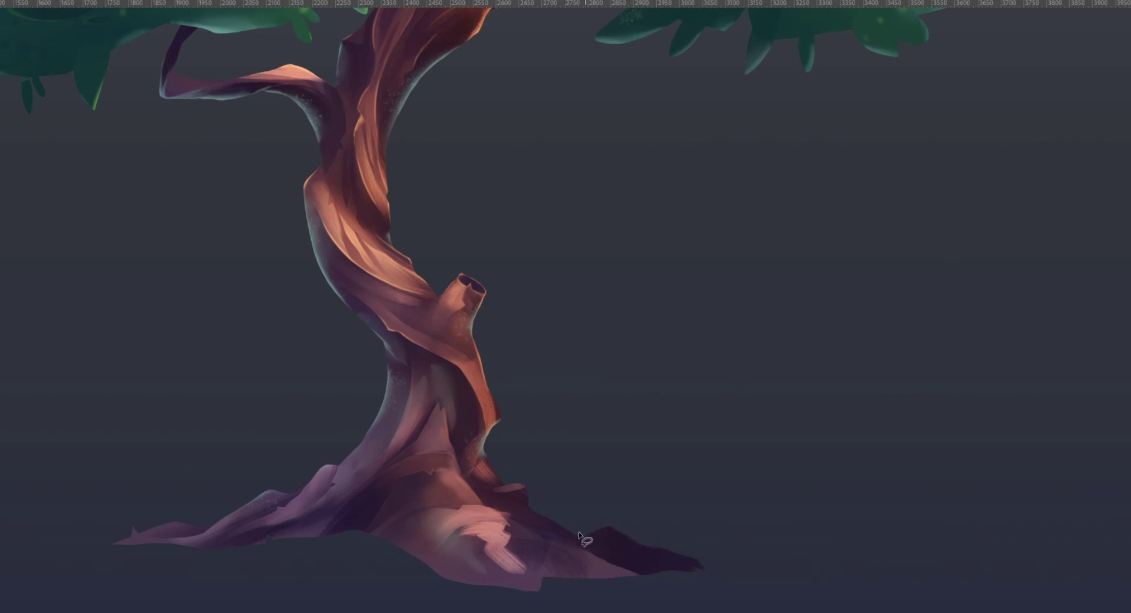
{"action": "left_click_drag", "start_coordinate": [624, 550], "coordinate": [669, 542]}
{"action": "key", "text": "ctrl+d"}
{"action": "key", "text": "ctrl+d"}
{"action": "mouse_move", "coordinate": [578, 535]}
{"action": "left_mouse_down"}
{"action": "mouse_move", "coordinate": [708, 566]}
{"action": "mouse_move", "coordinate": [704, 575]}
{"action": "mouse_move", "coordinate": [562, 560]}
{"action": "mouse_move", "coordinate": [598, 549]}
{"action": "mouse_move", "coordinate": [690, 576]}
{"action": "left_mouse_up"}
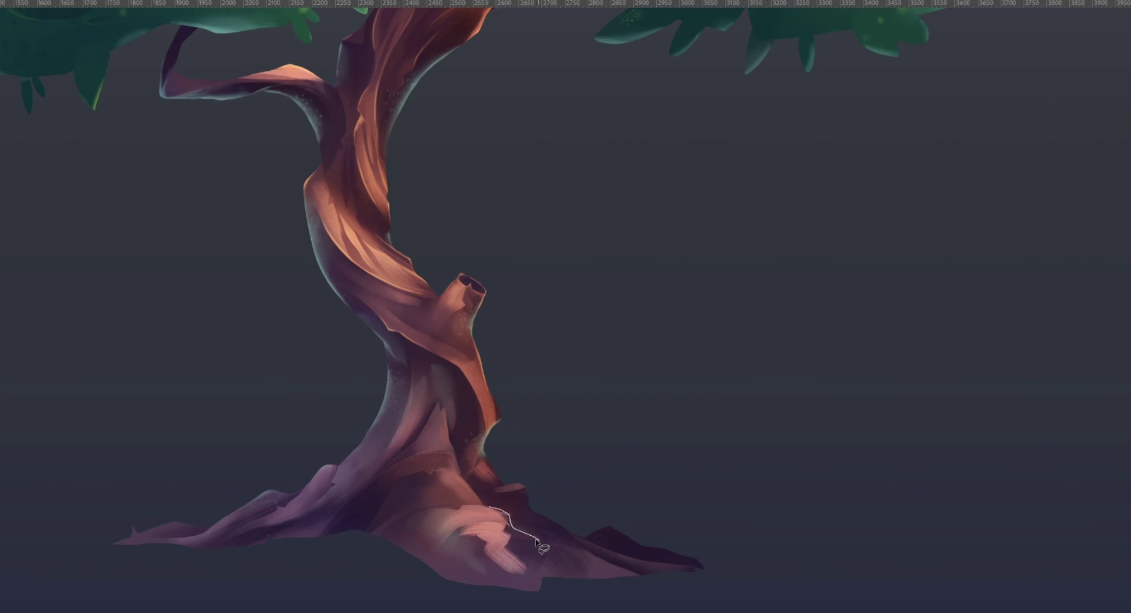
Lasso the front root's tip, brighten it with a sampled pink, darken the area beside its right edge and clear the selection.
{"action": "mouse_move", "coordinate": [537, 541]}
{"action": "left_mouse_down"}
{"action": "mouse_move", "coordinate": [548, 574]}
{"action": "mouse_move", "coordinate": [496, 507]}
{"action": "mouse_move", "coordinate": [536, 581]}
{"action": "mouse_move", "coordinate": [463, 603]}
{"action": "mouse_move", "coordinate": [414, 506]}
{"action": "left_mouse_up"}
{"action": "key", "text": "b"}
{"action": "left_click", "coordinate": [498, 520], "text": "alt"}
{"action": "key", "text": "b"}
{"action": "mouse_move", "coordinate": [508, 526]}
{"action": "left_mouse_down"}
{"action": "mouse_move", "coordinate": [518, 543]}
{"action": "mouse_move", "coordinate": [518, 530]}
{"action": "mouse_move", "coordinate": [530, 539]}
{"action": "left_mouse_up"}
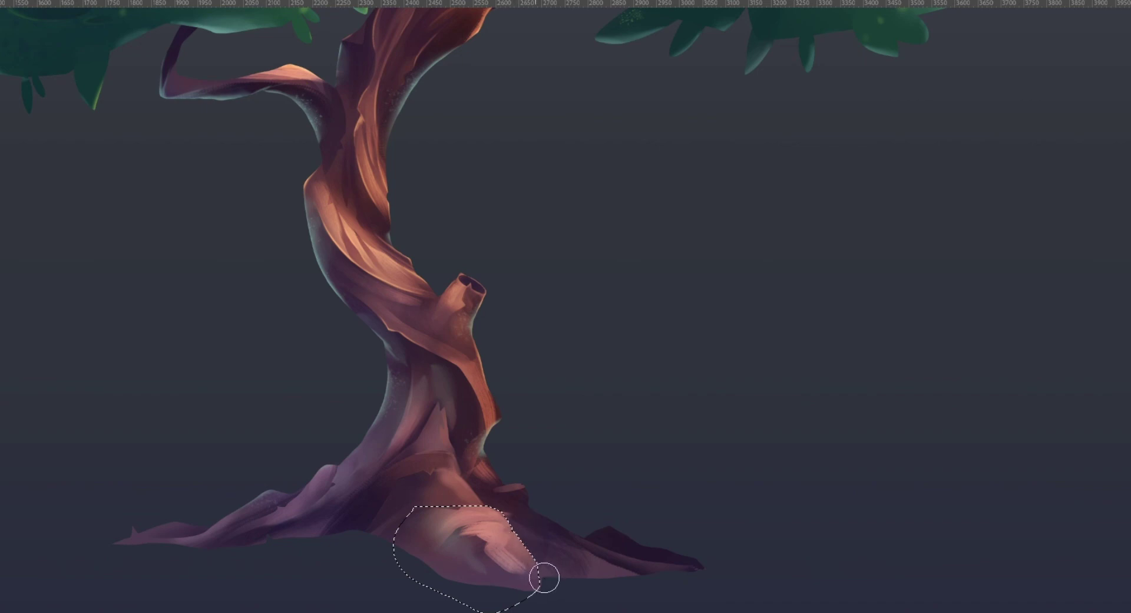
{"action": "left_click", "coordinate": [516, 509], "text": "alt"}
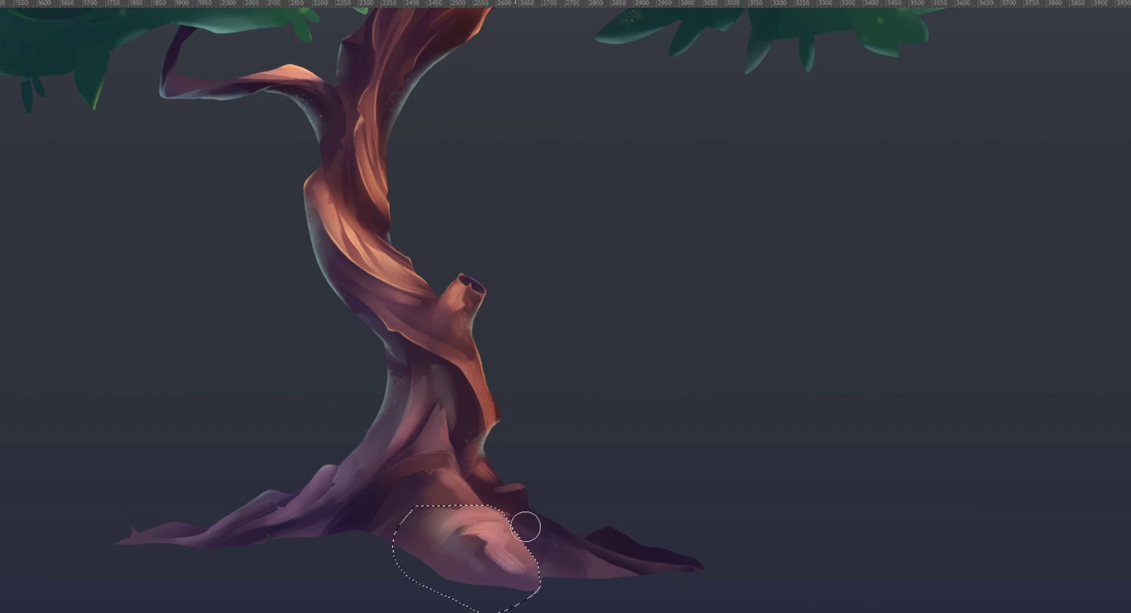
{"action": "mouse_move", "coordinate": [525, 528]}
{"action": "left_mouse_down"}
{"action": "mouse_move", "coordinate": [542, 560]}
{"action": "mouse_move", "coordinate": [573, 571]}
{"action": "mouse_move", "coordinate": [514, 523]}
{"action": "mouse_move", "coordinate": [563, 581]}
{"action": "left_mouse_up"}
{"action": "key", "text": "ctrl+d"}
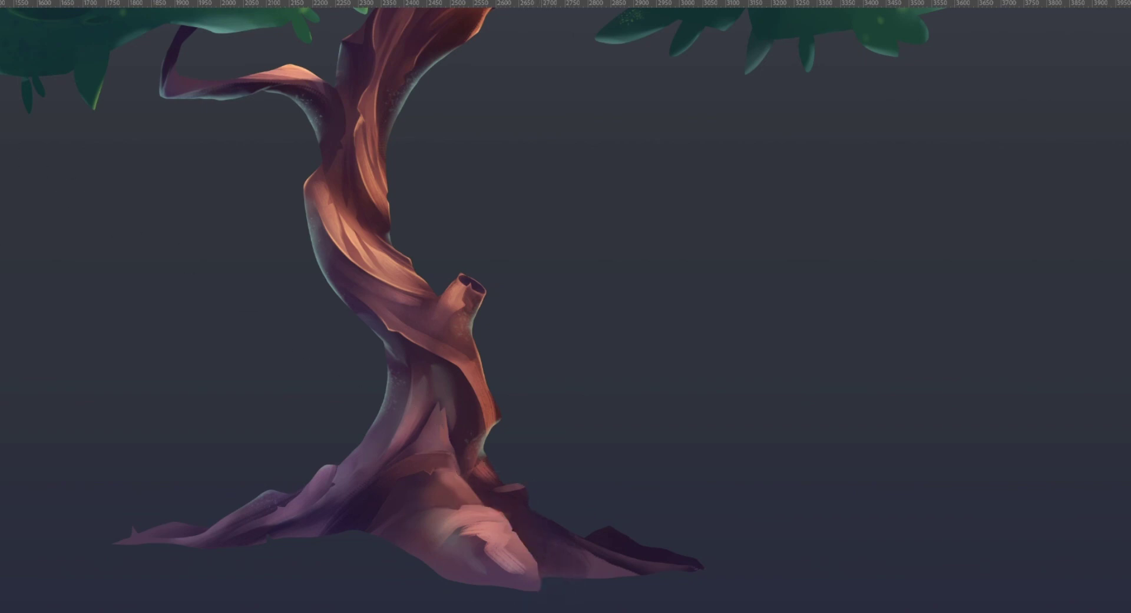
Stretch the left and right root tips outward and fade the lower edges of the roots into the ground.
{"action": "scroll", "coordinate": [659, 261], "scroll_direction": "down", "scroll_amount": 3}
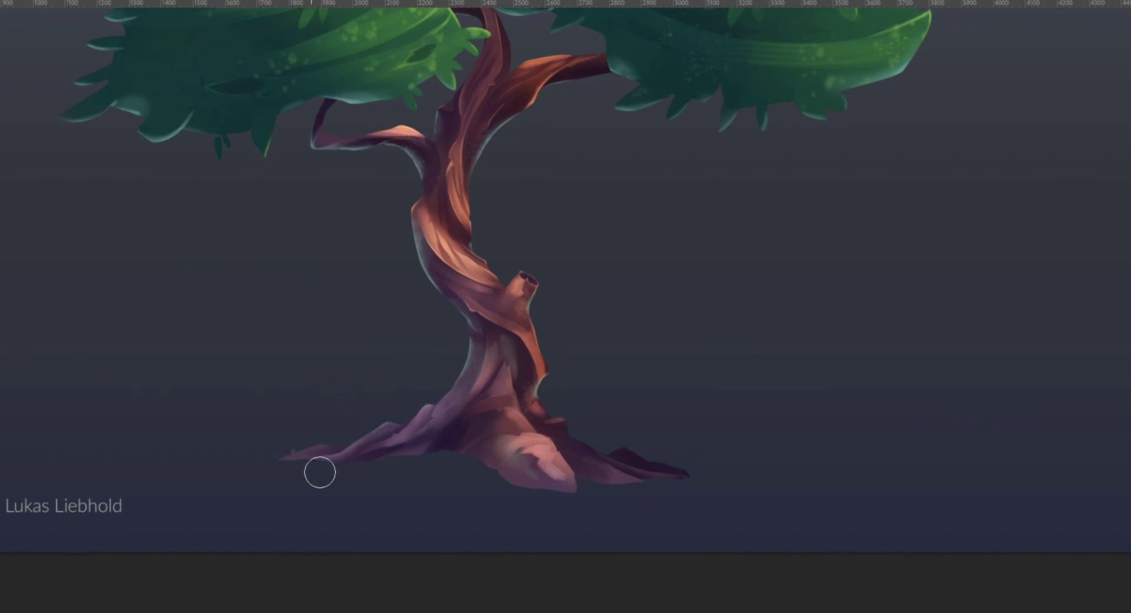
{"action": "left_click_drag", "start_coordinate": [308, 467], "coordinate": [257, 461]}
{"action": "mouse_move", "coordinate": [338, 479]}
{"action": "left_mouse_down"}
{"action": "mouse_move", "coordinate": [542, 468]}
{"action": "mouse_move", "coordinate": [472, 490]}
{"action": "mouse_move", "coordinate": [526, 495]}
{"action": "mouse_move", "coordinate": [489, 479]}
{"action": "mouse_move", "coordinate": [496, 464]}
{"action": "mouse_move", "coordinate": [442, 464]}
{"action": "left_mouse_up"}
{"action": "mouse_move", "coordinate": [661, 485]}
{"action": "left_mouse_down"}
{"action": "mouse_move", "coordinate": [763, 486]}
{"action": "mouse_move", "coordinate": [613, 498]}
{"action": "left_mouse_up"}
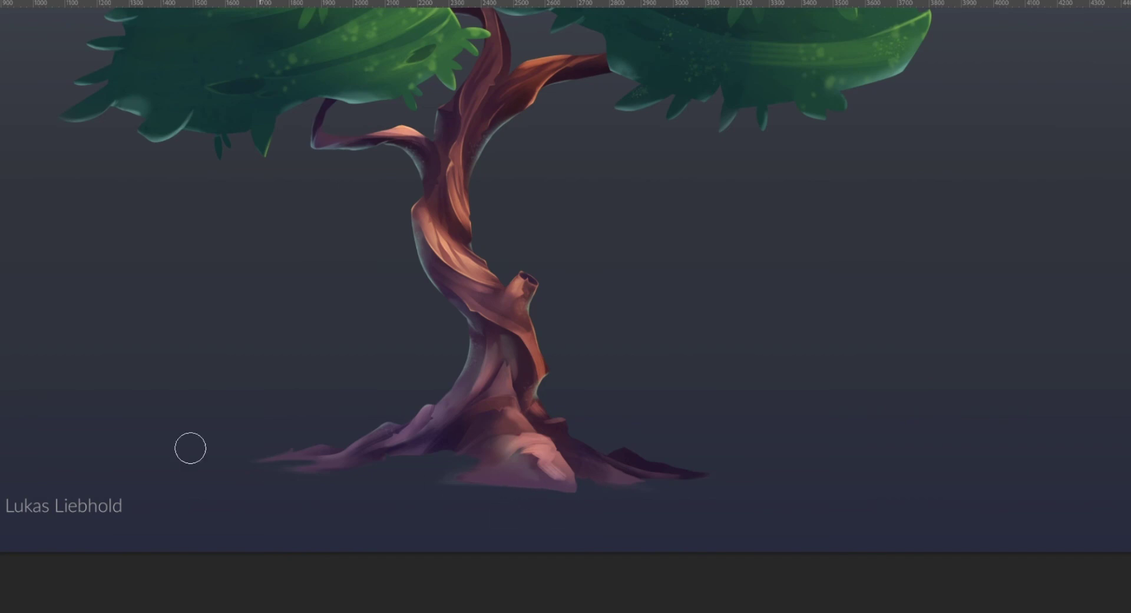
{"action": "left_click", "coordinate": [644, 477], "text": "alt"}
{"action": "left_click", "coordinate": [644, 476], "text": "alt"}
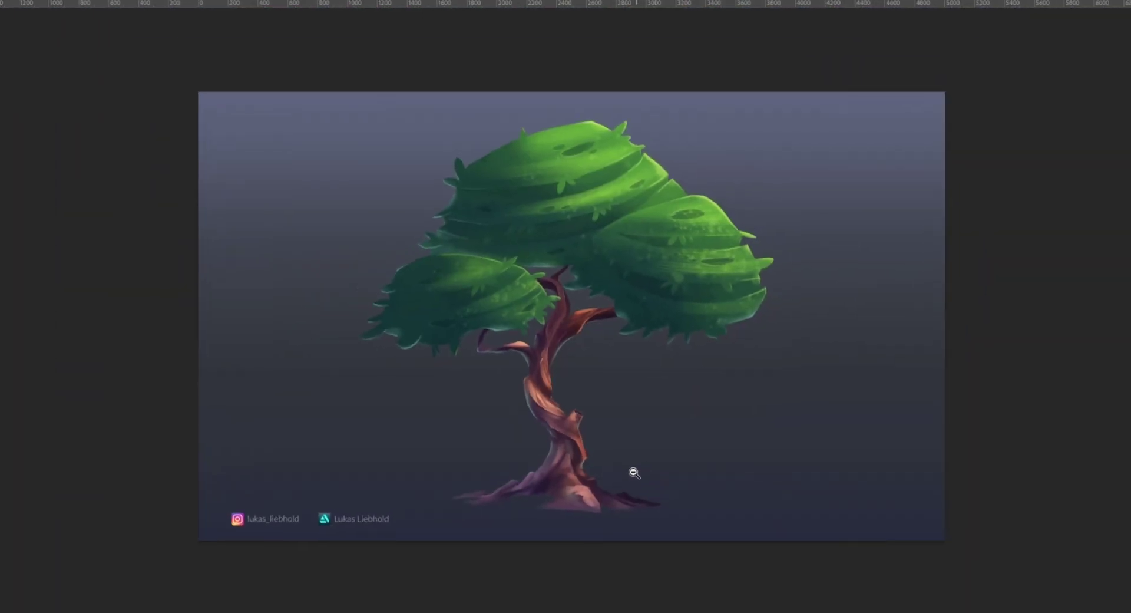
Paint a flat dark purple patch of ground beneath and around the roots with colors sampled from the trunk base.
{"action": "left_click_drag", "start_coordinate": [613, 518], "coordinate": [635, 460]}
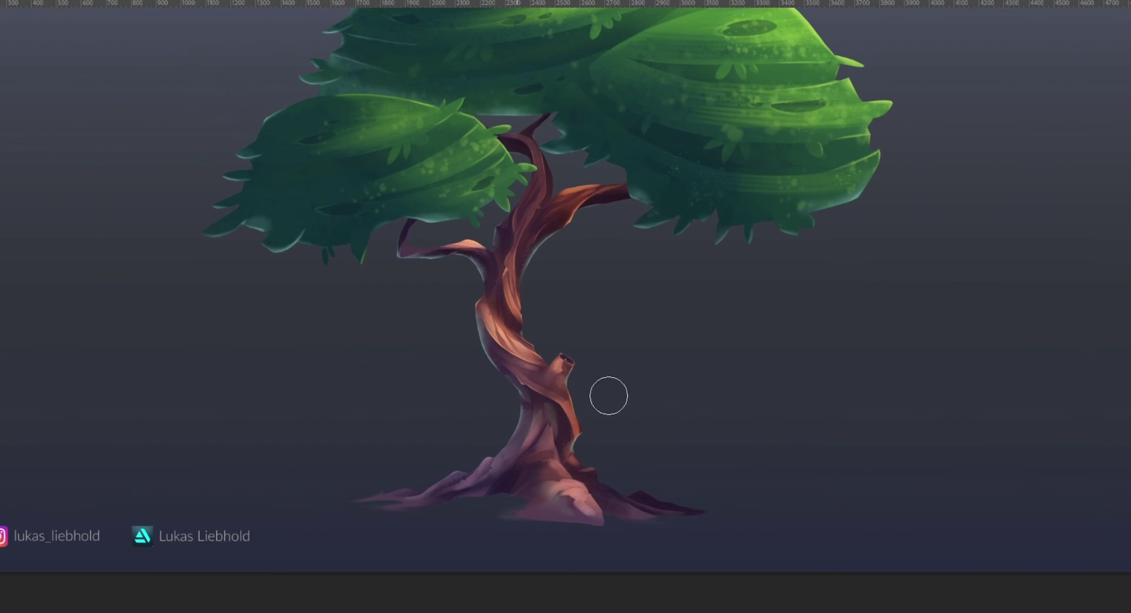
{"action": "left_click", "coordinate": [514, 493], "text": "alt"}
{"action": "mouse_move", "coordinate": [540, 507]}
{"action": "left_mouse_down"}
{"action": "mouse_move", "coordinate": [479, 512]}
{"action": "mouse_move", "coordinate": [591, 518]}
{"action": "mouse_move", "coordinate": [435, 523]}
{"action": "mouse_move", "coordinate": [498, 513]}
{"action": "mouse_move", "coordinate": [674, 532]}
{"action": "mouse_move", "coordinate": [524, 535]}
{"action": "mouse_move", "coordinate": [426, 522]}
{"action": "mouse_move", "coordinate": [635, 523]}
{"action": "mouse_move", "coordinate": [599, 540]}
{"action": "mouse_move", "coordinate": [371, 520]}
{"action": "mouse_move", "coordinate": [721, 529]}
{"action": "mouse_move", "coordinate": [362, 531]}
{"action": "mouse_move", "coordinate": [503, 517]}
{"action": "mouse_move", "coordinate": [614, 531]}
{"action": "mouse_move", "coordinate": [363, 526]}
{"action": "mouse_move", "coordinate": [719, 544]}
{"action": "mouse_move", "coordinate": [334, 530]}
{"action": "mouse_move", "coordinate": [379, 512]}
{"action": "mouse_move", "coordinate": [458, 512]}
{"action": "mouse_move", "coordinate": [441, 507]}
{"action": "mouse_move", "coordinate": [259, 520]}
{"action": "mouse_move", "coordinate": [438, 521]}
{"action": "mouse_move", "coordinate": [418, 506]}
{"action": "mouse_move", "coordinate": [376, 503]}
{"action": "mouse_move", "coordinate": [345, 505]}
{"action": "mouse_move", "coordinate": [605, 535]}
{"action": "mouse_move", "coordinate": [446, 541]}
{"action": "mouse_move", "coordinate": [670, 528]}
{"action": "mouse_move", "coordinate": [557, 519]}
{"action": "mouse_move", "coordinate": [762, 531]}
{"action": "mouse_move", "coordinate": [421, 528]}
{"action": "mouse_move", "coordinate": [702, 534]}
{"action": "mouse_move", "coordinate": [429, 534]}
{"action": "mouse_move", "coordinate": [664, 540]}
{"action": "left_mouse_up"}
{"action": "left_click", "coordinate": [563, 518], "text": "alt"}
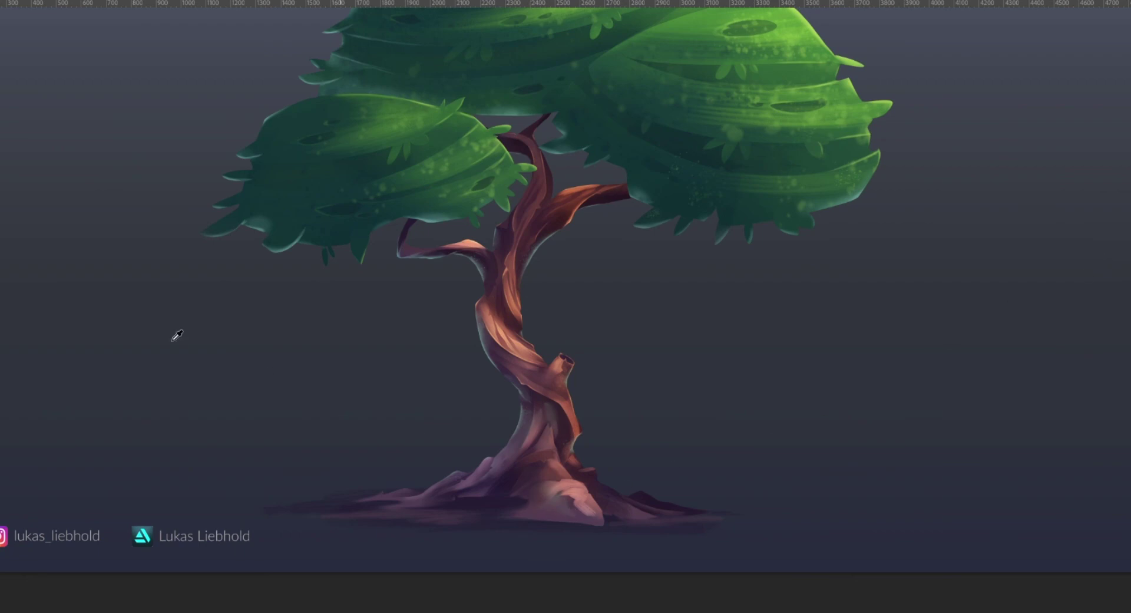
Darken the front root's left side and base with dark purple so it blends into the ground shadow.
{"action": "mouse_move", "coordinate": [538, 512]}
{"action": "left_mouse_down"}
{"action": "mouse_move", "coordinate": [590, 527]}
{"action": "mouse_move", "coordinate": [563, 521]}
{"action": "mouse_move", "coordinate": [547, 498]}
{"action": "mouse_move", "coordinate": [526, 502]}
{"action": "mouse_move", "coordinate": [609, 531]}
{"action": "left_mouse_up"}
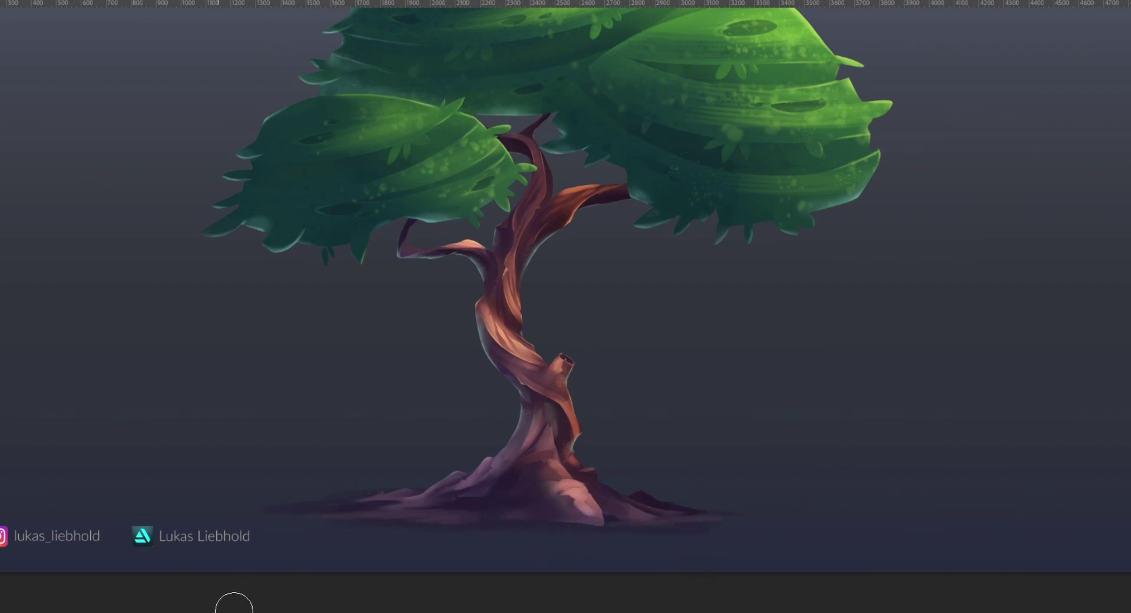
{"action": "left_click_drag", "start_coordinate": [573, 518], "coordinate": [560, 524]}
{"action": "left_click_drag", "start_coordinate": [635, 415], "coordinate": [679, 417]}
{"action": "left_click_drag", "start_coordinate": [610, 428], "coordinate": [678, 460]}
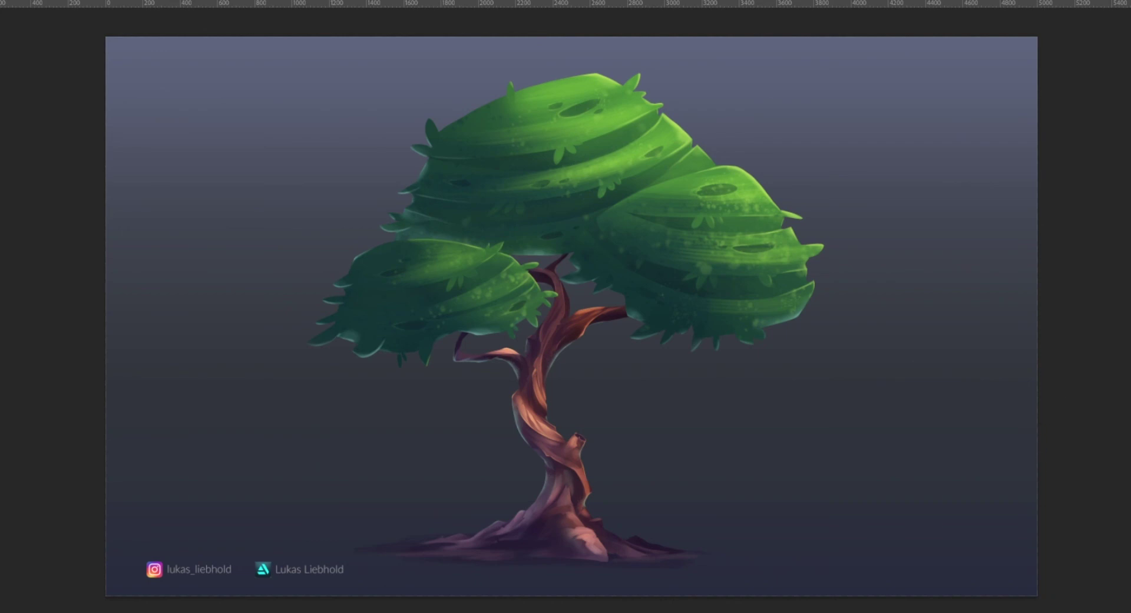
Lasso three curved grass blades growing beside the left root and fill them with dark green.
{"action": "left_click_drag", "start_coordinate": [517, 538], "coordinate": [535, 528]}
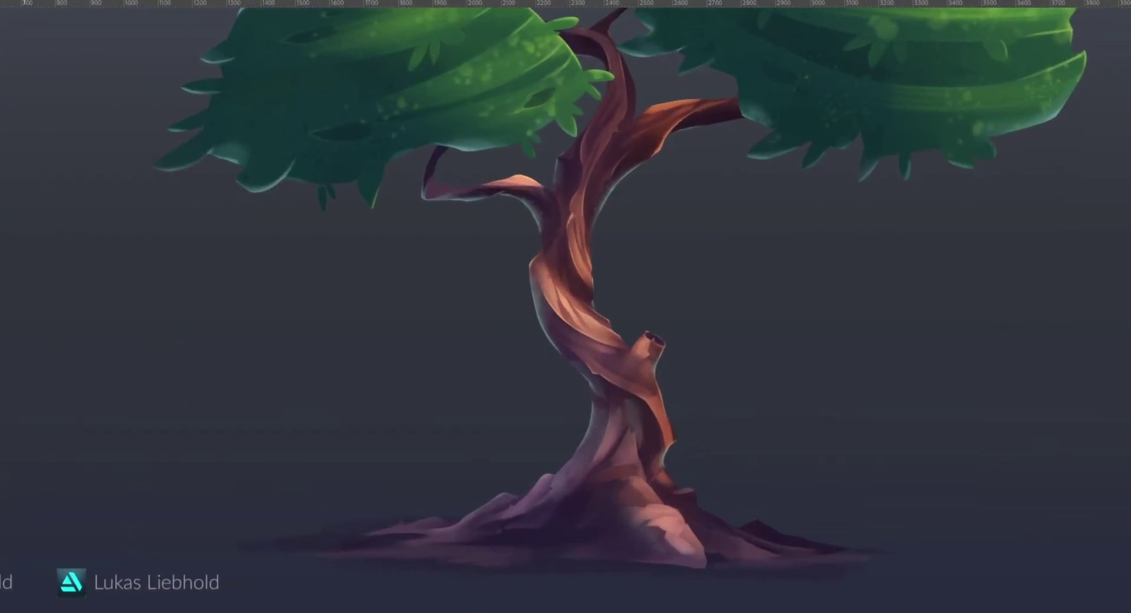
{"action": "mouse_move", "coordinate": [427, 542]}
{"action": "left_mouse_down"}
{"action": "mouse_move", "coordinate": [406, 396]}
{"action": "mouse_move", "coordinate": [427, 532]}
{"action": "mouse_move", "coordinate": [433, 441]}
{"action": "mouse_move", "coordinate": [430, 542]}
{"action": "left_mouse_up"}
{"action": "left_click_drag", "start_coordinate": [399, 499], "coordinate": [403, 503]}
{"action": "key", "text": "g"}
{"action": "left_click", "coordinate": [426, 479]}
Shade the selected grass blades with lighter green brush strokes.
{"action": "key", "text": "i"}
{"action": "key", "text": "b"}
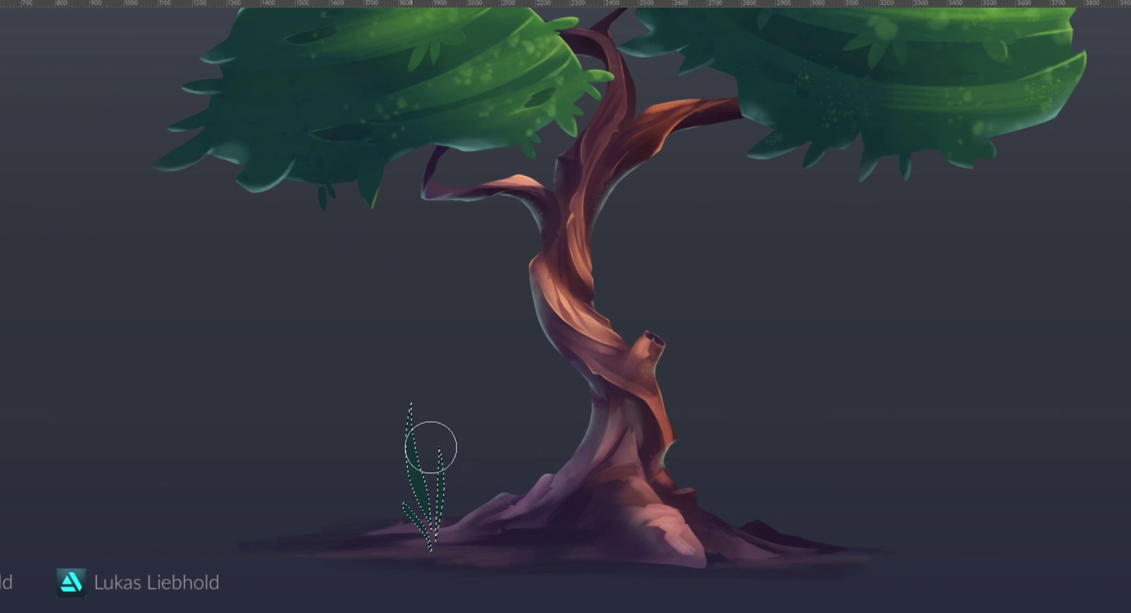
{"action": "mouse_move", "coordinate": [432, 449]}
{"action": "left_mouse_down"}
{"action": "mouse_move", "coordinate": [441, 495]}
{"action": "mouse_move", "coordinate": [464, 477]}
{"action": "mouse_move", "coordinate": [426, 525]}
{"action": "left_mouse_up"}
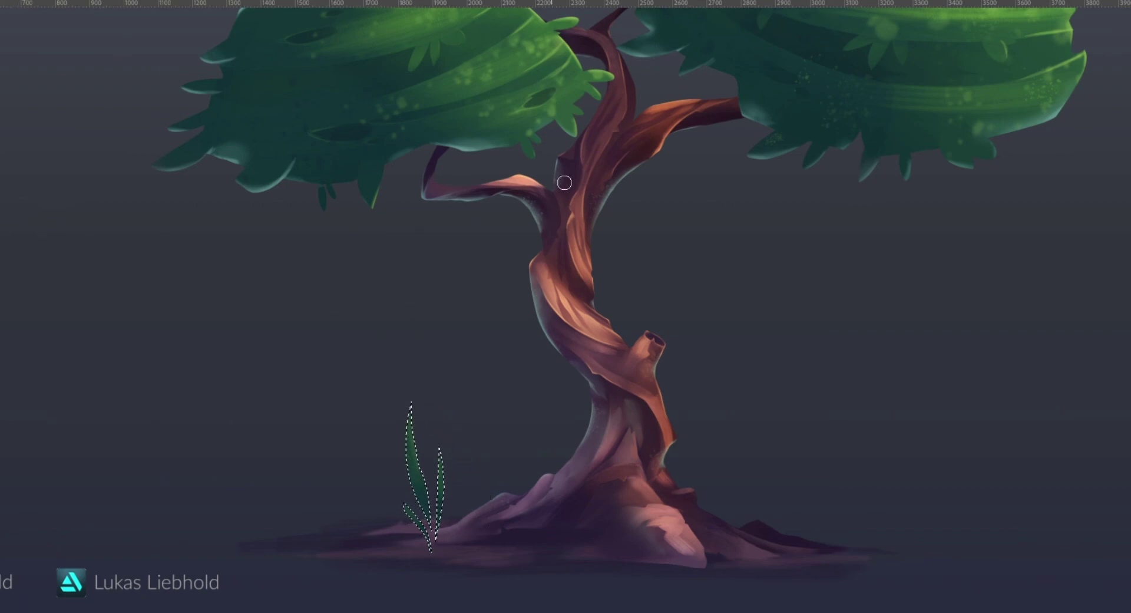
Brighten the upper parts of the selected grass blades with light green sampled from the foliage and deselect them.
{"action": "left_click_drag", "start_coordinate": [565, 182], "coordinate": [465, 366]}
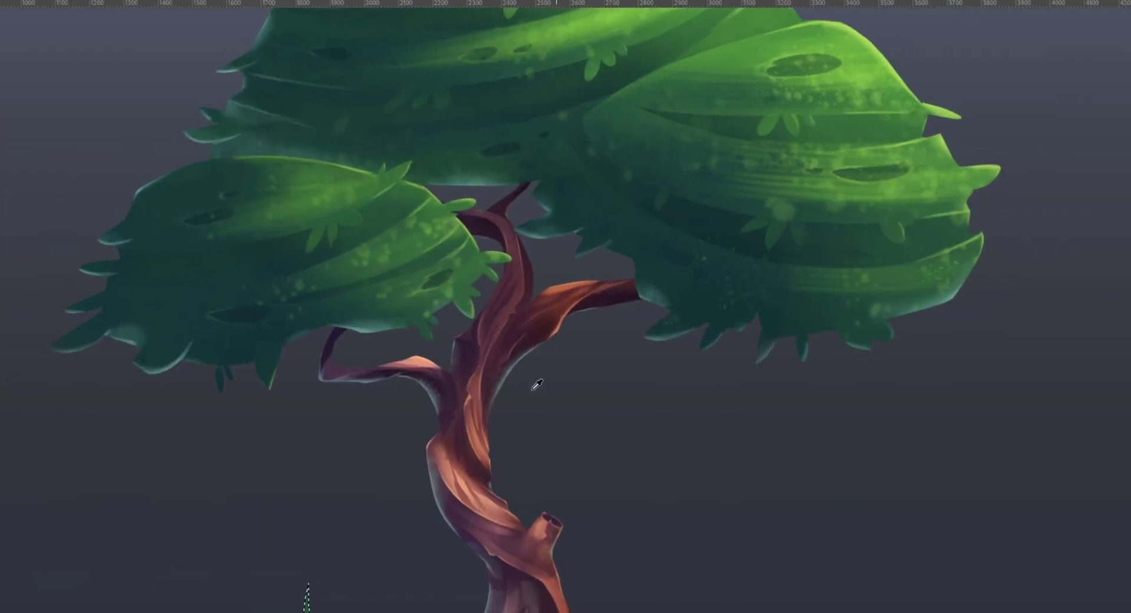
{"action": "left_click_drag", "start_coordinate": [518, 462], "coordinate": [485, 238]}
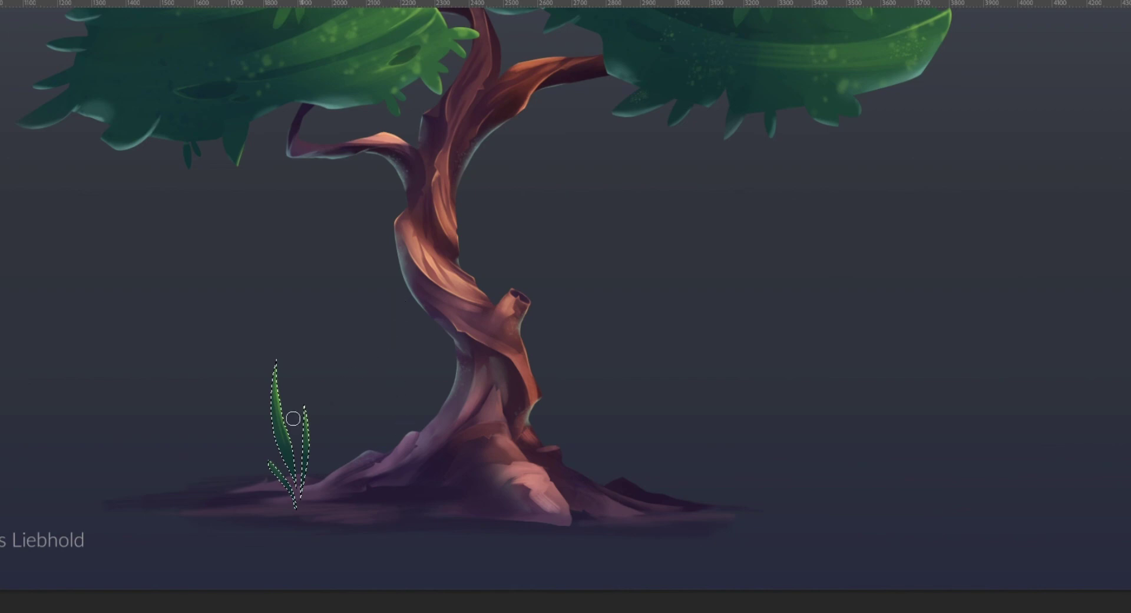
{"action": "left_click", "coordinate": [214, 100]}
{"action": "key", "text": "ctrl+d"}
Cut a small notch into the tallest grass blade's left edge and refine the blades with pale rim light.
{"action": "left_click_drag", "start_coordinate": [563, 508], "coordinate": [477, 508]}
{"action": "left_click_drag", "start_coordinate": [604, 503], "coordinate": [584, 504]}
{"action": "left_click_drag", "start_coordinate": [616, 410], "coordinate": [659, 400]}
{"action": "left_click_drag", "start_coordinate": [594, 429], "coordinate": [626, 427]}
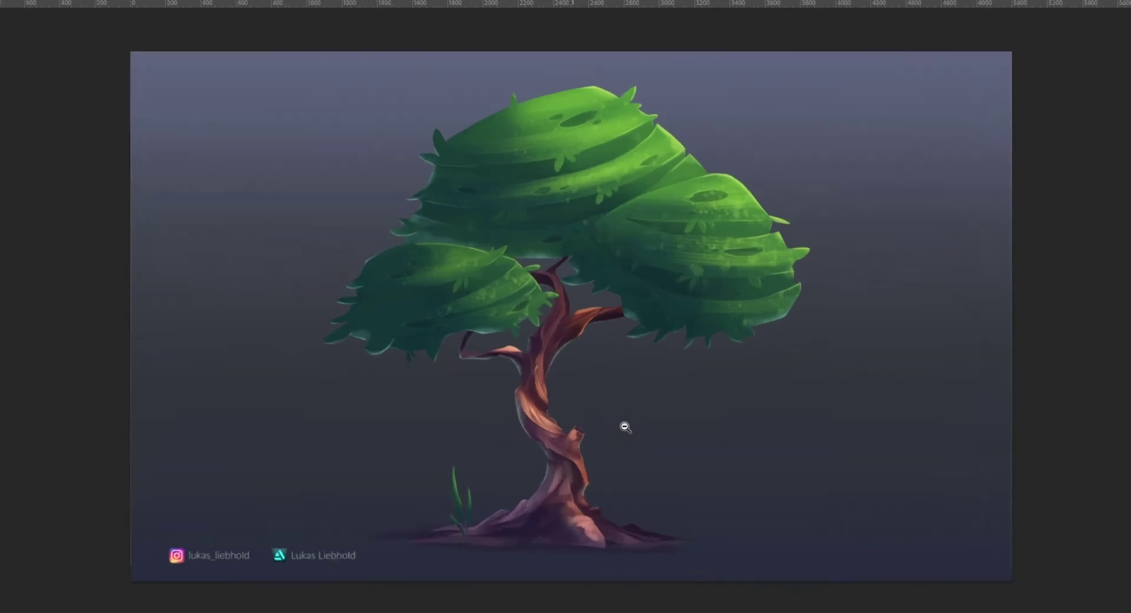
{"action": "scroll", "coordinate": [625, 426], "scroll_direction": "up", "scroll_amount": 4}
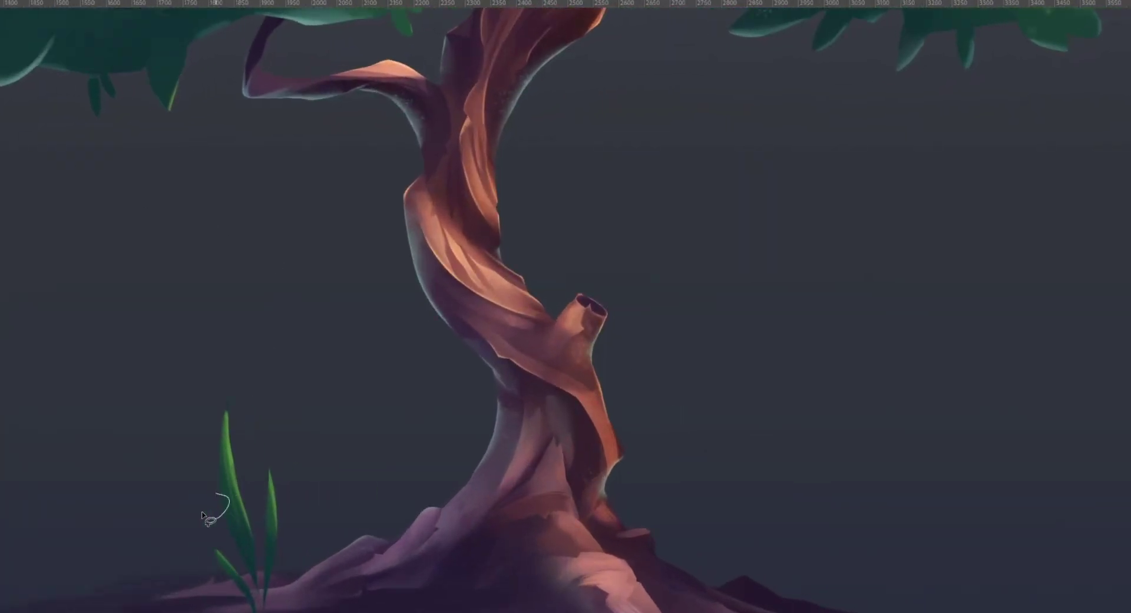
{"action": "left_click_drag", "start_coordinate": [202, 514], "coordinate": [208, 517]}
{"action": "mouse_move", "coordinate": [232, 468]}
{"action": "left_mouse_down"}
{"action": "mouse_move", "coordinate": [235, 527]}
{"action": "mouse_move", "coordinate": [230, 457]}
{"action": "mouse_move", "coordinate": [248, 561]}
{"action": "mouse_move", "coordinate": [279, 497]}
{"action": "mouse_move", "coordinate": [275, 565]}
{"action": "mouse_move", "coordinate": [279, 511]}
{"action": "mouse_move", "coordinate": [226, 564]}
{"action": "mouse_move", "coordinate": [250, 602]}
{"action": "mouse_move", "coordinate": [235, 529]}
{"action": "mouse_move", "coordinate": [263, 587]}
{"action": "left_mouse_up"}
{"action": "left_click_drag", "start_coordinate": [473, 484], "coordinate": [398, 545]}
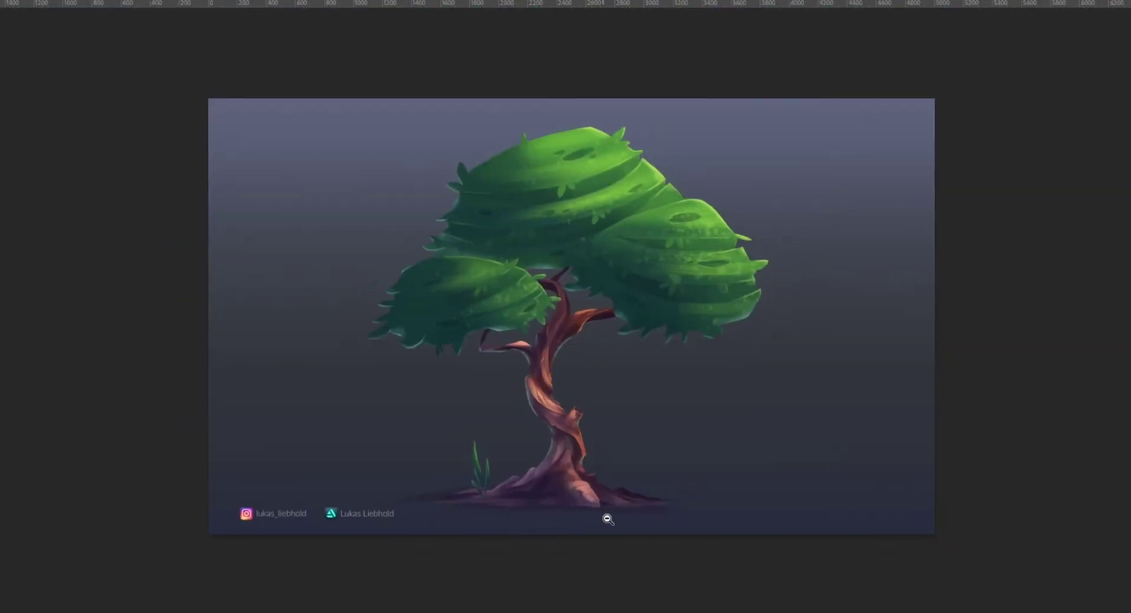
Lasso the area above the front root's tip and brush reddish tones along its curved edge to define a fold.
{"action": "scroll", "coordinate": [604, 519], "scroll_direction": "up", "scroll_amount": 3}
{"action": "scroll", "coordinate": [644, 530], "scroll_direction": "down", "scroll_amount": 4}
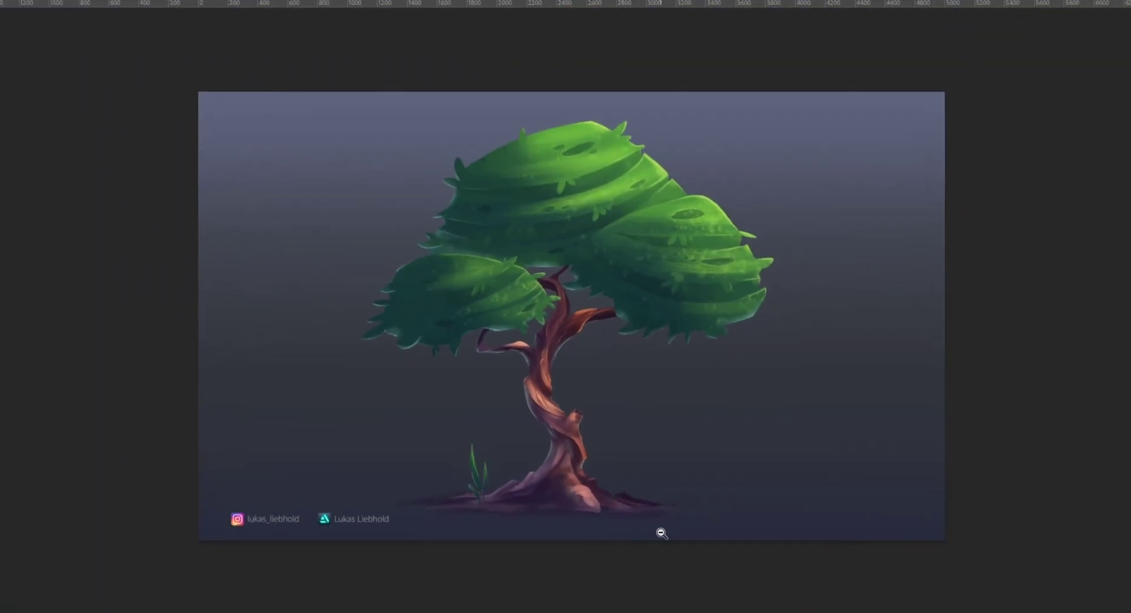
{"action": "scroll", "coordinate": [660, 532], "scroll_direction": "down", "scroll_amount": 2}
{"action": "scroll", "coordinate": [677, 461], "scroll_direction": "up", "scroll_amount": 4}
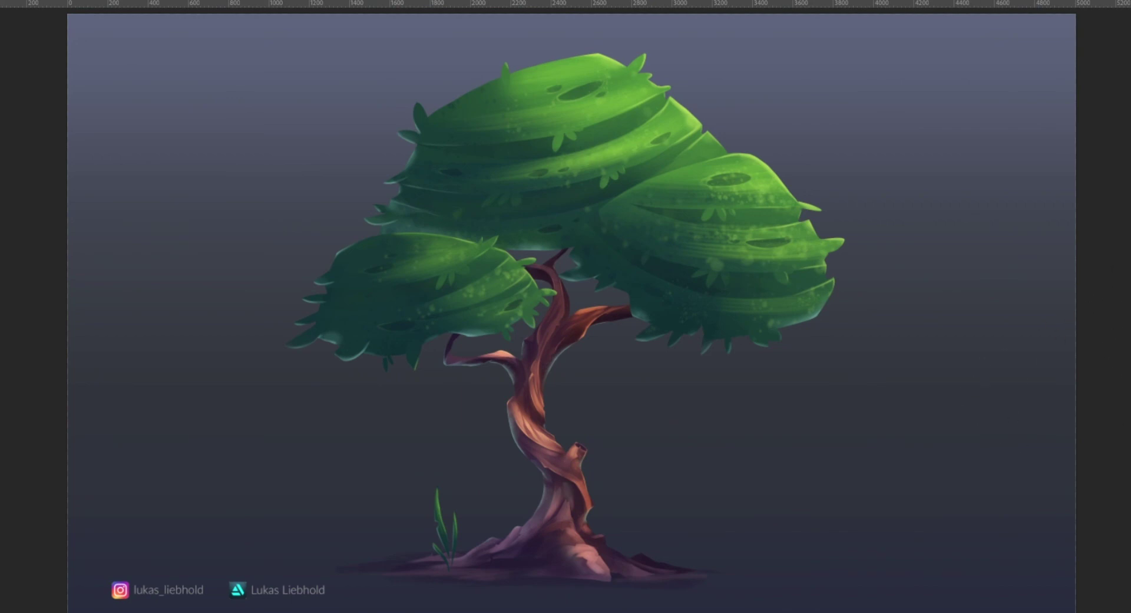
{"action": "scroll", "coordinate": [658, 536], "scroll_direction": "down", "scroll_amount": 2}
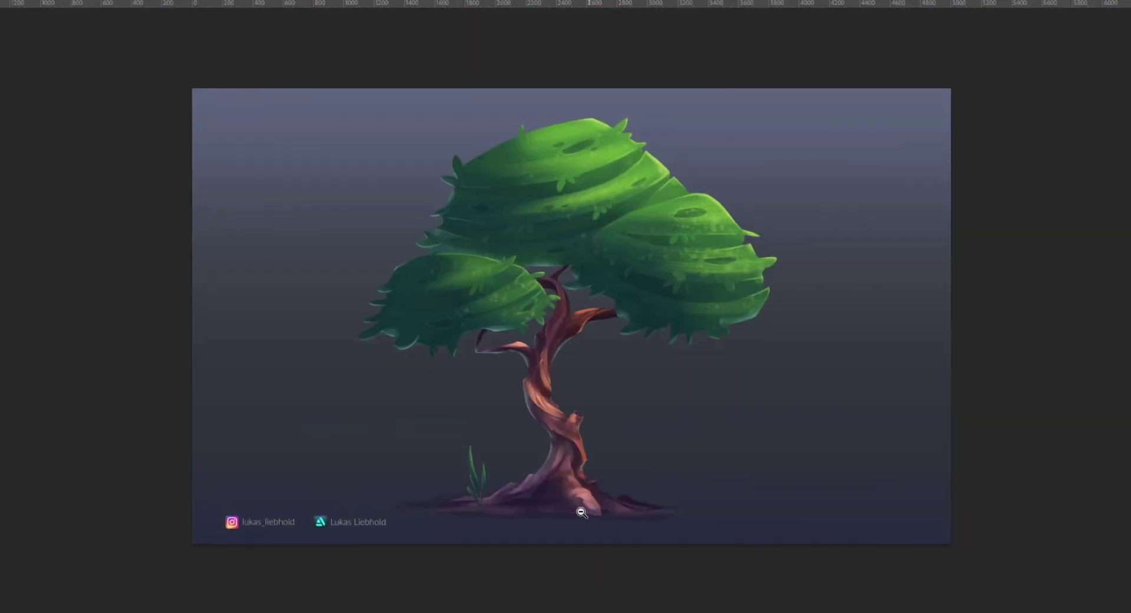
{"action": "scroll", "coordinate": [625, 560], "scroll_direction": "up", "scroll_amount": 5}
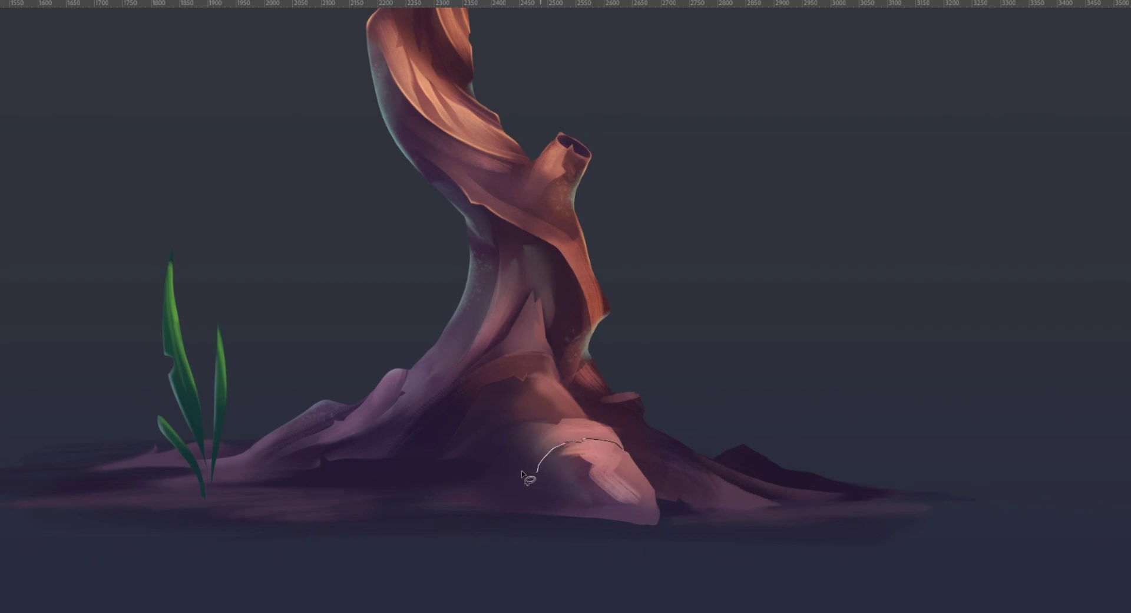
{"action": "mouse_move", "coordinate": [504, 498]}
{"action": "left_mouse_down"}
{"action": "mouse_move", "coordinate": [431, 454]}
{"action": "mouse_move", "coordinate": [657, 418]}
{"action": "left_mouse_up"}
{"action": "key", "text": "b"}
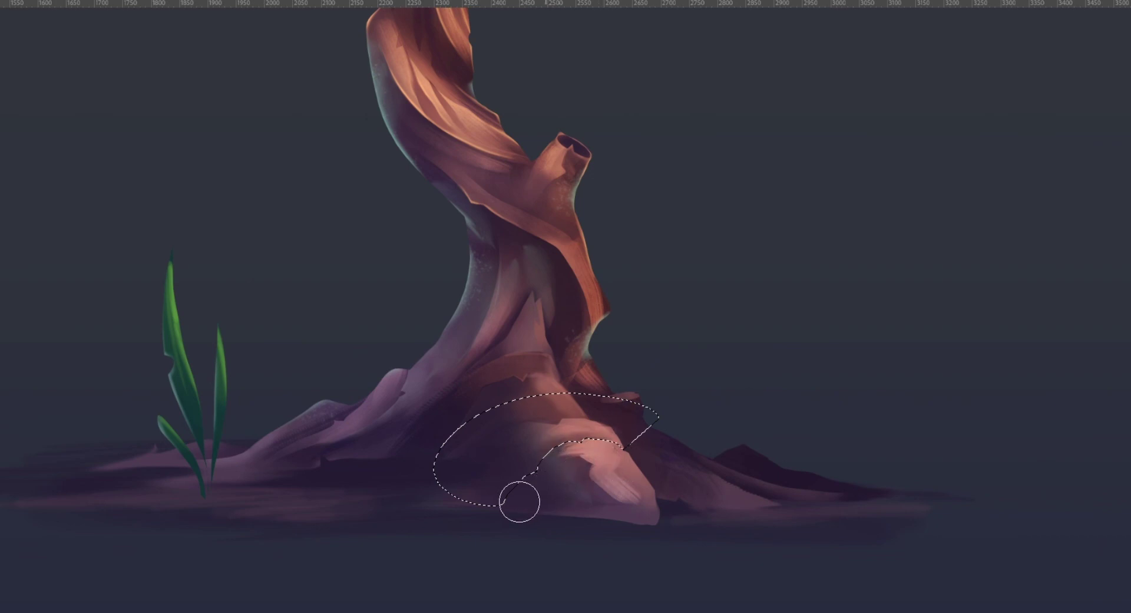
{"action": "left_click", "coordinate": [589, 447], "text": "alt"}
{"action": "mouse_move", "coordinate": [589, 447]}
{"action": "left_mouse_down"}
{"action": "mouse_move", "coordinate": [548, 489]}
{"action": "mouse_move", "coordinate": [583, 457]}
{"action": "mouse_move", "coordinate": [619, 455]}
{"action": "left_mouse_up"}
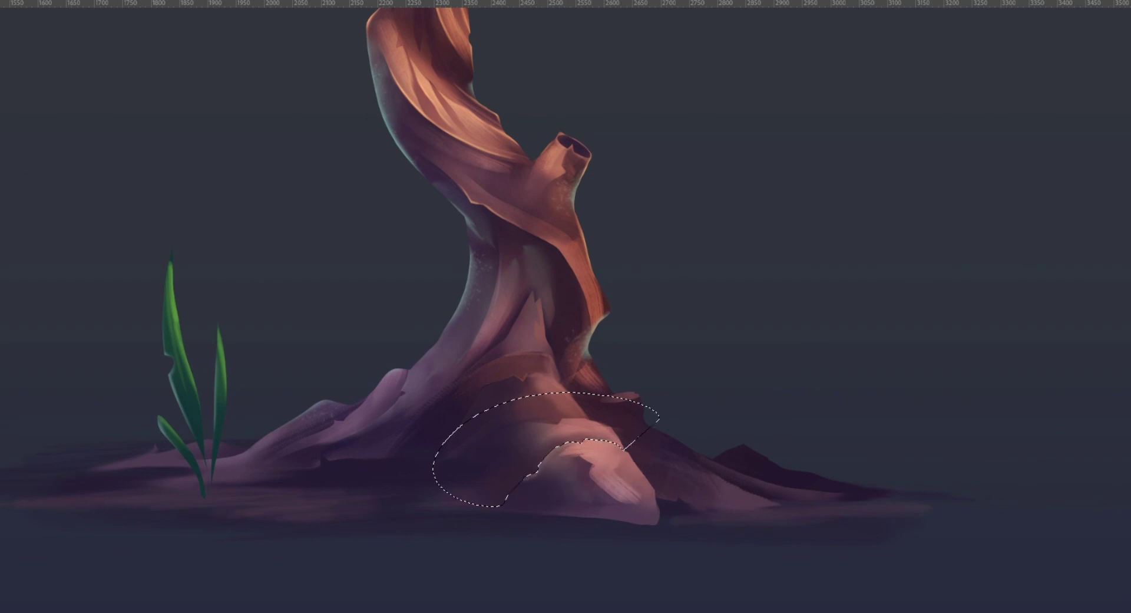
{"action": "key", "text": "ctrl+d"}
Lasso a narrow band just above the front root's fold and shade it into a second bark crease.
{"action": "left_click_drag", "start_coordinate": [621, 435], "coordinate": [479, 452]}
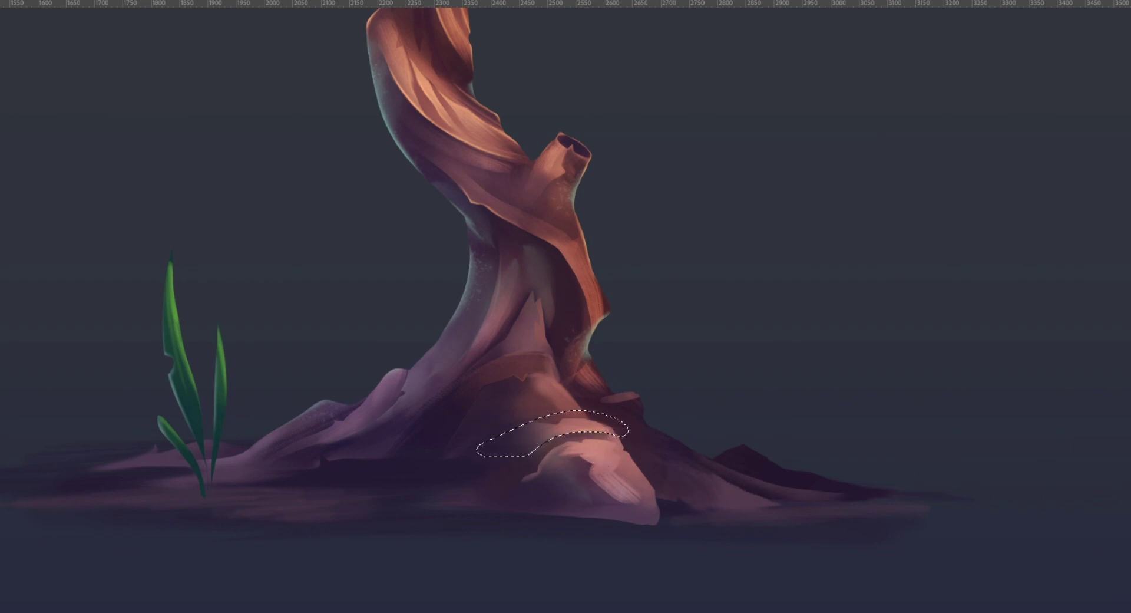
{"action": "key", "text": "ctrl+d"}
{"action": "key", "text": "l"}
{"action": "mouse_move", "coordinate": [613, 431]}
{"action": "left_mouse_down"}
{"action": "mouse_move", "coordinate": [614, 441]}
{"action": "mouse_move", "coordinate": [629, 434]}
{"action": "mouse_move", "coordinate": [619, 432]}
{"action": "left_mouse_up"}
{"action": "key", "text": "b"}
{"action": "left_click", "coordinate": [626, 439], "text": "alt"}
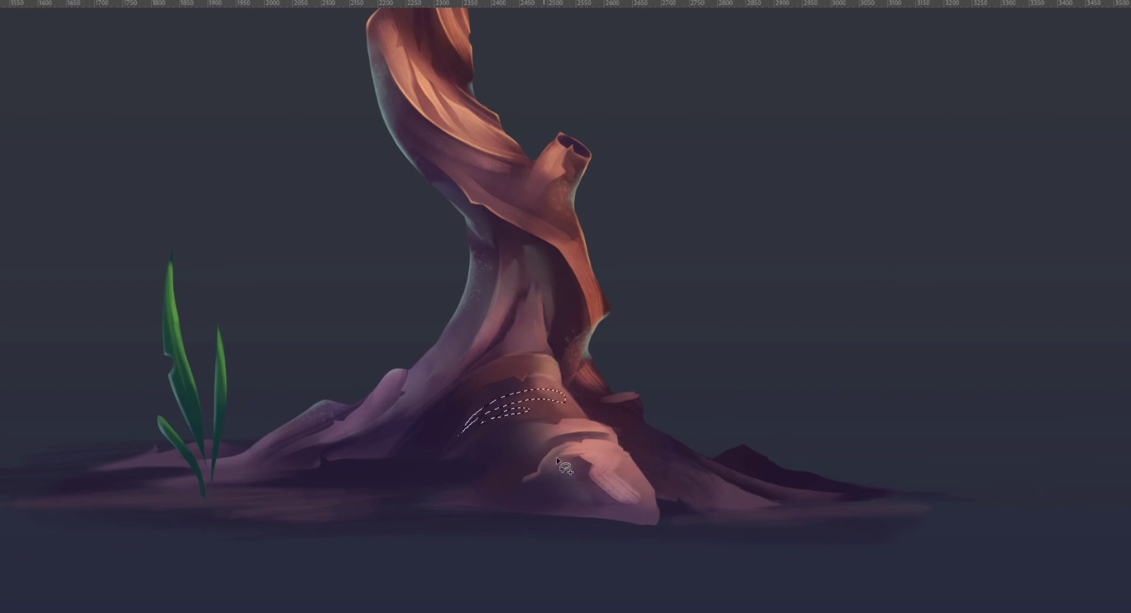
Lasso thin bark streaks across the roots and lower trunk and shade them with sampled dark purple.
{"action": "mouse_move", "coordinate": [544, 475]}
{"action": "left_mouse_down"}
{"action": "mouse_move", "coordinate": [604, 498]}
{"action": "mouse_move", "coordinate": [539, 486]}
{"action": "mouse_move", "coordinate": [543, 471]}
{"action": "left_mouse_up"}
{"action": "left_click_drag", "start_coordinate": [628, 470], "coordinate": [631, 489]}
{"action": "left_click_drag", "start_coordinate": [565, 432], "coordinate": [483, 458]}
{"action": "mouse_move", "coordinate": [383, 419]}
{"action": "left_mouse_down"}
{"action": "mouse_move", "coordinate": [428, 377]}
{"action": "mouse_move", "coordinate": [481, 288]}
{"action": "mouse_move", "coordinate": [406, 403]}
{"action": "left_mouse_up"}
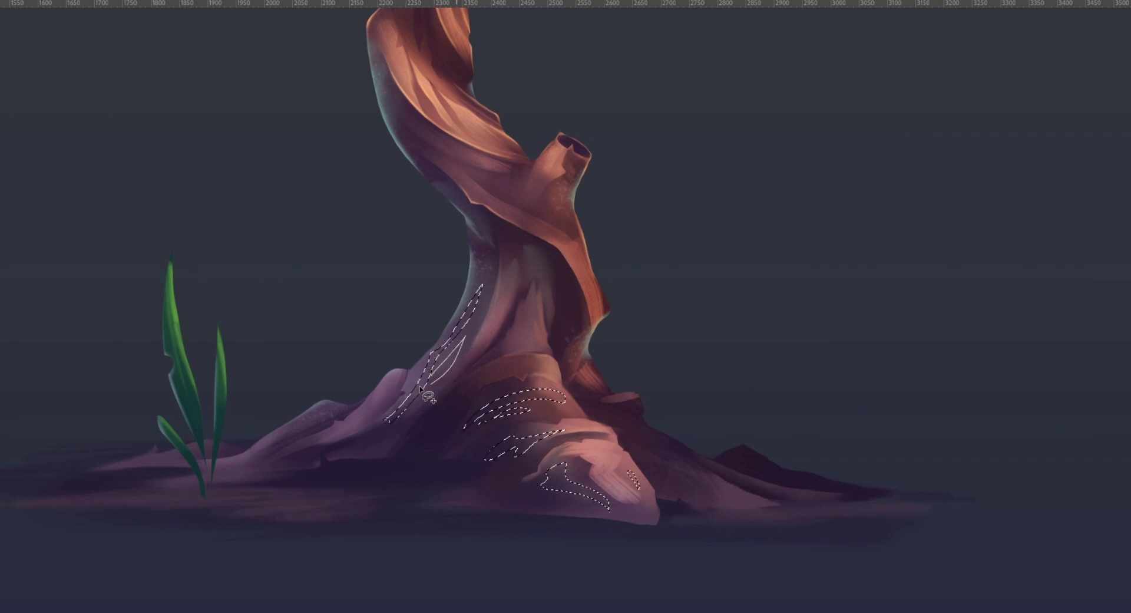
{"action": "mouse_move", "coordinate": [516, 346]}
{"action": "left_mouse_down"}
{"action": "mouse_move", "coordinate": [512, 254]}
{"action": "mouse_move", "coordinate": [491, 339]}
{"action": "left_mouse_up"}
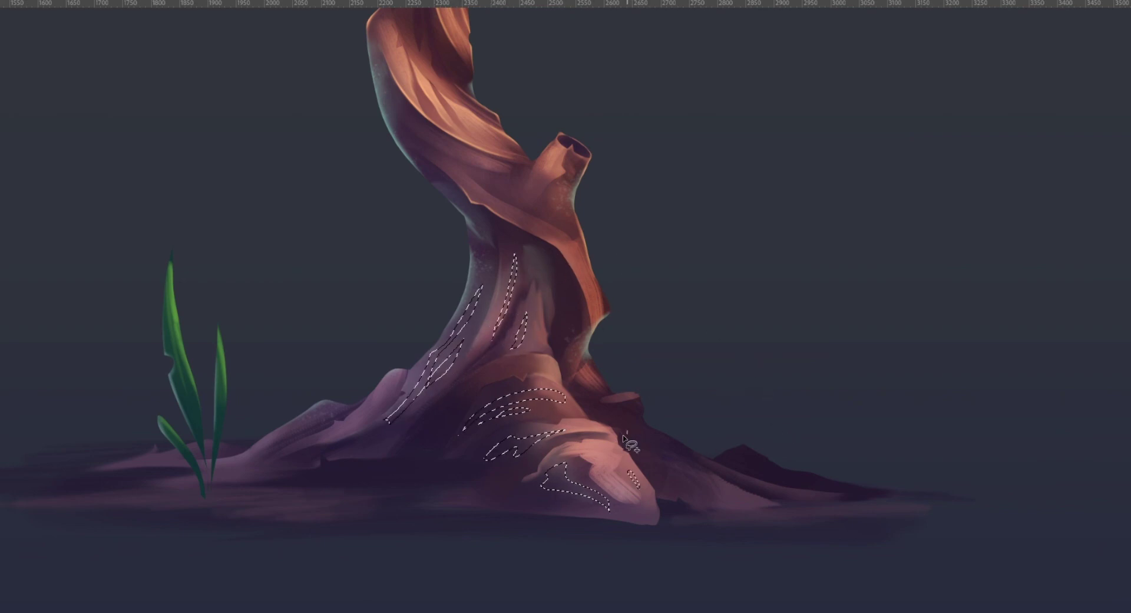
{"action": "left_click_drag", "start_coordinate": [750, 505], "coordinate": [642, 460]}
{"action": "key", "text": "b"}
{"action": "left_click", "coordinate": [442, 420], "text": "alt"}
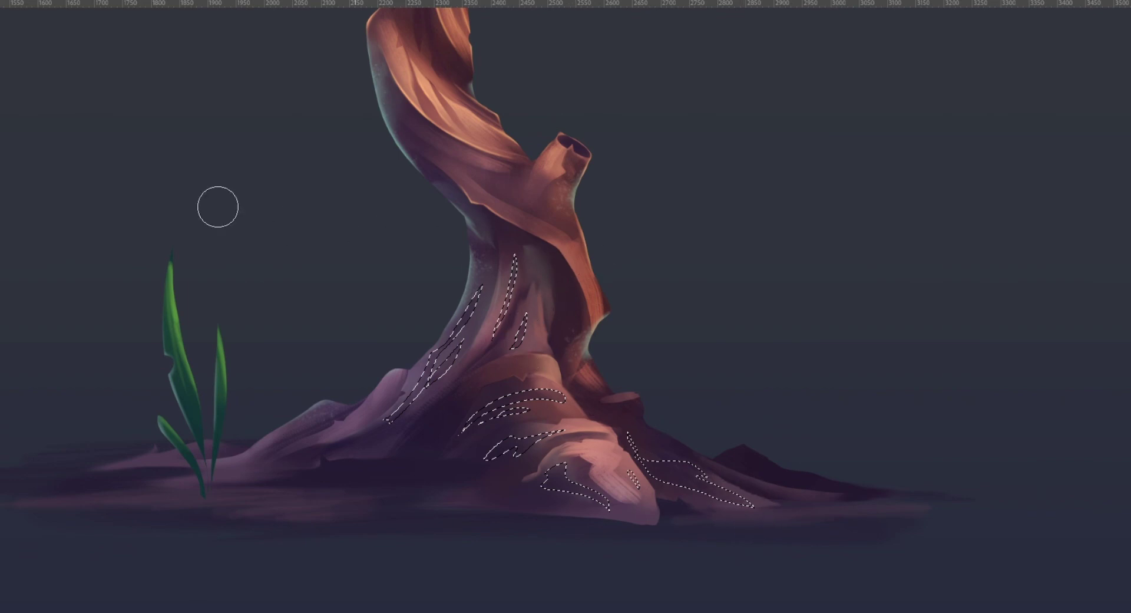
{"action": "key", "text": "ctrl+d"}
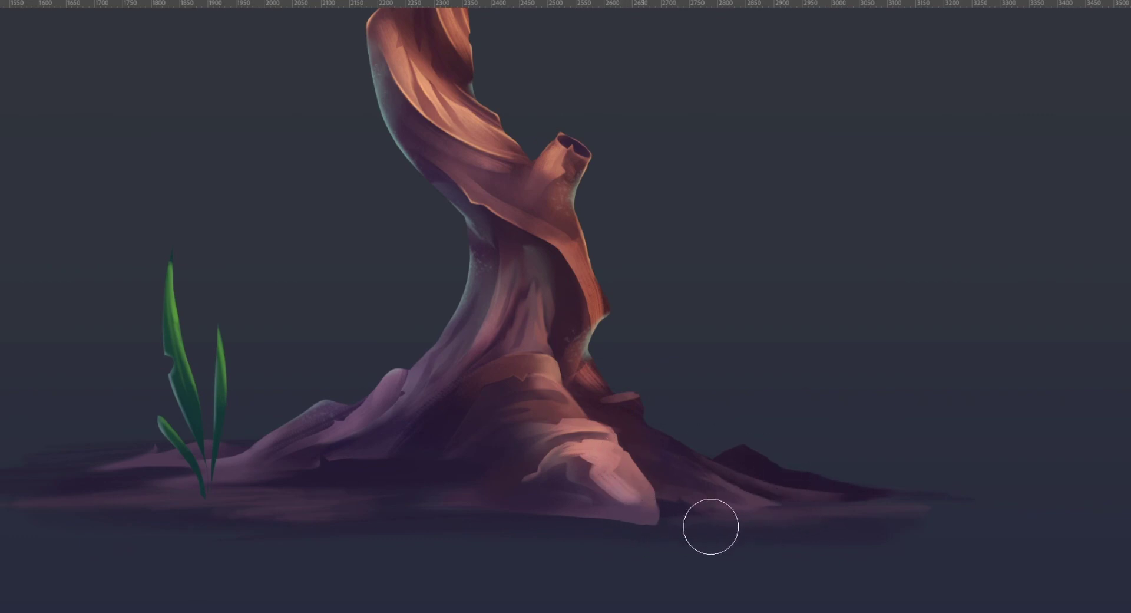
Smooth the streaky pink highlight on the front root's tip and tone it down with soft brush strokes.
{"action": "key", "text": "bracketleft"}
{"action": "mouse_move", "coordinate": [633, 491]}
{"action": "left_mouse_down"}
{"action": "mouse_move", "coordinate": [628, 475]}
{"action": "mouse_move", "coordinate": [647, 495]}
{"action": "left_mouse_up"}
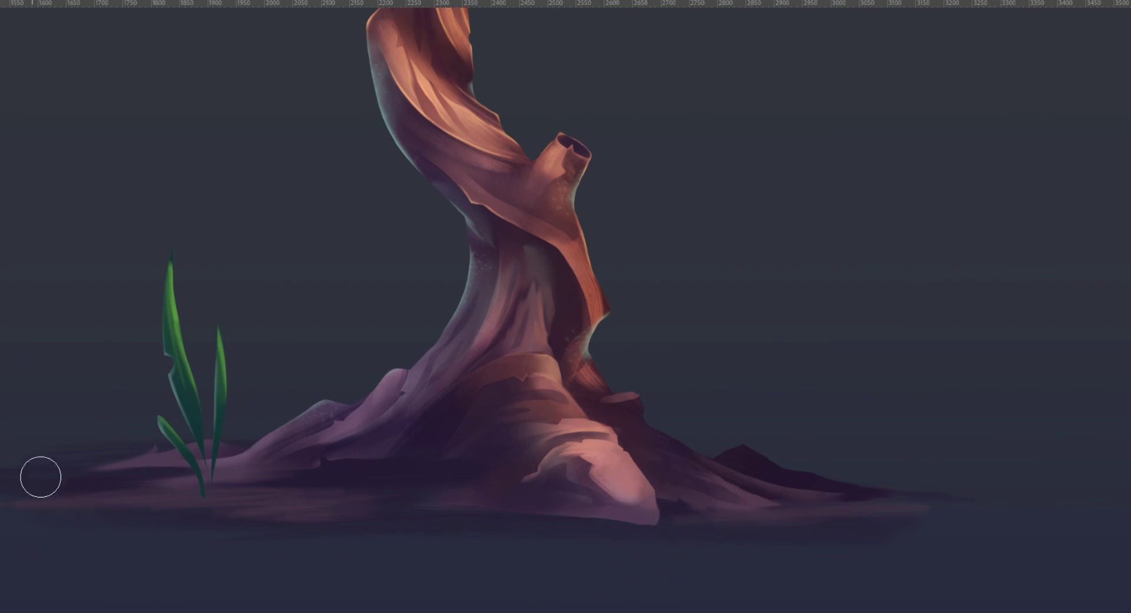
{"action": "left_click_drag", "start_coordinate": [672, 471], "coordinate": [595, 501]}
{"action": "left_click_drag", "start_coordinate": [663, 555], "coordinate": [649, 525]}
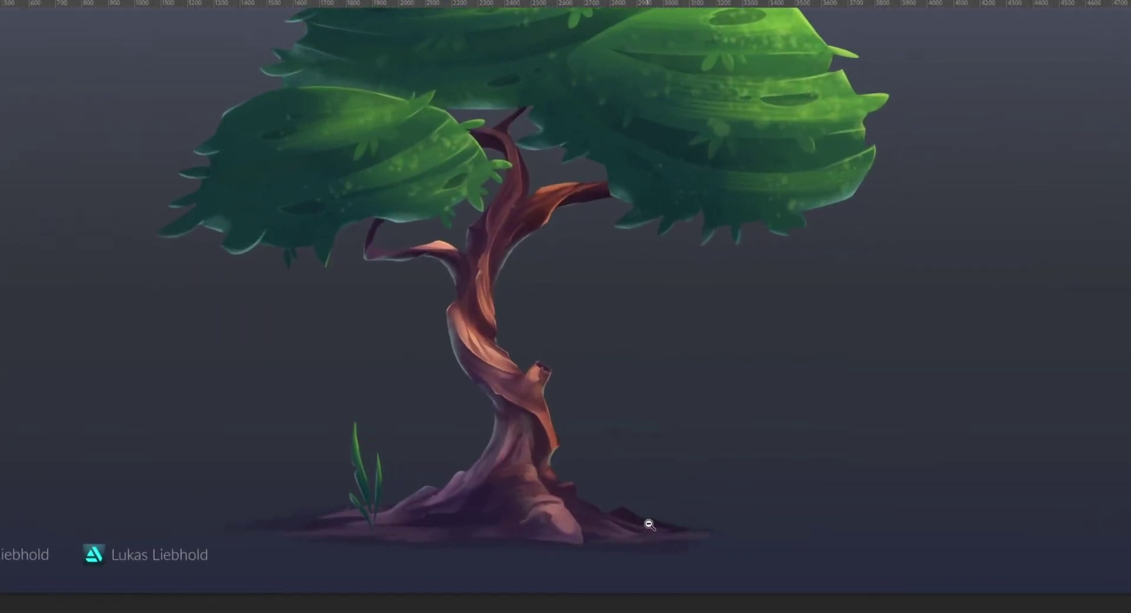
{"action": "left_click_drag", "start_coordinate": [542, 514], "coordinate": [621, 495]}
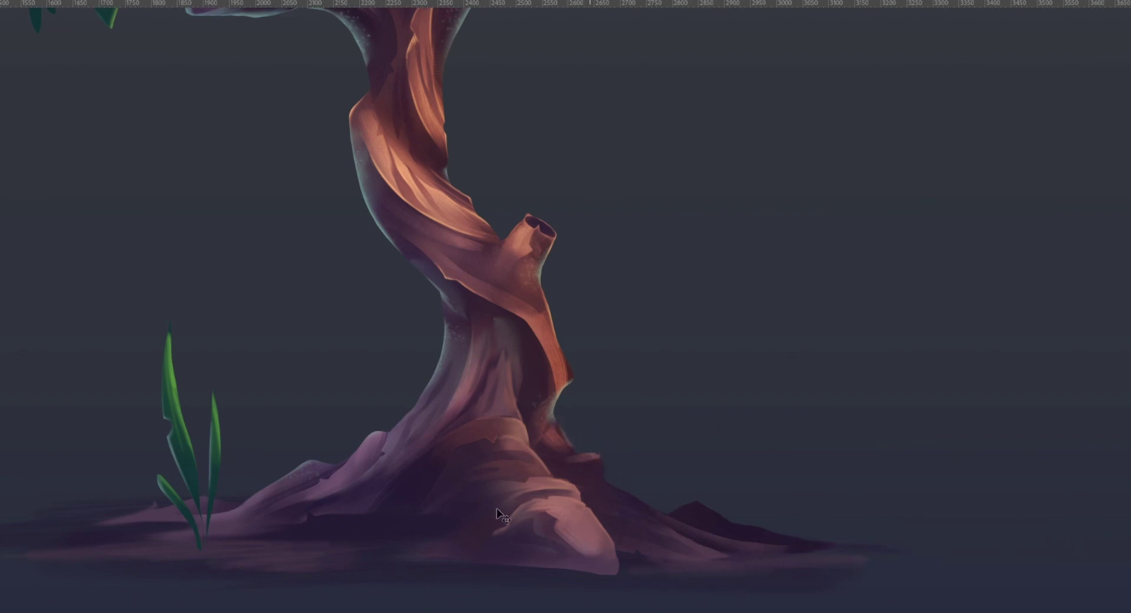
Examine the whole tree and the root area at several magnifications.
{"action": "left_click_drag", "start_coordinate": [659, 486], "coordinate": [571, 525]}
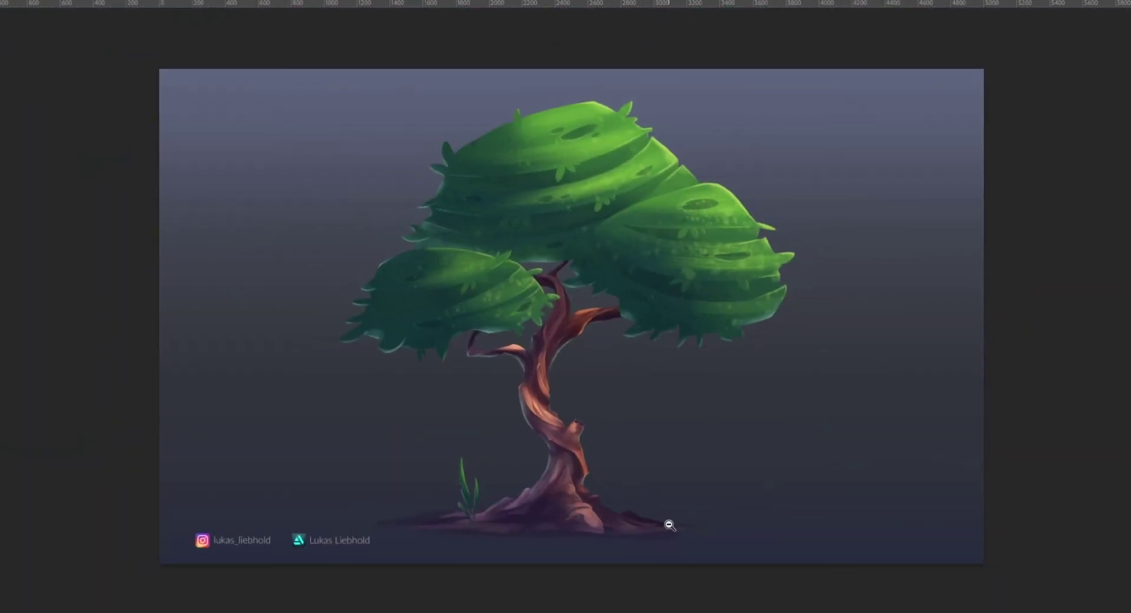
{"action": "left_click_drag", "start_coordinate": [669, 525], "coordinate": [642, 525]}
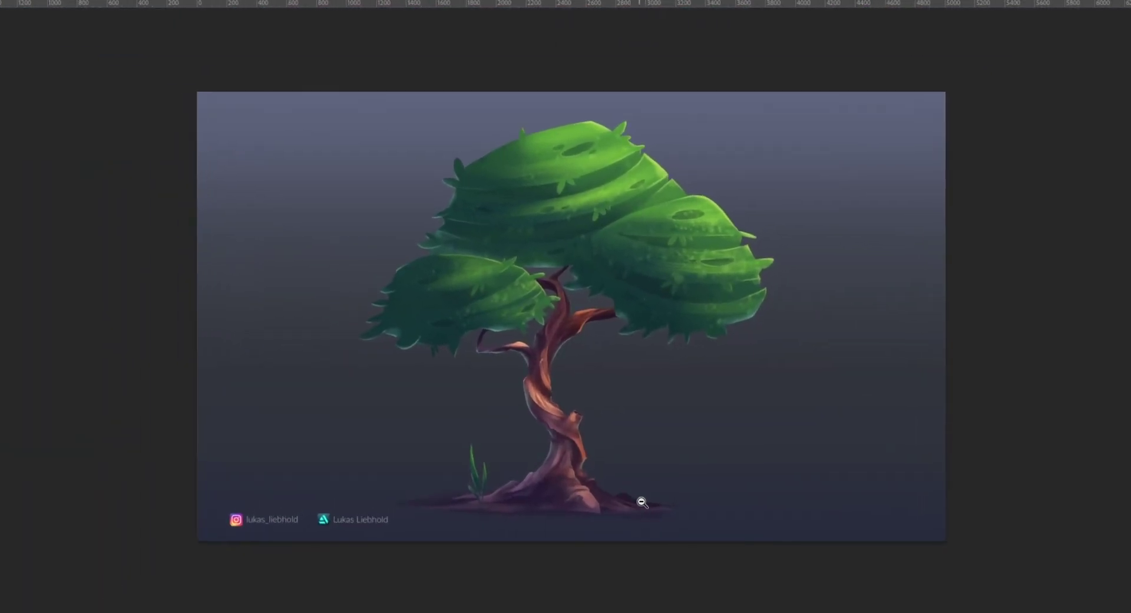
{"action": "scroll", "coordinate": [628, 505], "scroll_direction": "down", "scroll_amount": 1}
{"action": "scroll", "coordinate": [628, 480], "scroll_direction": "up", "scroll_amount": 5}
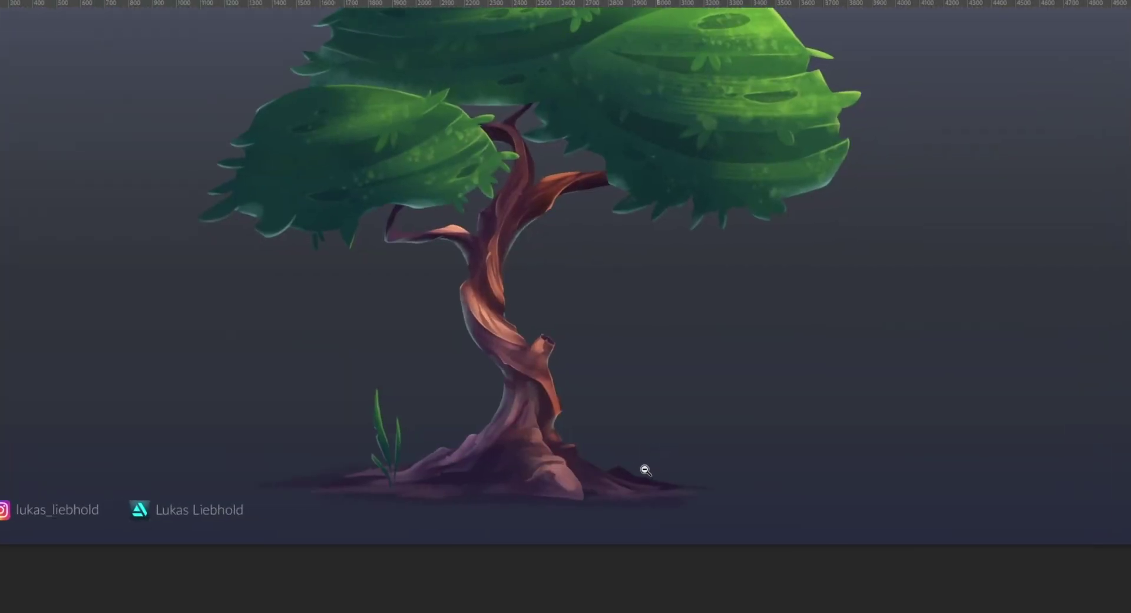
{"action": "scroll", "coordinate": [646, 470], "scroll_direction": "up", "scroll_amount": 2}
{"action": "scroll", "coordinate": [580, 465], "scroll_direction": "up", "scroll_amount": 2}
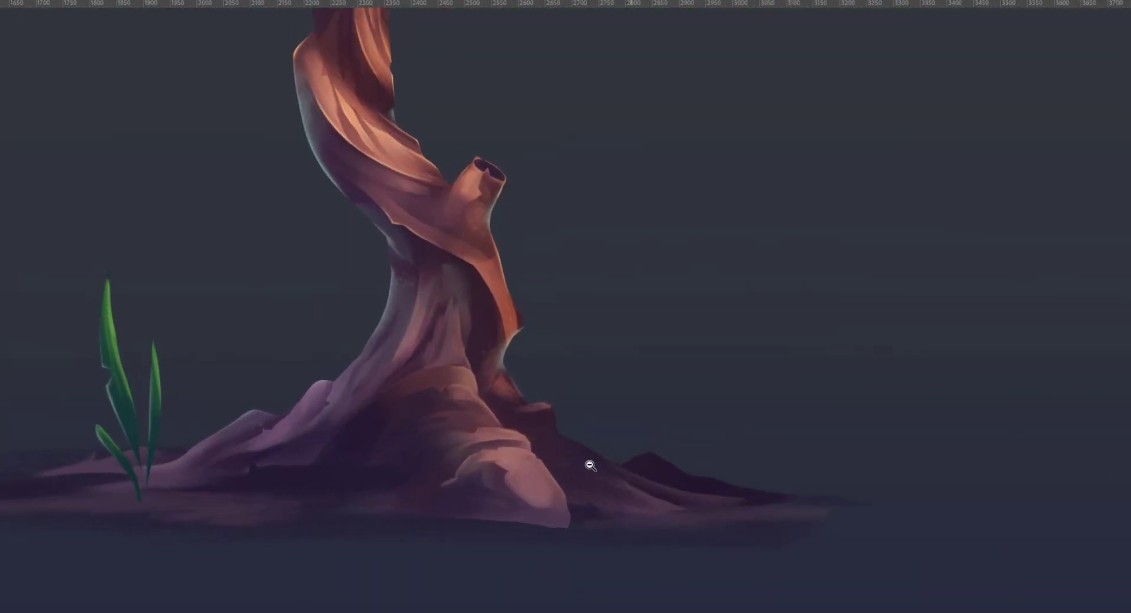
{"action": "scroll", "coordinate": [583, 468], "scroll_direction": "down", "scroll_amount": 3}
{"action": "scroll", "coordinate": [637, 468], "scroll_direction": "down", "scroll_amount": 1}
{"action": "scroll", "coordinate": [725, 455], "scroll_direction": "up", "scroll_amount": 2}
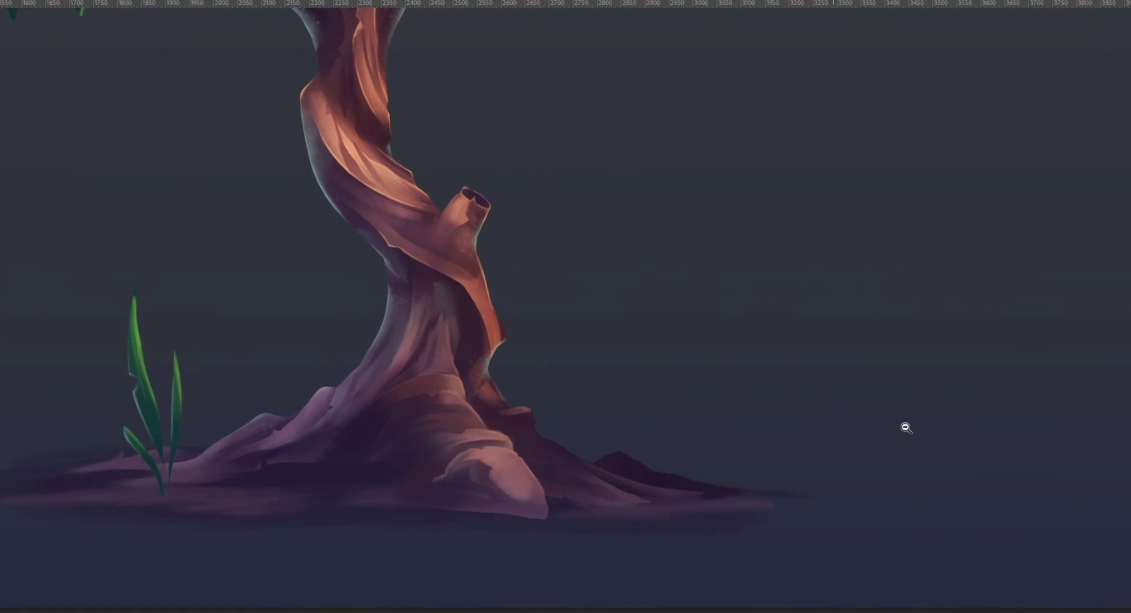
Lasso two small mushrooms growing from the right root and fill them with flat purple.
{"action": "scroll", "coordinate": [631, 449], "scroll_direction": "up", "scroll_amount": 2}
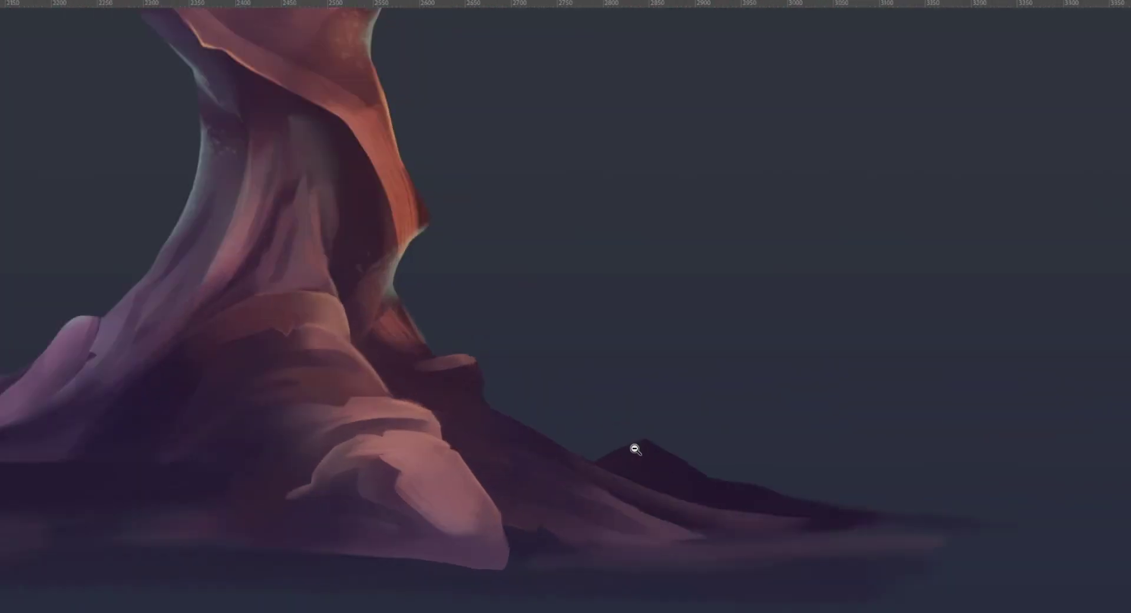
{"action": "mouse_move", "coordinate": [495, 434]}
{"action": "left_mouse_down"}
{"action": "mouse_move", "coordinate": [511, 376]}
{"action": "mouse_move", "coordinate": [491, 374]}
{"action": "mouse_move", "coordinate": [511, 340]}
{"action": "mouse_move", "coordinate": [548, 367]}
{"action": "mouse_move", "coordinate": [523, 379]}
{"action": "mouse_move", "coordinate": [492, 437]}
{"action": "mouse_move", "coordinate": [534, 411]}
{"action": "mouse_move", "coordinate": [546, 386]}
{"action": "mouse_move", "coordinate": [563, 416]}
{"action": "mouse_move", "coordinate": [496, 442]}
{"action": "left_mouse_up"}
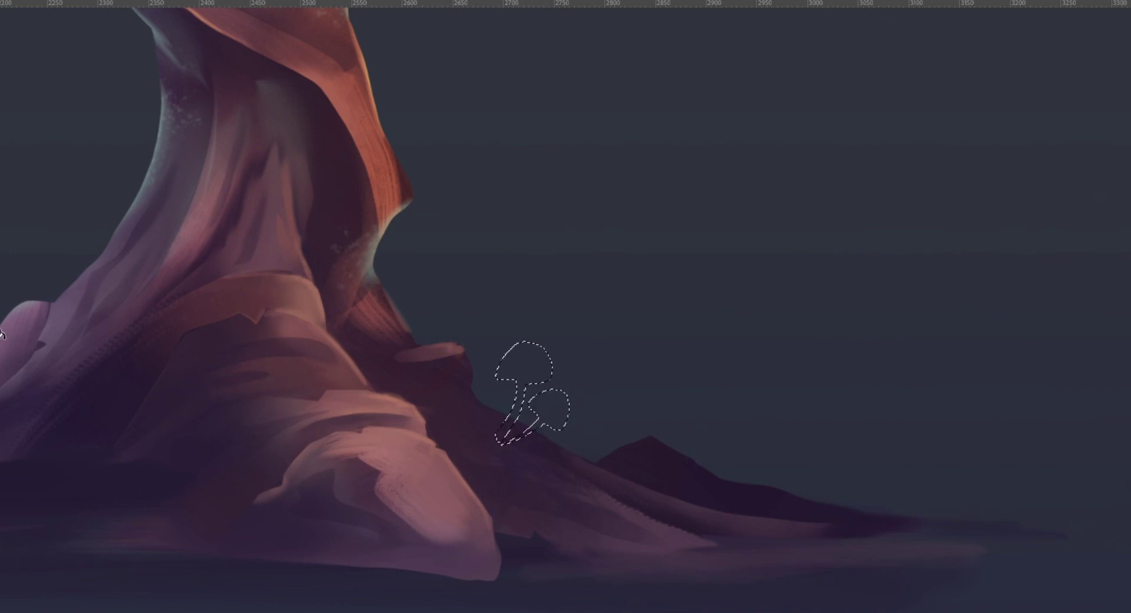
{"action": "key", "text": "f"}
{"action": "left_click", "coordinate": [512, 421]}
{"action": "key", "text": "ctrl+d"}
{"action": "key", "text": "l"}
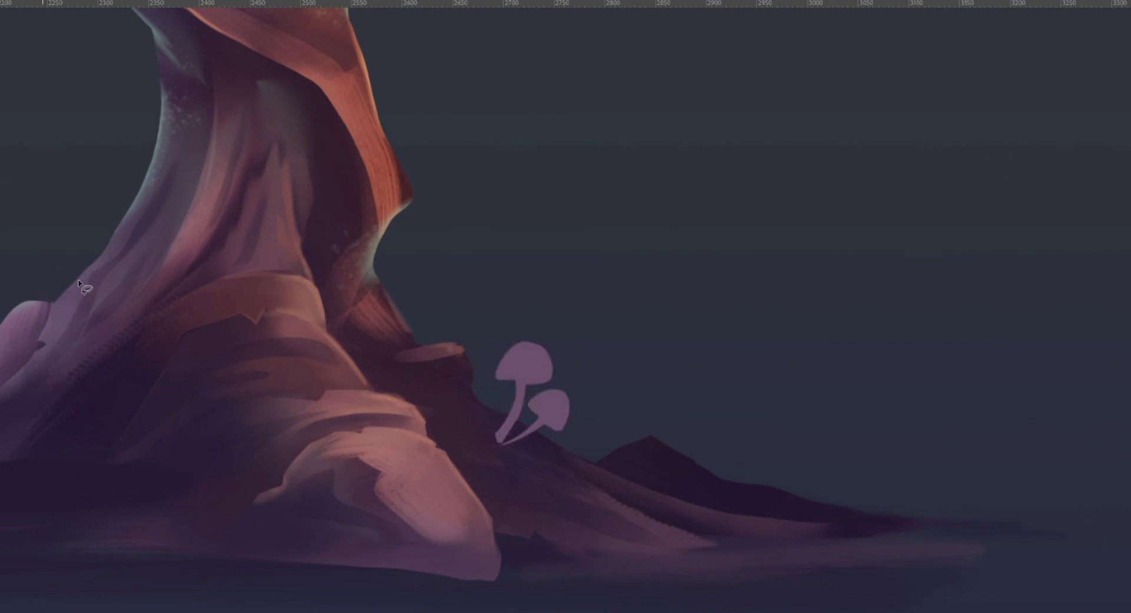
Recolor the two mushrooms blue, darken their stems and paint glowing light turquoise caps.
{"action": "left_click_drag", "start_coordinate": [534, 442], "coordinate": [431, 505]}
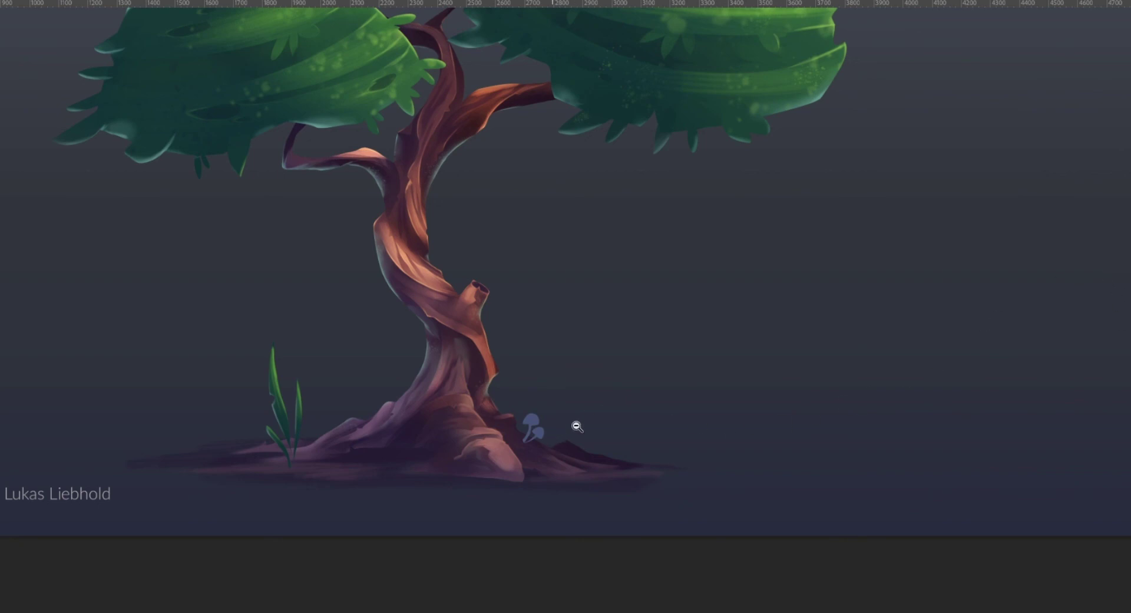
{"action": "left_click_drag", "start_coordinate": [577, 426], "coordinate": [625, 402]}
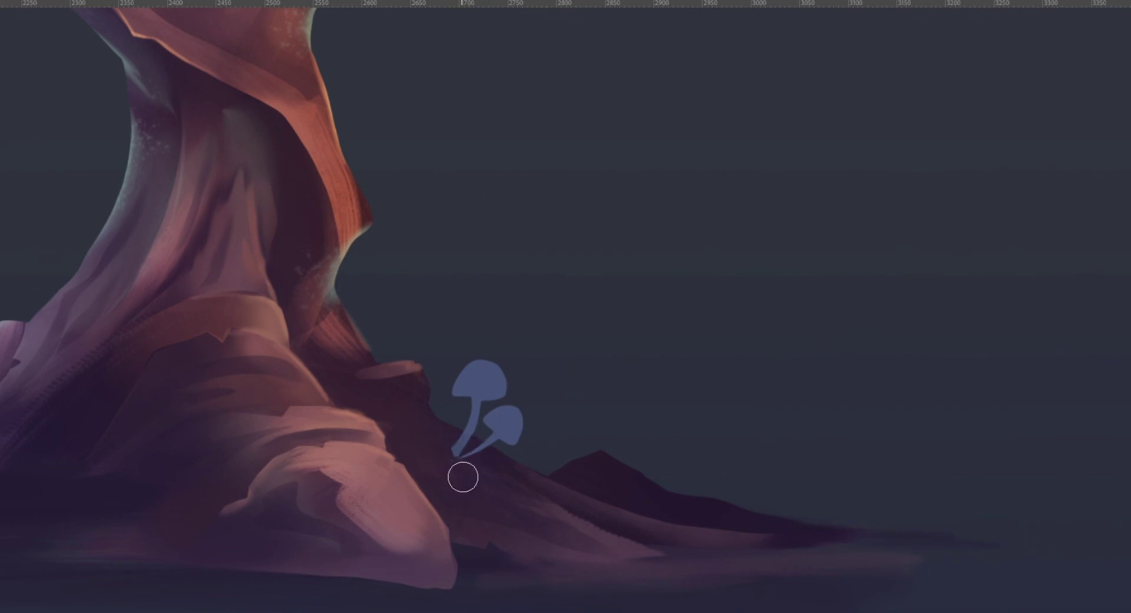
{"action": "left_click_drag", "start_coordinate": [478, 435], "coordinate": [459, 473]}
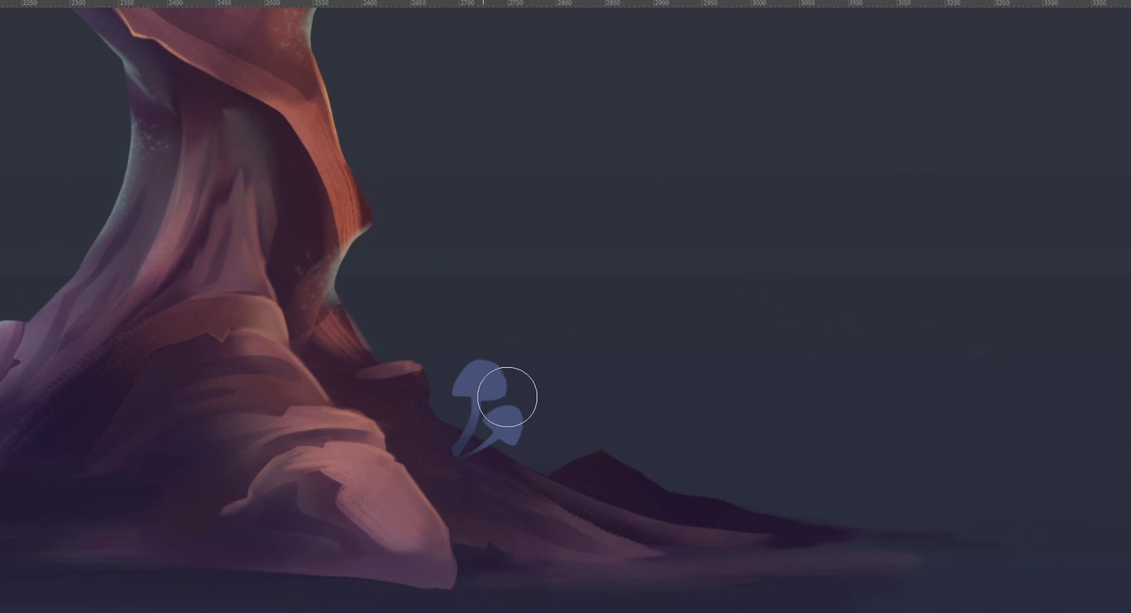
{"action": "mouse_move", "coordinate": [500, 397]}
{"action": "left_mouse_down"}
{"action": "mouse_move", "coordinate": [530, 391]}
{"action": "mouse_move", "coordinate": [538, 449]}
{"action": "mouse_move", "coordinate": [537, 434]}
{"action": "left_mouse_up"}
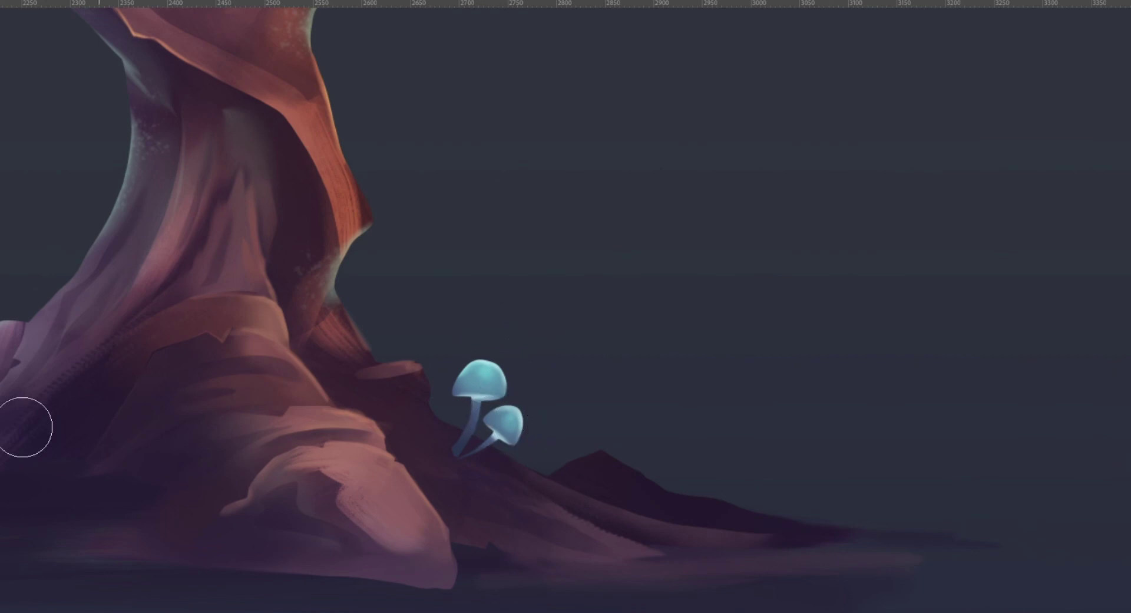
Examine the full painting with the mushrooms and grass at the tree's base.
{"action": "left_click_drag", "start_coordinate": [580, 447], "coordinate": [492, 487]}
{"action": "left_click_drag", "start_coordinate": [644, 510], "coordinate": [586, 519]}
{"action": "left_click_drag", "start_coordinate": [654, 557], "coordinate": [626, 563]}
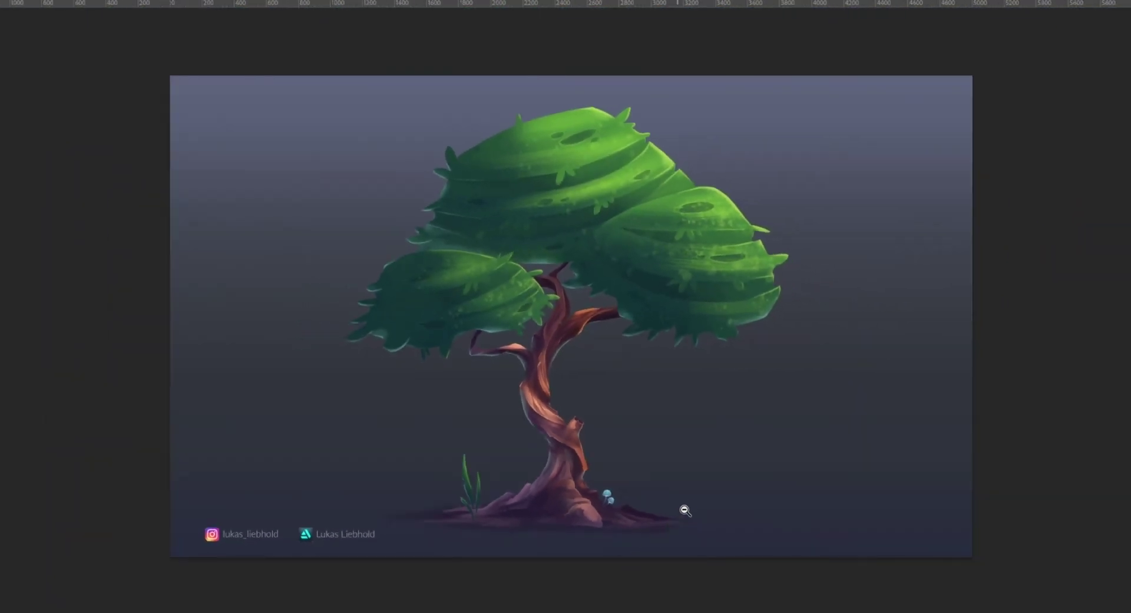
{"action": "left_click_drag", "start_coordinate": [685, 510], "coordinate": [687, 505]}
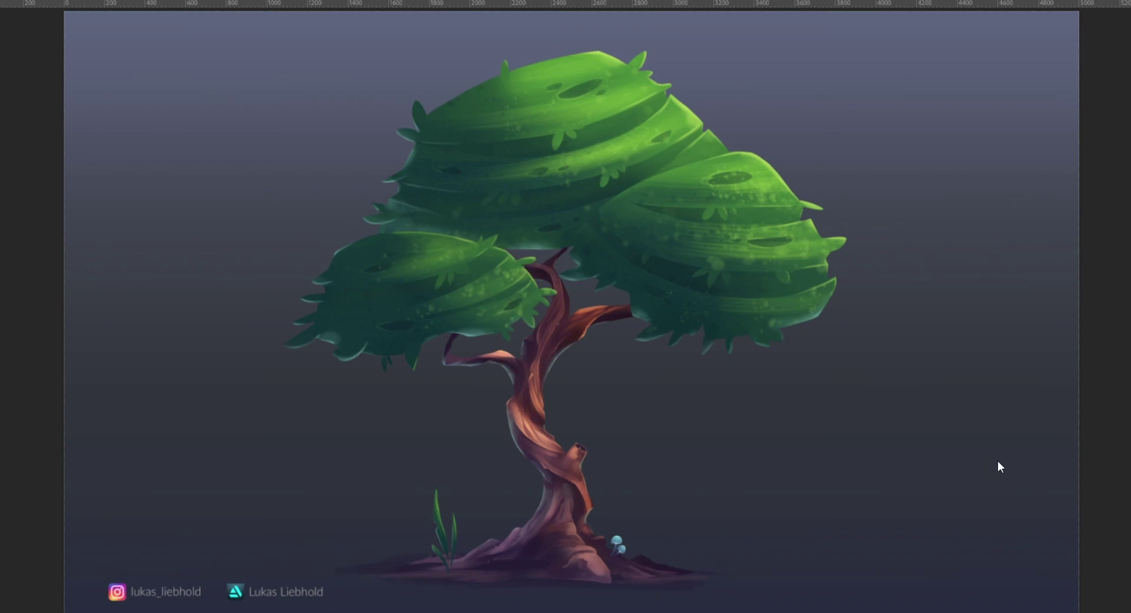
{"action": "left_click", "coordinate": [734, 429], "text": "alt"}
{"action": "left_click_drag", "start_coordinate": [690, 454], "coordinate": [760, 387]}
{"action": "left_click", "coordinate": [760, 387]}
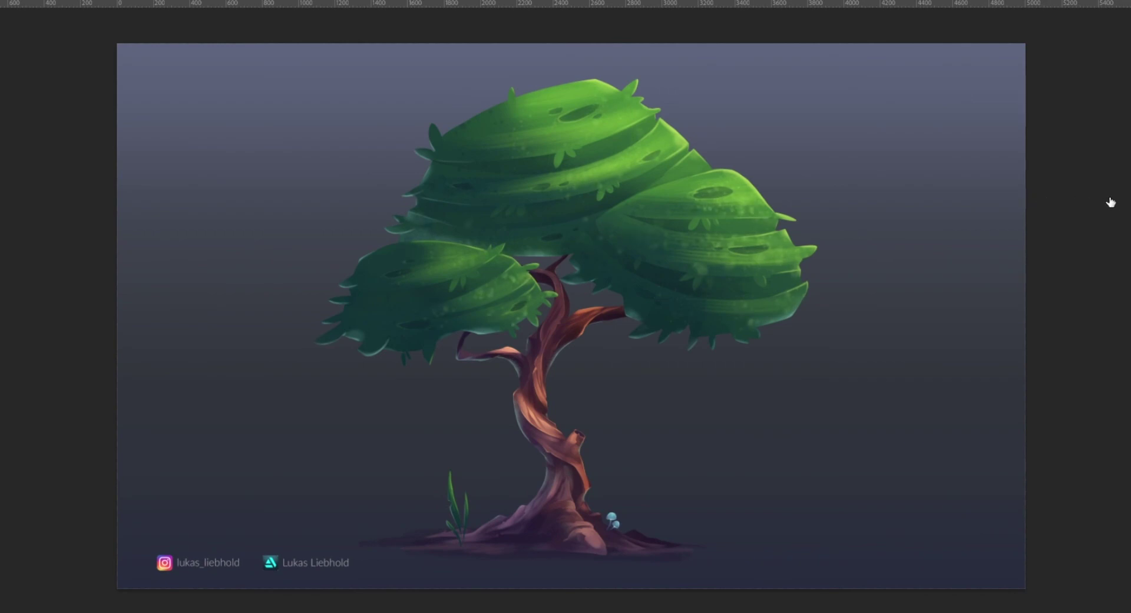
Lasso small leaf shapes at the left crown's lower-left edge and inside its dark and lower areas.
{"action": "left_click_drag", "start_coordinate": [378, 318], "coordinate": [370, 283]}
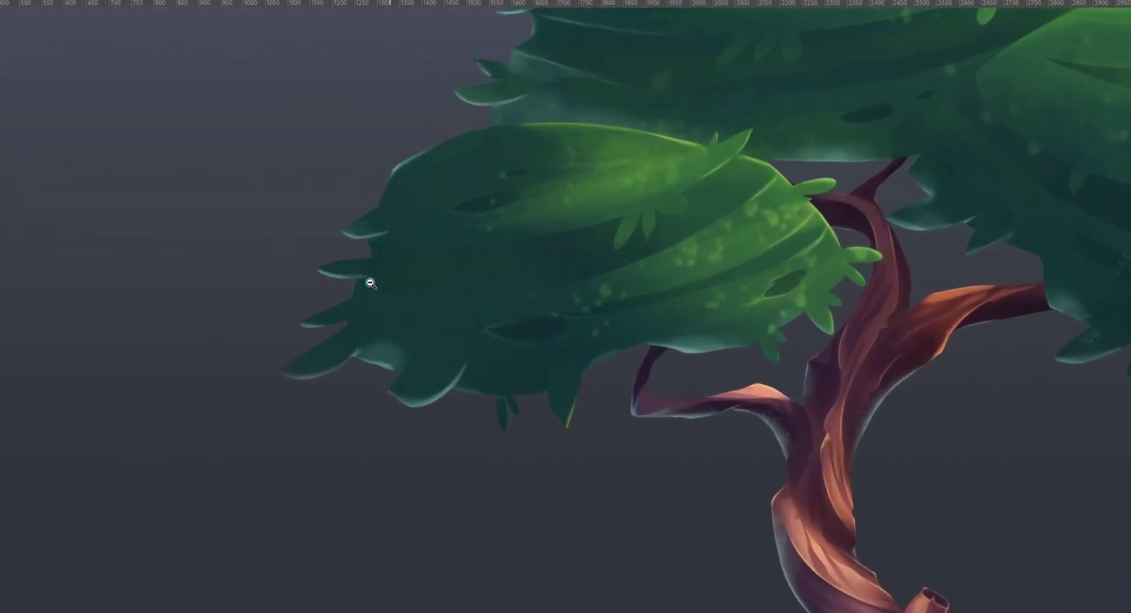
{"action": "mouse_move", "coordinate": [344, 351]}
{"action": "left_mouse_down"}
{"action": "mouse_move", "coordinate": [329, 391]}
{"action": "mouse_move", "coordinate": [370, 340]}
{"action": "left_mouse_up"}
{"action": "key", "text": "ctrl+d"}
{"action": "mouse_move", "coordinate": [391, 298]}
{"action": "left_mouse_down"}
{"action": "mouse_move", "coordinate": [407, 309]}
{"action": "mouse_move", "coordinate": [377, 292]}
{"action": "mouse_move", "coordinate": [413, 319]}
{"action": "left_mouse_up"}
{"action": "mouse_move", "coordinate": [508, 266]}
{"action": "left_mouse_down"}
{"action": "mouse_move", "coordinate": [484, 308]}
{"action": "mouse_move", "coordinate": [516, 291]}
{"action": "left_mouse_up"}
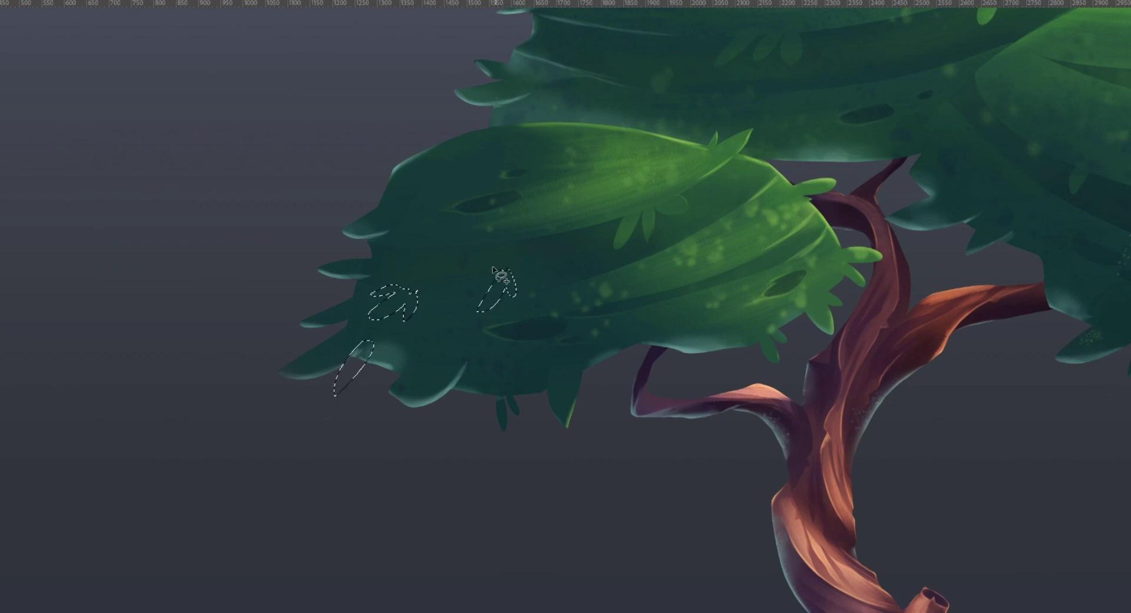
{"action": "mouse_move", "coordinate": [689, 299]}
{"action": "left_mouse_down"}
{"action": "mouse_move", "coordinate": [683, 318]}
{"action": "mouse_move", "coordinate": [709, 303]}
{"action": "left_mouse_up"}
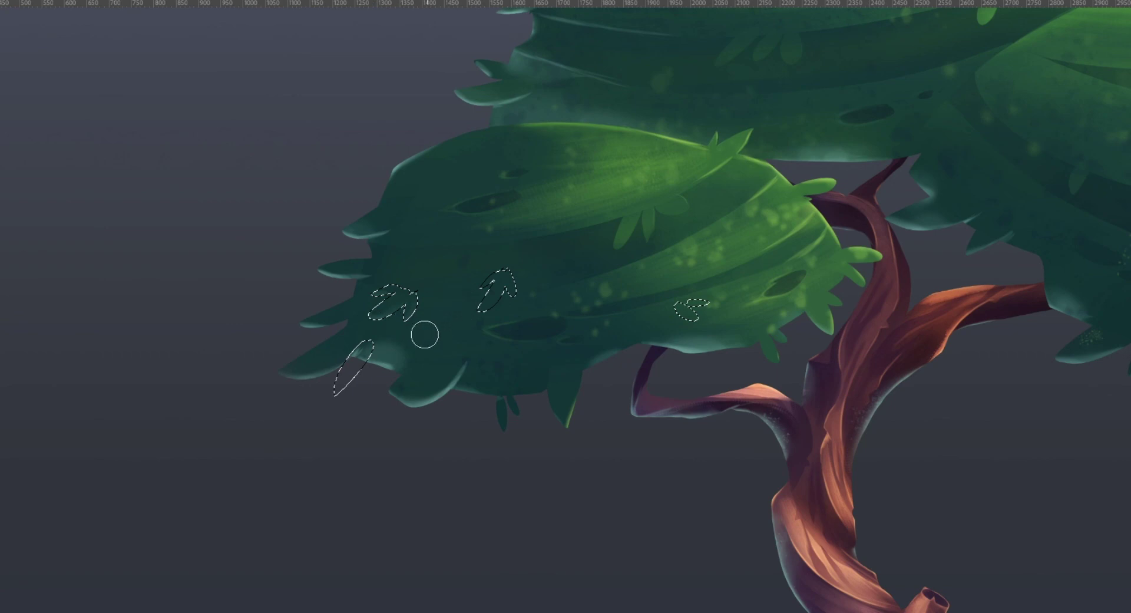
Shade the selected leaf shapes with sampled dark green and light turquoise rims, and clear the selection.
{"action": "left_click", "coordinate": [336, 356], "text": "alt"}
{"action": "left_click_drag", "start_coordinate": [370, 362], "coordinate": [345, 388]}
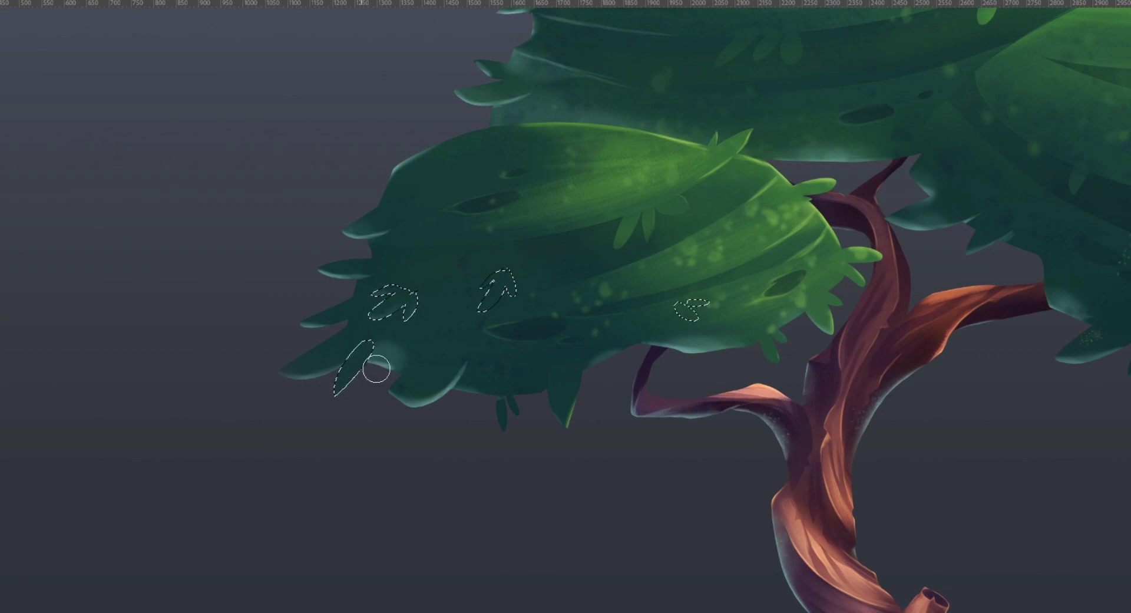
{"action": "key", "text": "alt"}
{"action": "left_click_drag", "start_coordinate": [366, 381], "coordinate": [342, 410]}
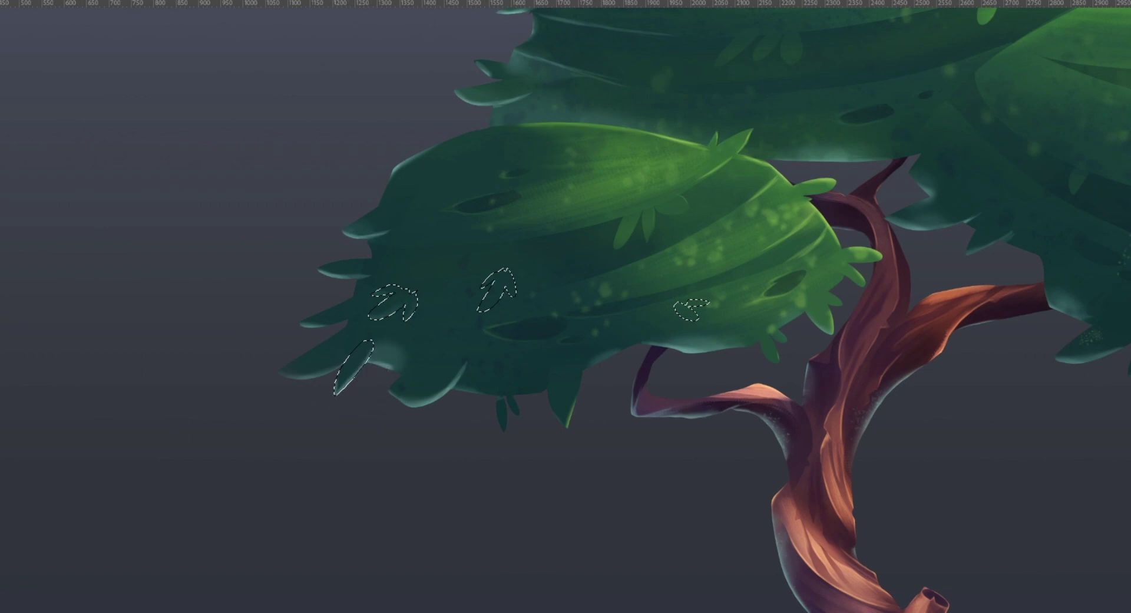
{"action": "key", "text": "ctrl+d"}
Refine the small leaves near the left crown's outer edge with soft strokes of a color sampled from the crown's rim.
{"action": "left_click_drag", "start_coordinate": [462, 385], "coordinate": [464, 438]}
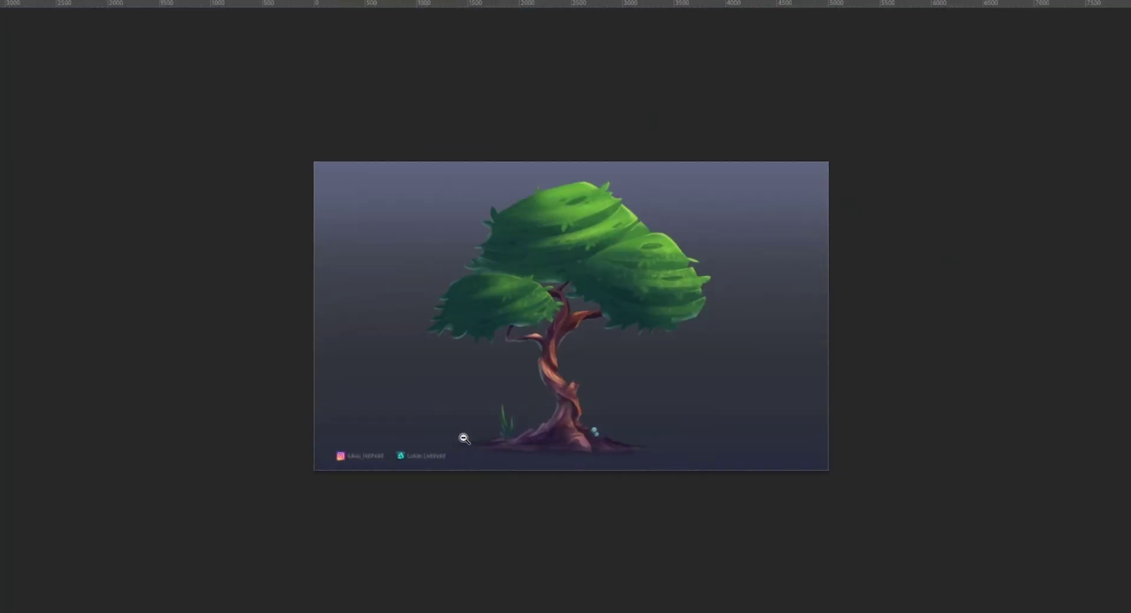
{"action": "scroll", "coordinate": [479, 303], "scroll_direction": "up", "scroll_amount": 8}
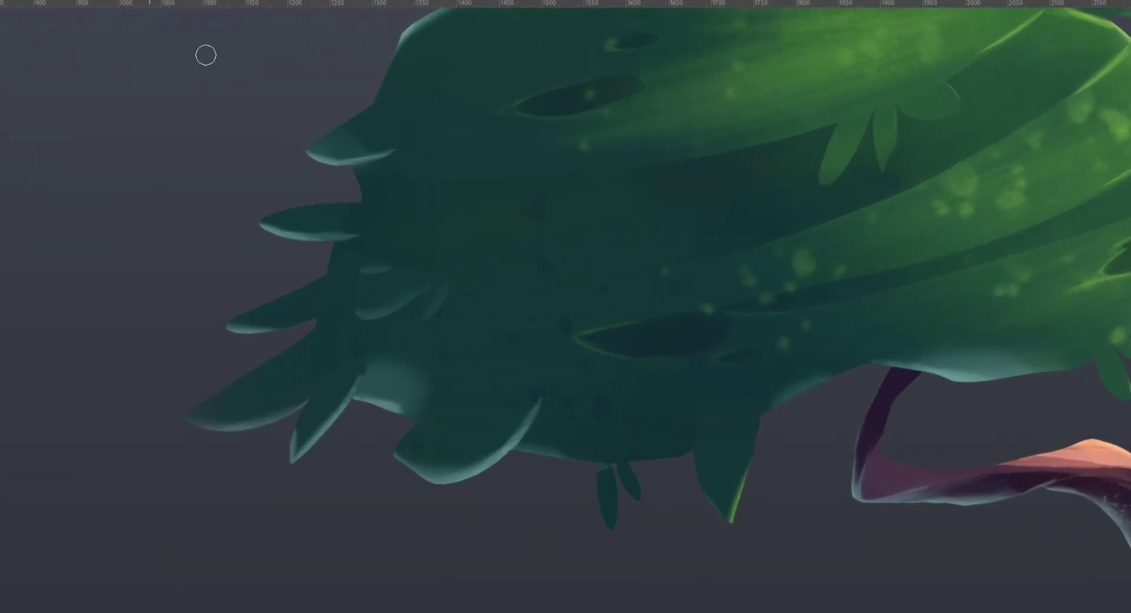
{"action": "left_click", "coordinate": [483, 469], "text": "alt"}
{"action": "mouse_move", "coordinate": [360, 318]}
{"action": "left_mouse_down"}
{"action": "mouse_move", "coordinate": [390, 321]}
{"action": "mouse_move", "coordinate": [430, 287]}
{"action": "mouse_move", "coordinate": [430, 323]}
{"action": "mouse_move", "coordinate": [450, 288]}
{"action": "left_mouse_up"}
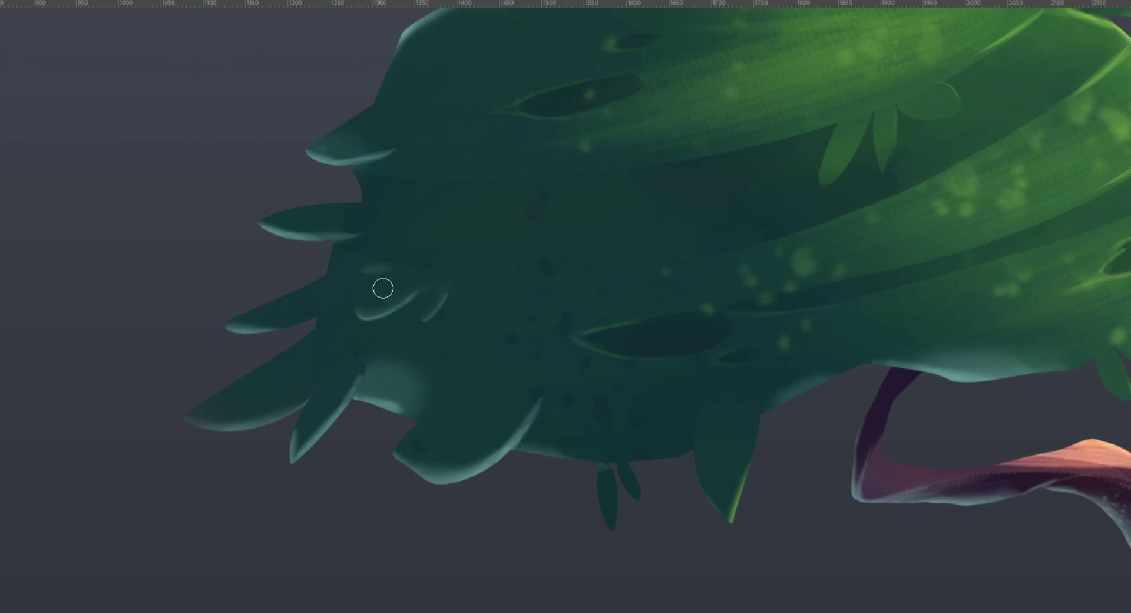
{"action": "mouse_move", "coordinate": [359, 318]}
{"action": "left_mouse_down"}
{"action": "mouse_move", "coordinate": [379, 292]}
{"action": "mouse_move", "coordinate": [364, 322]}
{"action": "mouse_move", "coordinate": [365, 269]}
{"action": "mouse_move", "coordinate": [386, 260]}
{"action": "left_mouse_up"}
{"action": "left_click_drag", "start_coordinate": [341, 364], "coordinate": [306, 419]}
Paint soft ragged leaf tips along the outer right edge of the right crown.
{"action": "left_click_drag", "start_coordinate": [620, 435], "coordinate": [661, 396]}
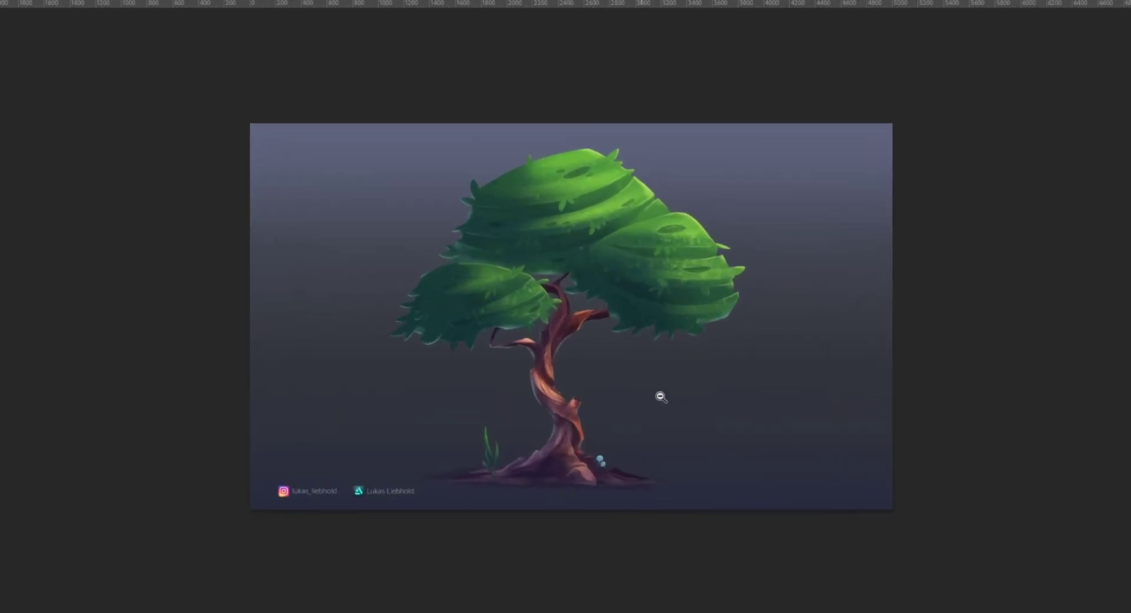
{"action": "left_click_drag", "start_coordinate": [665, 341], "coordinate": [690, 340]}
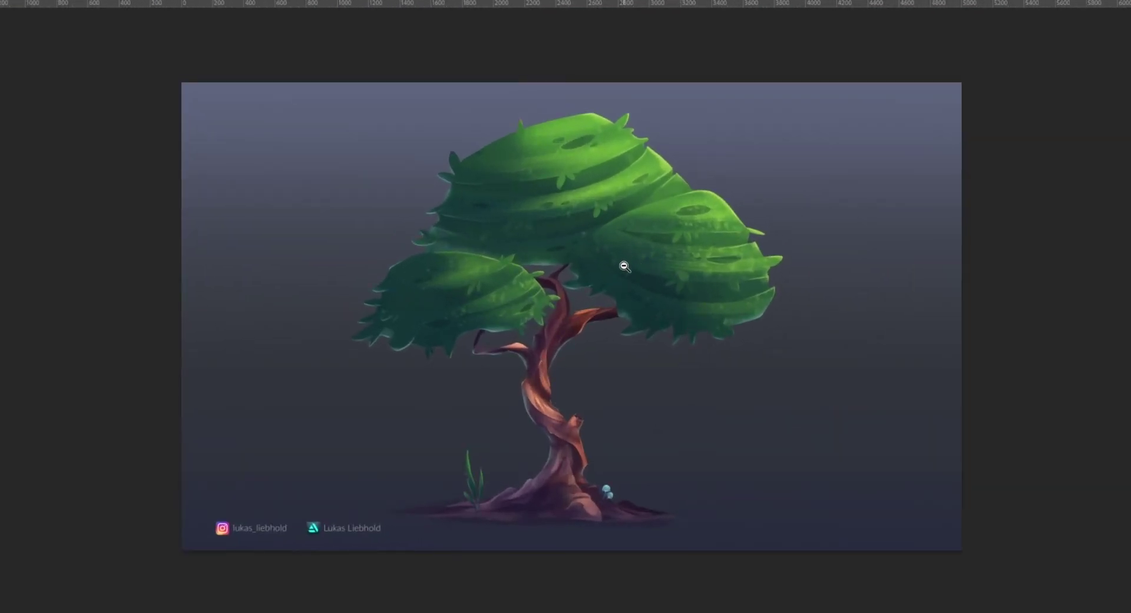
{"action": "key", "text": "ctrl+plus"}
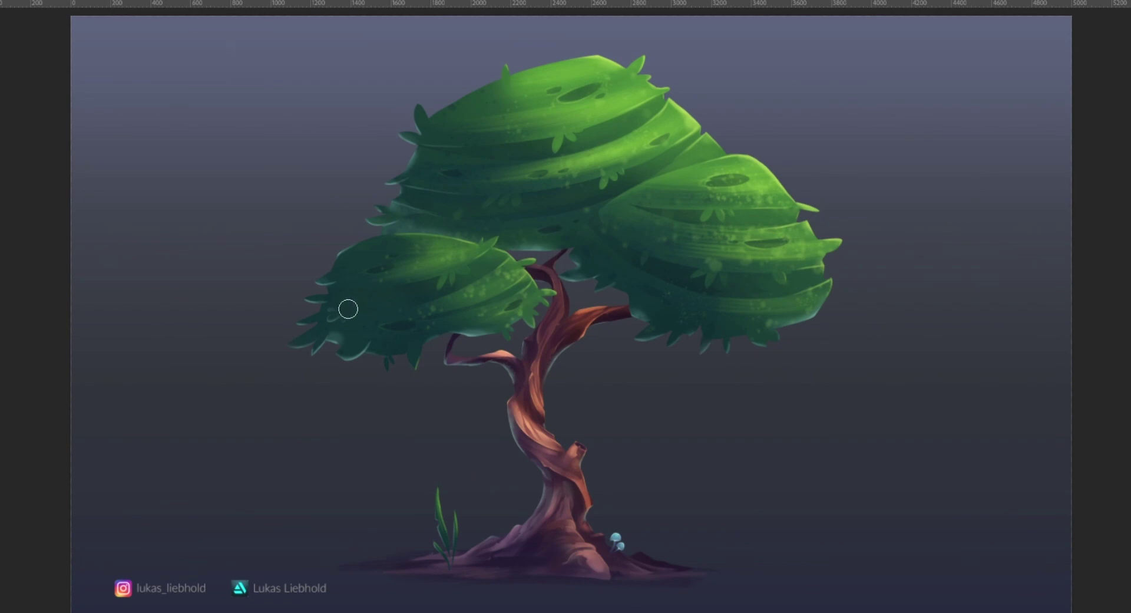
{"action": "left_click_drag", "start_coordinate": [598, 401], "coordinate": [571, 404]}
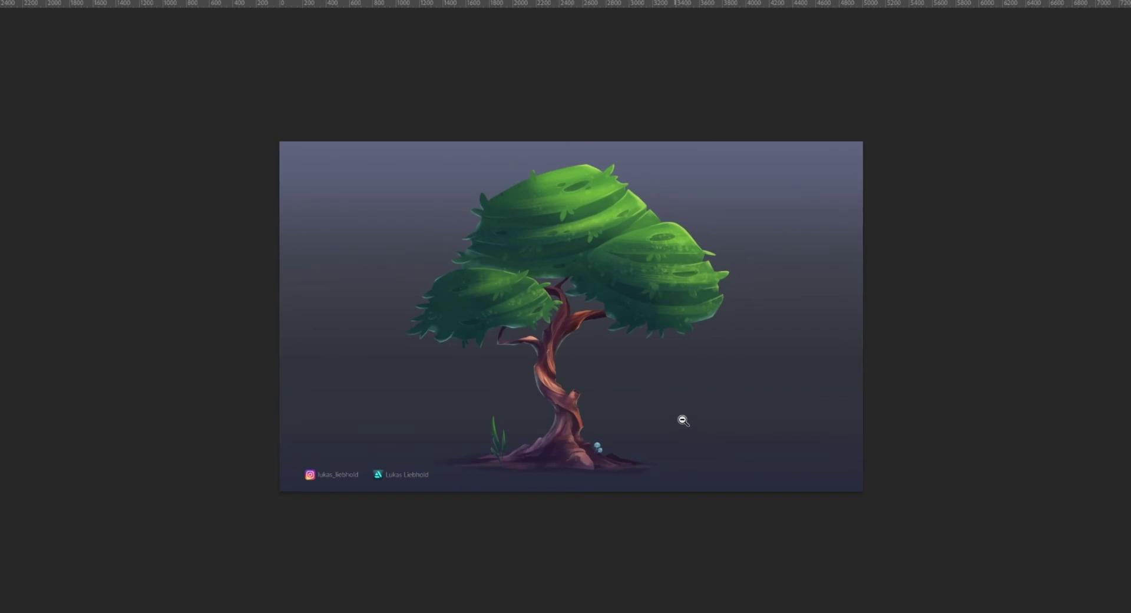
{"action": "key", "text": "ctrl+plus"}
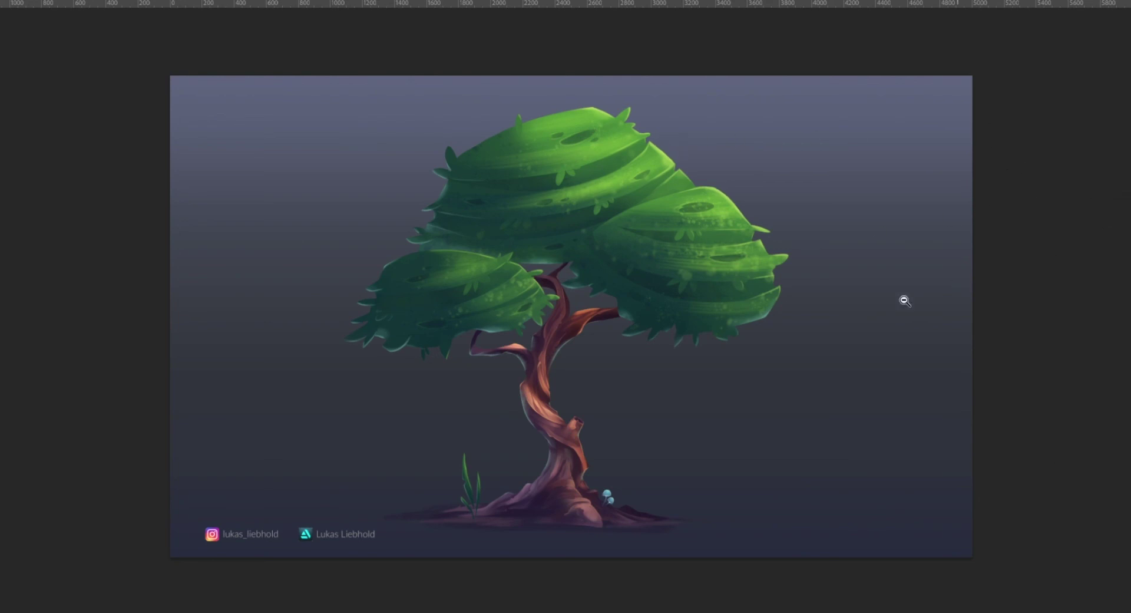
{"action": "left_click_drag", "start_coordinate": [446, 309], "coordinate": [489, 291]}
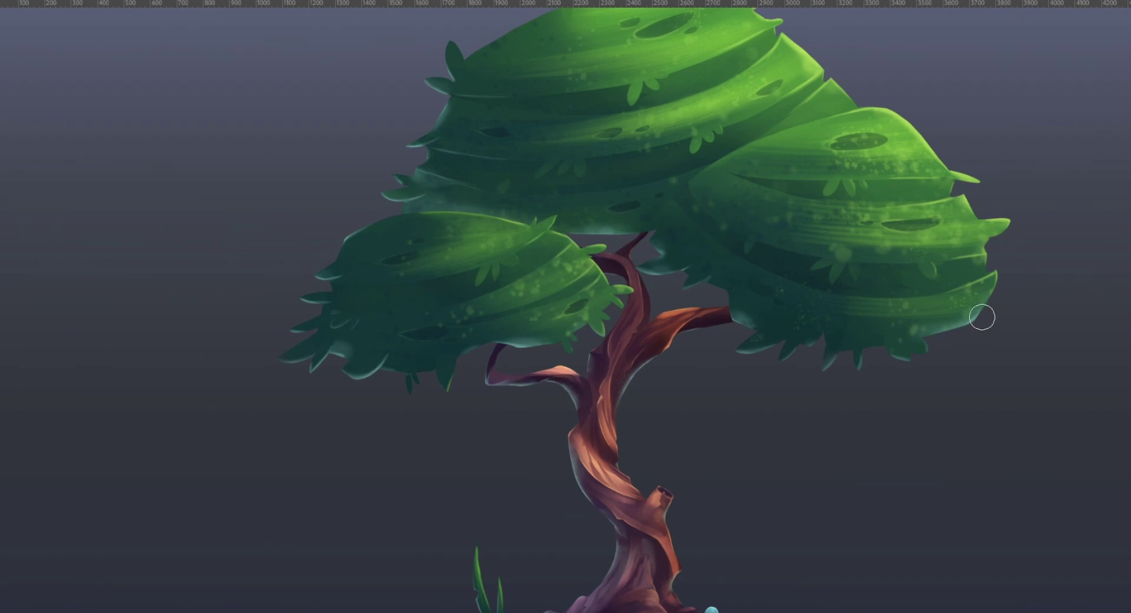
{"action": "mouse_move", "coordinate": [1018, 282]}
{"action": "left_mouse_down"}
{"action": "mouse_move", "coordinate": [952, 351]}
{"action": "mouse_move", "coordinate": [1013, 285]}
{"action": "mouse_move", "coordinate": [1004, 304]}
{"action": "left_mouse_up"}
{"action": "left_click_drag", "start_coordinate": [1005, 242], "coordinate": [995, 265]}
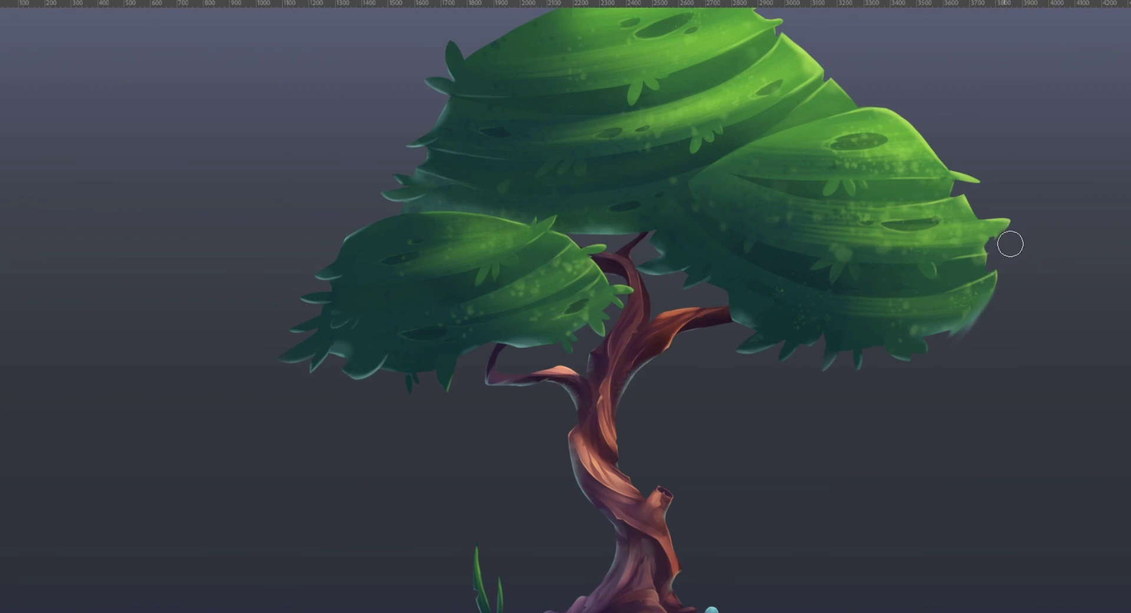
Paint frayed dark green leaf tips along the upper-left edges of the left crown and the top crown.
{"action": "mouse_move", "coordinate": [362, 233]}
{"action": "left_mouse_down"}
{"action": "mouse_move", "coordinate": [344, 267]}
{"action": "mouse_move", "coordinate": [366, 234]}
{"action": "left_mouse_up"}
{"action": "left_click_drag", "start_coordinate": [340, 272], "coordinate": [369, 212]}
{"action": "mouse_move", "coordinate": [357, 253]}
{"action": "left_mouse_down"}
{"action": "mouse_move", "coordinate": [374, 211]}
{"action": "mouse_move", "coordinate": [359, 270]}
{"action": "mouse_move", "coordinate": [356, 233]}
{"action": "left_mouse_up"}
{"action": "left_click_drag", "start_coordinate": [343, 277], "coordinate": [349, 265]}
{"action": "mouse_move", "coordinate": [474, 56]}
{"action": "left_mouse_down"}
{"action": "mouse_move", "coordinate": [494, 36]}
{"action": "mouse_move", "coordinate": [484, 62]}
{"action": "mouse_move", "coordinate": [514, 44]}
{"action": "mouse_move", "coordinate": [494, 56]}
{"action": "left_mouse_up"}
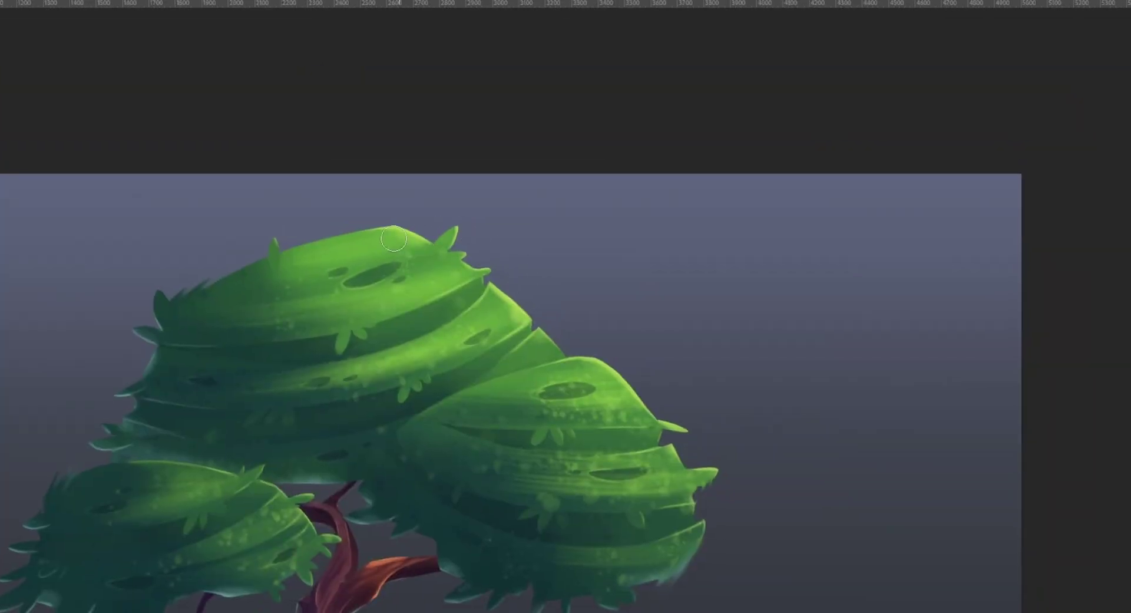
Add bright green leaf tufts along the upper edges of the top, right and left crowns.
{"action": "left_click_drag", "start_coordinate": [406, 242], "coordinate": [430, 241]}
{"action": "left_click_drag", "start_coordinate": [507, 297], "coordinate": [539, 314]}
{"action": "left_click_drag", "start_coordinate": [333, 251], "coordinate": [312, 240]}
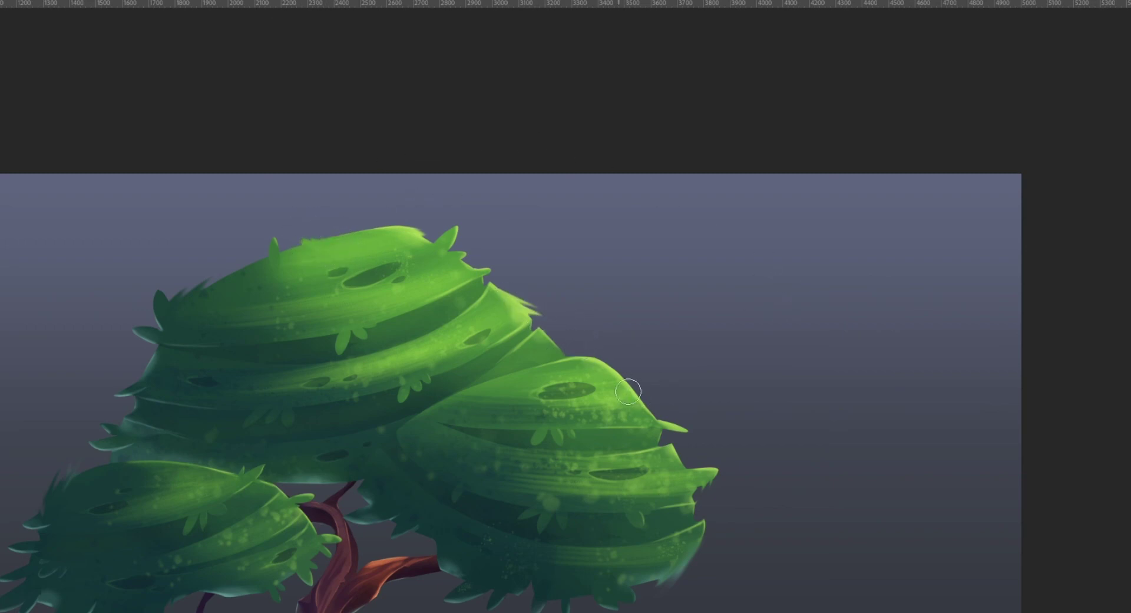
{"action": "mouse_move", "coordinate": [626, 379]}
{"action": "left_mouse_down"}
{"action": "mouse_move", "coordinate": [667, 383]}
{"action": "mouse_move", "coordinate": [650, 403]}
{"action": "left_mouse_up"}
{"action": "mouse_move", "coordinate": [222, 474]}
{"action": "left_mouse_down"}
{"action": "mouse_move", "coordinate": [247, 457]}
{"action": "mouse_move", "coordinate": [205, 476]}
{"action": "left_mouse_up"}
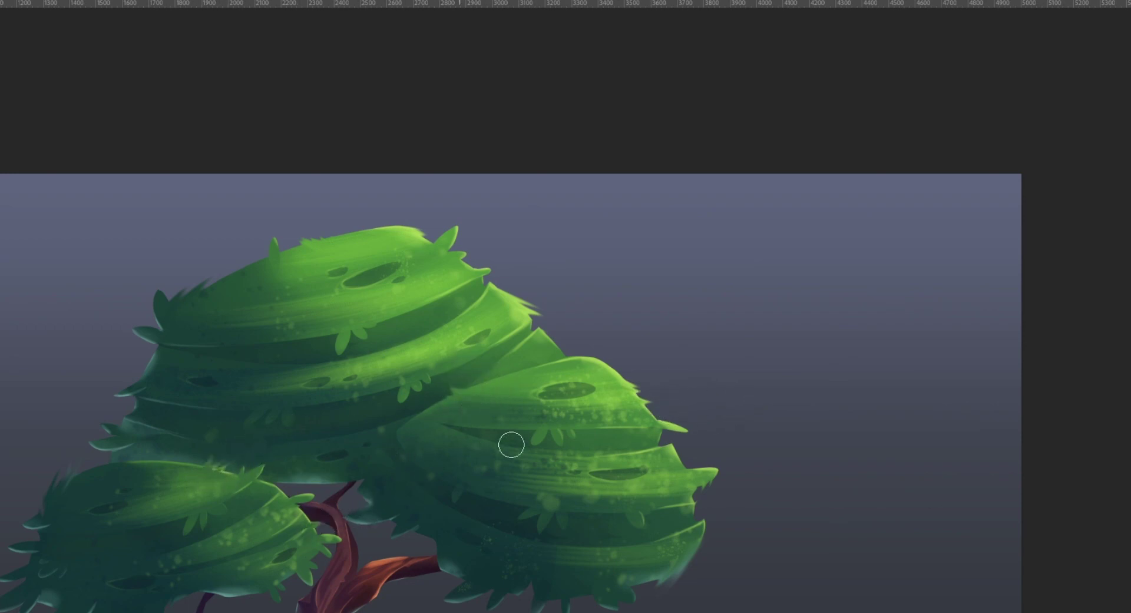
Paint a ragged leaf tuft on the underside of the left crown above the thin branch.
{"action": "left_click_drag", "start_coordinate": [538, 521], "coordinate": [554, 348]}
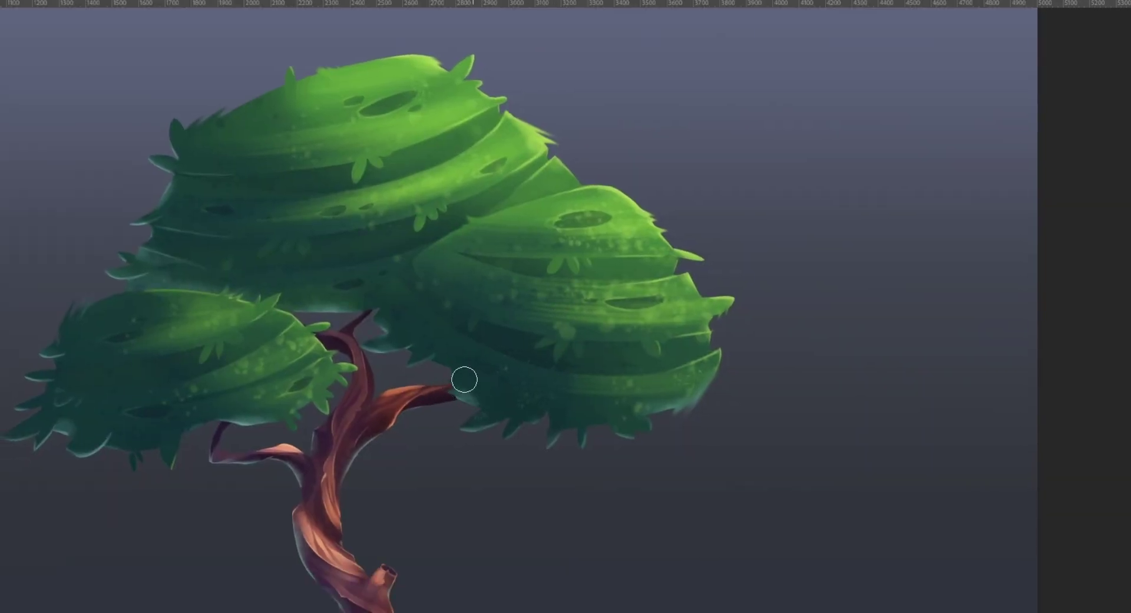
{"action": "mouse_move", "coordinate": [241, 429]}
{"action": "left_mouse_down"}
{"action": "mouse_move", "coordinate": [248, 446]}
{"action": "mouse_move", "coordinate": [259, 439]}
{"action": "left_mouse_up"}
{"action": "left_click", "coordinate": [442, 436], "text": "alt"}
{"action": "left_click", "coordinate": [617, 383], "text": "alt"}
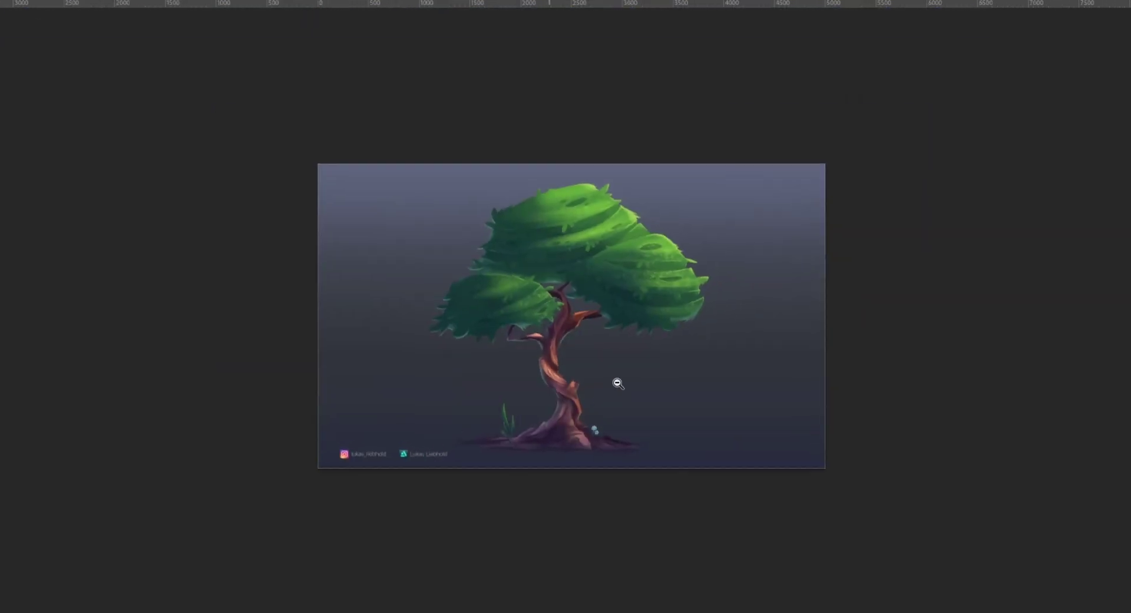
{"action": "left_click_drag", "start_coordinate": [693, 365], "coordinate": [692, 407]}
{"action": "scroll", "coordinate": [692, 407], "scroll_direction": "up", "scroll_amount": 3}
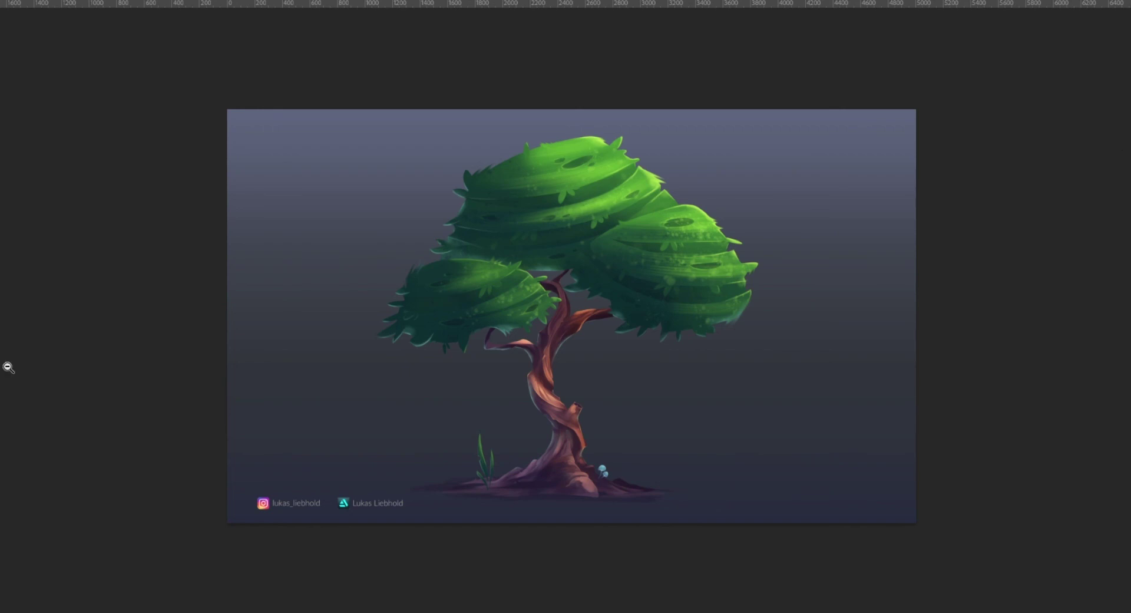
Try to enlarge the noise texture covering the tree well beyond the canvas and blend it with the painting.
{"action": "left_click_drag", "start_coordinate": [634, 351], "coordinate": [631, 359]}
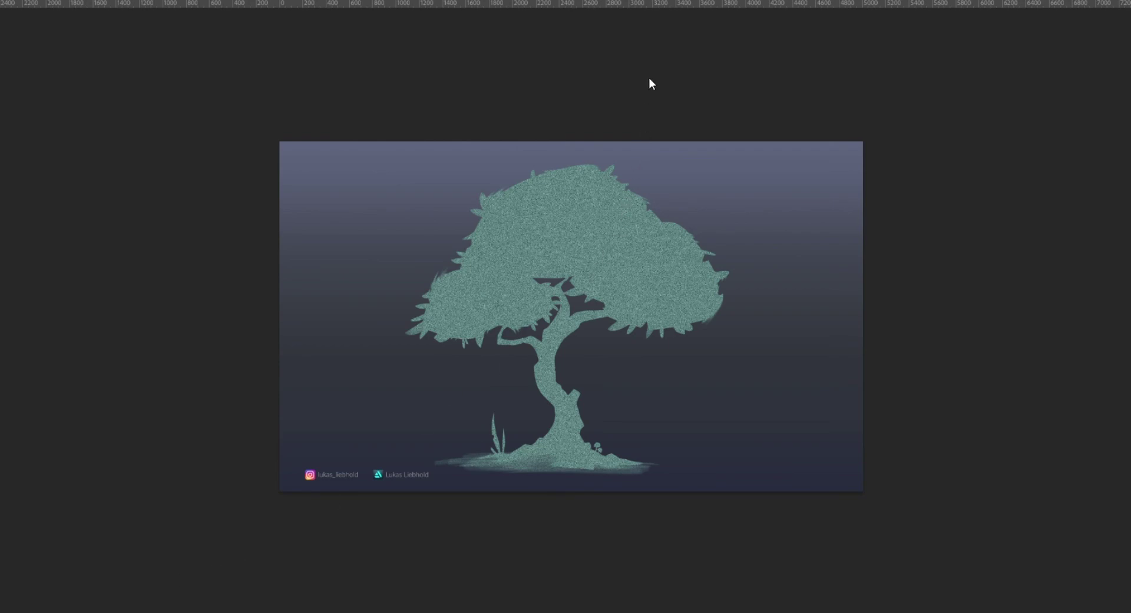
{"action": "key", "text": "v"}
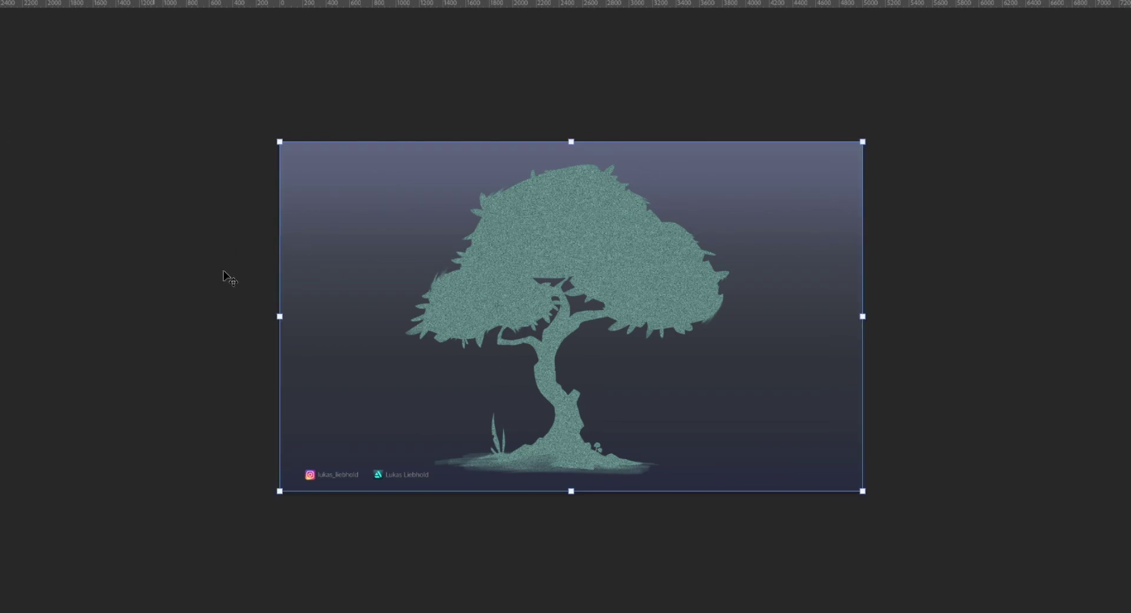
{"action": "left_click_drag", "start_coordinate": [863, 142], "coordinate": [1024, 44]}
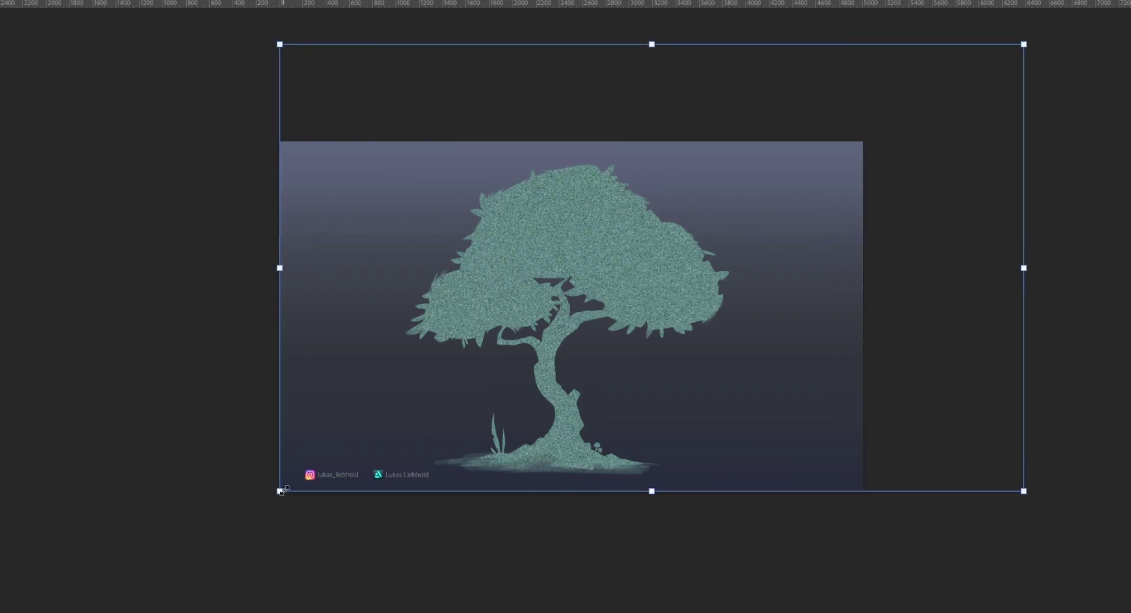
{"action": "left_click_drag", "start_coordinate": [281, 490], "coordinate": [106, 595]}
{"action": "left_click_drag", "start_coordinate": [490, 403], "coordinate": [244, 527]}
{"action": "left_click_drag", "start_coordinate": [777, 168], "coordinate": [1106, 0]}
{"action": "key", "text": "Return"}
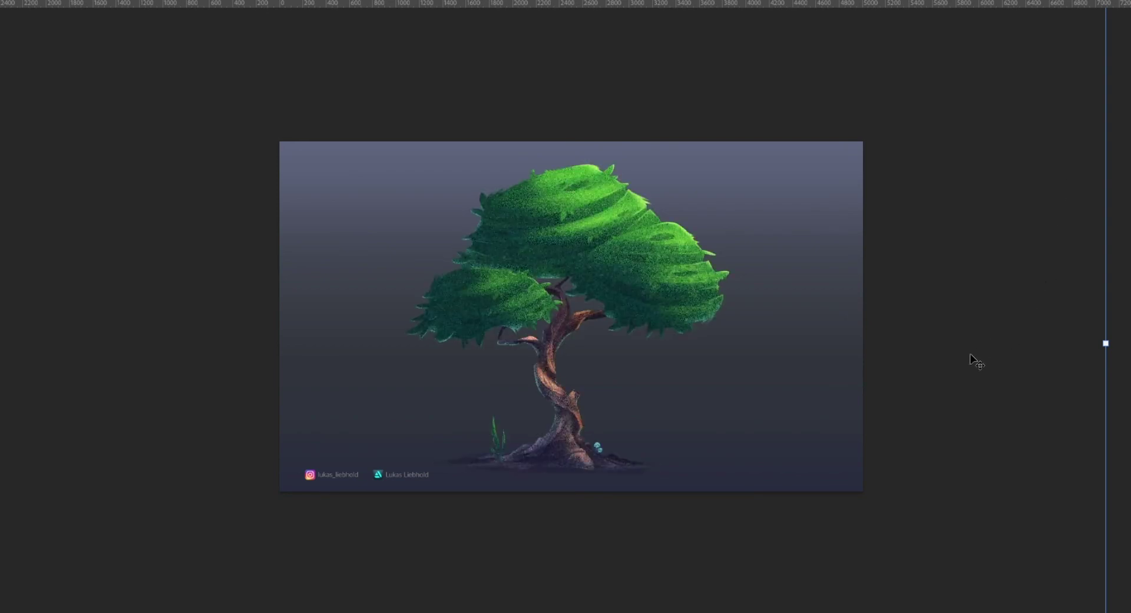
{"action": "key", "text": "b"}
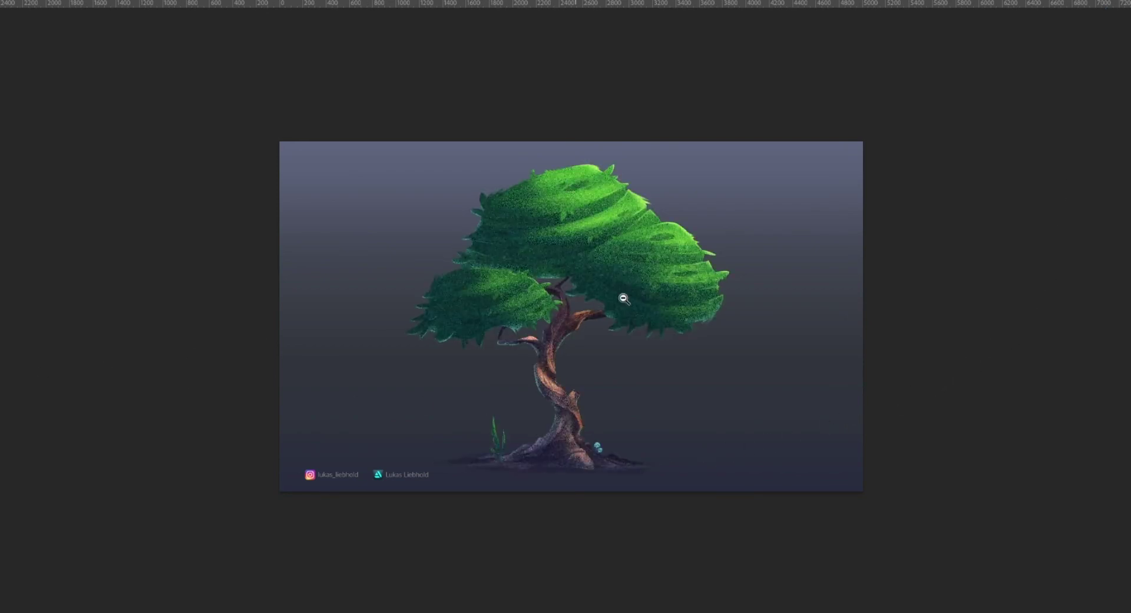
Examine the surface of the crowns and trunk up close, along with the ground and the full painting.
{"action": "left_click_drag", "start_coordinate": [576, 319], "coordinate": [564, 364]}
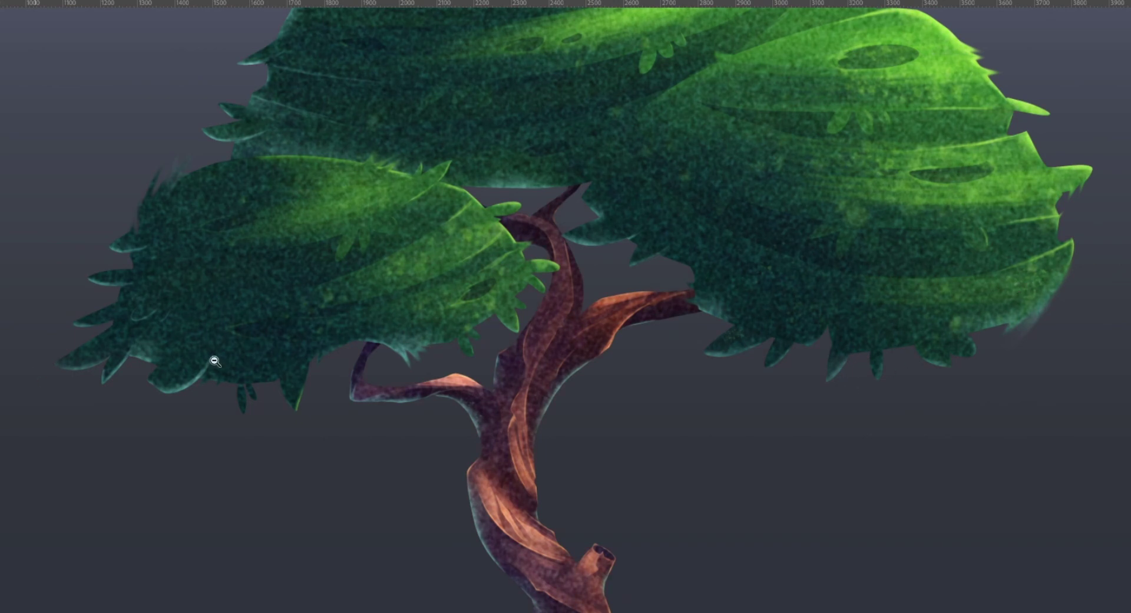
{"action": "left_click_drag", "start_coordinate": [498, 481], "coordinate": [684, 336]}
{"action": "key", "text": "ctrl+0"}
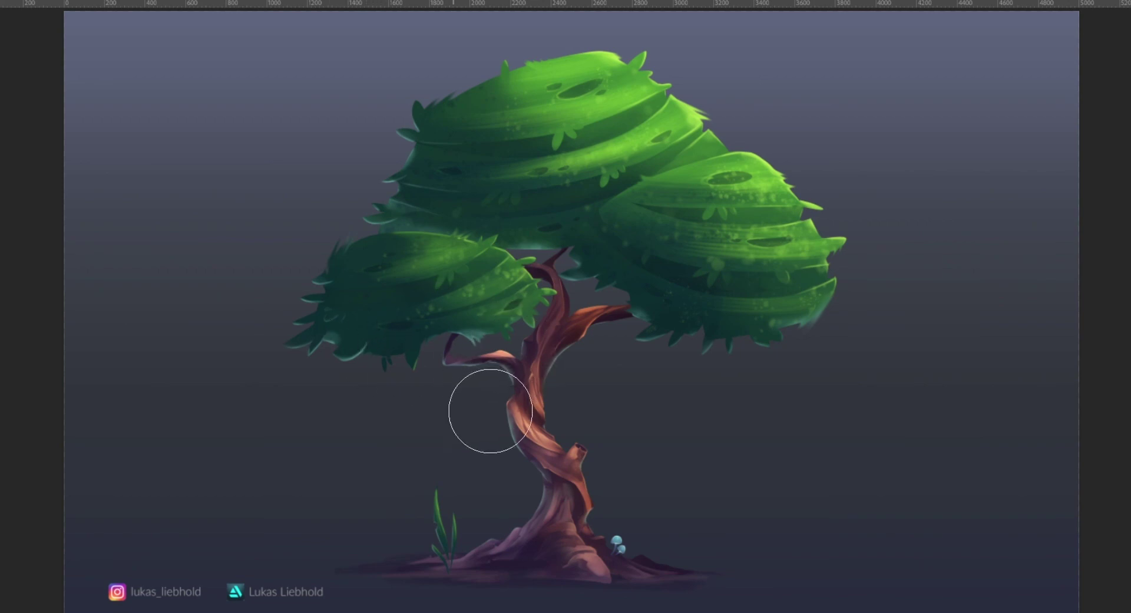
{"action": "left_click_drag", "start_coordinate": [401, 320], "coordinate": [465, 310]}
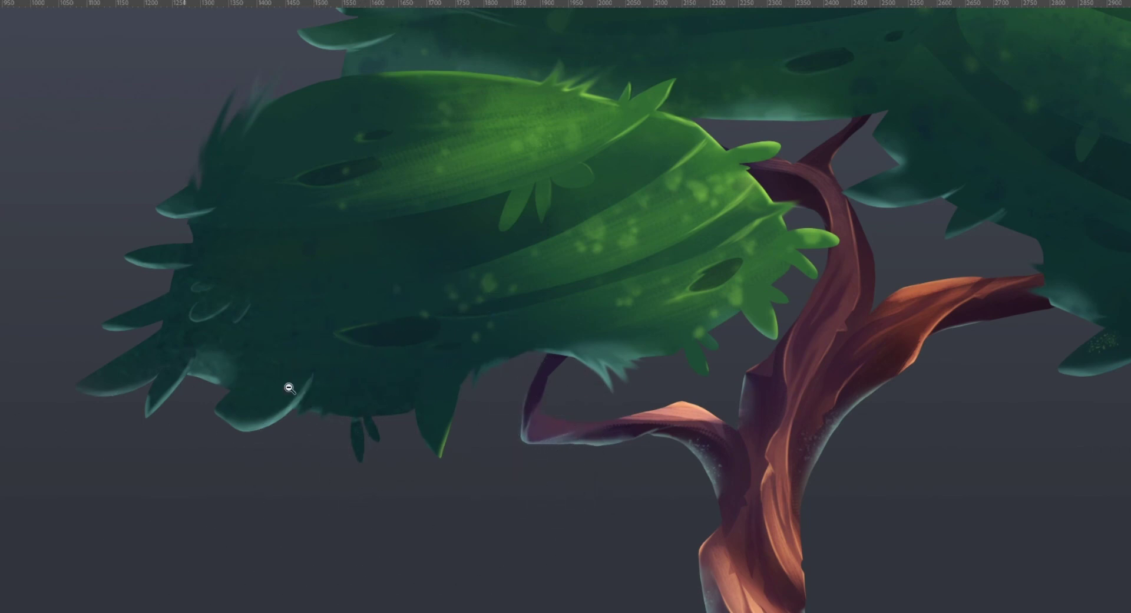
{"action": "left_click_drag", "start_coordinate": [405, 398], "coordinate": [345, 409]}
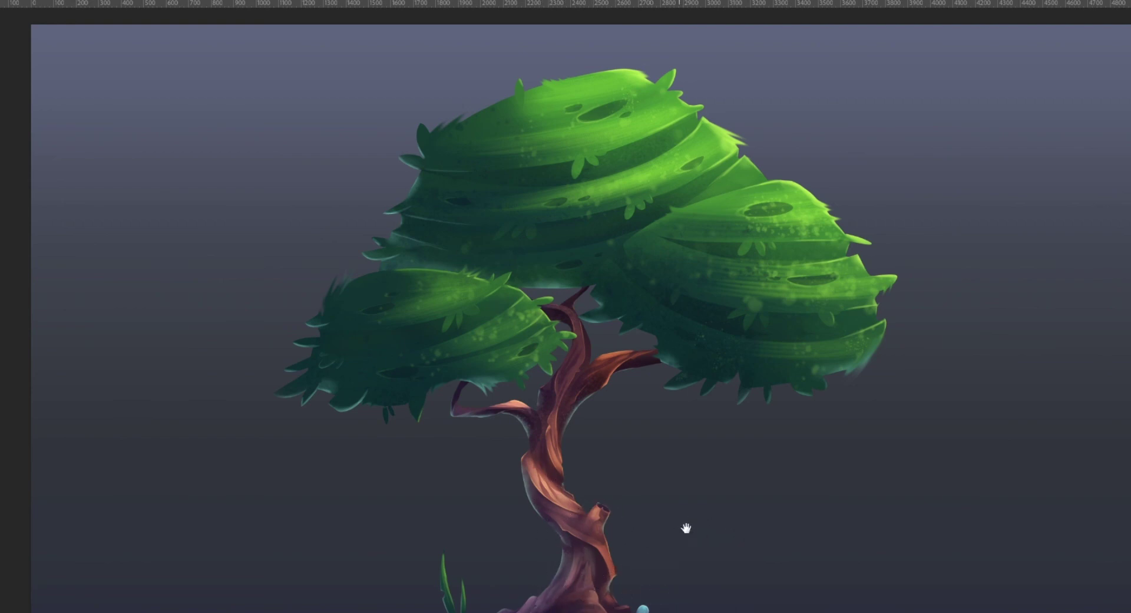
{"action": "left_click_drag", "start_coordinate": [687, 530], "coordinate": [665, 351]}
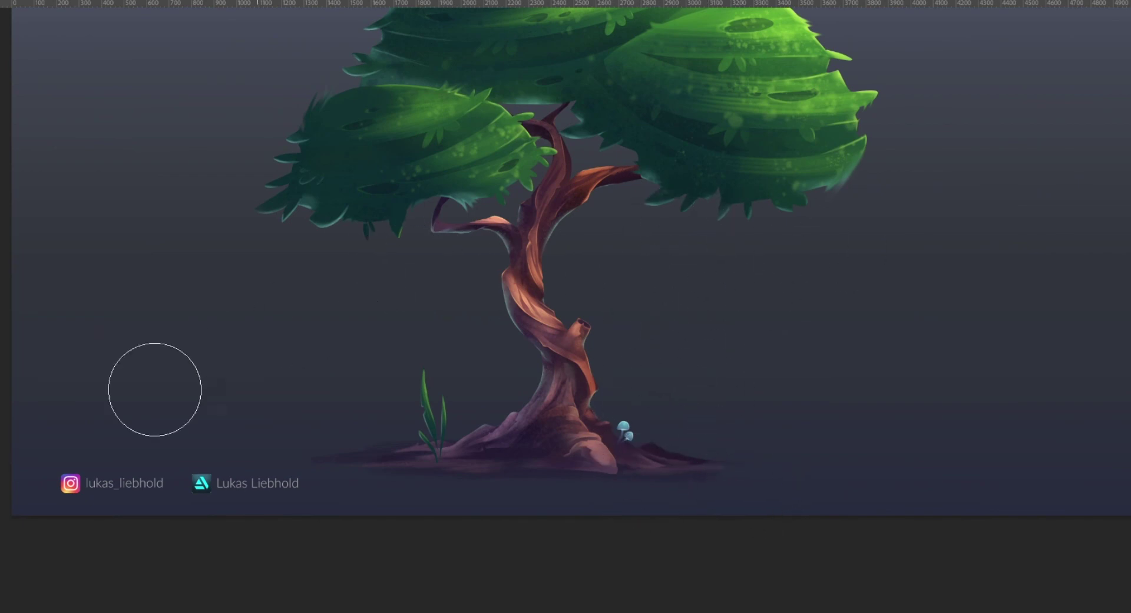
{"action": "left_click_drag", "start_coordinate": [631, 399], "coordinate": [715, 460]}
{"action": "left_click", "coordinate": [715, 460], "text": "alt"}
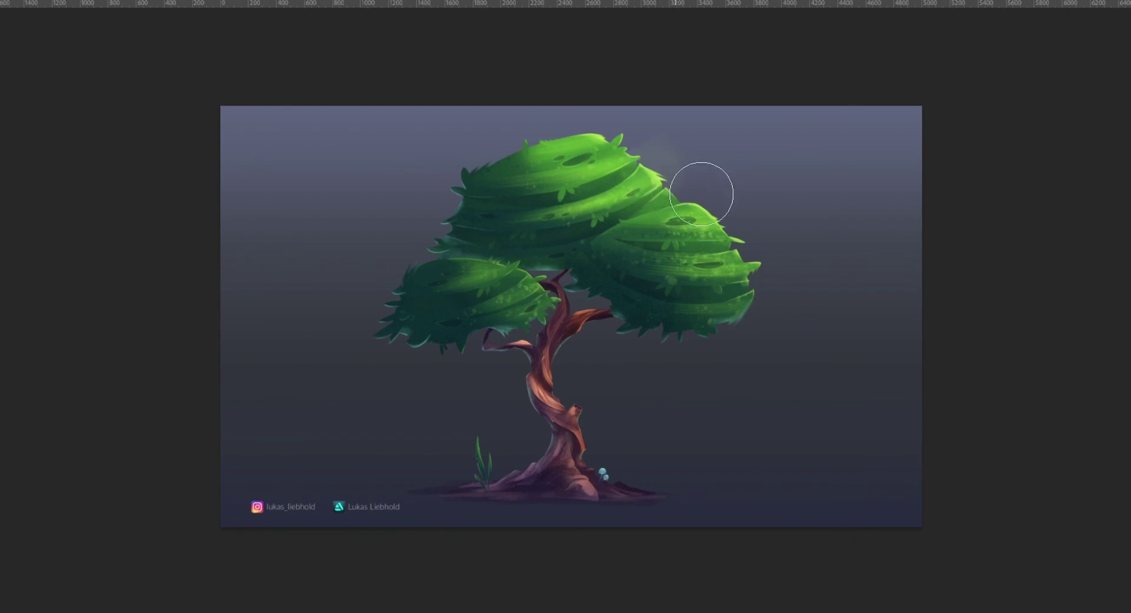
Paint a soft glowing haze with fine bright particles beside the sunlit upper-right side of the crowns.
{"action": "left_click_drag", "start_coordinate": [698, 211], "coordinate": [682, 173]}
{"action": "left_click_drag", "start_coordinate": [714, 226], "coordinate": [702, 175]}
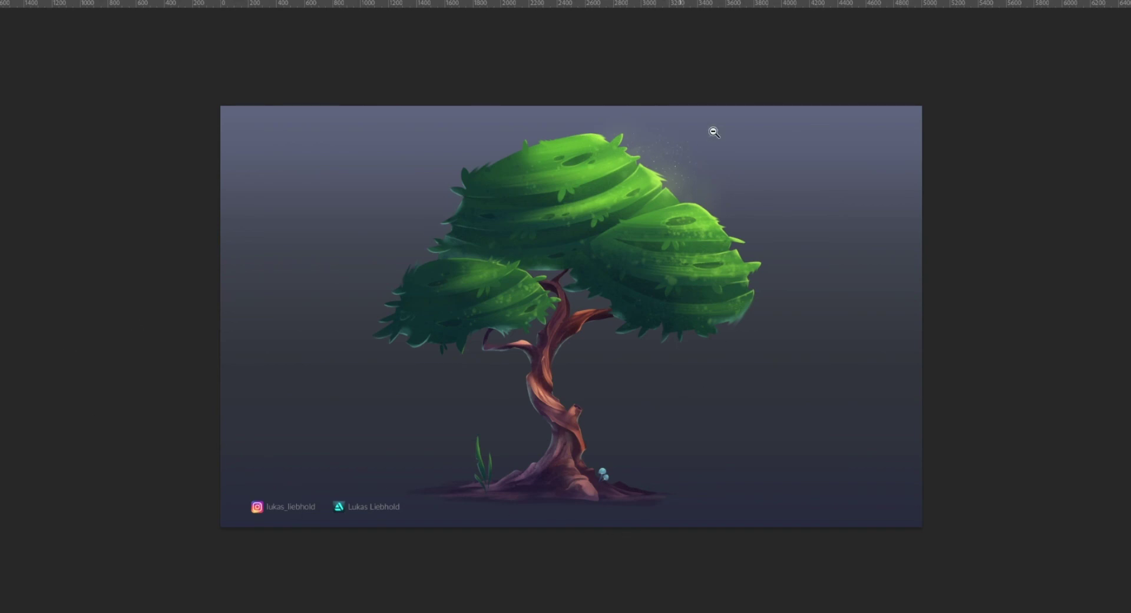
{"action": "left_click_drag", "start_coordinate": [714, 132], "coordinate": [758, 132]}
{"action": "left_click_drag", "start_coordinate": [724, 339], "coordinate": [656, 352]}
Enlarge a few of the floating particles above the crown with small bright yellow-green dots.
{"action": "scroll", "coordinate": [717, 118], "scroll_direction": "up", "scroll_amount": 6}
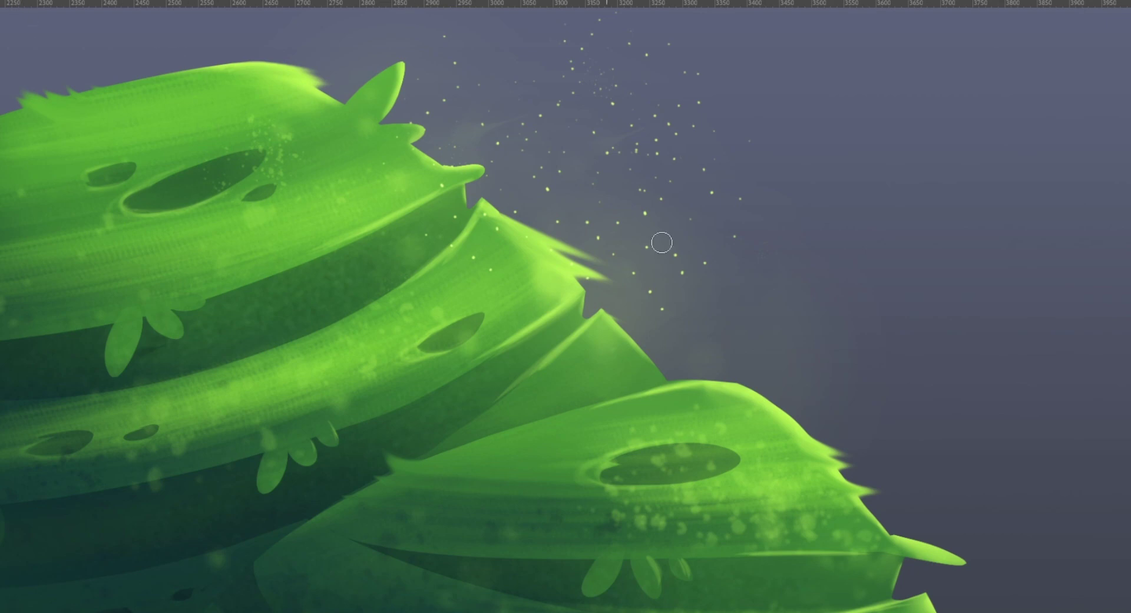
{"action": "left_click_drag", "start_coordinate": [608, 153], "coordinate": [608, 149]}
{"action": "key", "text": "ctrl+z"}
{"action": "left_click_drag", "start_coordinate": [612, 104], "coordinate": [612, 101]}
{"action": "left_click_drag", "start_coordinate": [498, 143], "coordinate": [499, 140]}
{"action": "left_click", "coordinate": [705, 169]}
{"action": "left_click", "coordinate": [600, 396], "text": "alt"}
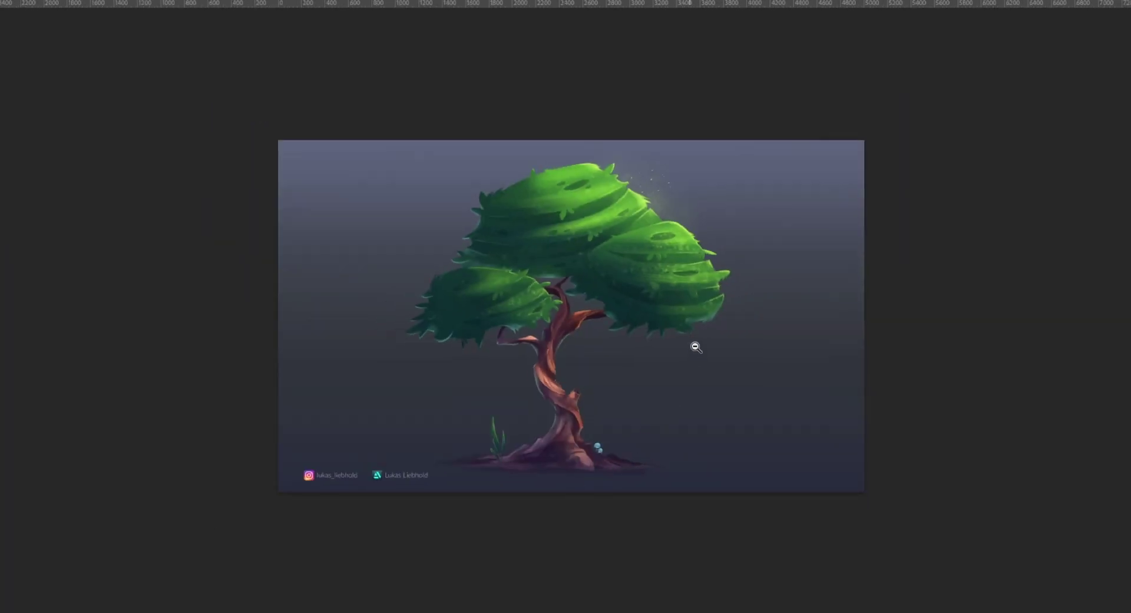
Add soft olive tints to the midtones of the three crowns, undoing one stroke on the foliage.
{"action": "left_click_drag", "start_coordinate": [661, 369], "coordinate": [737, 262]}
{"action": "key", "text": "ctrl+minus"}
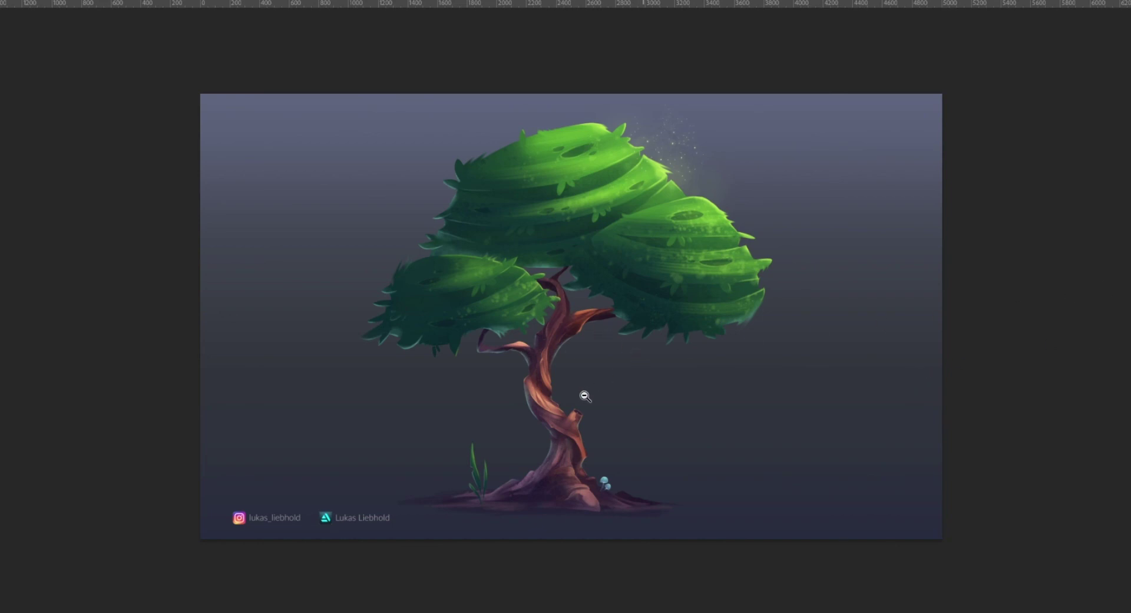
{"action": "left_click_drag", "start_coordinate": [730, 377], "coordinate": [794, 368]}
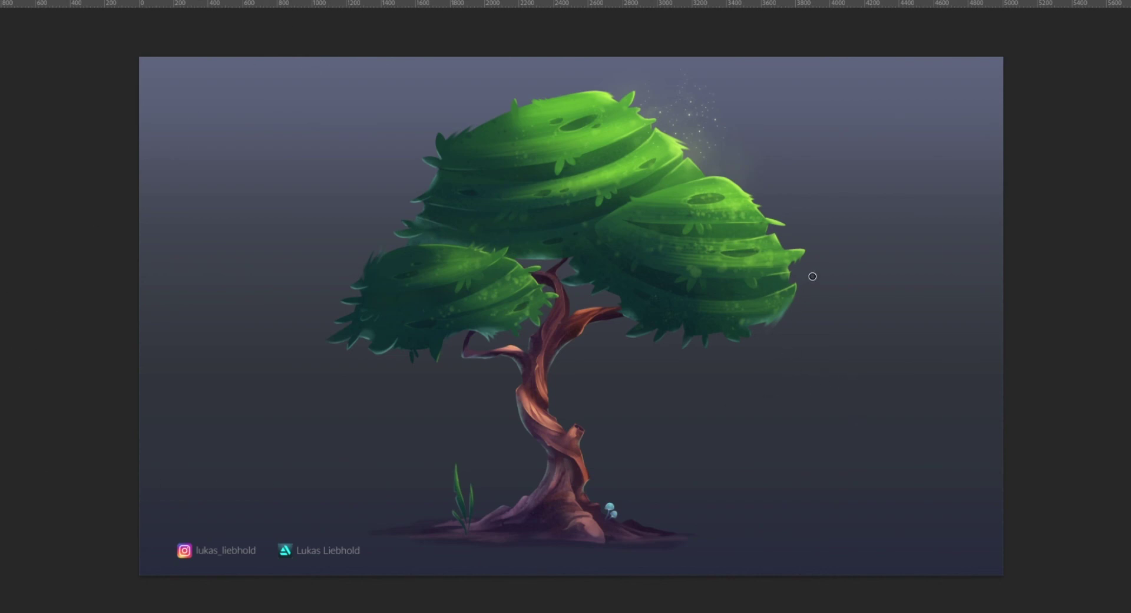
{"action": "mouse_move", "coordinate": [623, 212]}
{"action": "left_mouse_down"}
{"action": "mouse_move", "coordinate": [548, 200]}
{"action": "mouse_move", "coordinate": [571, 209]}
{"action": "mouse_move", "coordinate": [563, 220]}
{"action": "left_mouse_up"}
{"action": "key", "text": "ctrl+z"}
{"action": "key", "text": "z"}
{"action": "left_click_drag", "start_coordinate": [724, 442], "coordinate": [704, 460]}
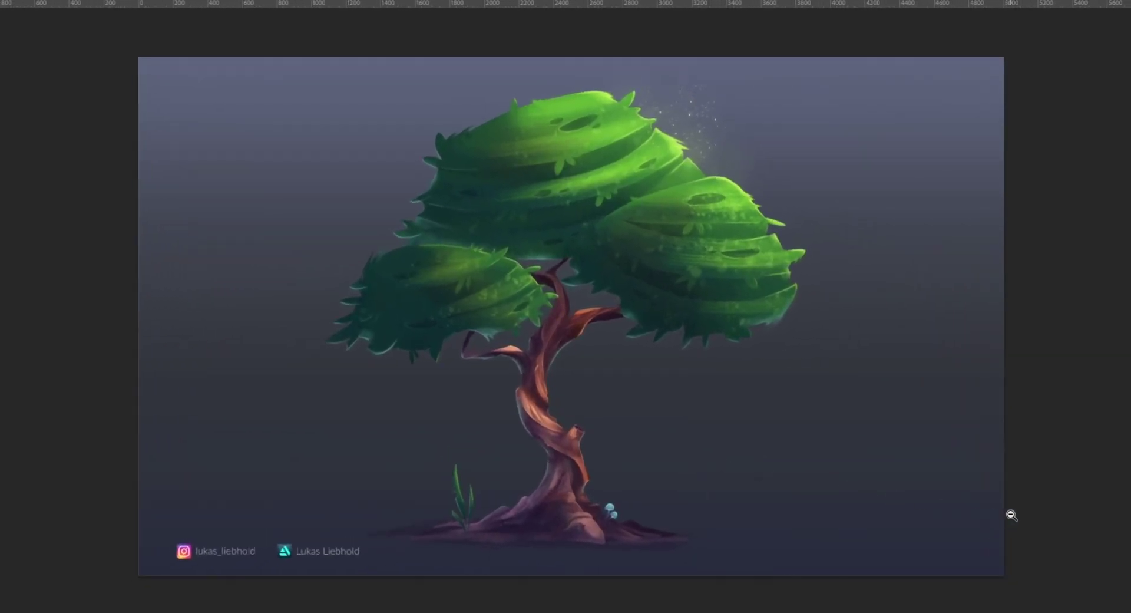